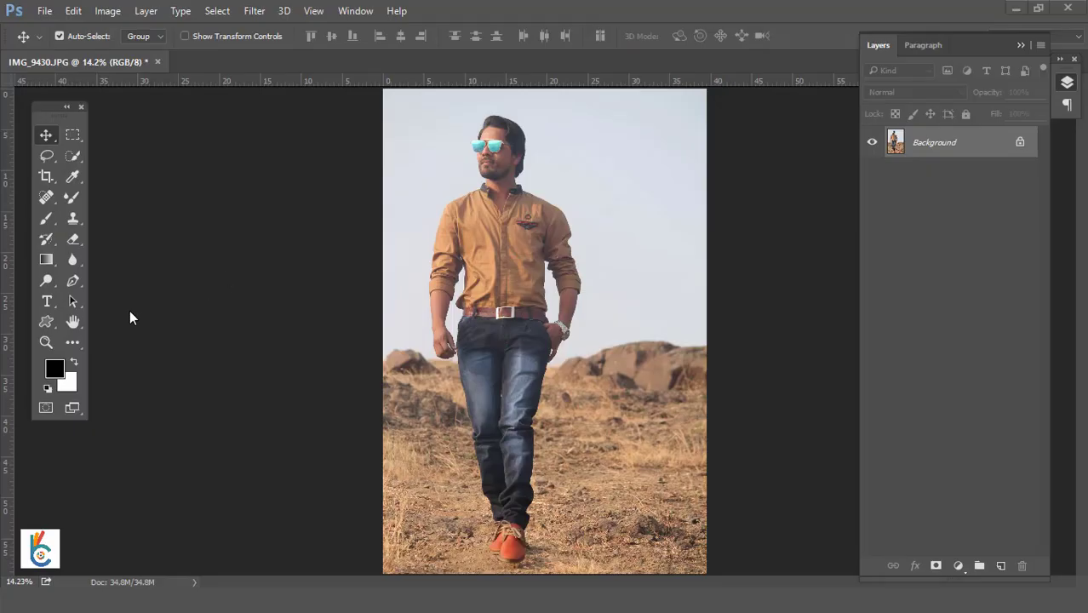
- Switch to the Pen tool and zoom in to 400% on the shirt collar
click(74, 282)
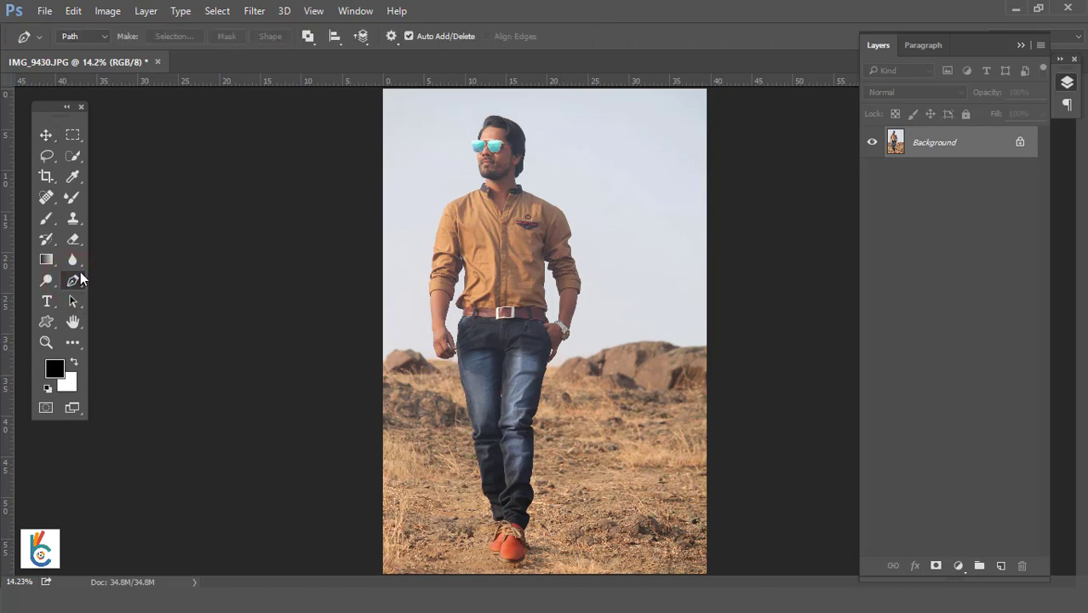
right_click(521, 145)
click(563, 175)
mouse_move(494, 145)
mouse_down()
mouse_move(551, 292)
mouse_move(548, 427)
mouse_move(601, 498)
mouse_up()
mouse_move(545, 119)
mouse_down()
mouse_move(546, 195)
mouse_move(521, 253)
mouse_move(522, 170)
mouse_up()
drag(530, 455, 553, 357)
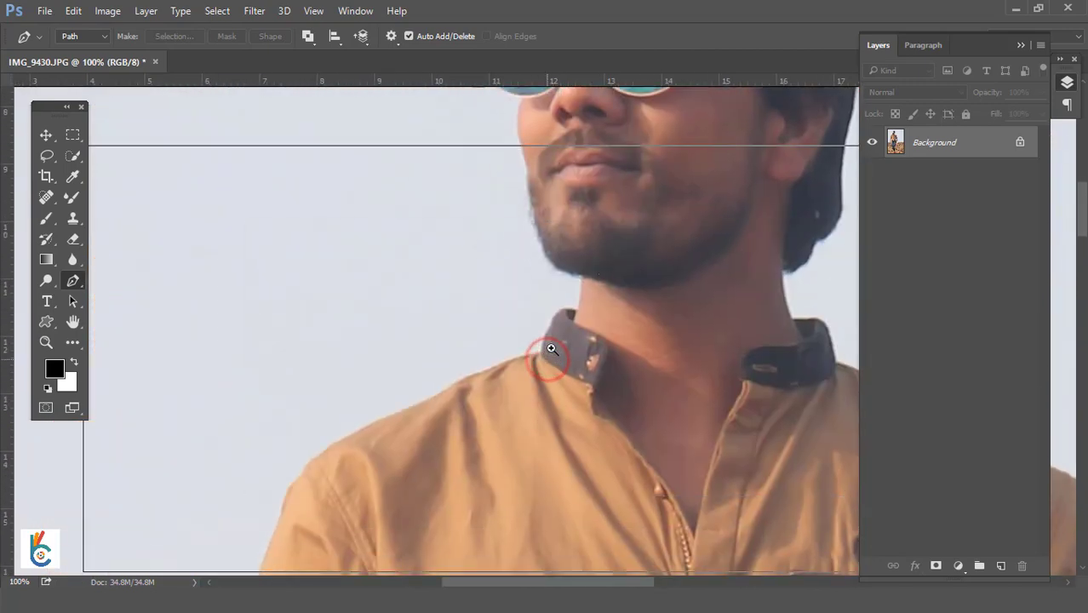
ctrl+click(617, 259)
ctrl+click(618, 259)
- Start the path at the collar edge with curved anchors along the shoulder
click(635, 206)
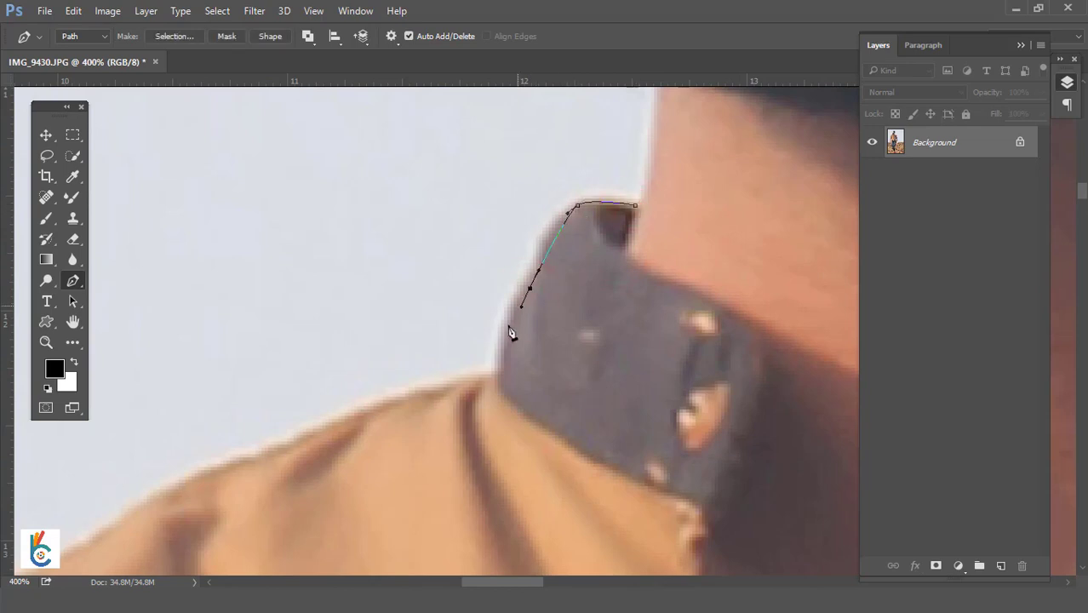
drag(446, 392, 712, 212)
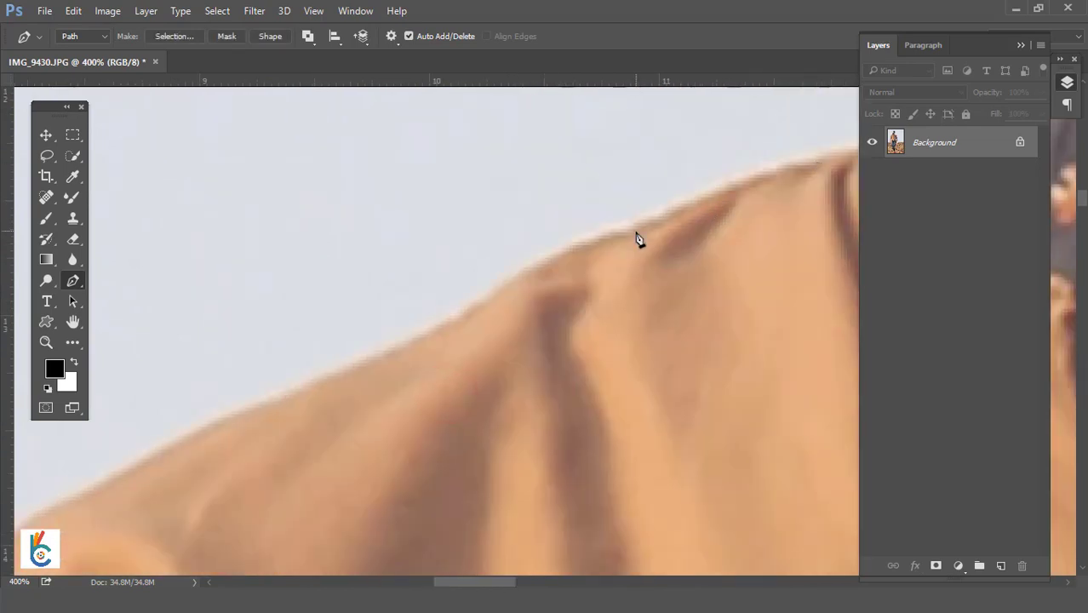
drag(637, 231, 601, 262)
drag(471, 308, 670, 226)
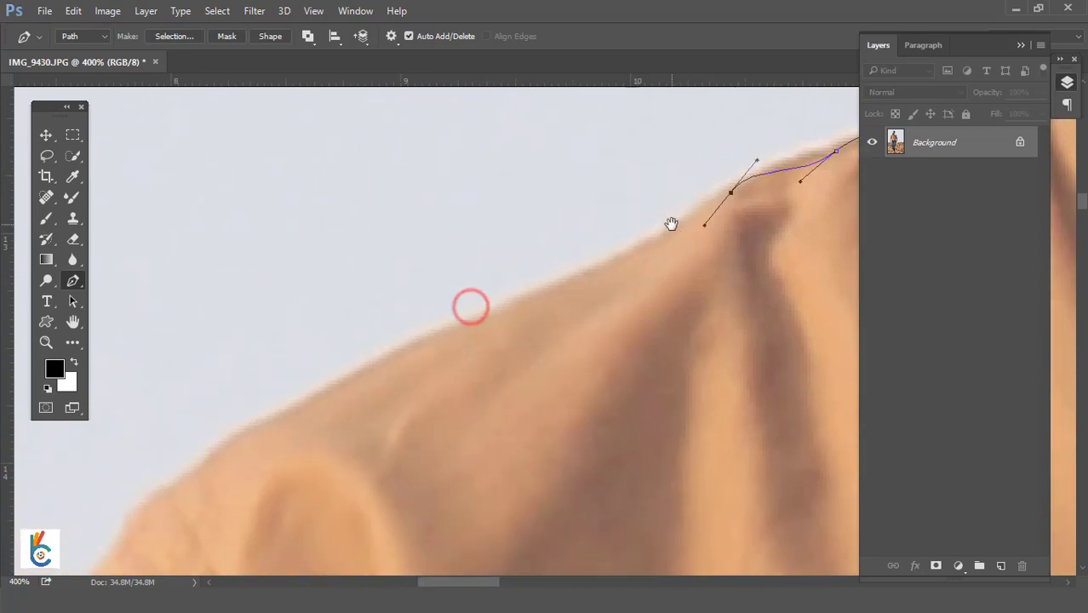
drag(624, 256, 587, 275)
- Collapse the Layers panel and continue curved anchors down the sleeve edge
click(1067, 85)
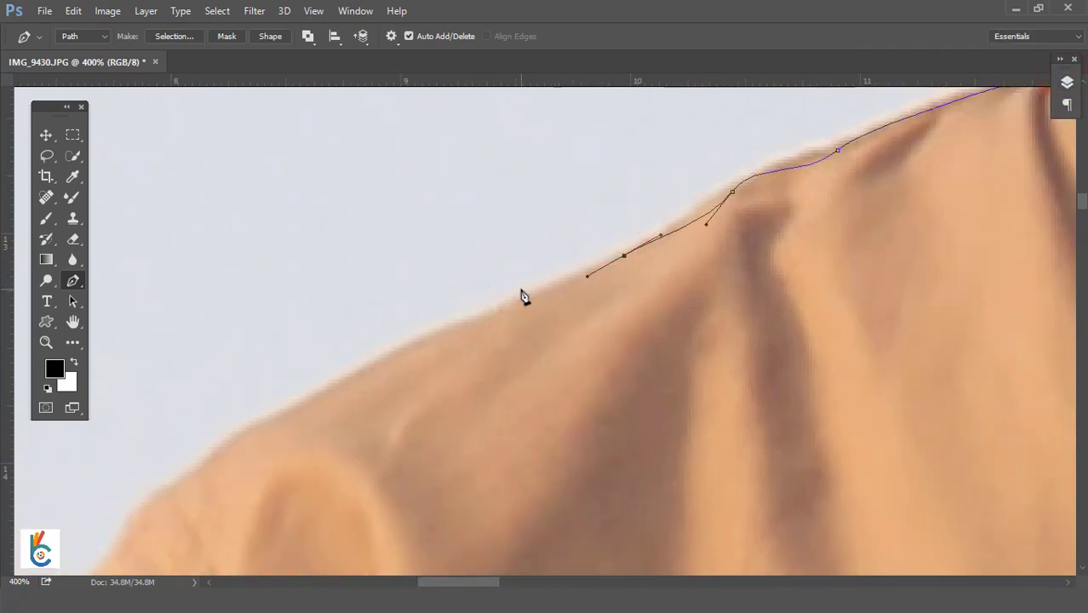
mouse_move(522, 297)
mouse_down()
mouse_move(799, 211)
mouse_move(704, 225)
mouse_up()
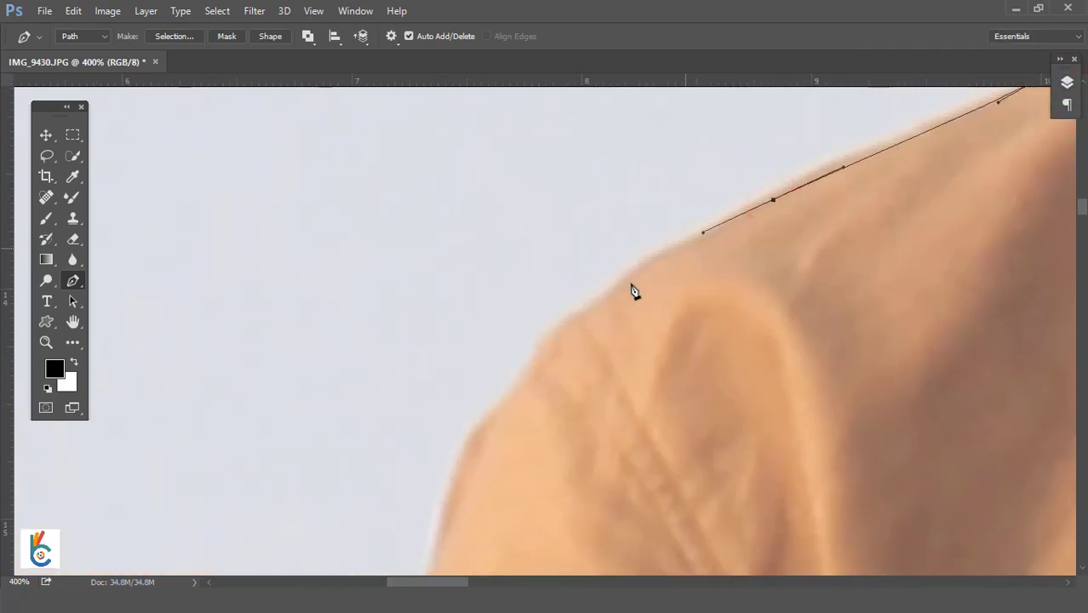
mouse_move(532, 362)
mouse_down()
mouse_move(507, 407)
mouse_move(606, 213)
mouse_up()
drag(561, 315, 562, 323)
mouse_move(564, 364)
mouse_down()
mouse_move(530, 508)
mouse_move(522, 109)
mouse_up()
drag(557, 262, 546, 330)
- Extend the path down the arm edge to where the arm meets the hand
drag(564, 384, 602, 407)
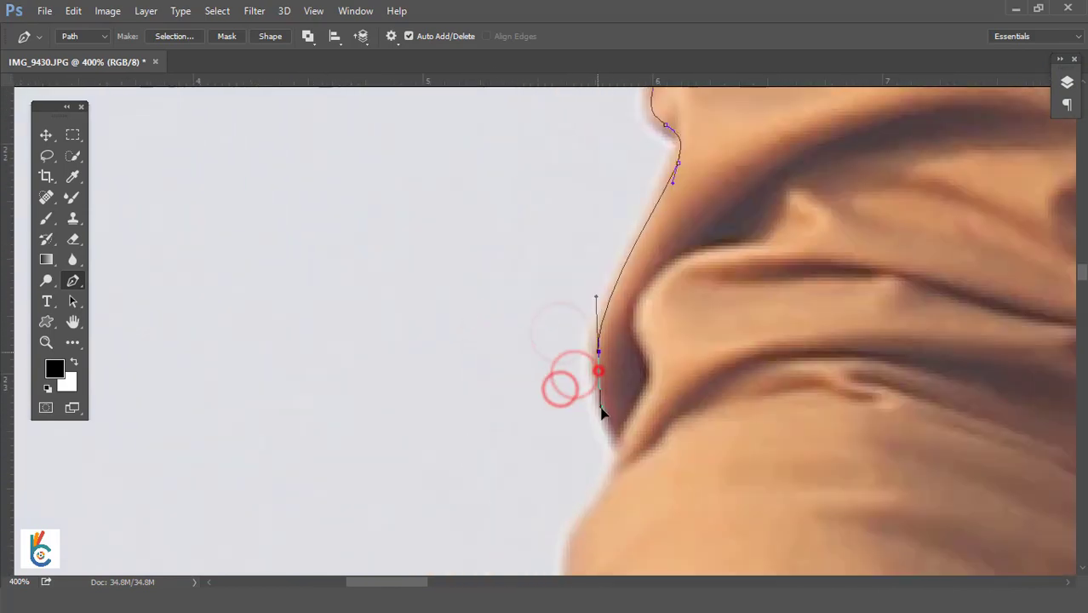
drag(607, 461, 692, 211)
drag(693, 522, 570, 242)
drag(599, 384, 584, 278)
drag(639, 440, 651, 527)
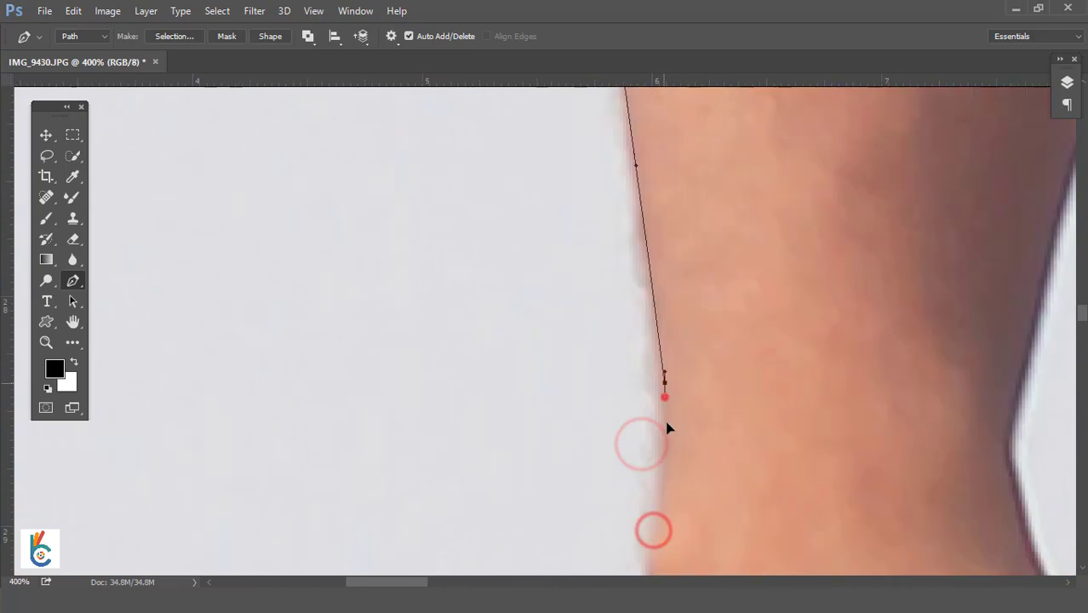
click(701, 207)
drag(734, 340, 744, 394)
drag(615, 208, 631, 240)
drag(729, 493, 766, 515)
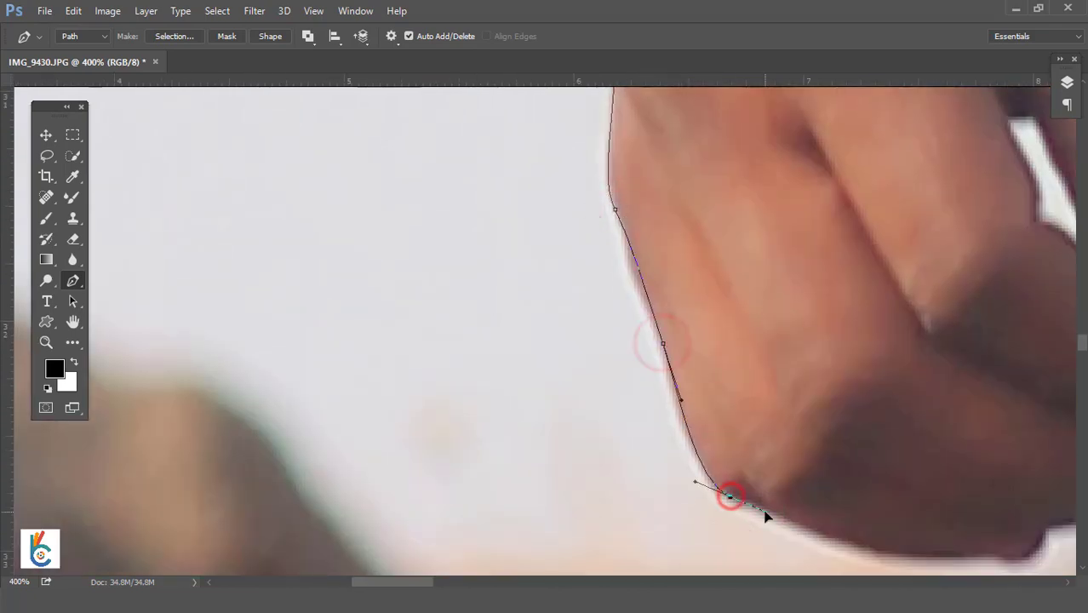
drag(833, 530, 396, 304)
click(561, 339)
mouse_move(720, 315)
mouse_down()
mouse_move(760, 255)
mouse_move(599, 428)
mouse_up()
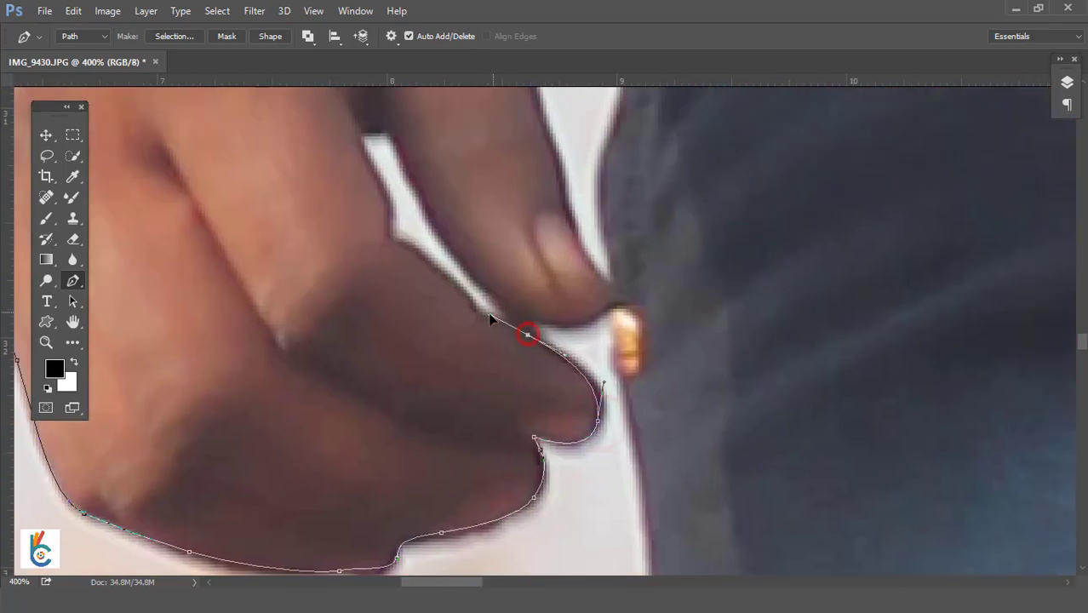
- Trace the path around the fingers, fingertip and outline of the hand
click(357, 133)
click(377, 130)
click(422, 198)
click(603, 302)
drag(607, 288, 576, 429)
drag(535, 354, 576, 396)
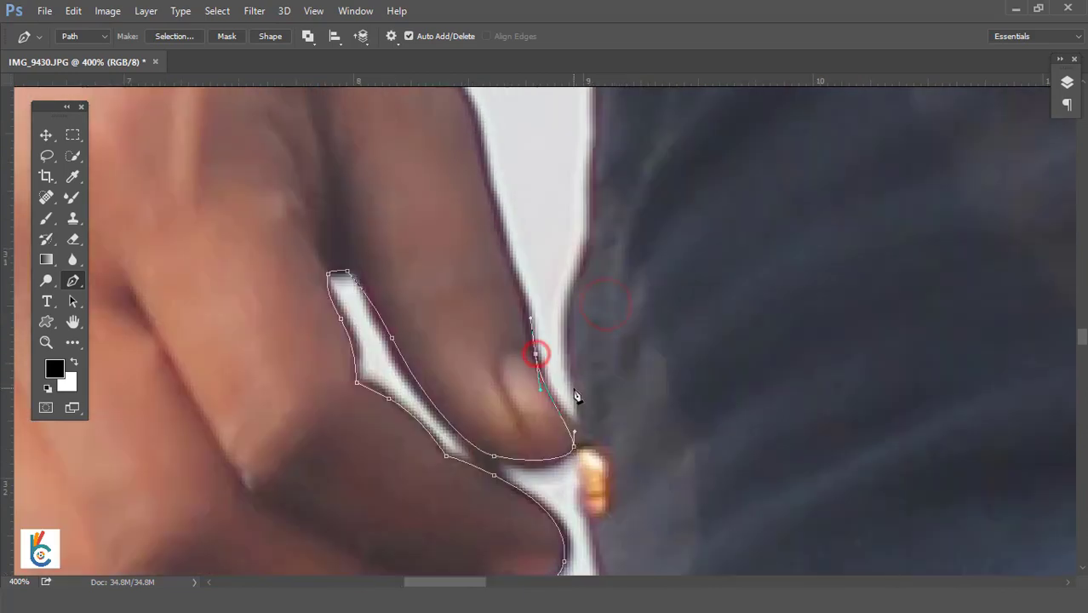
mouse_move(523, 292)
mouse_down()
mouse_move(539, 393)
mouse_move(408, 412)
mouse_move(368, 525)
mouse_up()
click(395, 442)
click(437, 260)
click(388, 309)
mouse_move(461, 194)
mouse_down()
mouse_move(461, 304)
mouse_move(382, 396)
mouse_up()
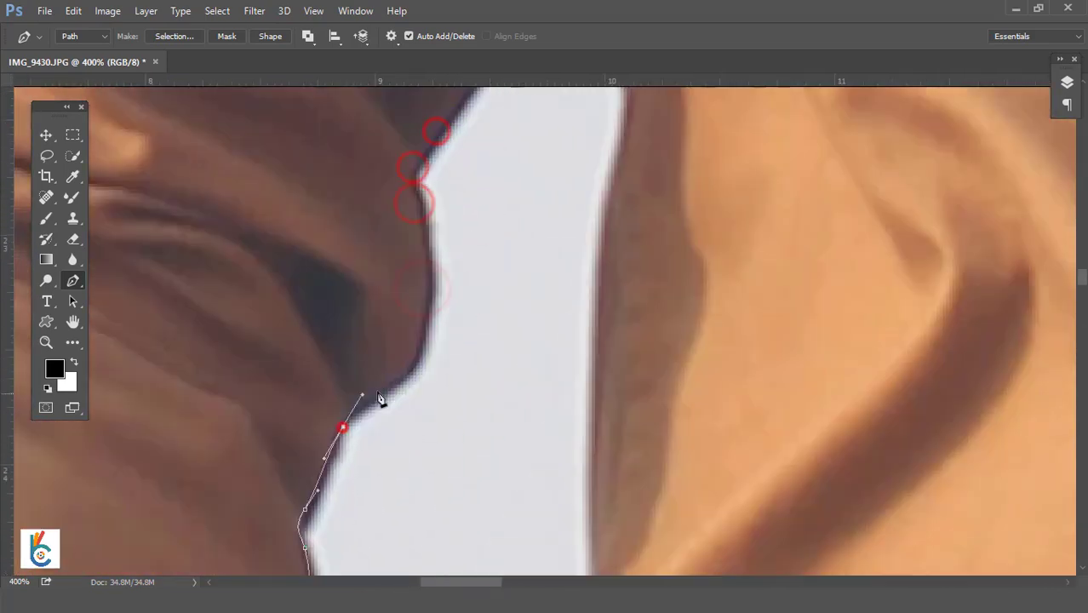
click(420, 256)
click(423, 153)
- Follow the sky gap by the waist down the shirt edge onto the jeans
drag(435, 144, 487, 145)
click(541, 316)
mouse_move(528, 445)
mouse_down()
mouse_move(511, 498)
mouse_move(530, 353)
mouse_up()
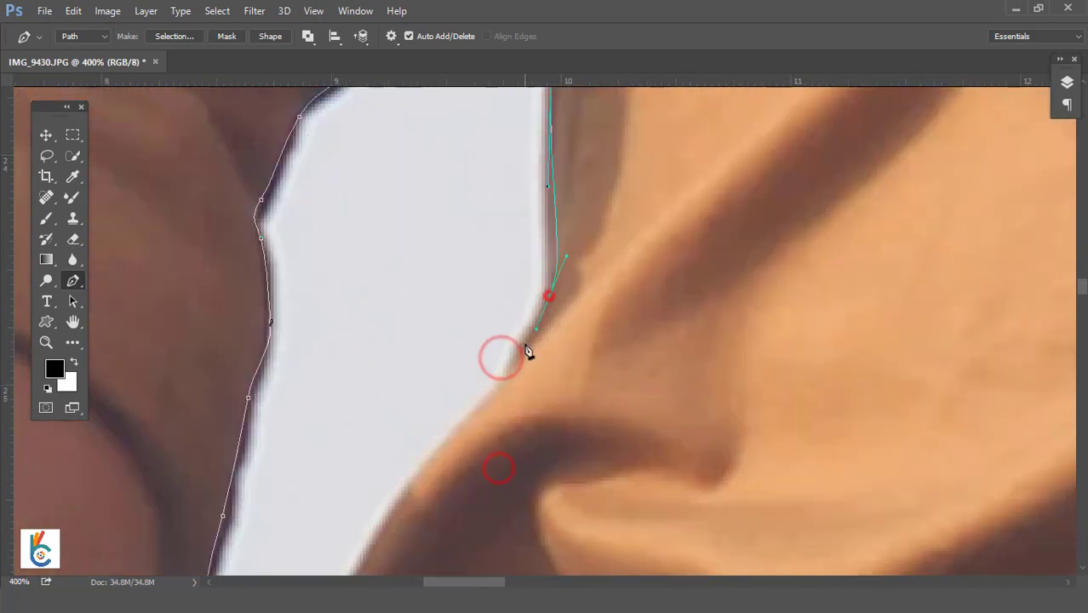
click(504, 272)
mouse_move(421, 449)
mouse_down()
mouse_move(420, 475)
mouse_move(431, 314)
mouse_up()
click(566, 353)
drag(601, 455, 587, 281)
click(586, 357)
click(586, 316)
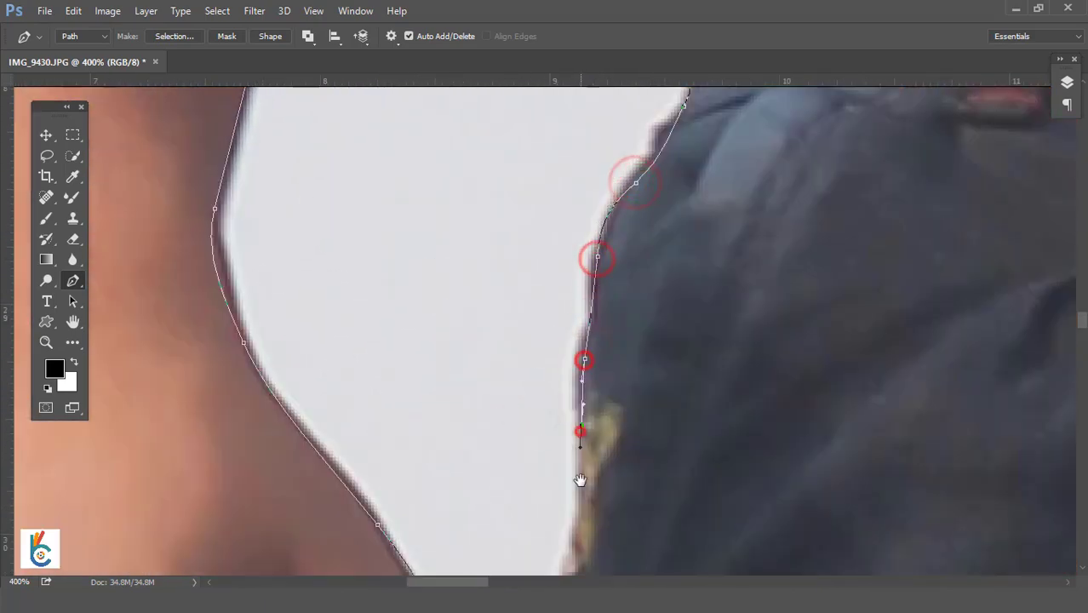
click(605, 383)
- Zoom out to 300% and trace the jeans edge down the leg
key(ctrl+minus)
drag(594, 472, 571, 255)
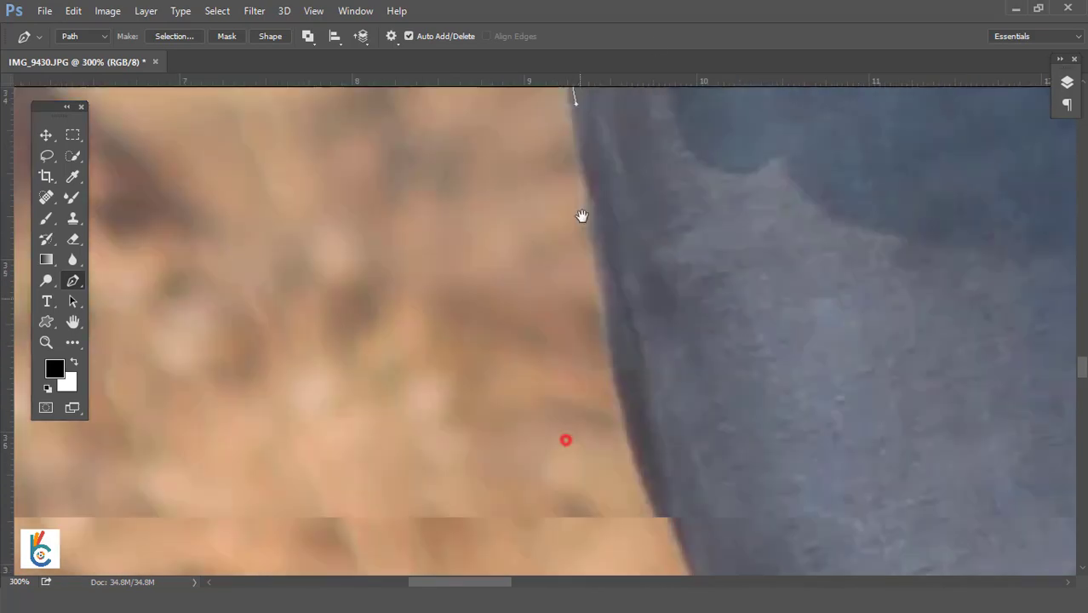
click(624, 286)
click(694, 499)
drag(707, 536, 639, 348)
click(649, 372)
click(673, 437)
mouse_move(683, 474)
mouse_down()
mouse_move(586, 452)
mouse_move(643, 498)
mouse_up()
click(681, 230)
- Continue anchors down the lower leg and around the boot laces
mouse_move(733, 498)
mouse_down()
mouse_move(707, 381)
mouse_move(670, 299)
mouse_up()
click(598, 285)
drag(652, 467, 647, 366)
click(594, 244)
click(610, 301)
drag(610, 301, 494, 239)
click(552, 426)
- Curve the path around the boot toe and along the sole
drag(552, 426, 536, 275)
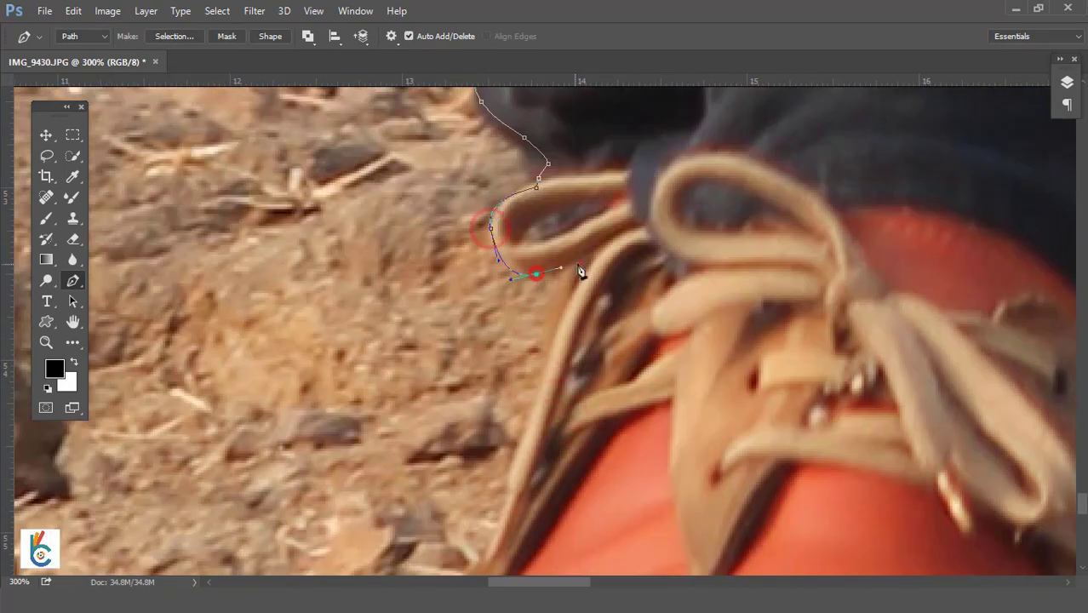
drag(545, 391, 557, 322)
click(582, 185)
drag(522, 359, 595, 206)
drag(530, 396, 595, 493)
drag(556, 461, 595, 484)
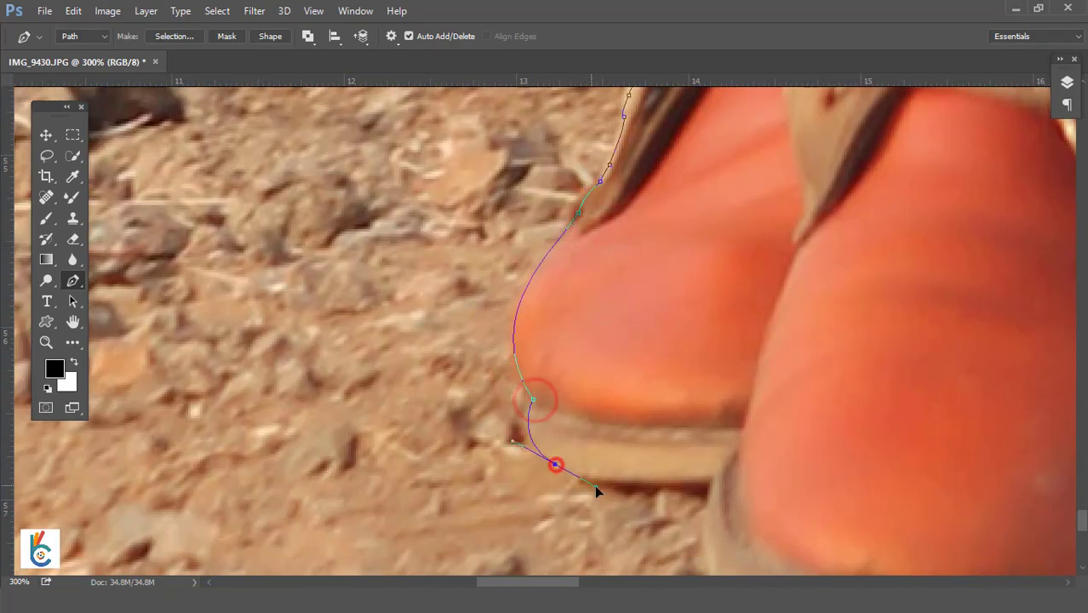
drag(720, 479, 451, 135)
click(450, 133)
mouse_move(773, 328)
mouse_down()
mouse_move(894, 291)
mouse_move(563, 384)
mouse_move(519, 281)
mouse_up()
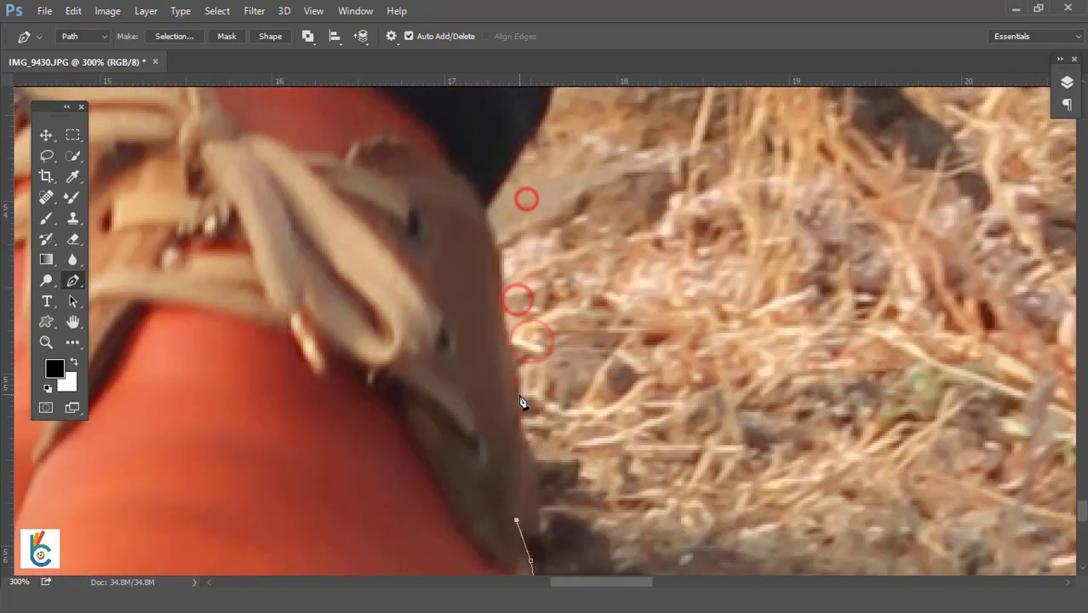
click(456, 409)
- Trace the boot's back edge and head up the jeans edge
mouse_move(473, 371)
mouse_down()
mouse_move(484, 382)
mouse_move(536, 373)
mouse_move(477, 298)
mouse_up()
click(474, 294)
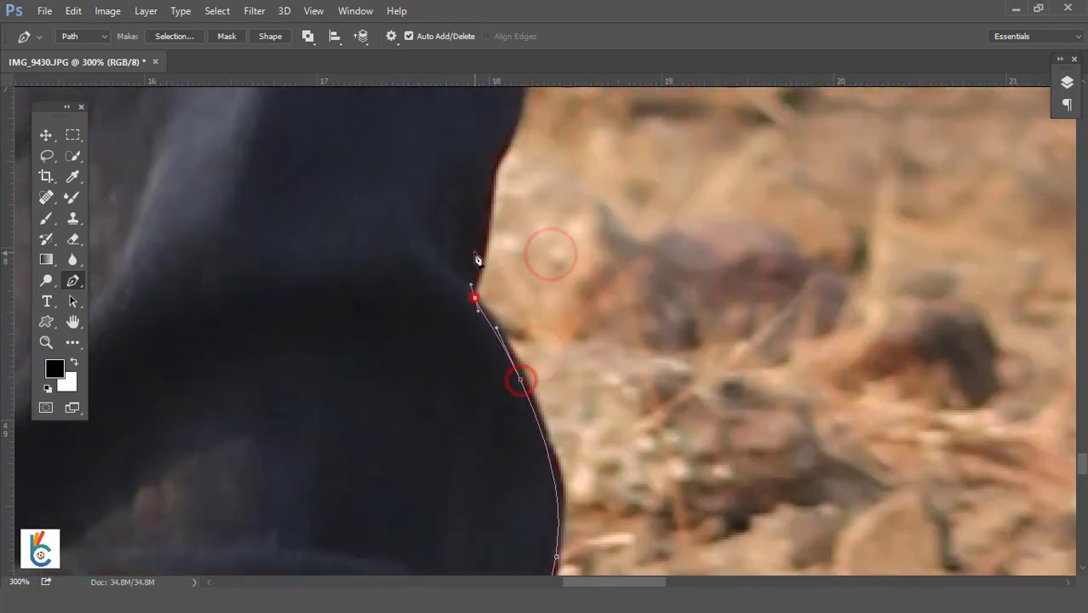
mouse_move(478, 256)
mouse_down()
mouse_move(433, 481)
mouse_move(477, 290)
mouse_move(471, 423)
mouse_up()
click(457, 235)
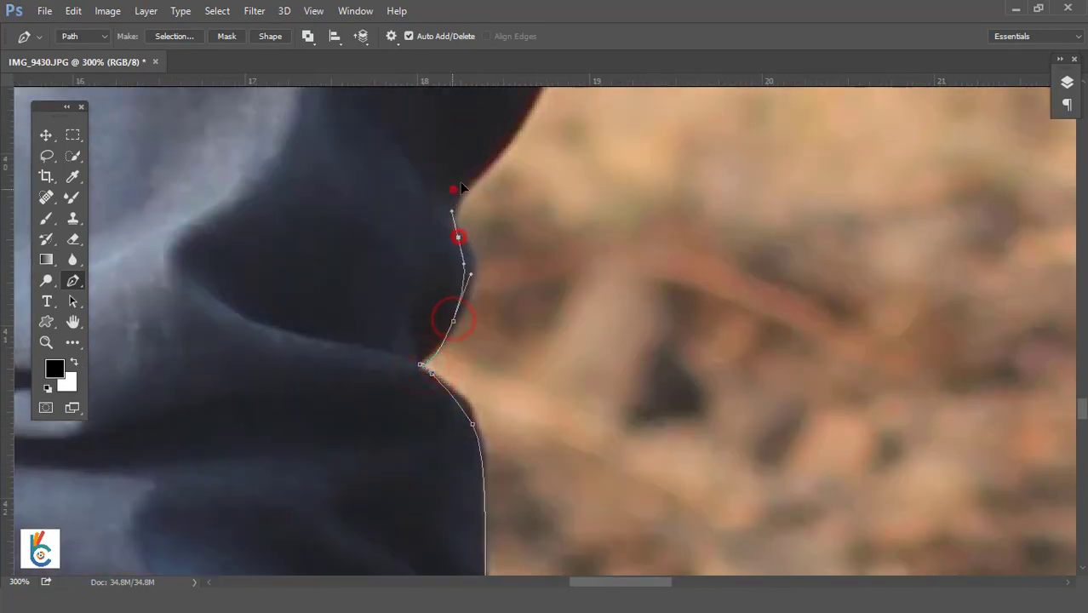
mouse_move(458, 235)
mouse_down()
mouse_move(492, 379)
mouse_move(485, 296)
mouse_move(563, 351)
mouse_move(534, 401)
mouse_up()
click(486, 296)
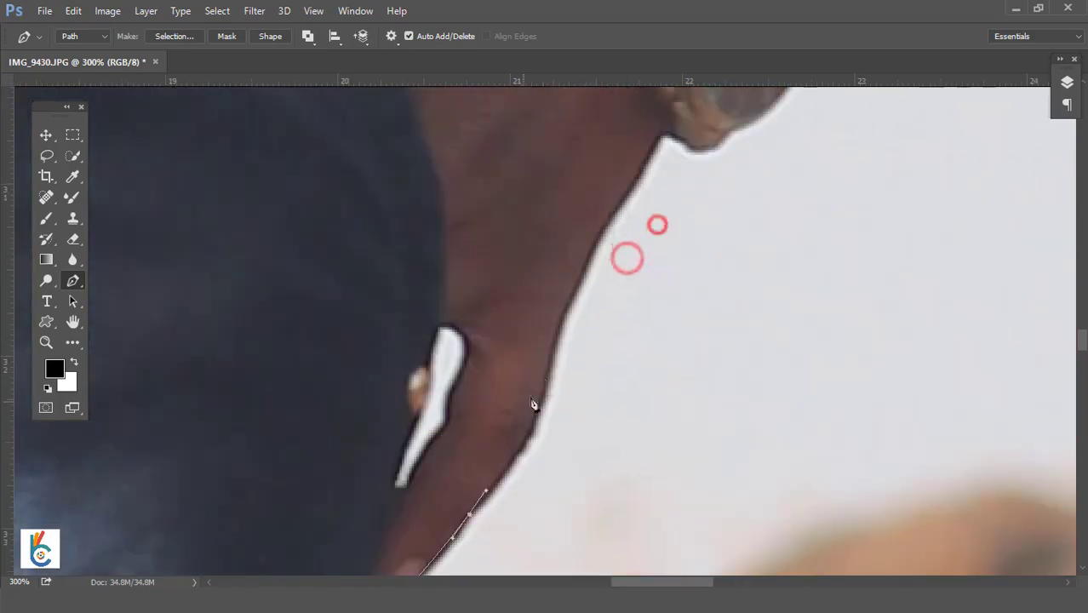
- Follow the arm around the wristwatch and up the forearm, undoing one misplaced anchor
click(588, 264)
click(632, 177)
mouse_move(722, 148)
mouse_down()
mouse_move(484, 419)
mouse_move(519, 358)
mouse_up()
drag(573, 177, 673, 285)
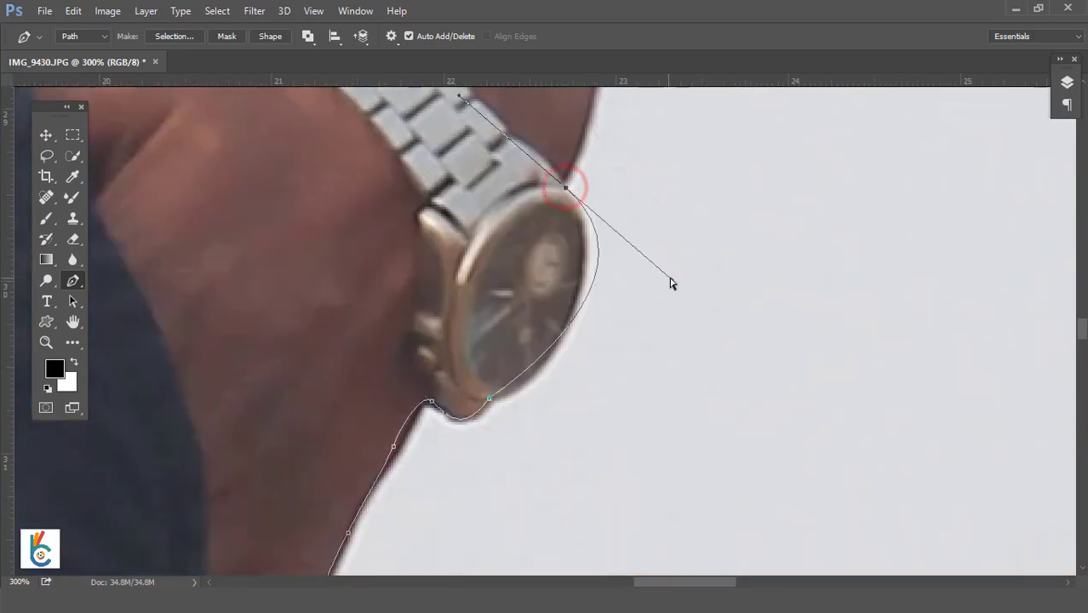
key(ctrl+z)
drag(578, 327, 560, 493)
click(596, 335)
click(590, 253)
drag(590, 253, 553, 273)
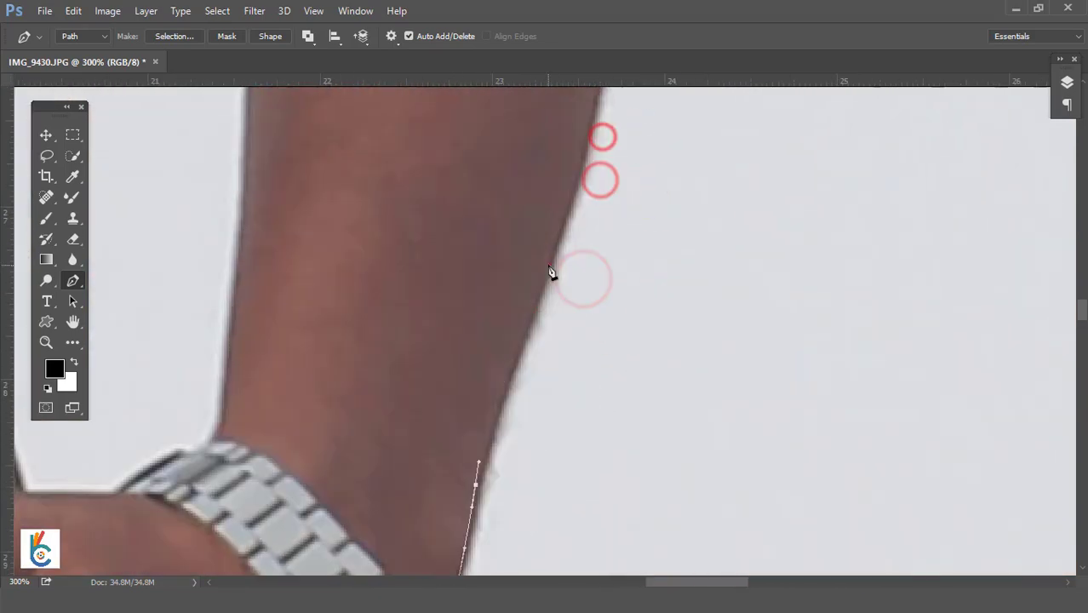
click(527, 250)
- Extend the path along the sleeve and over the shoulder
drag(583, 140, 580, 337)
drag(501, 163, 596, 358)
drag(473, 136, 695, 332)
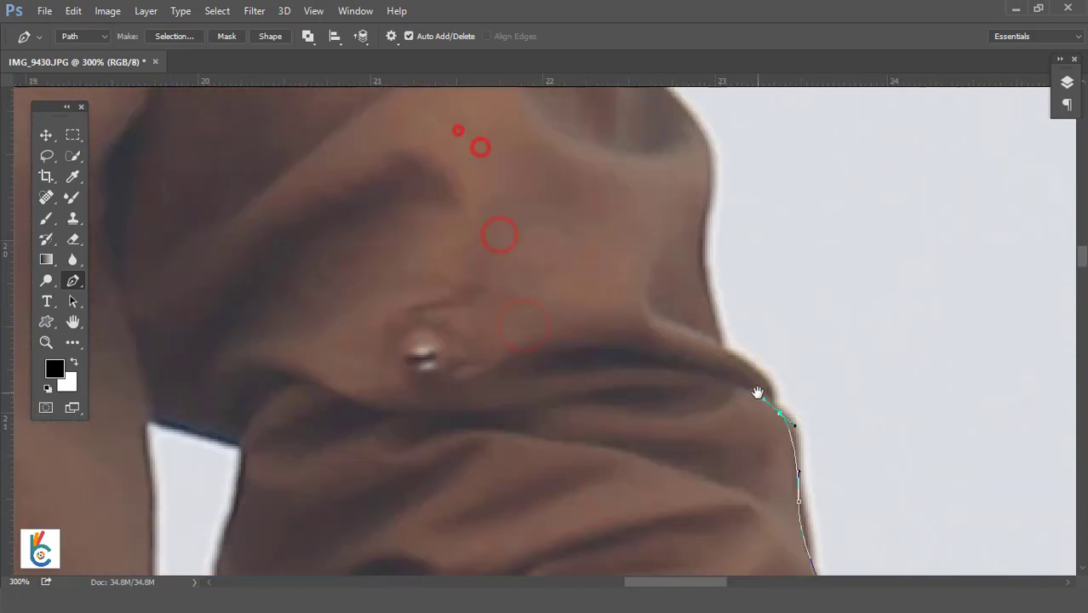
click(730, 356)
mouse_move(707, 173)
mouse_down()
mouse_move(619, 333)
mouse_move(681, 262)
mouse_up()
drag(751, 165, 937, 425)
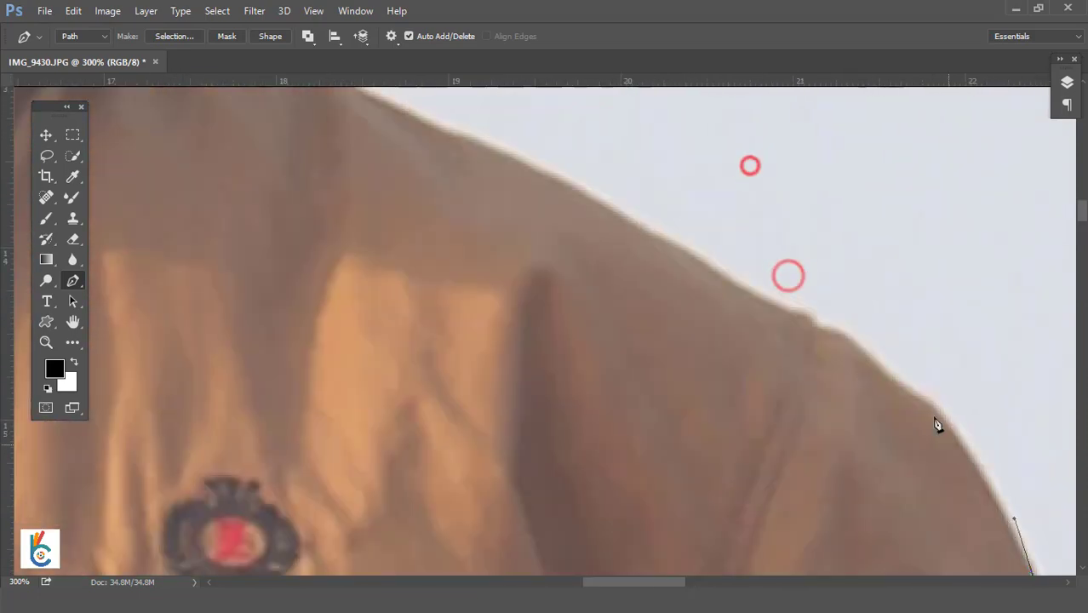
drag(685, 269, 689, 356)
click(652, 316)
click(437, 219)
- Curve the path up to the collar and neck, then pan to the ear and hair
mouse_move(230, 134)
mouse_down()
mouse_move(425, 287)
mouse_move(356, 409)
mouse_up()
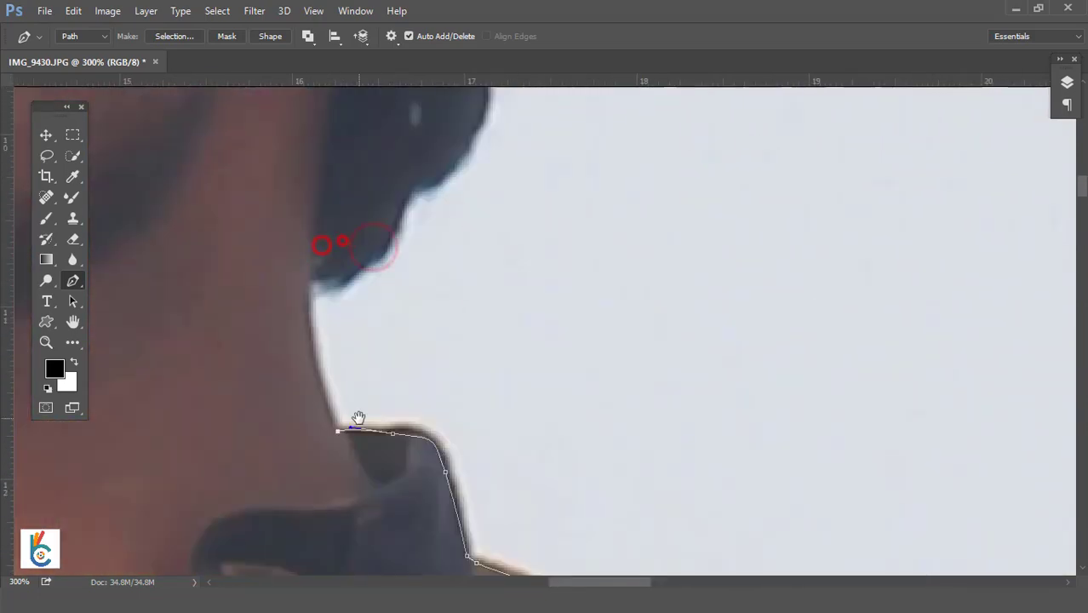
click(309, 313)
drag(310, 277, 349, 270)
drag(433, 165, 511, 401)
drag(467, 139, 462, 437)
drag(469, 250, 552, 384)
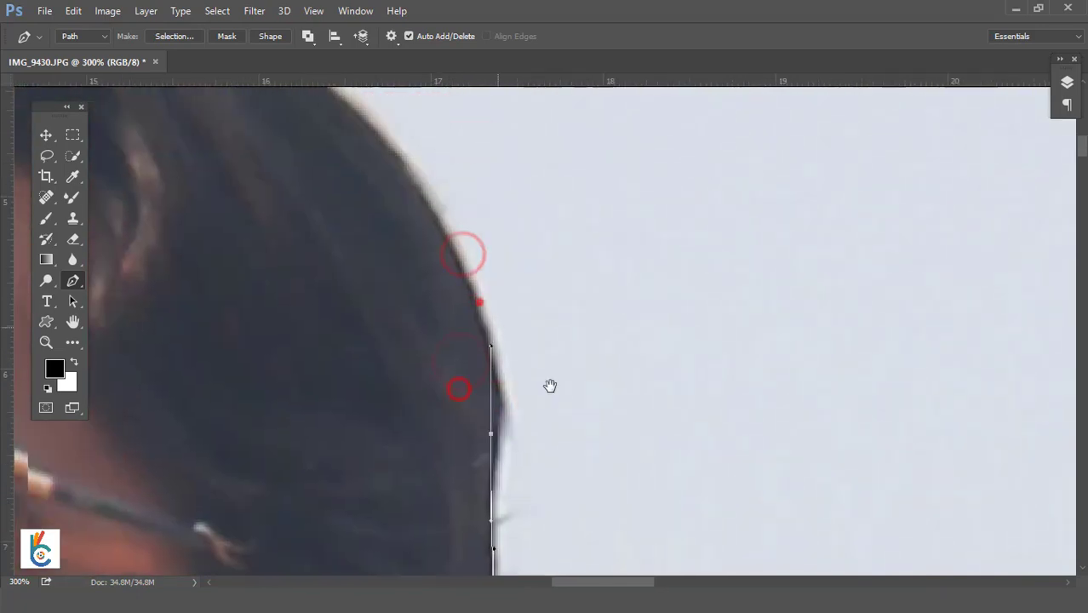
drag(472, 232, 817, 215)
- Trace the hairline down beside the face to the sunglasses corner
click(816, 210)
click(586, 126)
drag(311, 236, 400, 162)
click(401, 268)
click(341, 433)
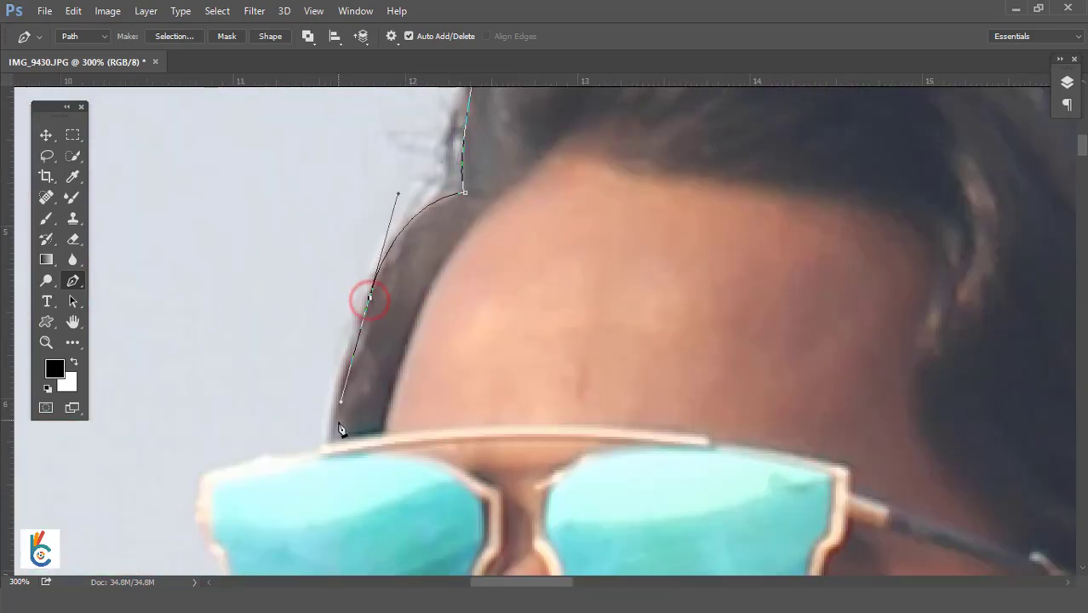
click(315, 210)
- Place anchors down the left edge of the glasses with a curve beneath them
click(304, 242)
click(309, 260)
click(315, 277)
drag(342, 360, 347, 409)
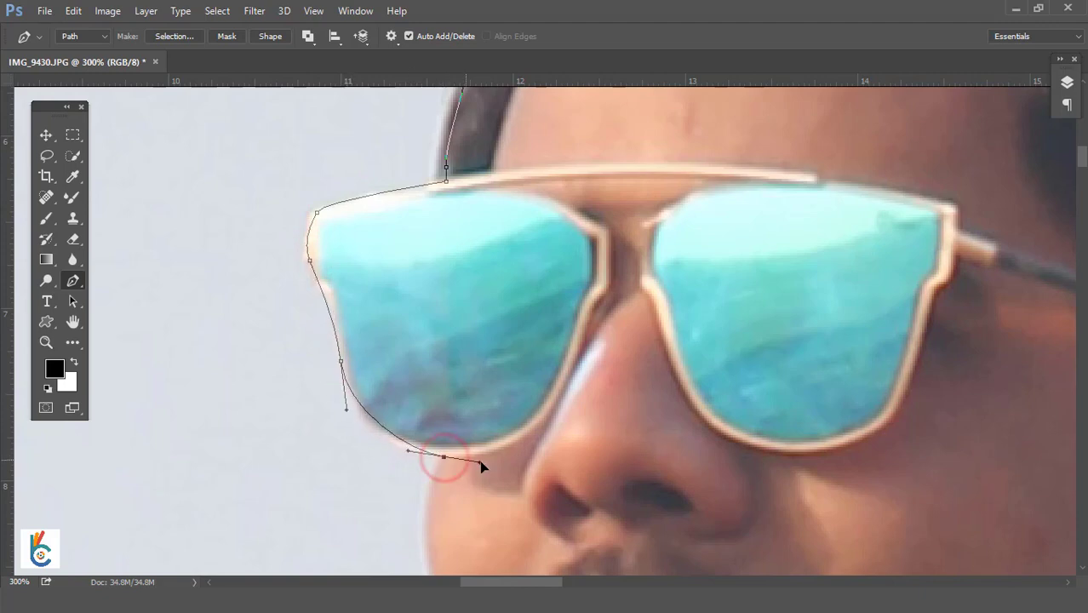
- Curve the path along the cheek and beard to the chin's lower edge
drag(442, 454, 484, 123)
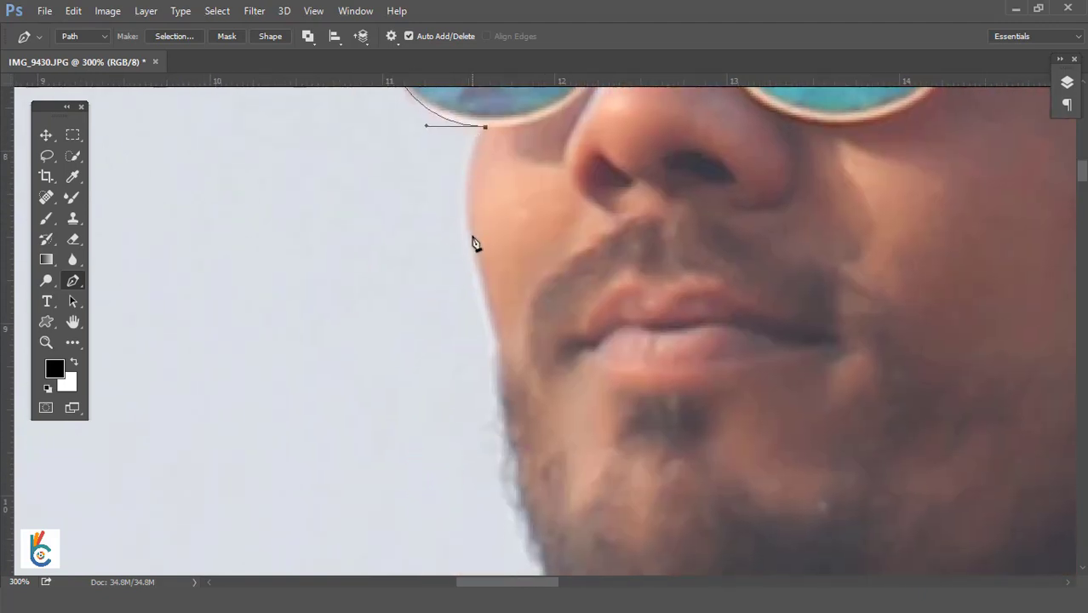
drag(476, 246, 492, 320)
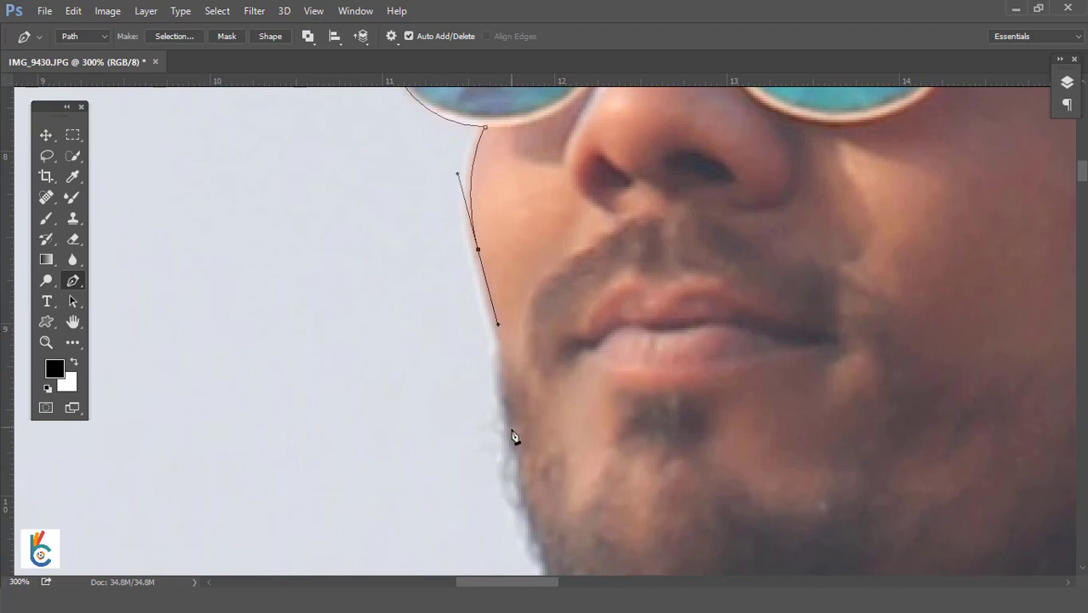
drag(517, 489, 425, 223)
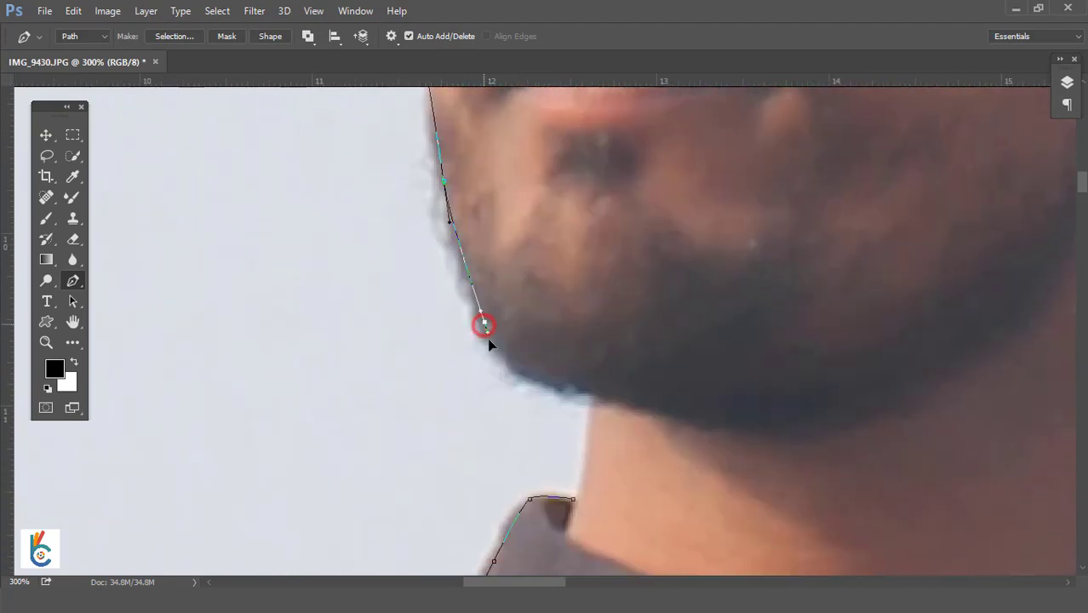
mouse_move(483, 325)
mouse_down()
mouse_move(498, 358)
mouse_move(546, 383)
mouse_up()
click(596, 394)
drag(588, 477, 624, 252)
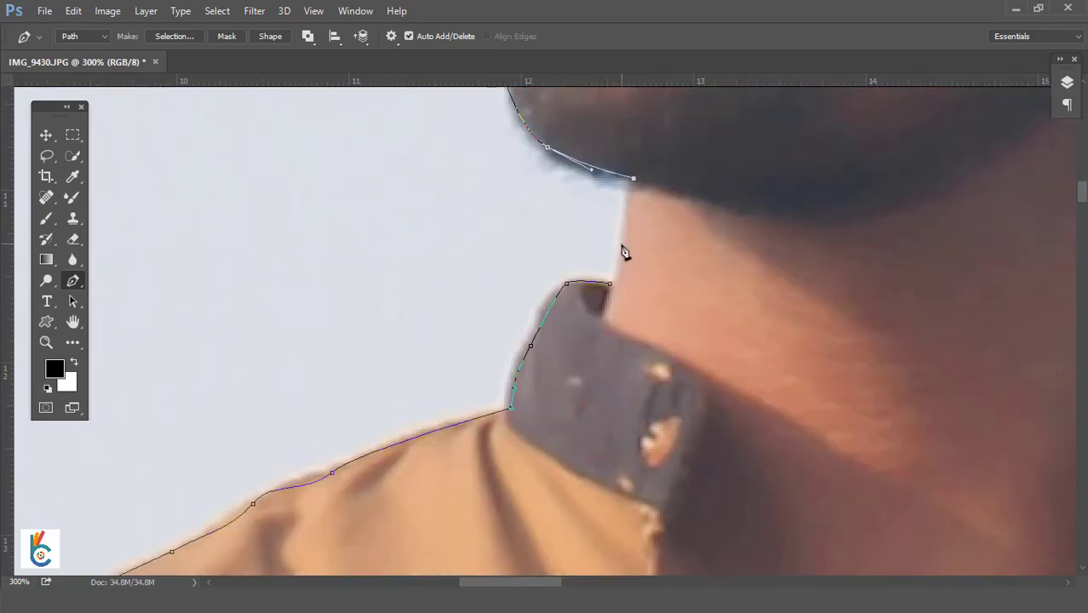
- Close the outline path at the neck and convert it into a selection
click(626, 281)
right_click(636, 150)
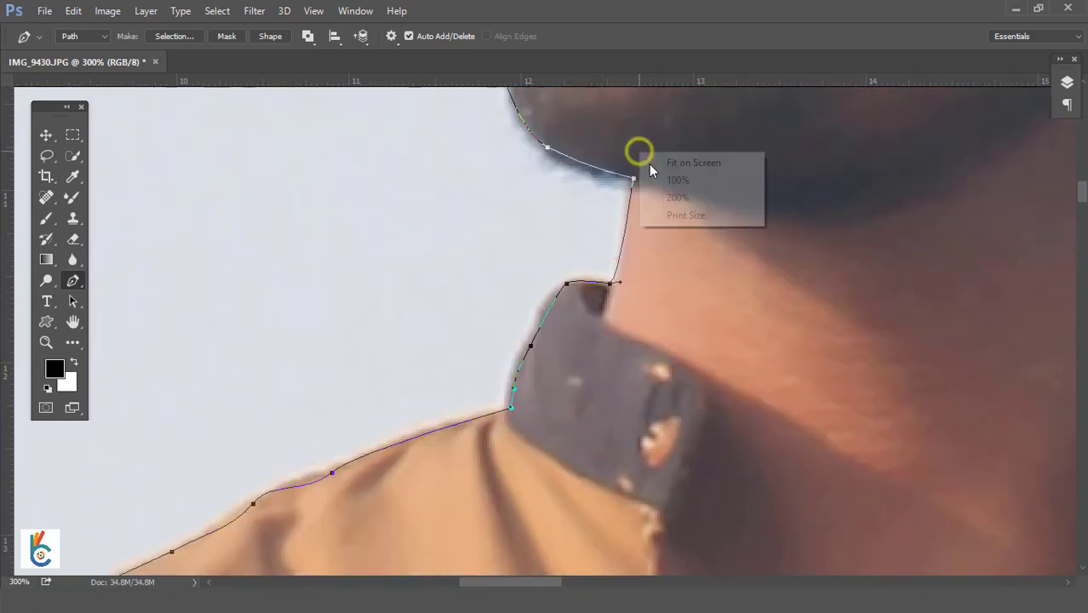
click(649, 163)
key(ctrl+0)
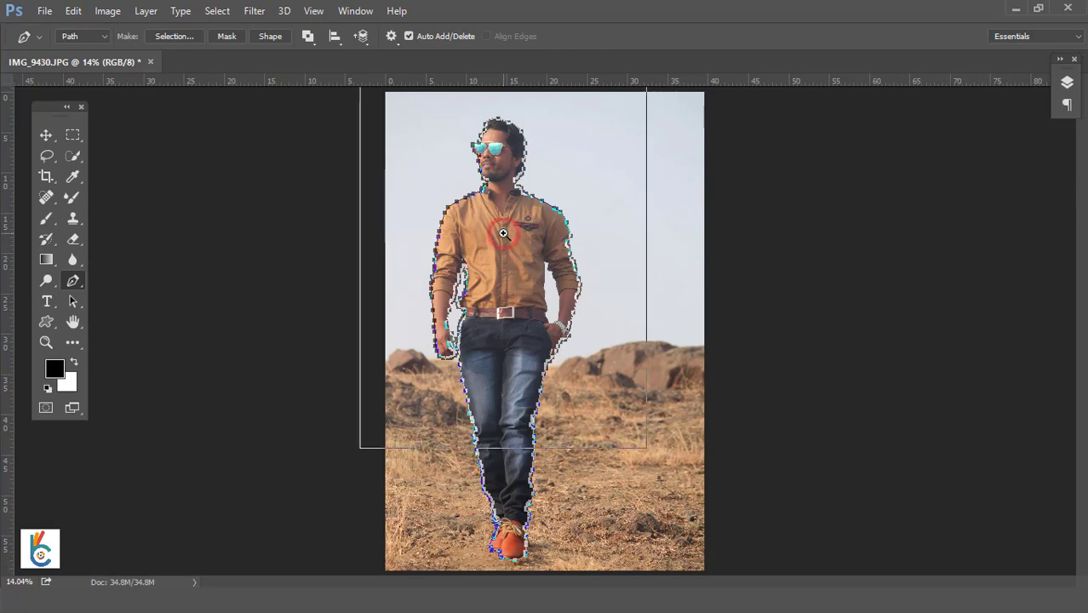
key(ctrl+plus)
right_click(488, 257)
click(573, 257)
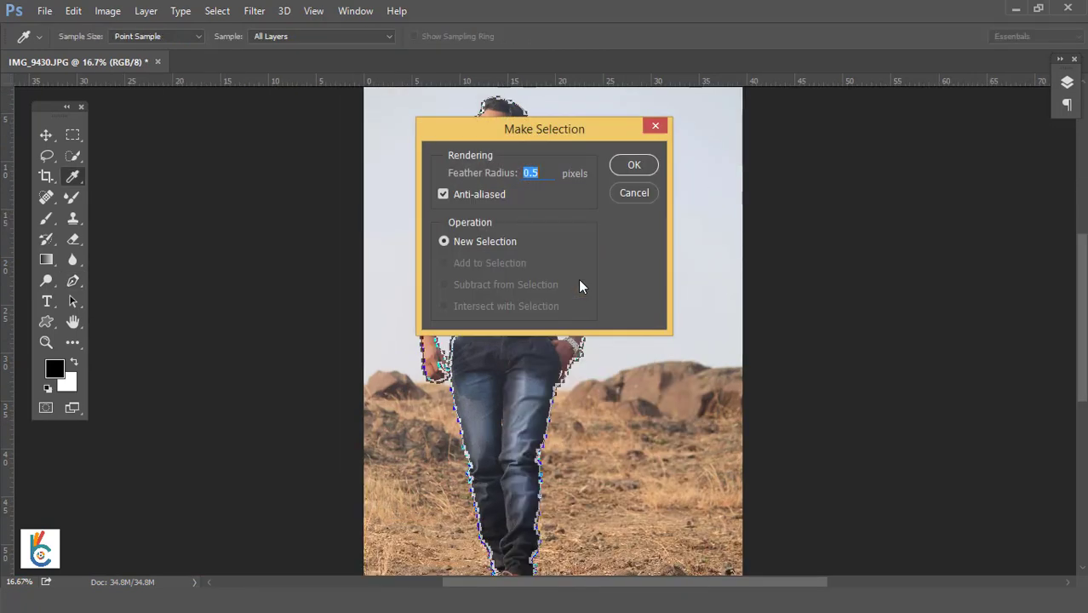
click(635, 165)
- Duplicate the Background layer and mask the copy with the selection
click(1067, 83)
right_click(967, 139)
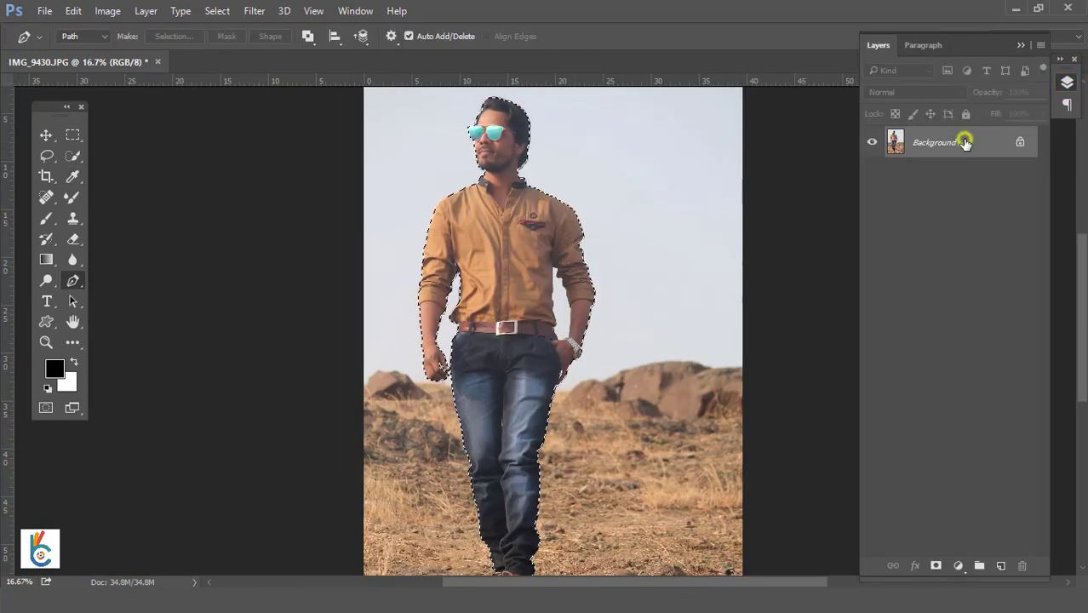
click(971, 174)
click(683, 183)
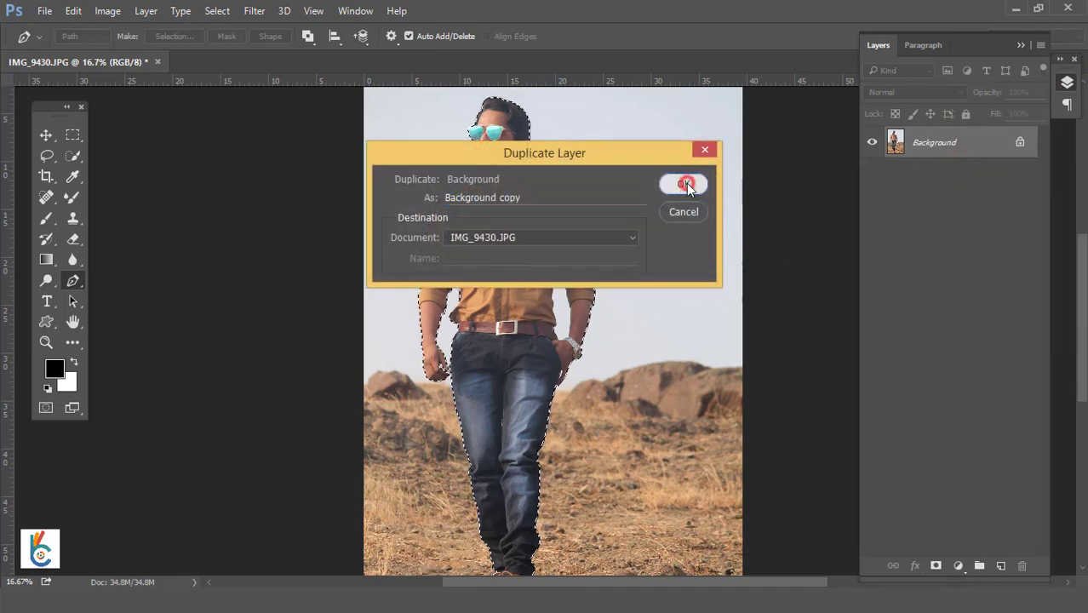
click(936, 565)
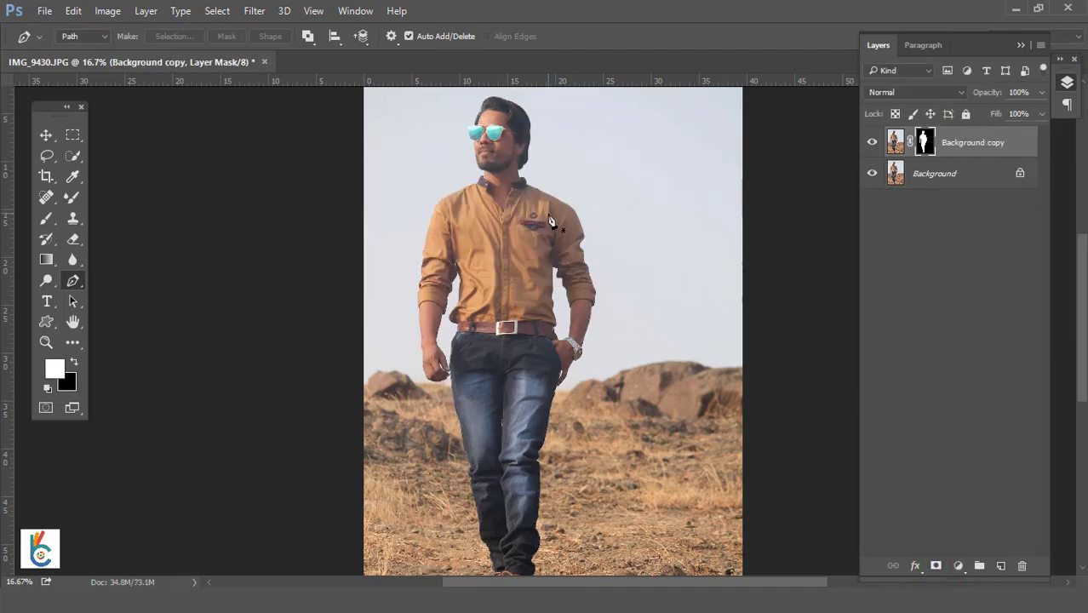
click(46, 134)
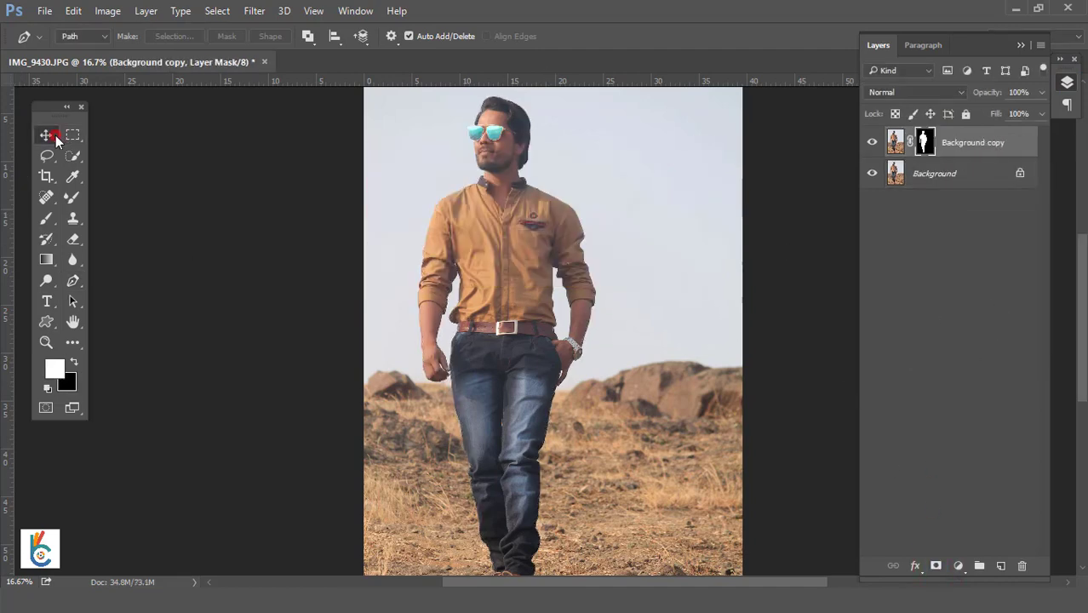
- Hide the Background layer and save the document as IMG_9430.psd in Downloads
click(871, 174)
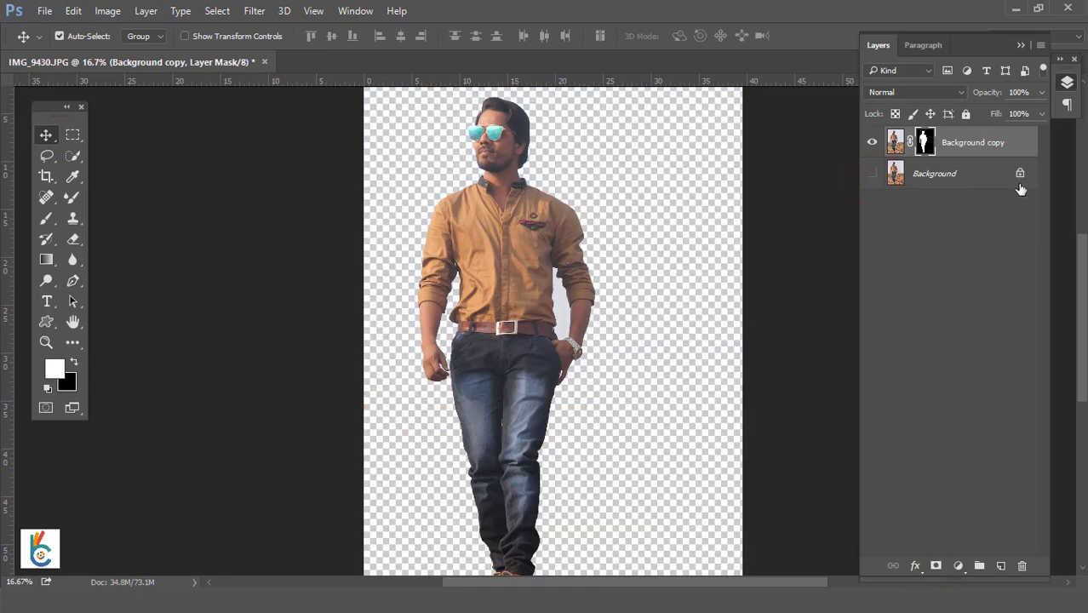
click(44, 10)
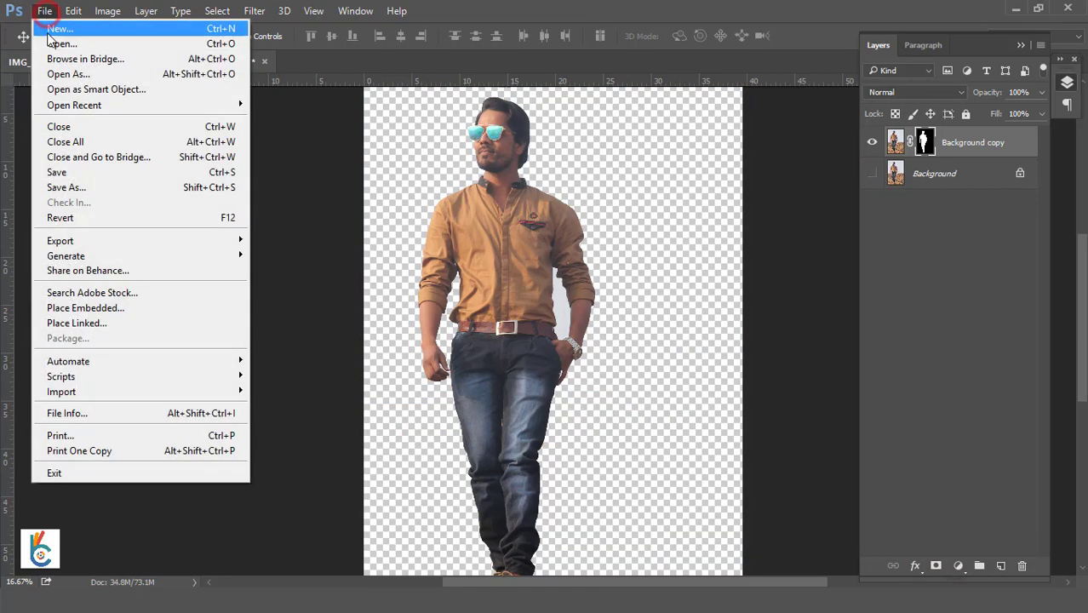
click(79, 175)
click(885, 550)
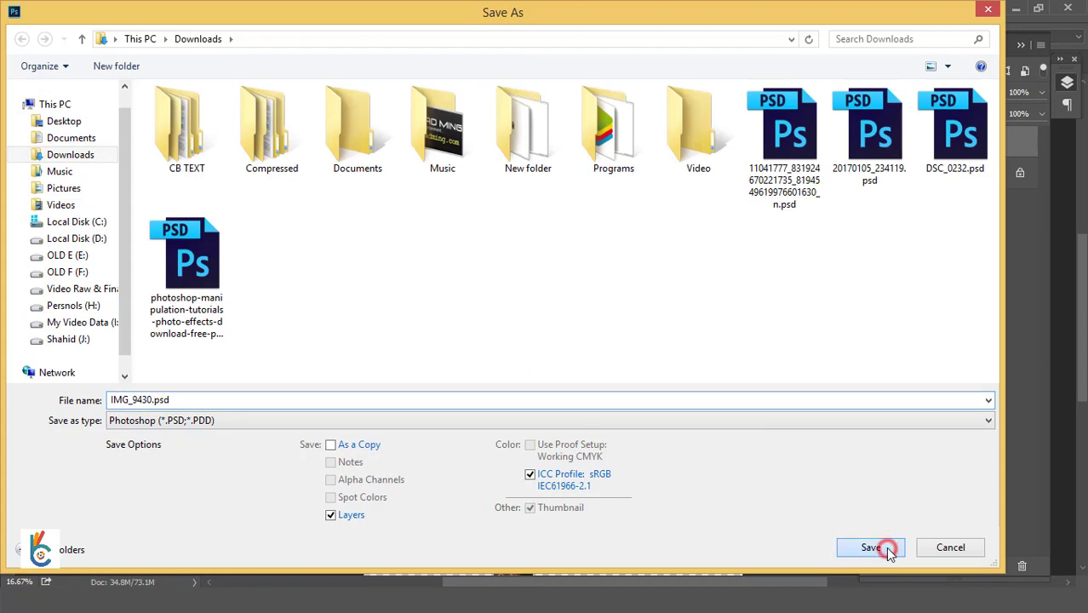
click(728, 176)
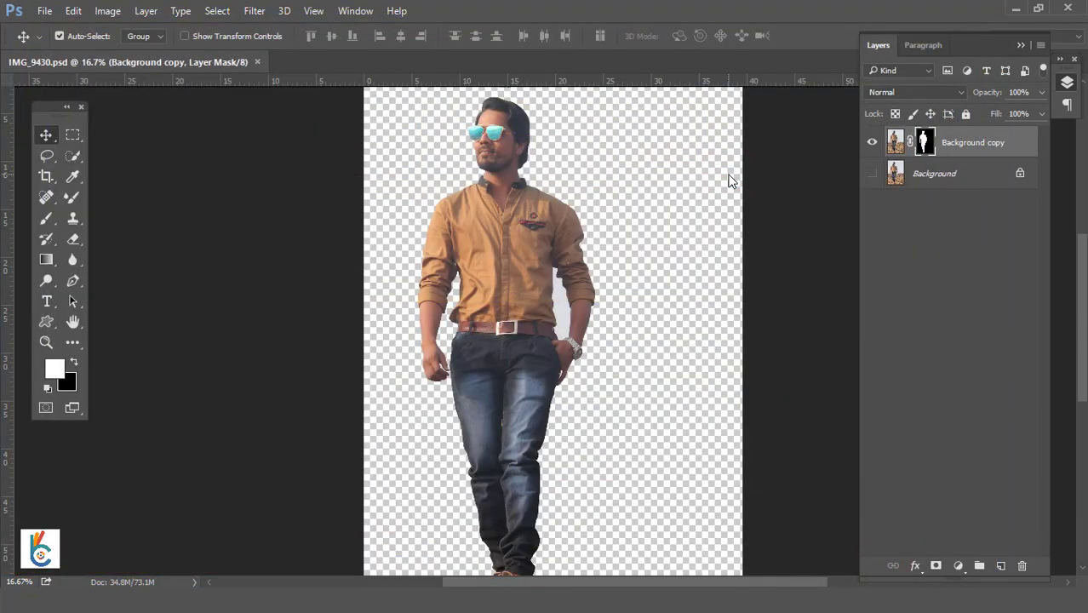
- Toggle the cutout and Background layer visibility to check the extraction
click(873, 145)
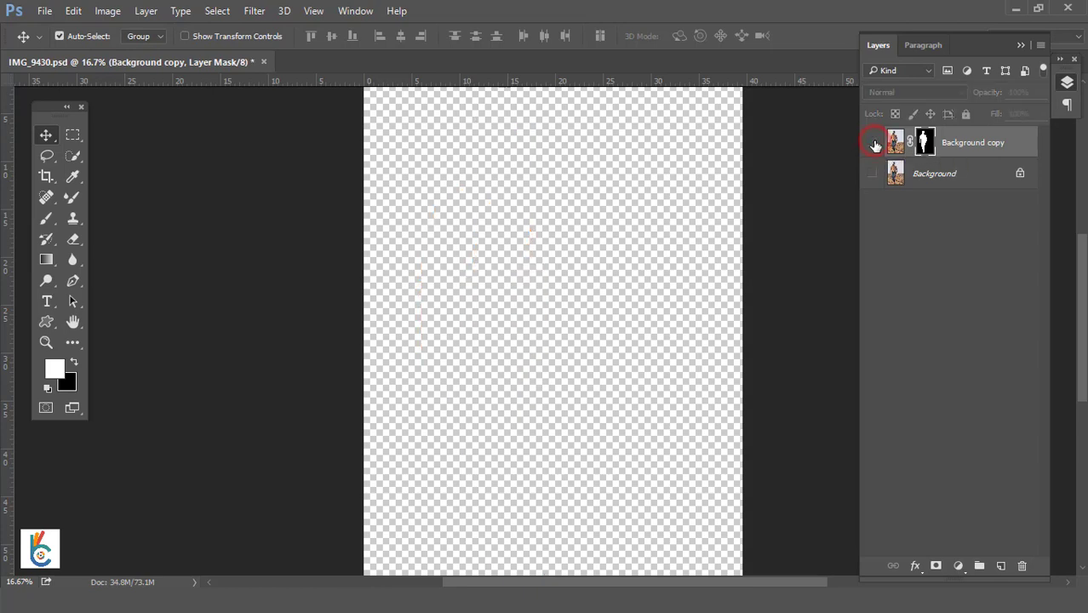
click(872, 146)
click(869, 175)
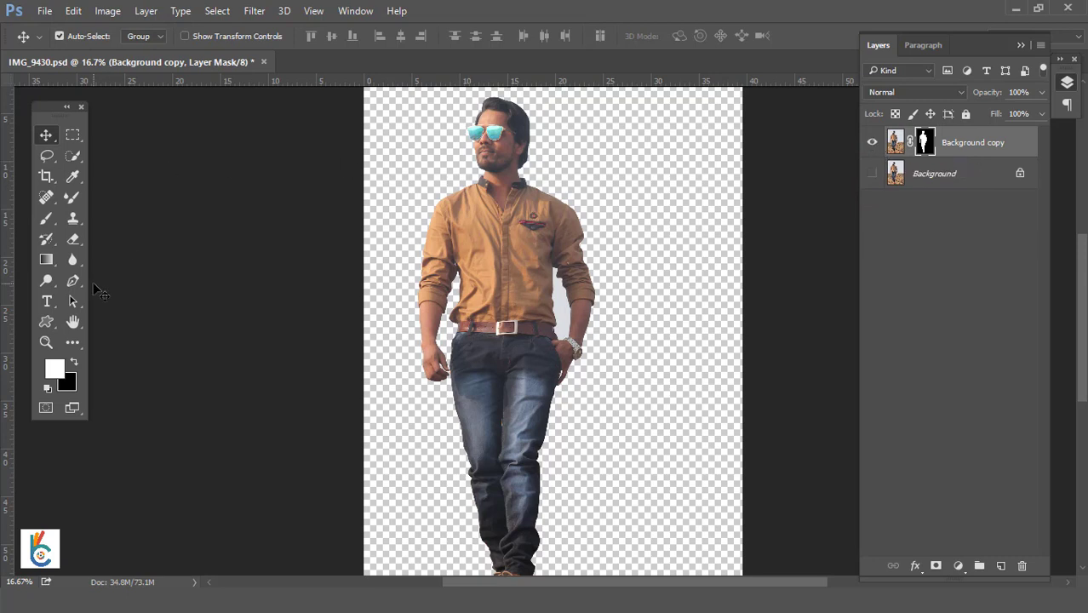
click(73, 282)
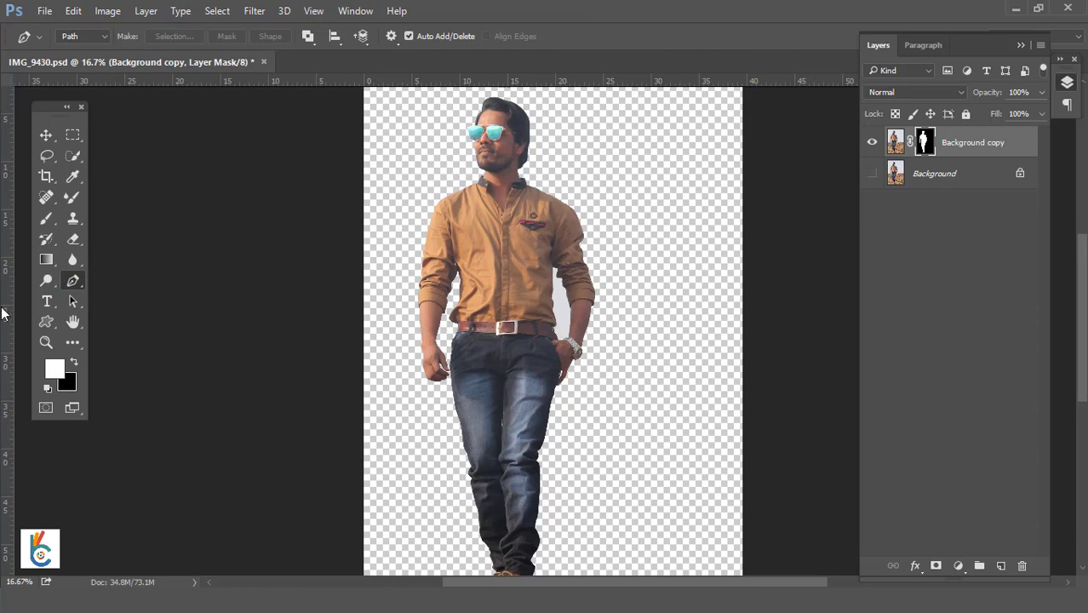
- Zoom to 200% on the arm-shirt gap and trace its edge down the sleeve
drag(614, 230, 558, 337)
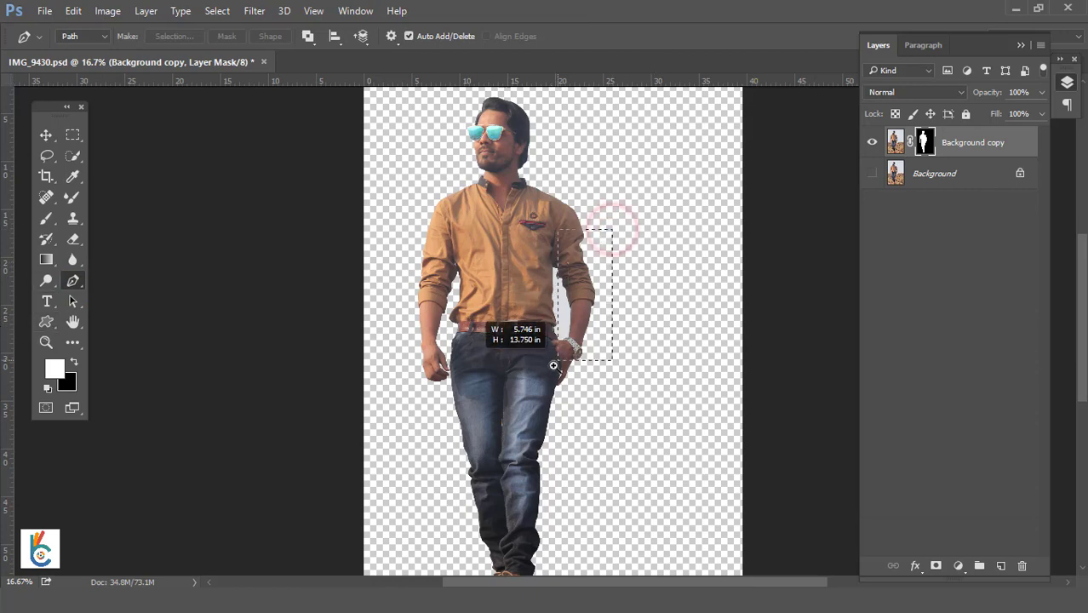
ctrl+click(500, 288)
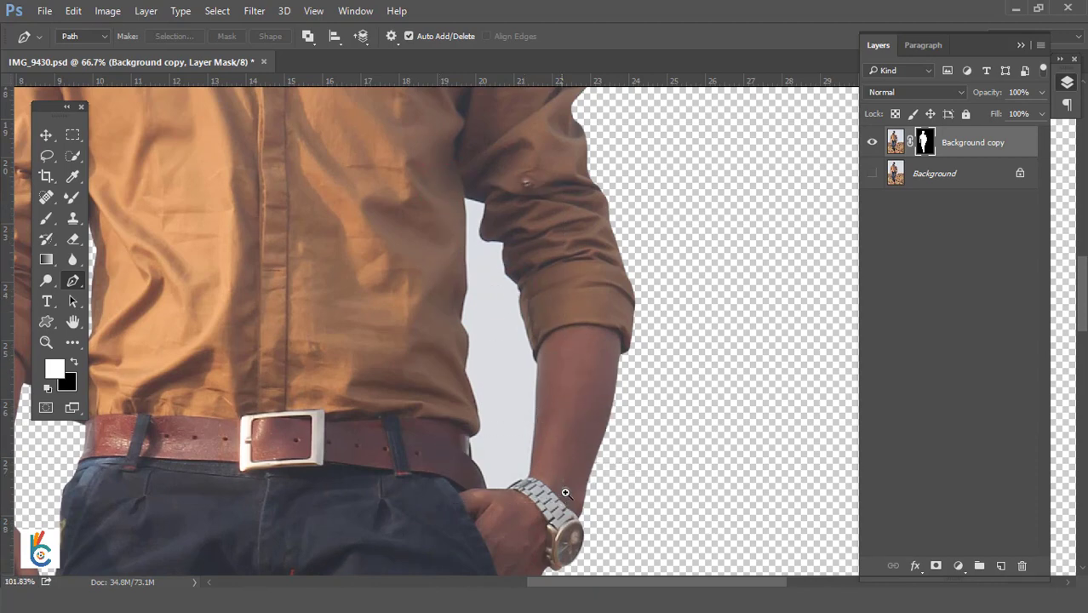
drag(463, 201, 564, 494)
drag(533, 143, 479, 292)
ctrl+click(480, 283)
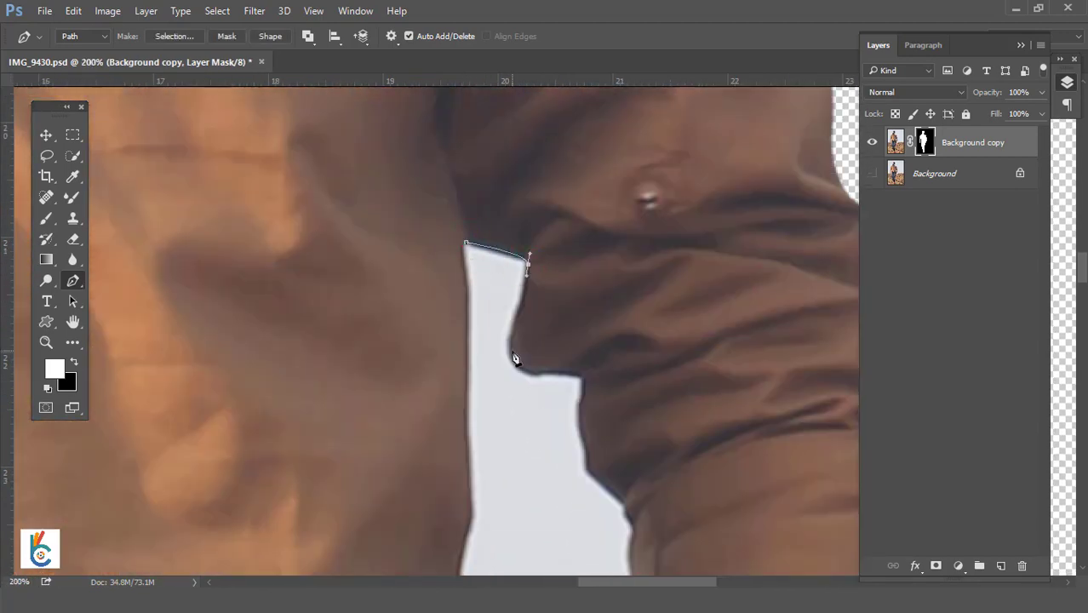
mouse_move(513, 355)
mouse_down()
mouse_move(541, 381)
mouse_move(540, 213)
mouse_up()
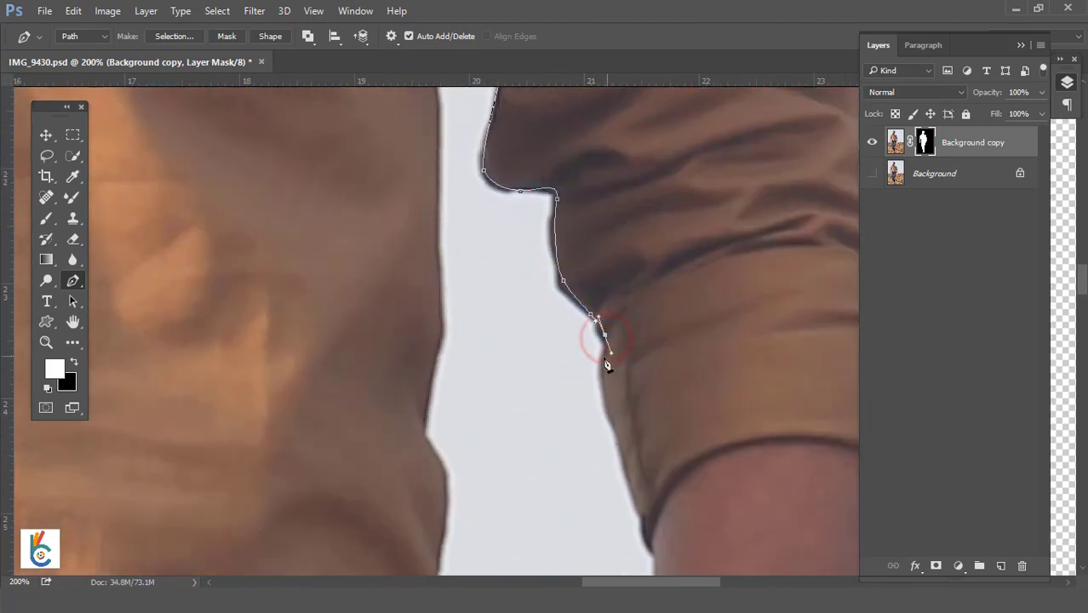
drag(610, 417, 575, 202)
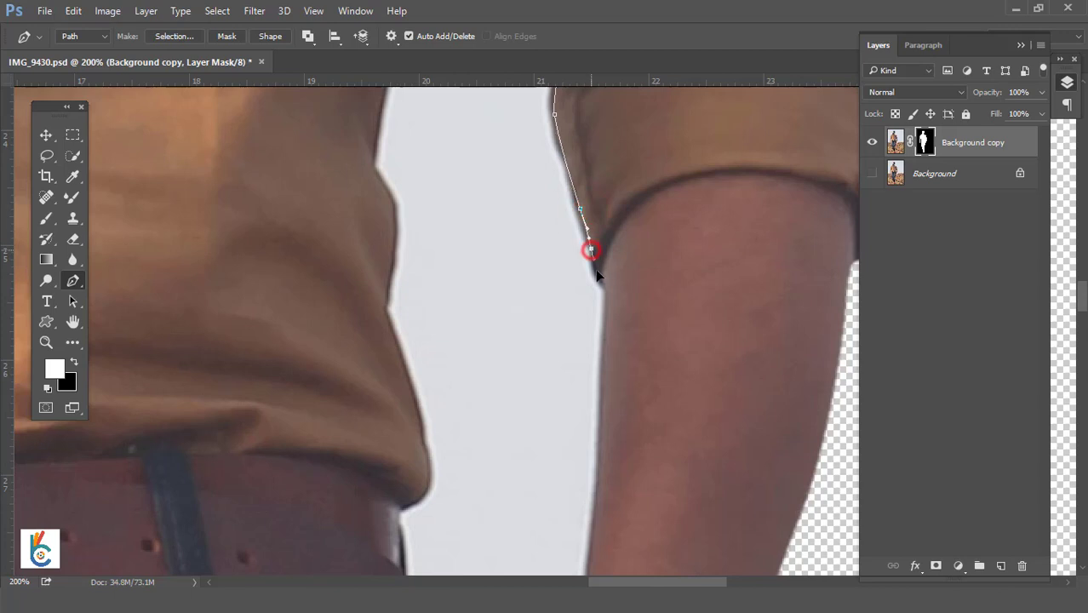
drag(601, 408, 624, 237)
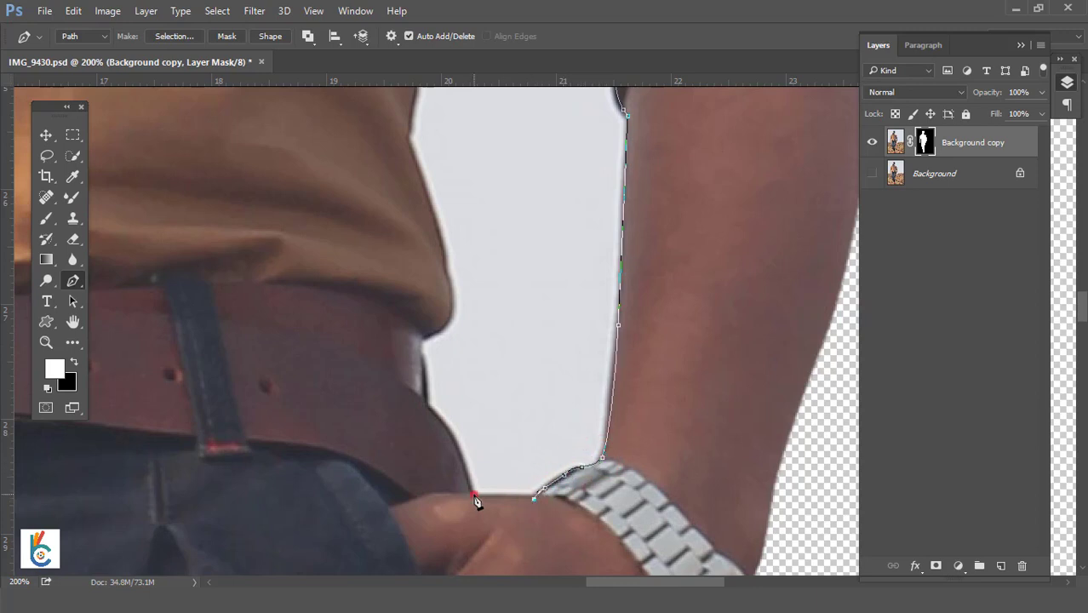
- Continue the gap outline along the waist and up the shirt side, closing the path
click(446, 425)
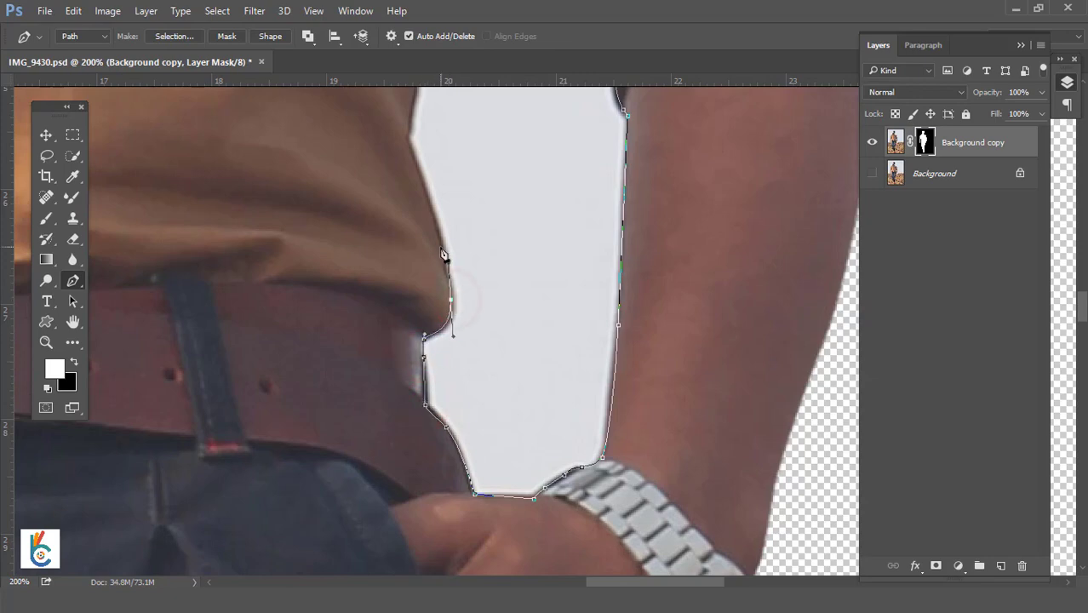
drag(413, 141, 430, 388)
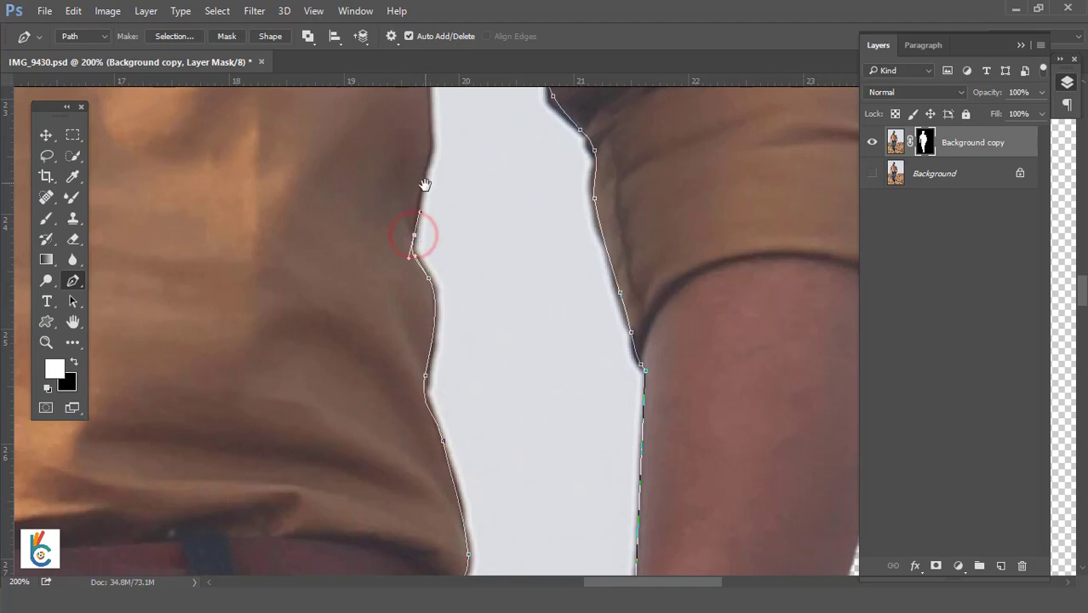
drag(425, 185, 402, 385)
click(406, 349)
click(405, 295)
click(406, 242)
drag(406, 242, 405, 401)
click(403, 235)
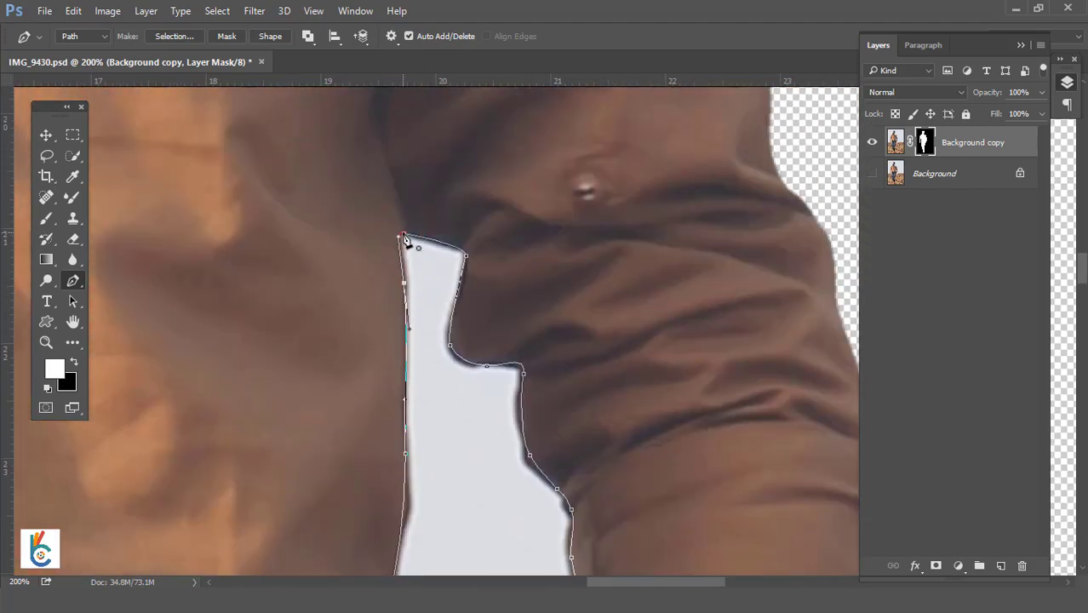
- Convert the gap path to a 0.5 px feathered selection and mask it out
right_click(449, 283)
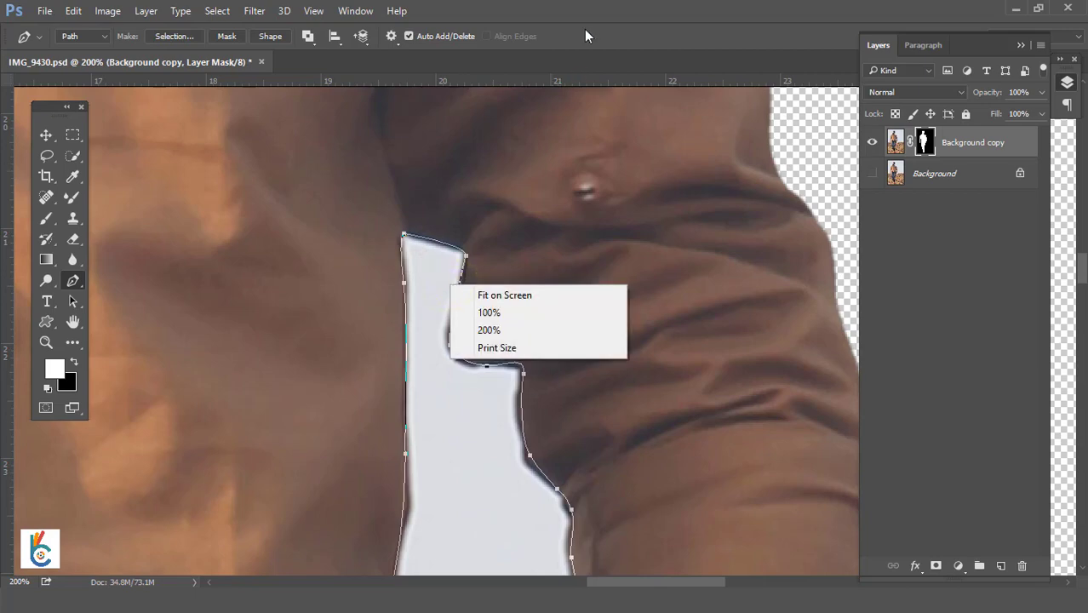
click(585, 24)
key(ctrl+0)
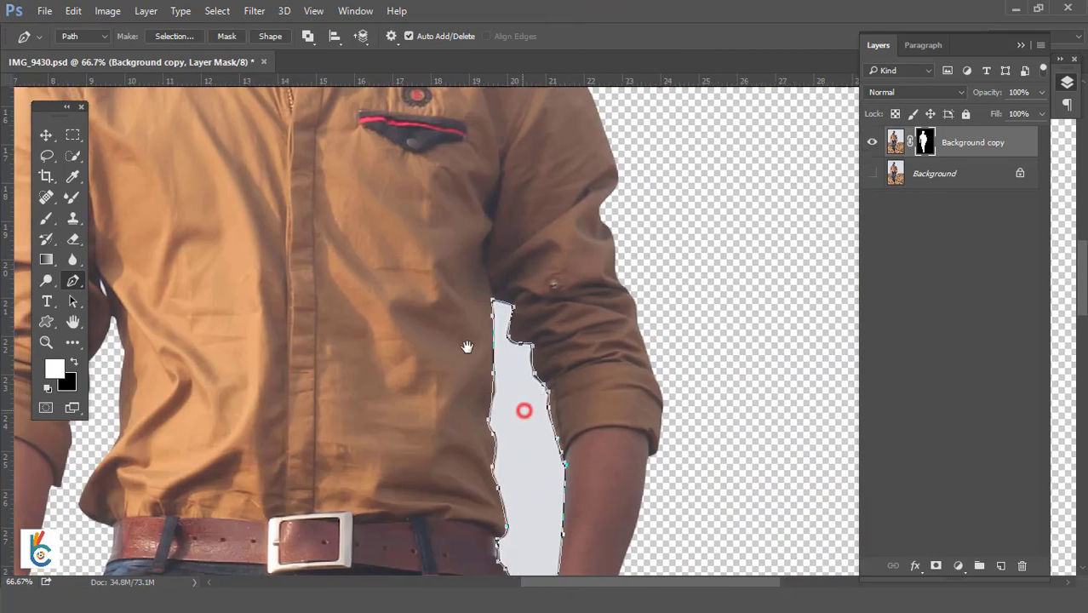
drag(525, 409, 433, 239)
right_click(432, 185)
click(473, 259)
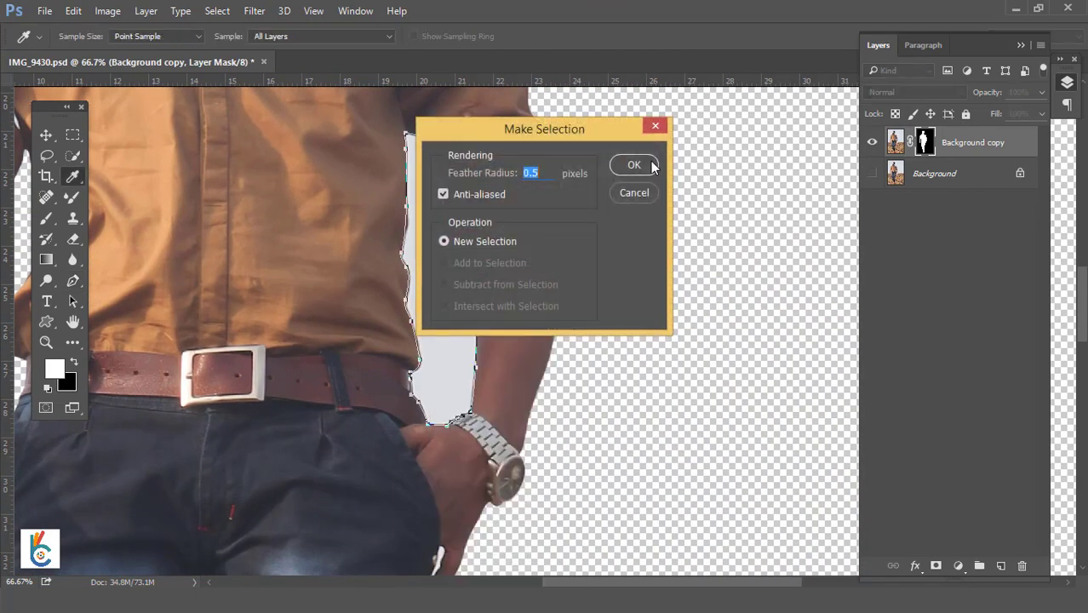
click(635, 165)
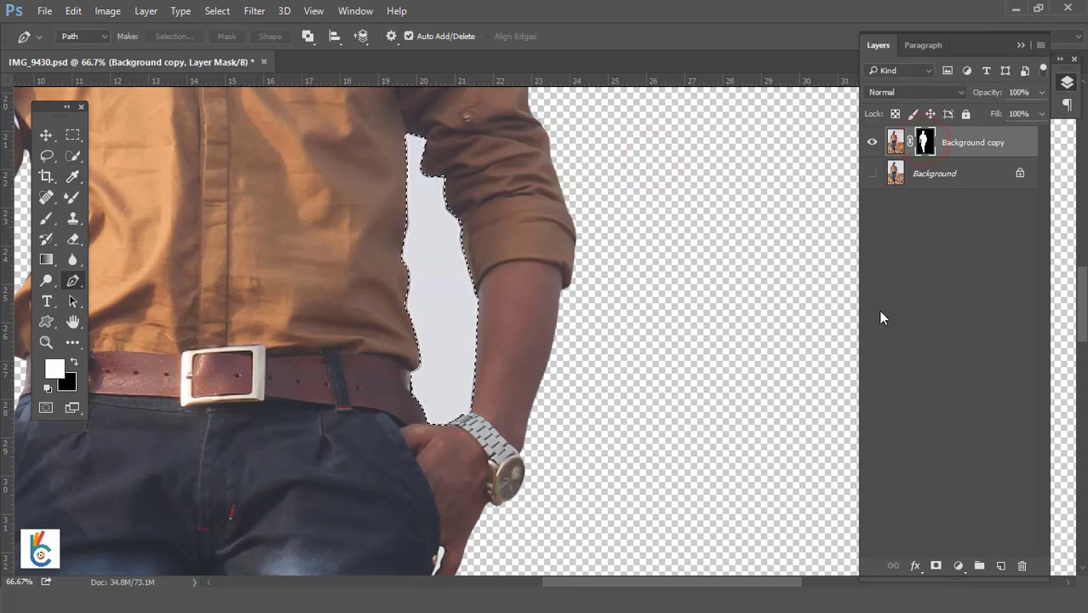
key(ctrl+BackSpace)
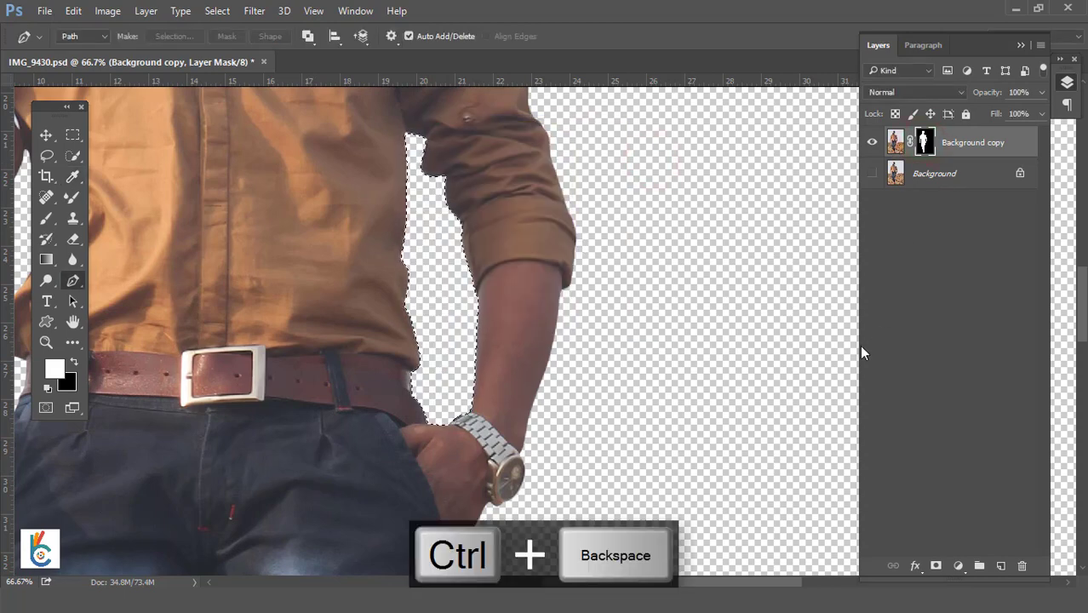
key(ctrl+d)
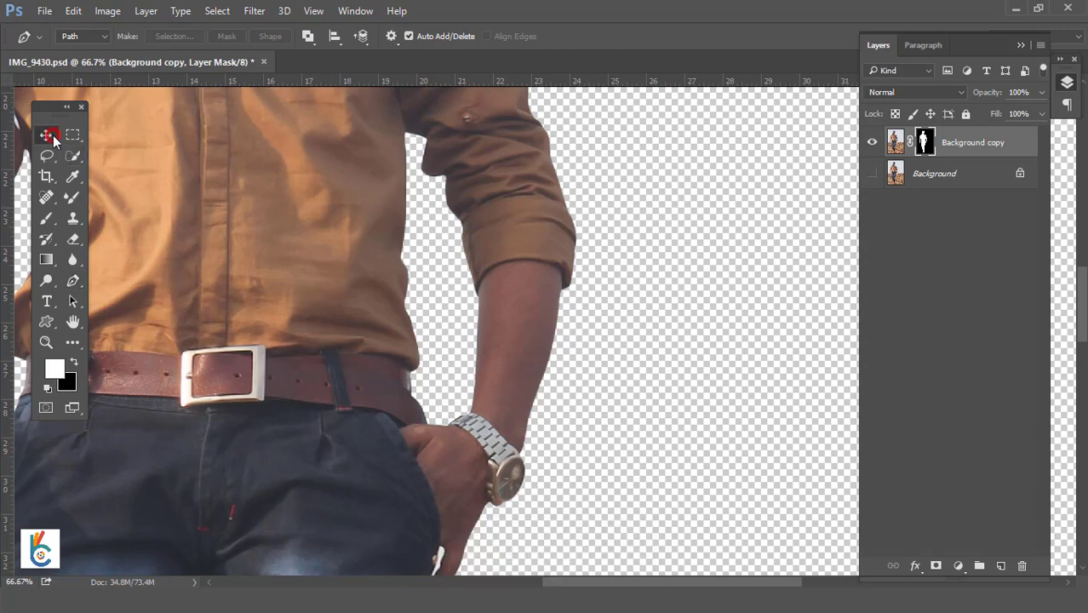
- Fit the image in the window and save the cutout document
click(46, 135)
right_click(287, 156)
click(310, 165)
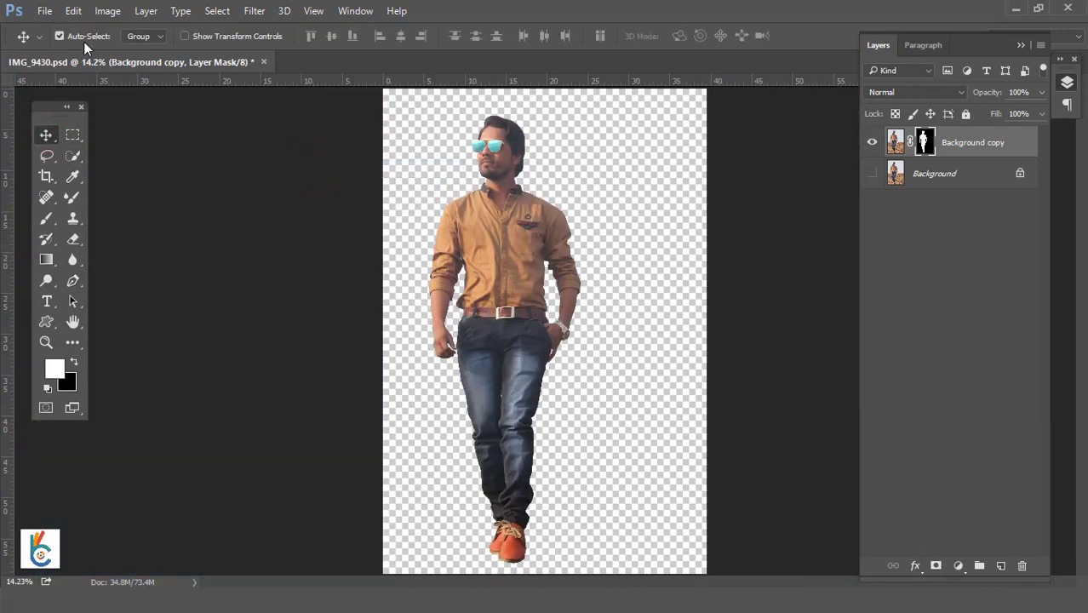
click(44, 10)
click(69, 168)
- Trace the orange sliver between the jeans legs and mask it out
drag(486, 377, 547, 249)
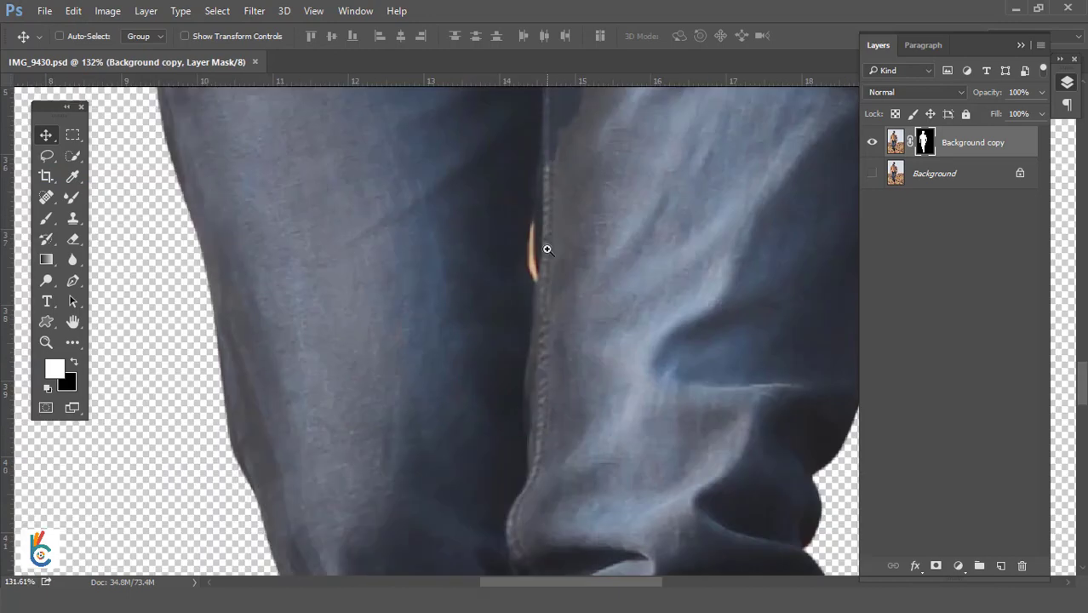
drag(447, 314, 308, 381)
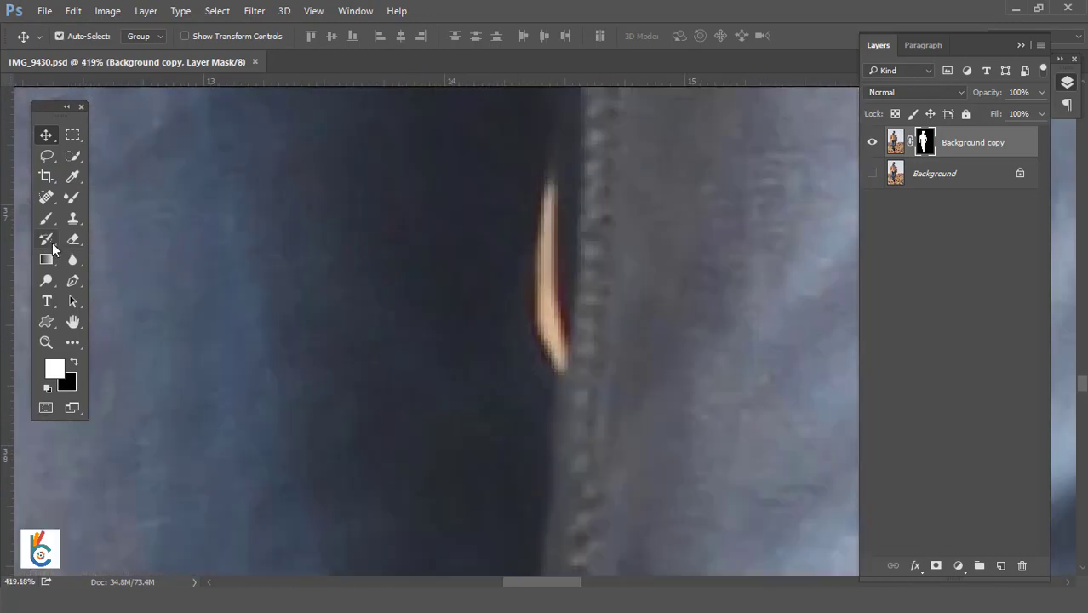
click(72, 281)
drag(490, 197, 344, 218)
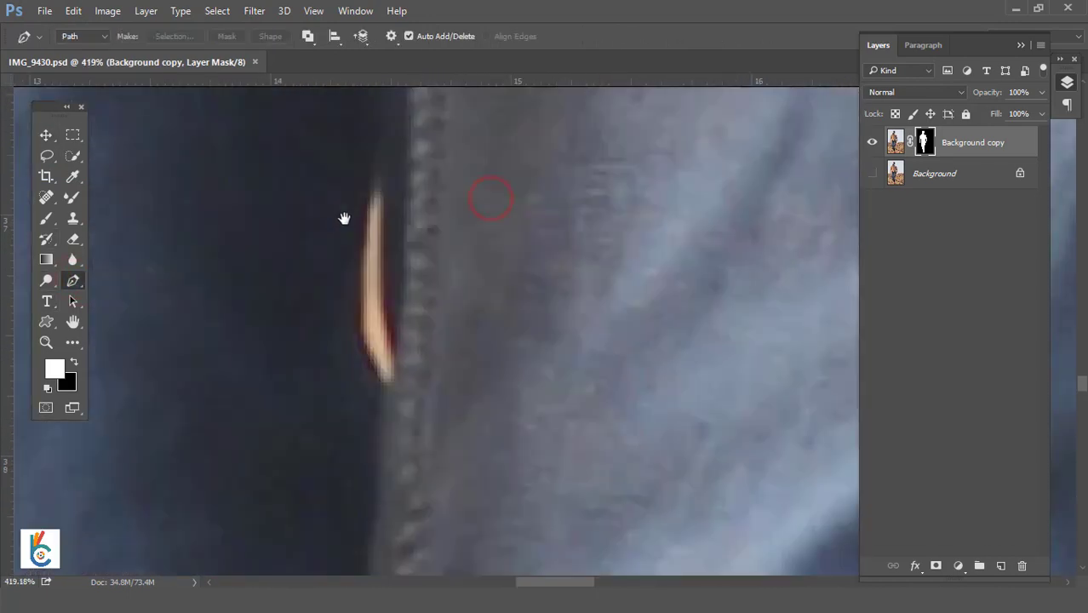
click(384, 179)
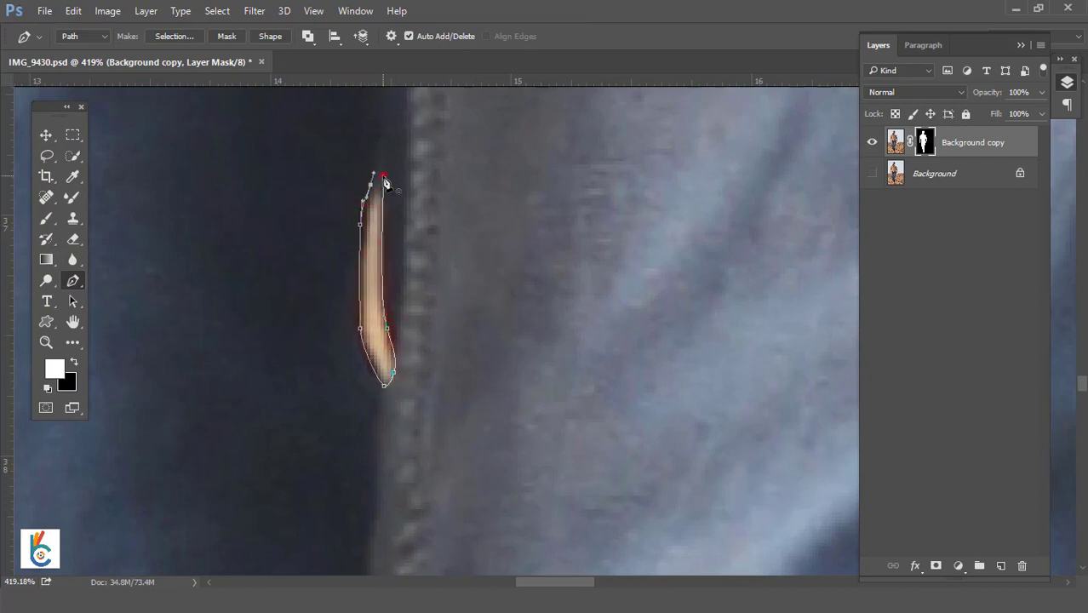
right_click(378, 230)
click(481, 257)
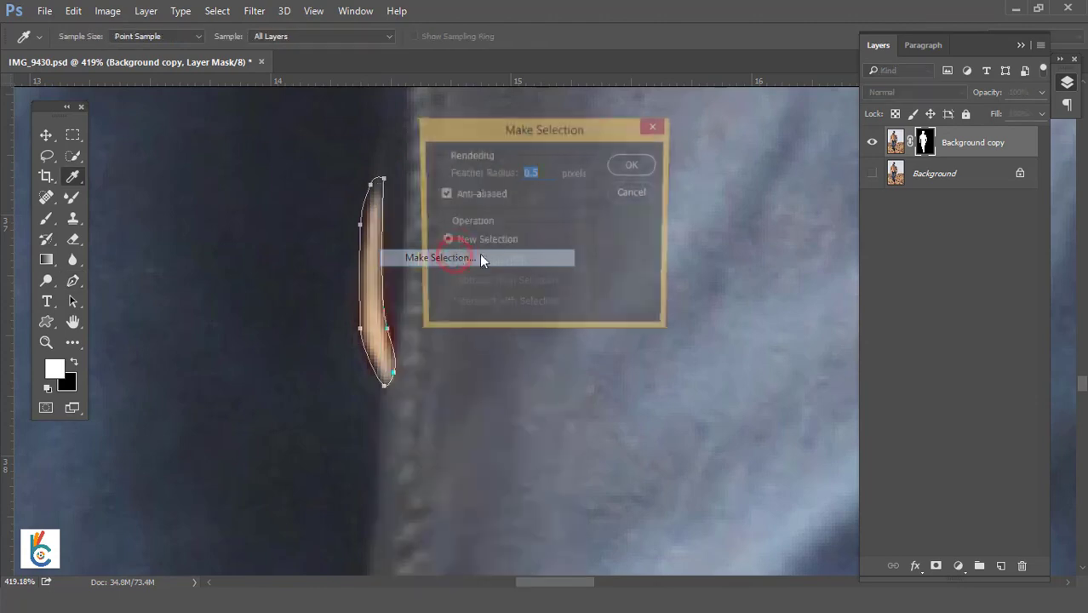
click(635, 167)
key(ctrl+BackSpace)
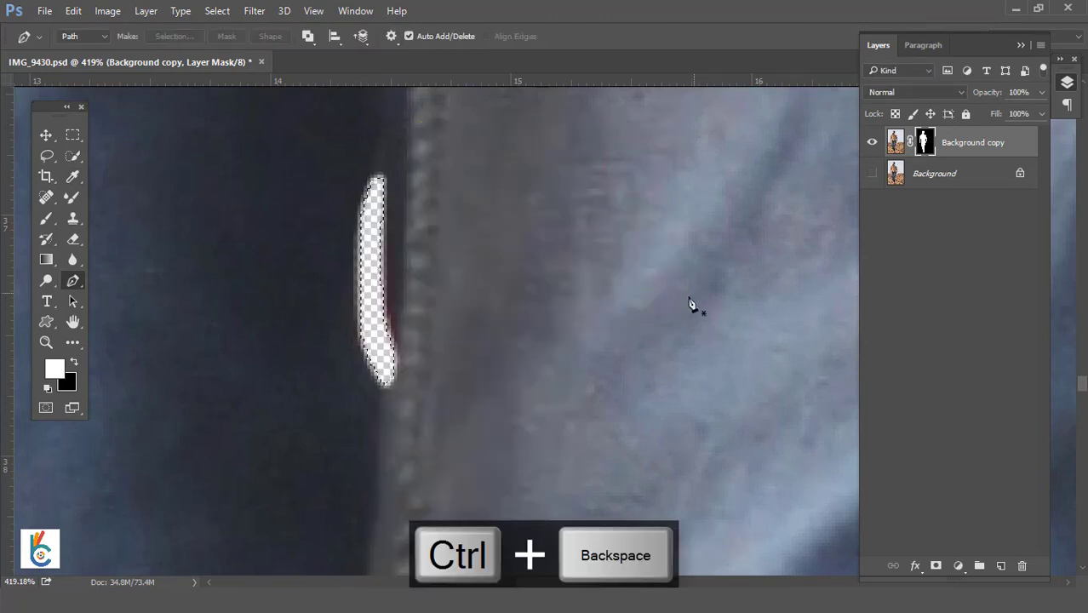
key(ctrl+minus)
key(ctrl+minus)
key(ctrl+minus)
key(ctrl+minus)
- Mask out the white sliver beside the hand, then fit the image back in view
click(677, 310)
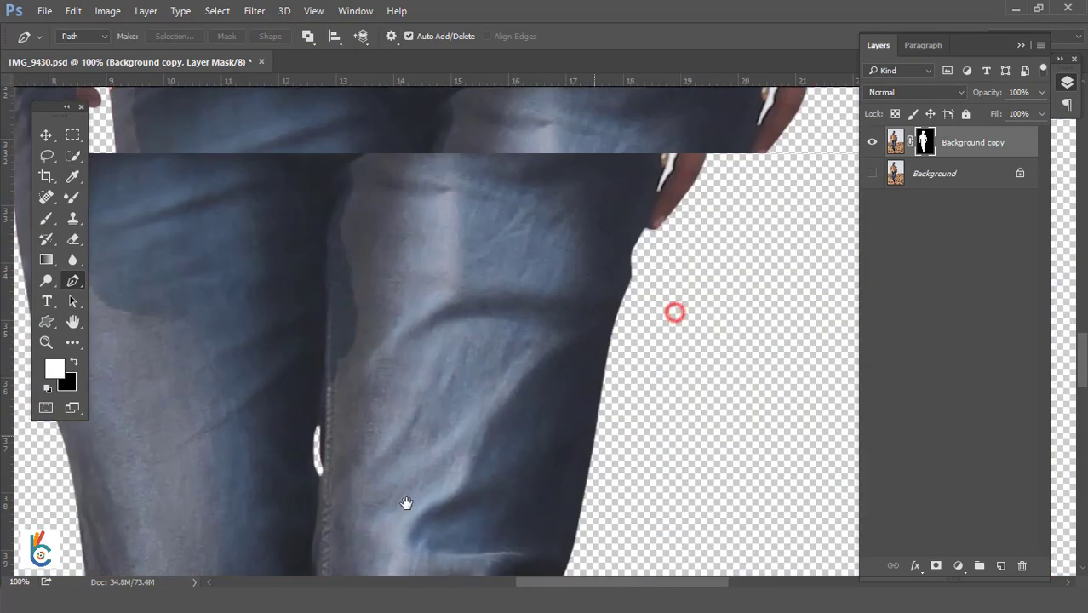
click(467, 392)
click(560, 247)
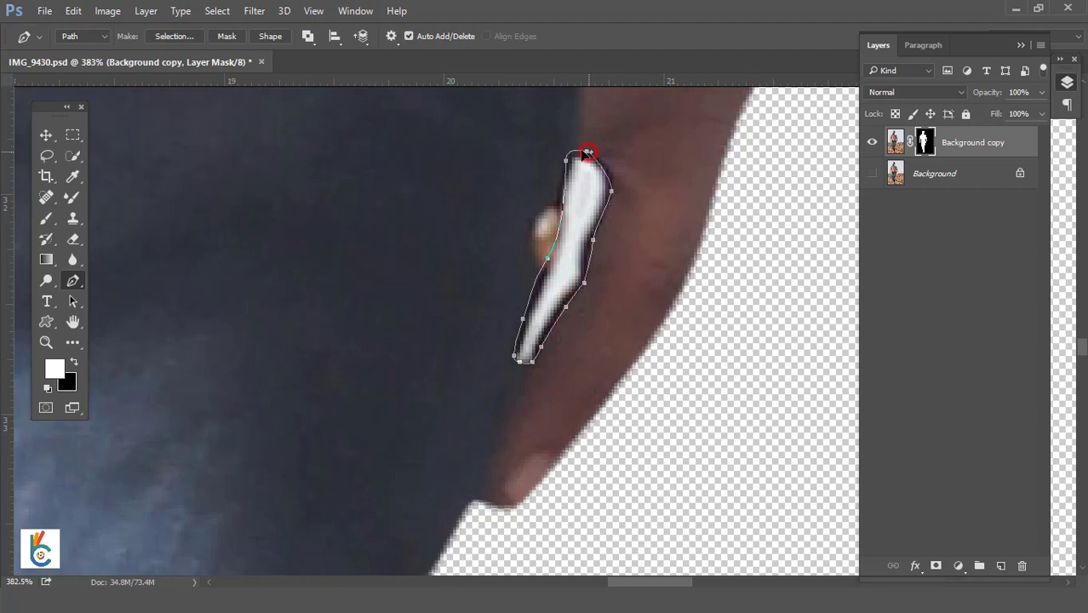
right_click(584, 181)
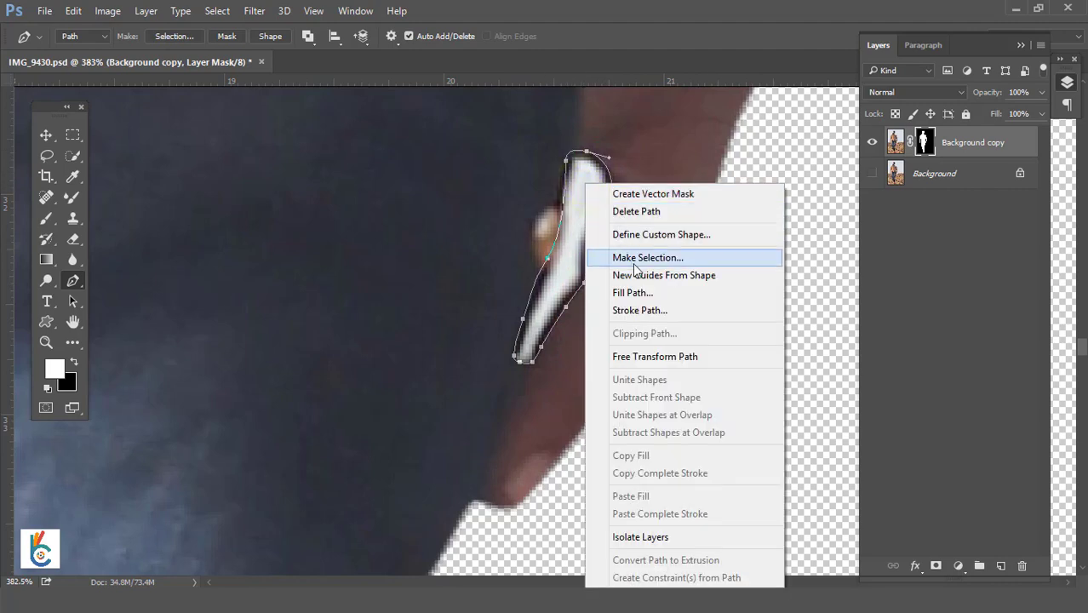
click(631, 259)
key(Return)
key(ctrl+BackSpace)
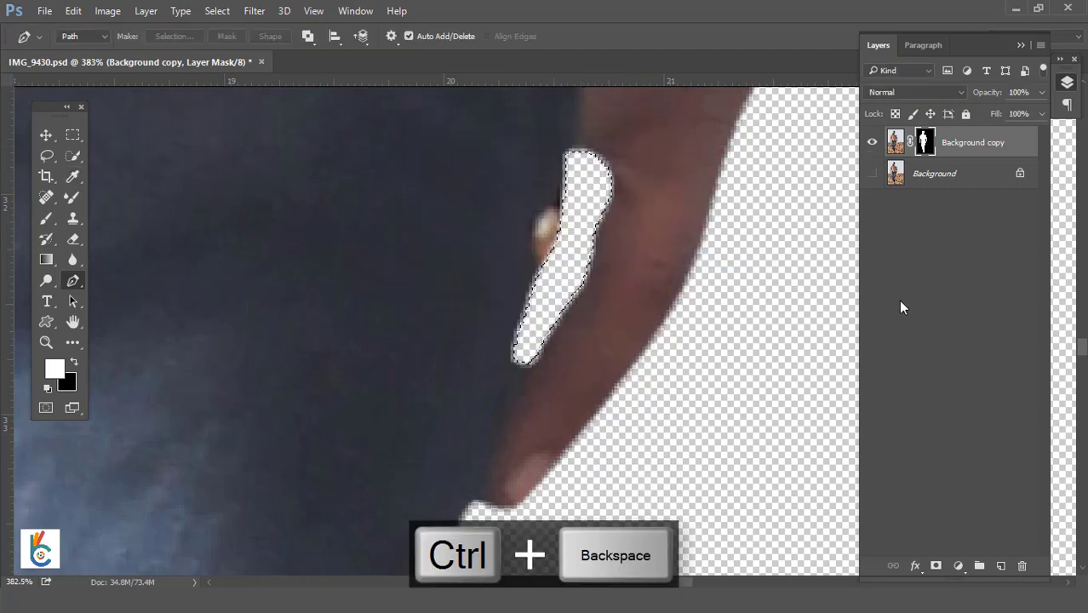
key(ctrl+d)
key(ctrl+minus)
key(ctrl+minus)
key(ctrl+minus)
key(ctrl+minus)
key(ctrl+minus)
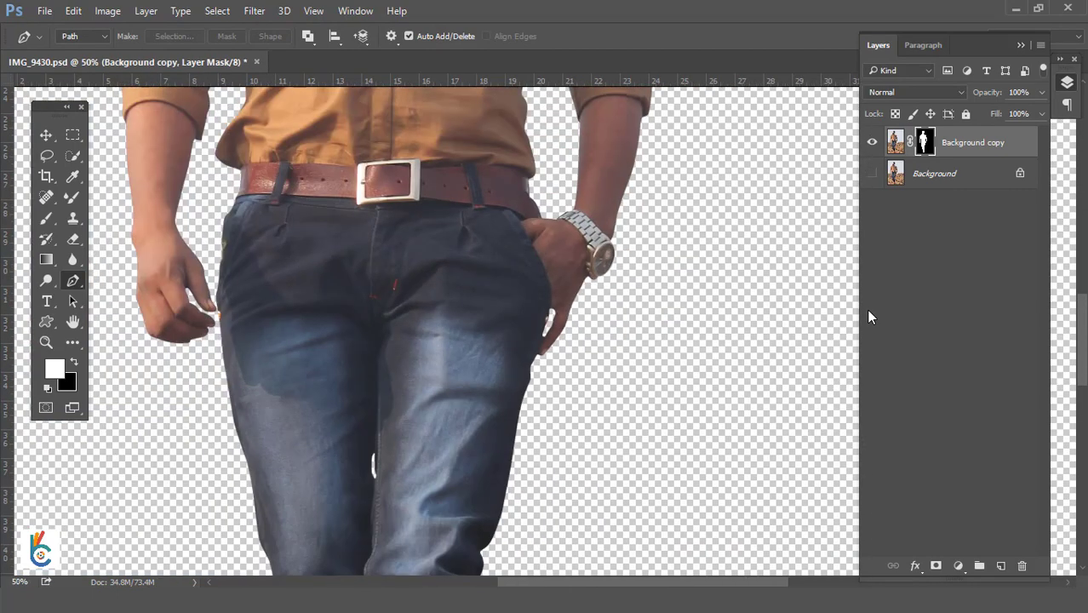
right_click(506, 232)
click(538, 241)
- Create a new 1920×1080 px document at 200 ppi resolution
click(46, 134)
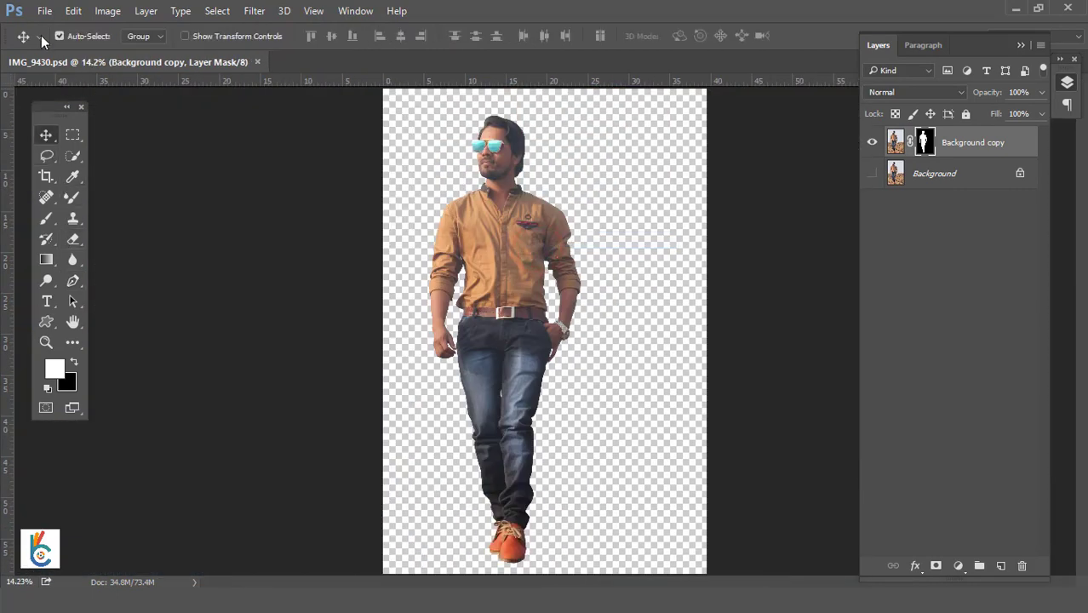
click(45, 10)
click(58, 30)
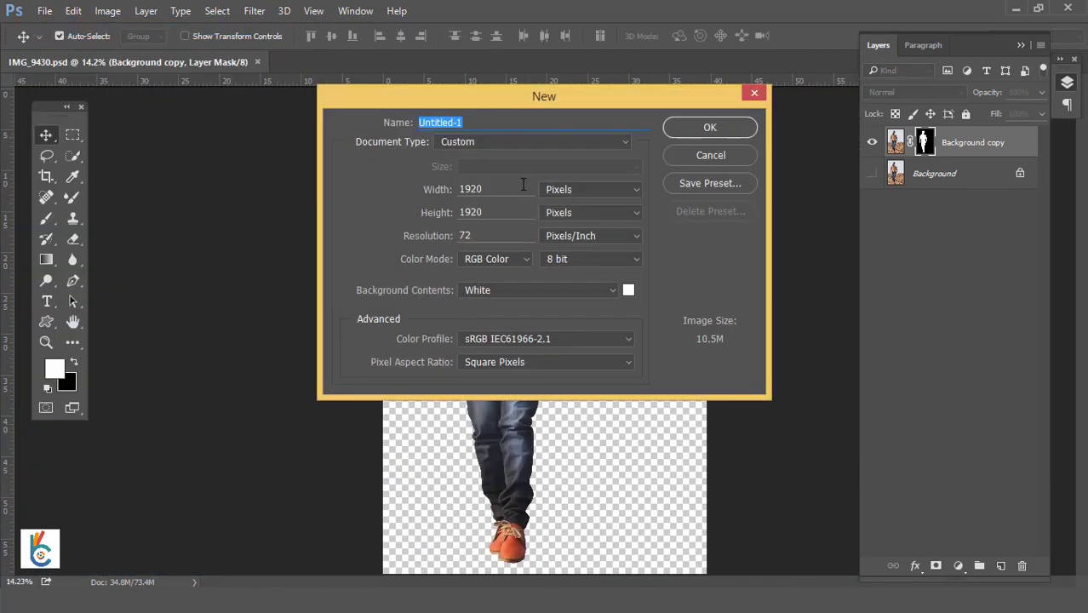
double_click(503, 213)
text(1080)
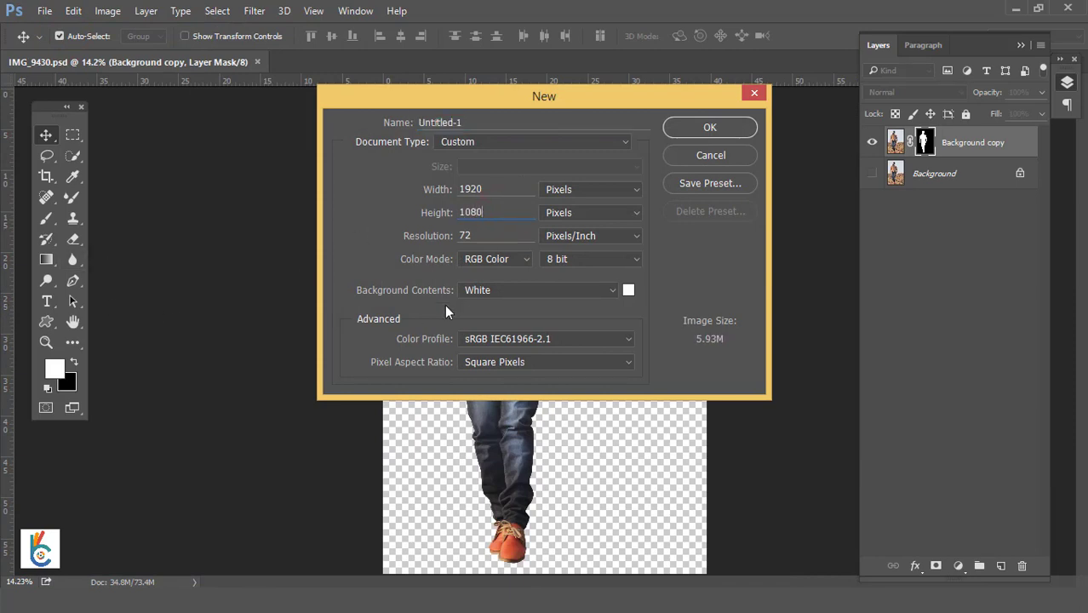
key(BackSpace)
text(2)
click(708, 128)
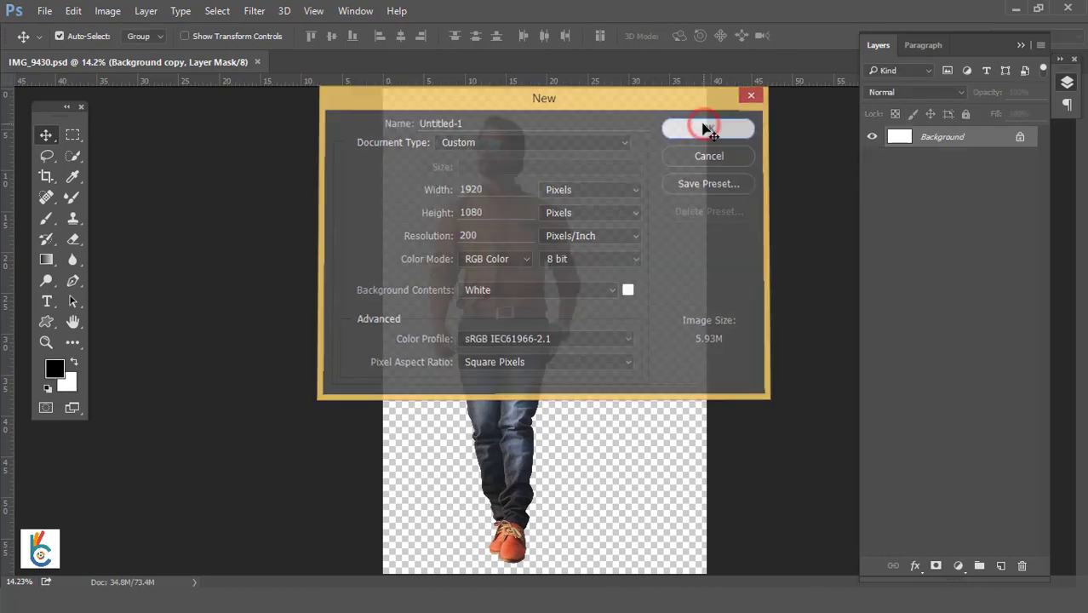
- Rotate the new canvas 90° clockwise into portrait orientation
click(1064, 83)
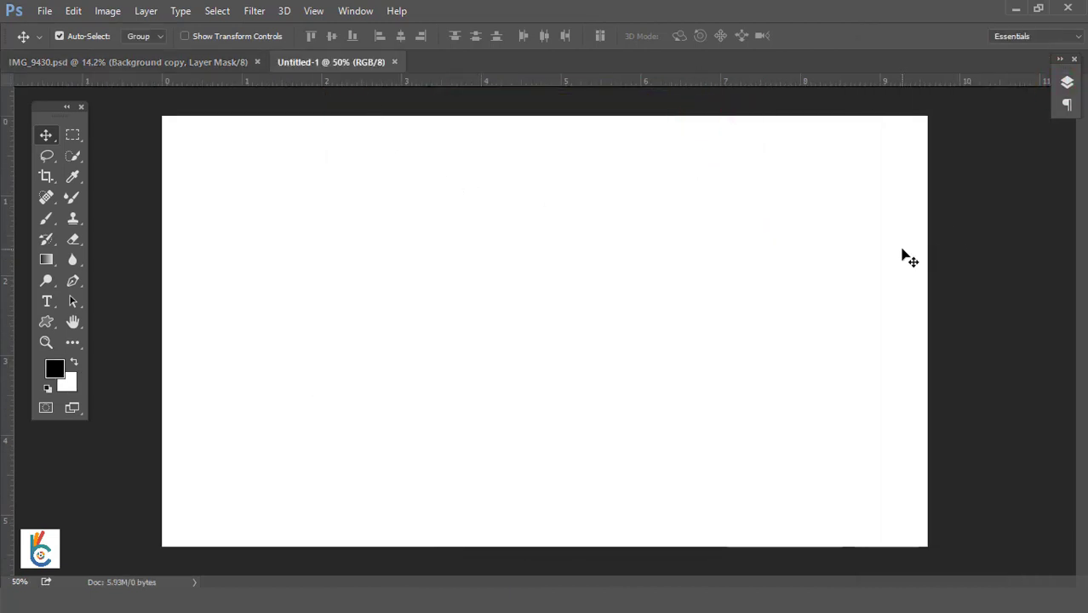
key(ctrl+minus)
key(ctrl+minus)
key(ctrl+equal)
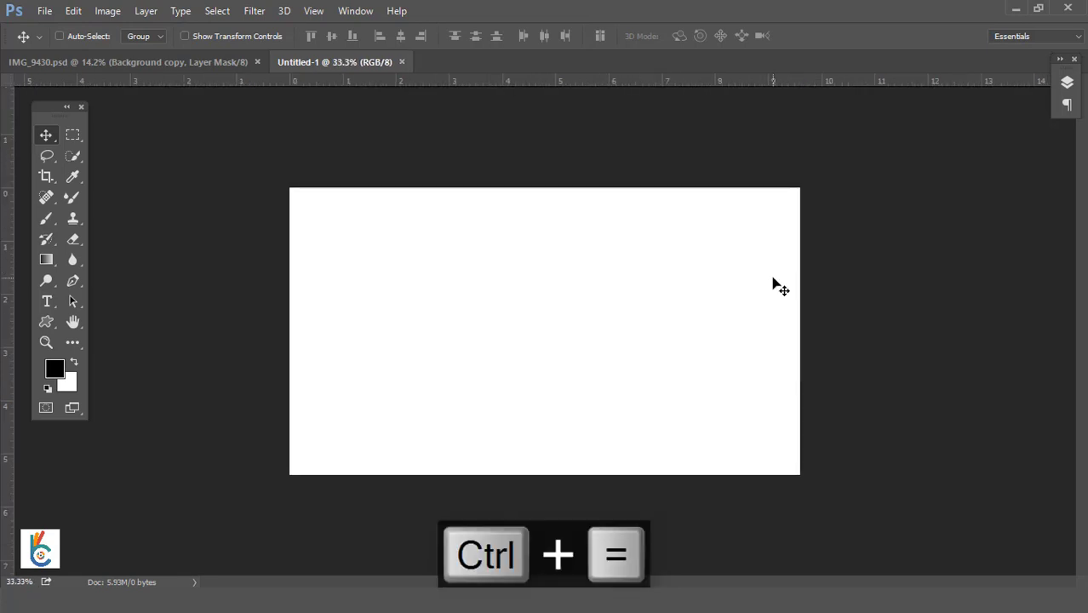
click(108, 11)
mouse_move(136, 156)
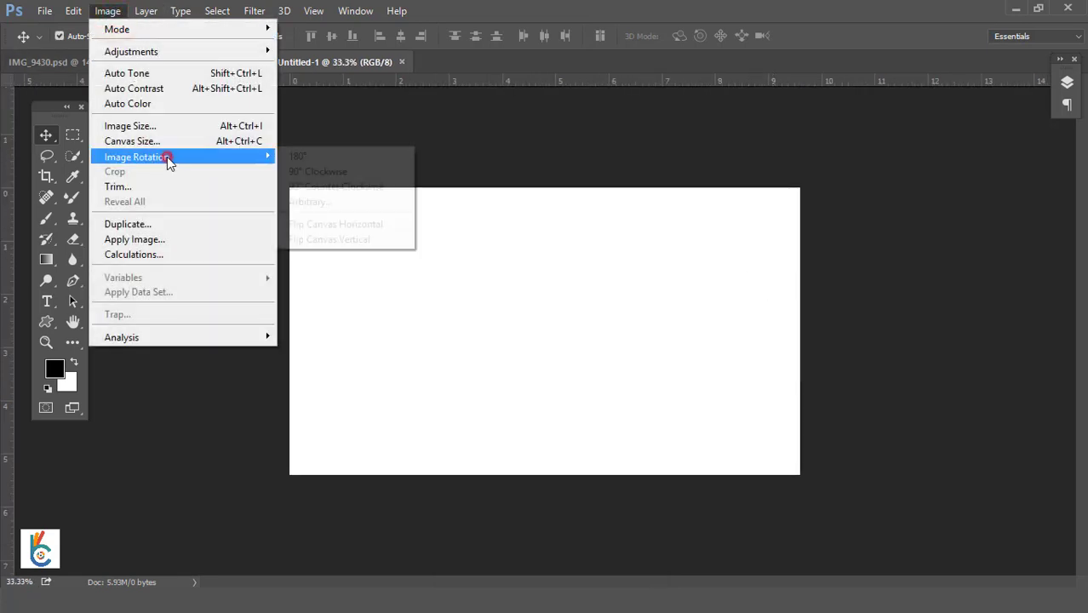
click(333, 173)
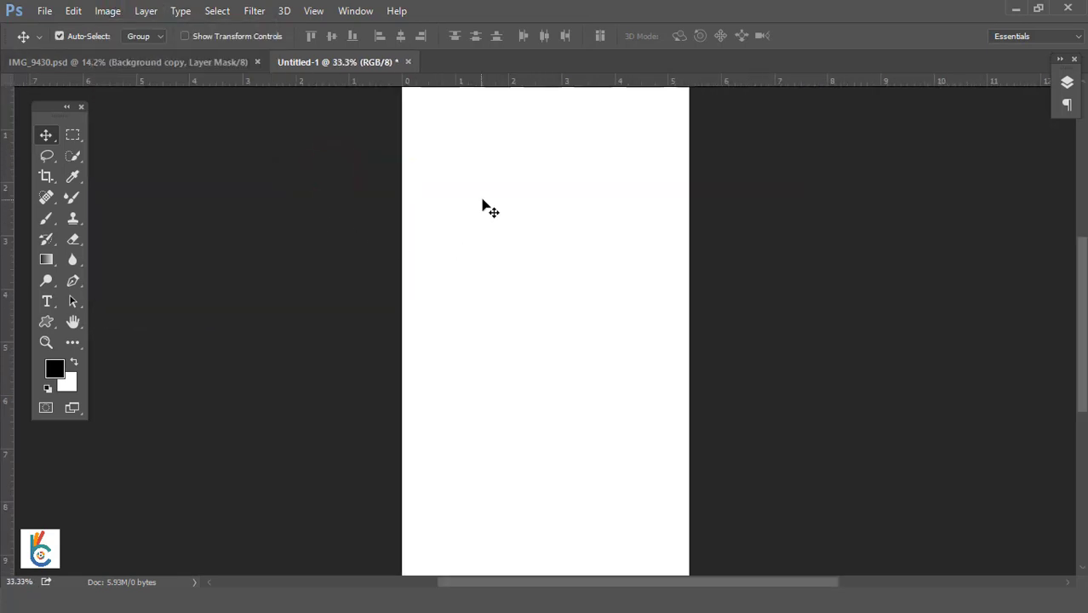
key(ctrl+minus)
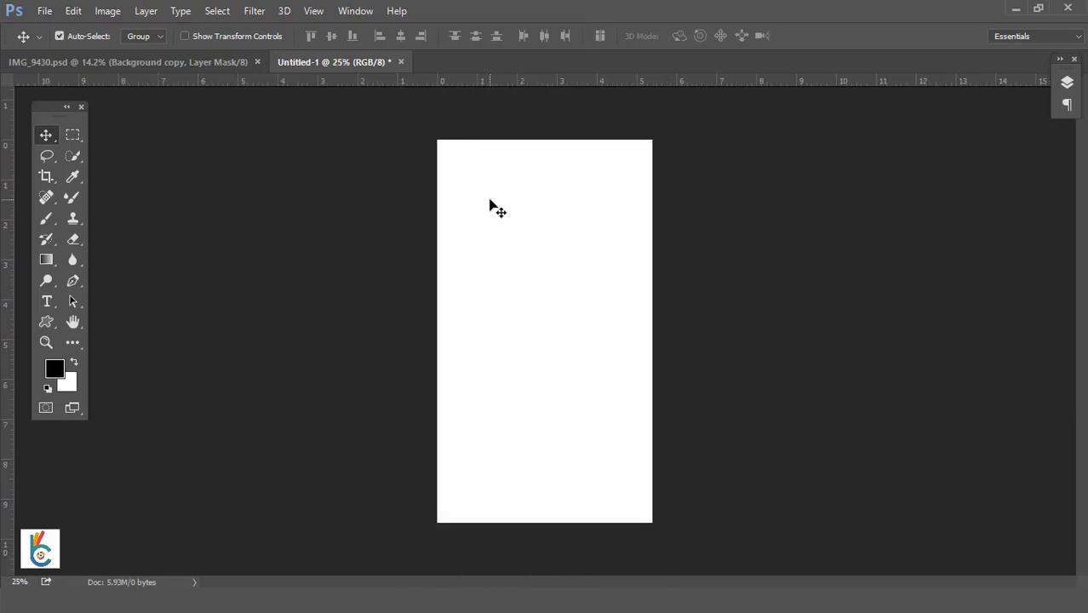
- Copy the cutout man onto the portrait canvas and resize and position him with Free Transform
click(201, 61)
mouse_move(515, 233)
mouse_down()
mouse_move(434, 145)
mouse_move(521, 279)
mouse_up()
key(ctrl+t)
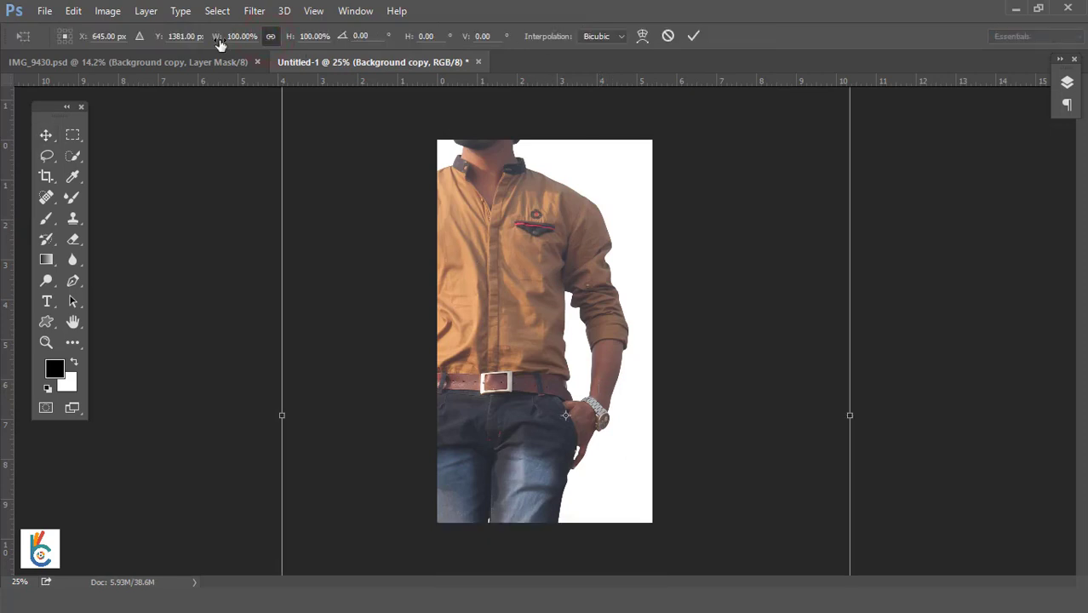
drag(219, 45, 163, 51)
drag(621, 400, 600, 291)
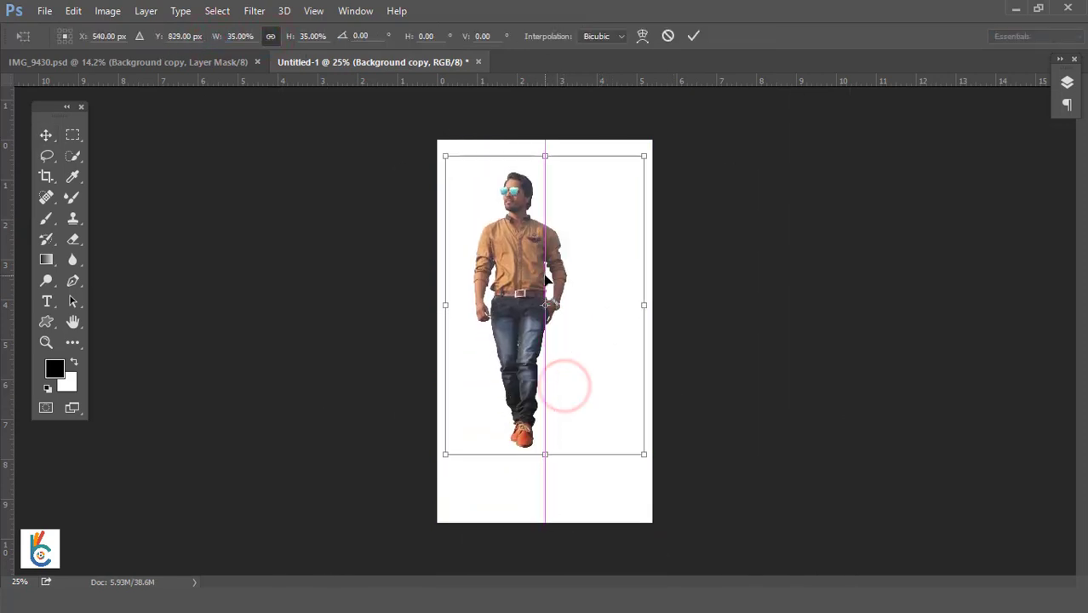
drag(658, 455, 673, 494)
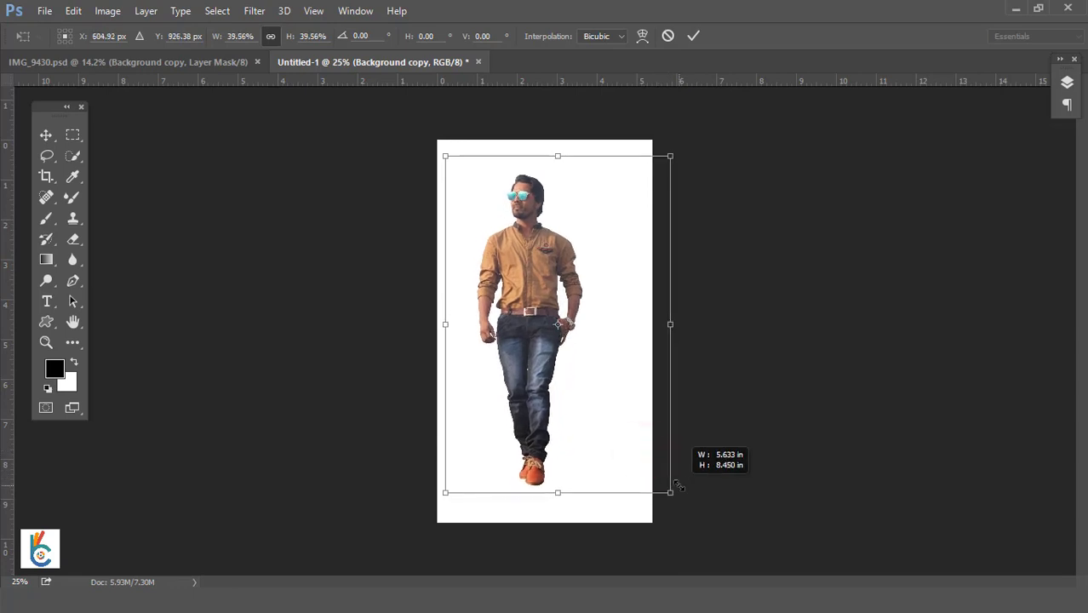
drag(673, 157, 692, 122)
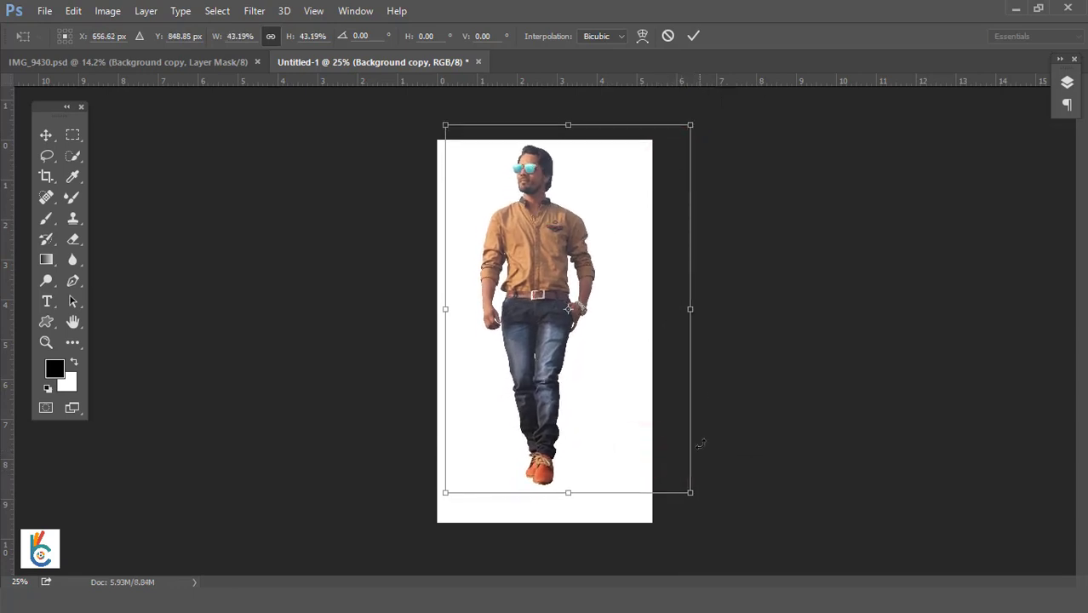
drag(692, 493, 707, 485)
click(694, 36)
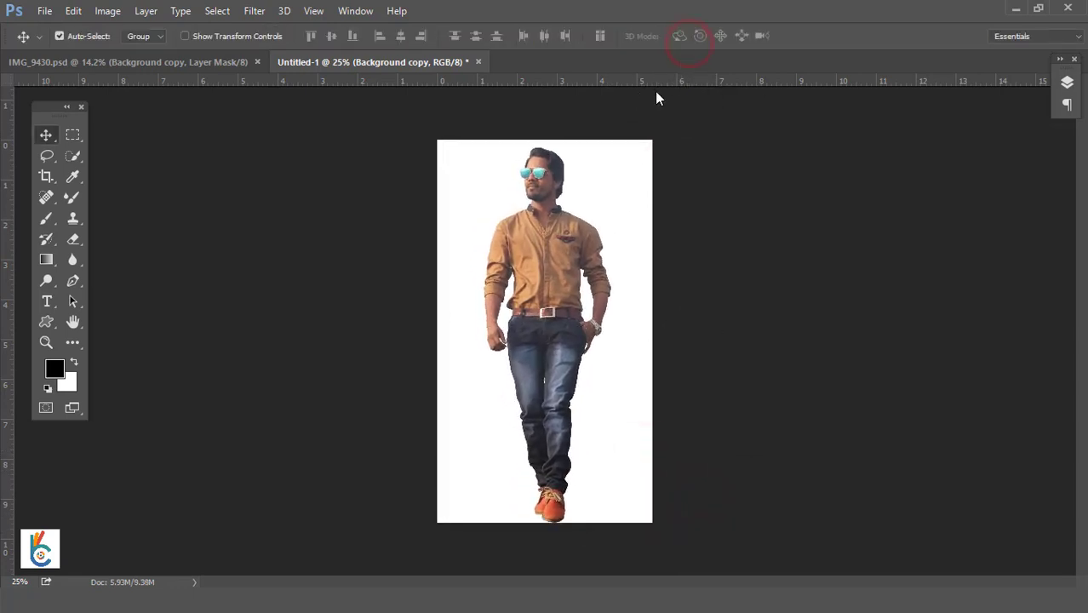
- Close IMG_9430.psd and save the composite as AA.psd in Youtube Tutorials
click(257, 61)
right_click(552, 229)
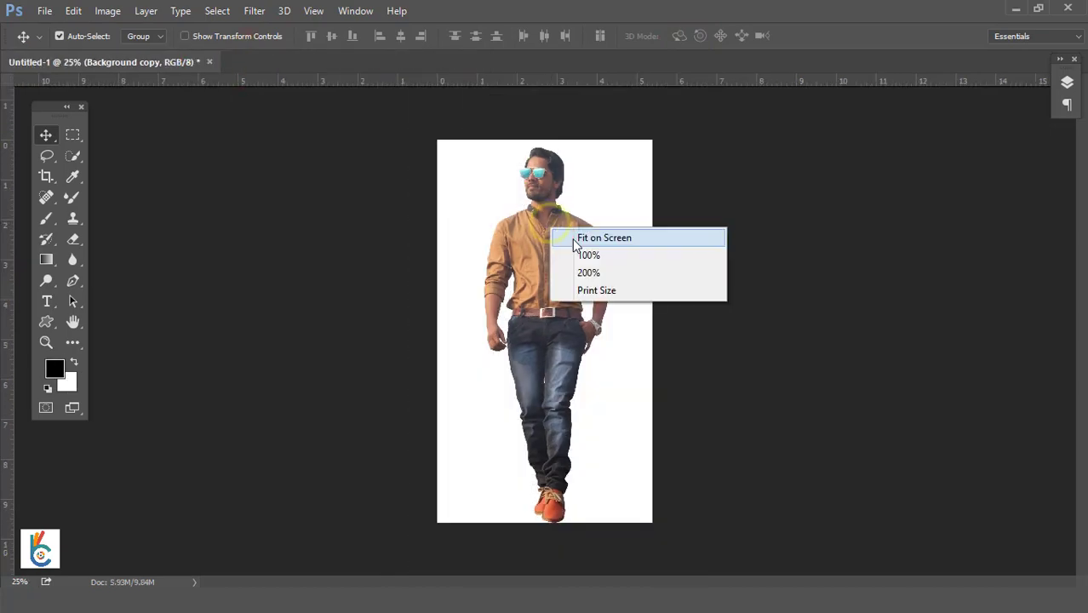
click(579, 237)
click(44, 11)
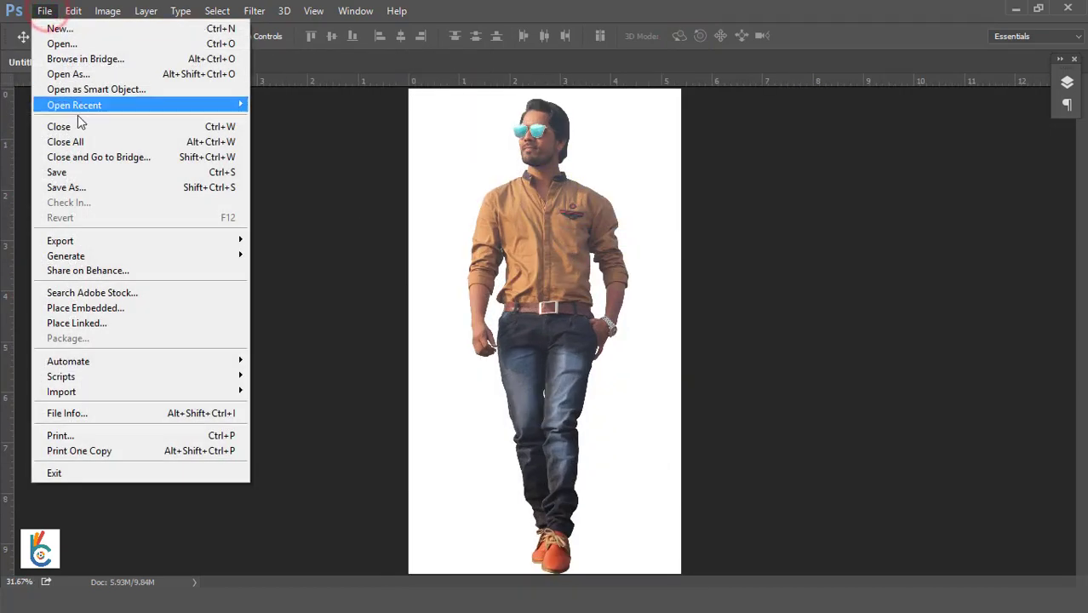
click(92, 185)
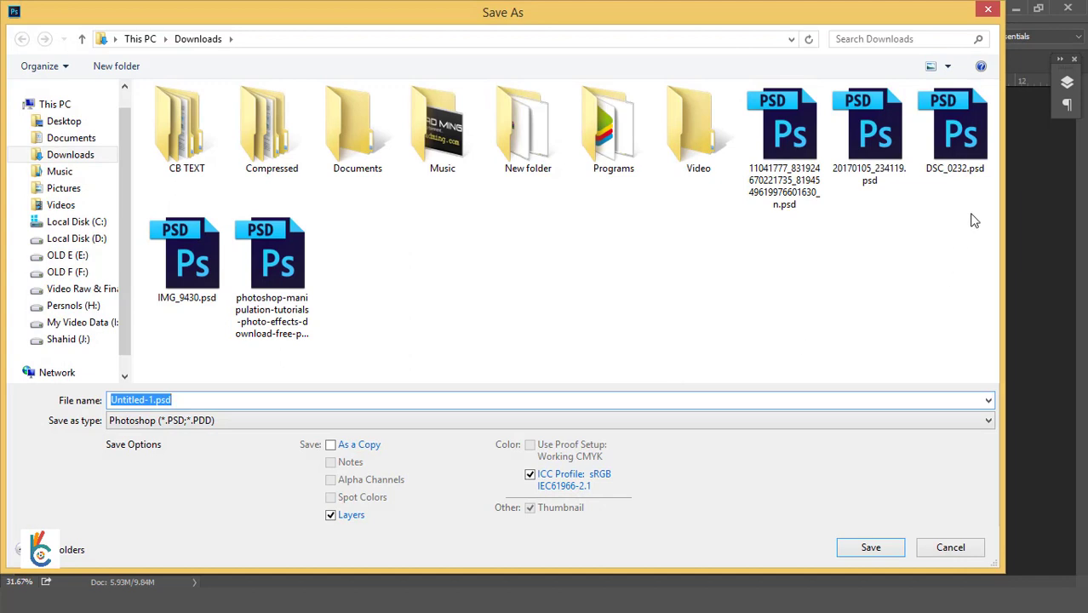
click(85, 322)
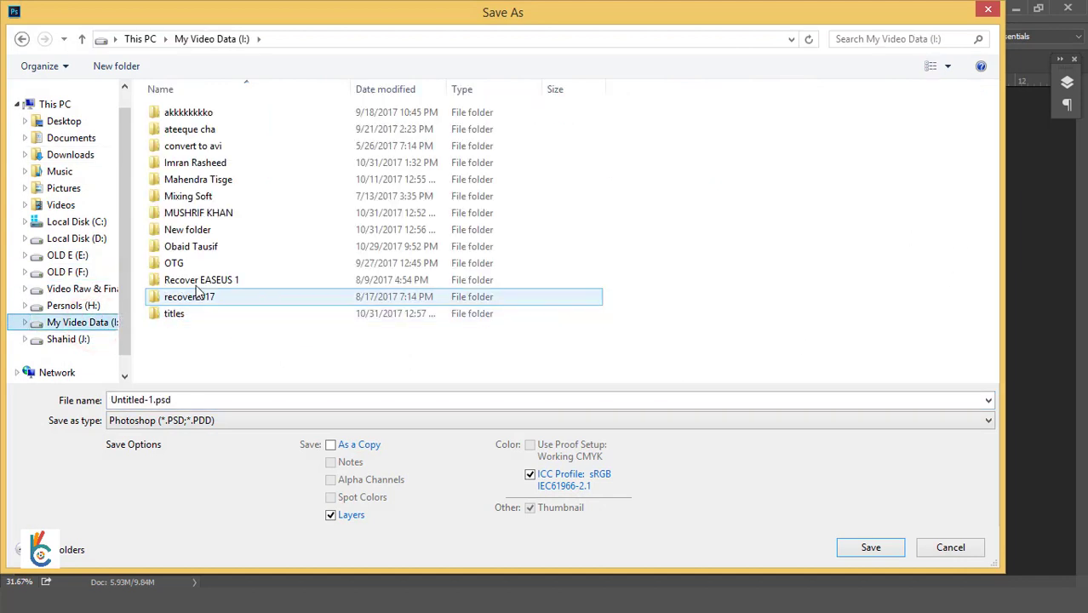
click(73, 304)
double_click(196, 363)
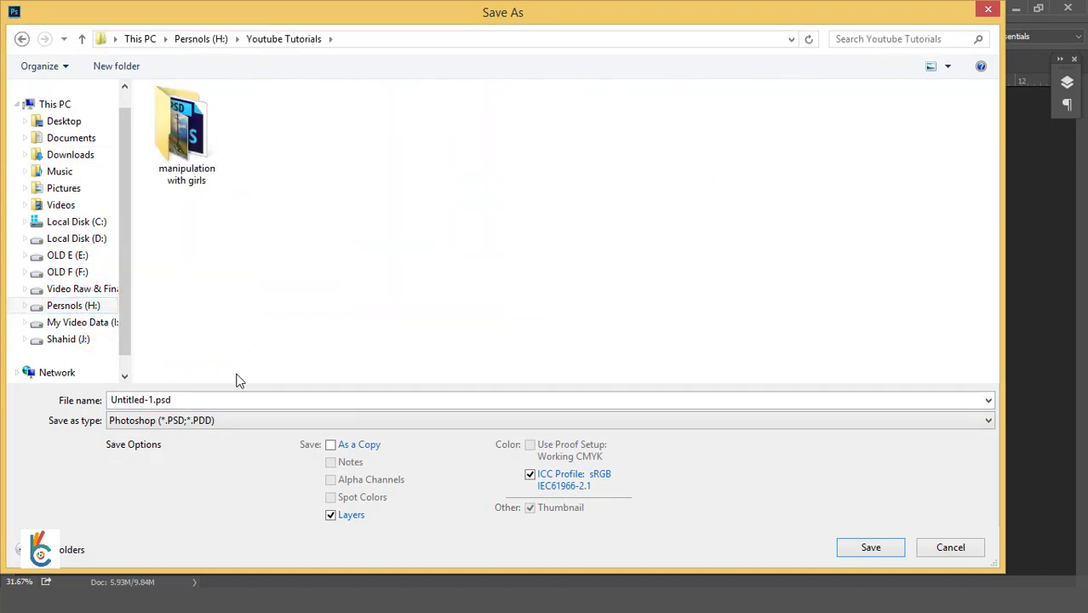
click(219, 401)
text(AA)
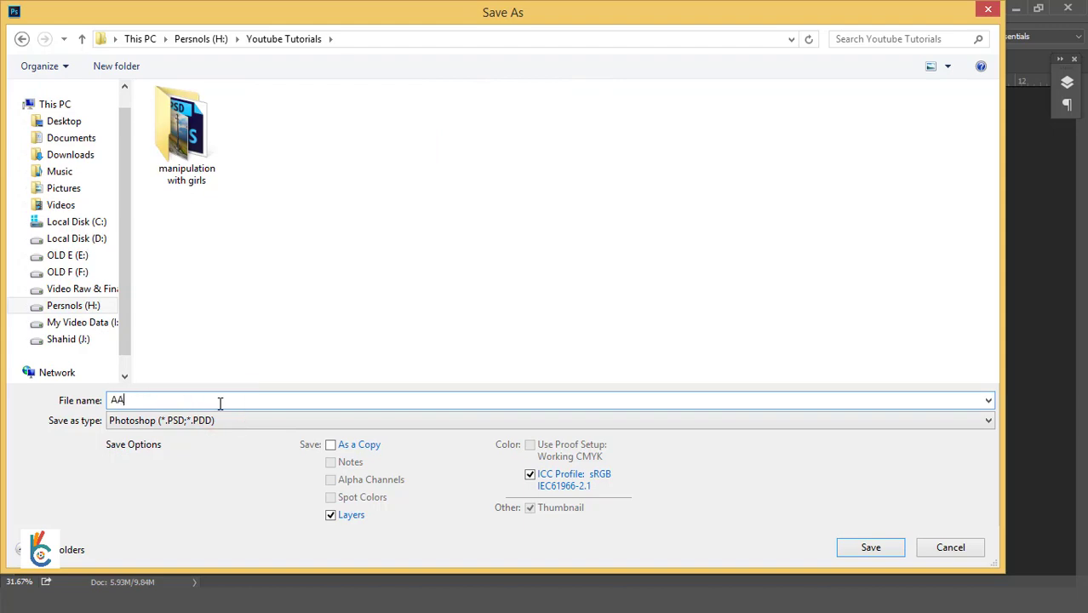
key(Return)
key(Return)
- Preview the stock photos and open clouds_014 in Photoshop
right_click(544, 234)
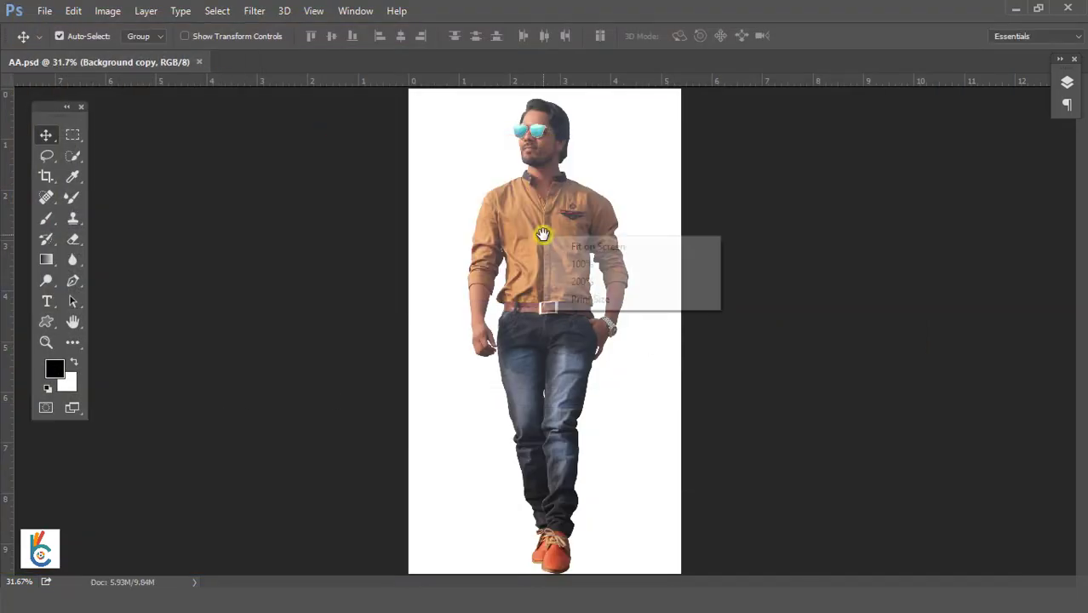
click(574, 247)
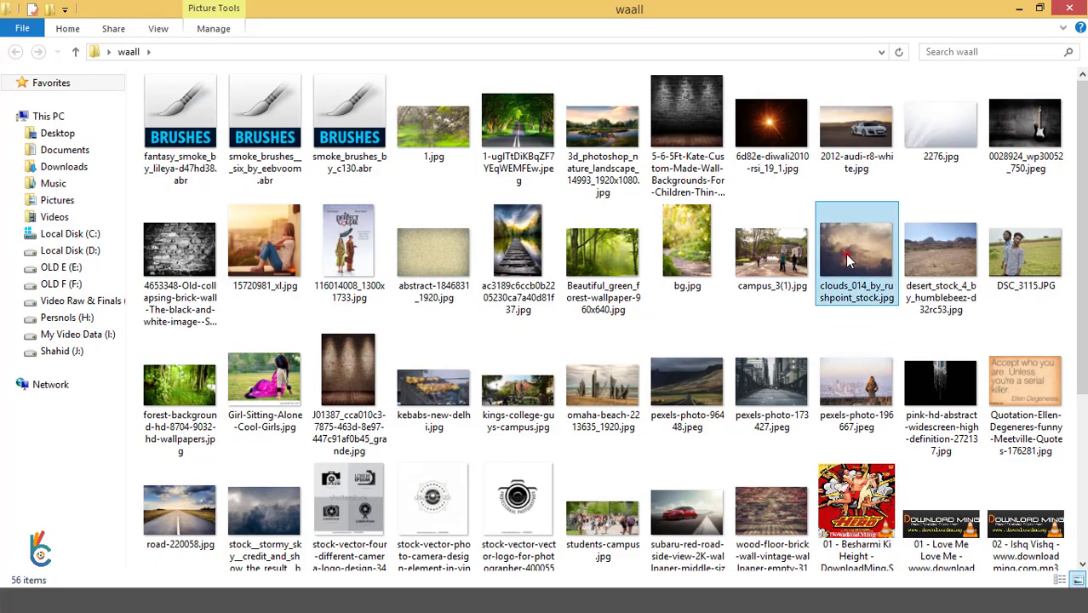
click(854, 255)
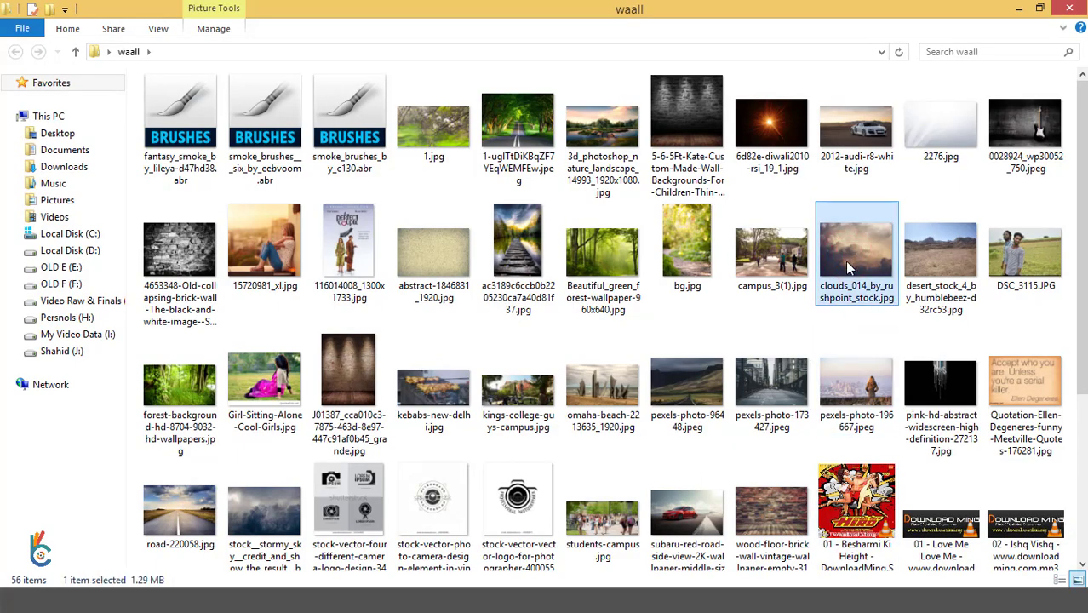
double_click(933, 252)
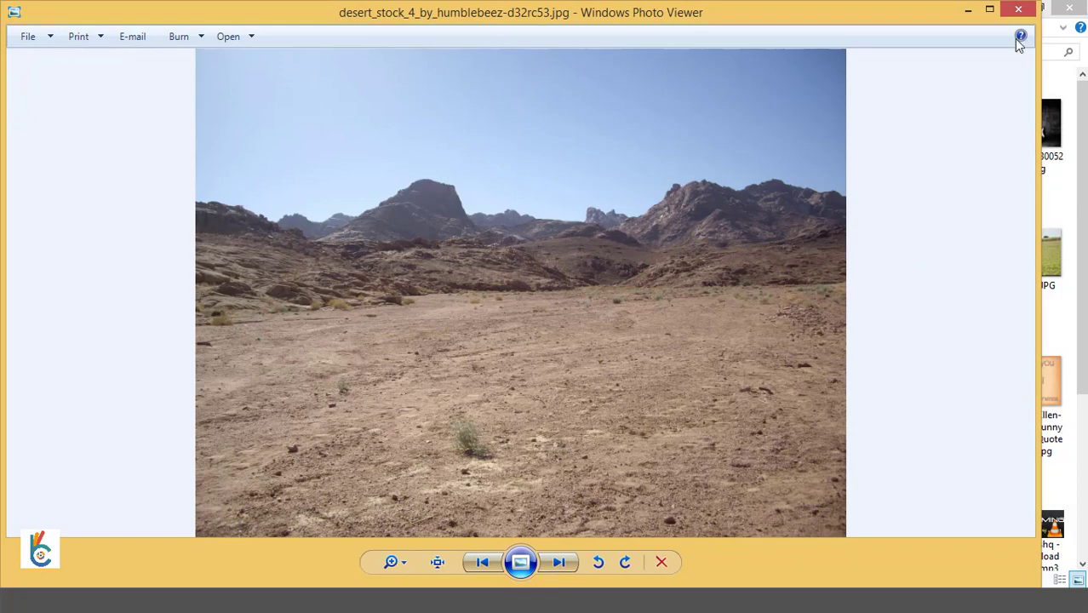
click(1019, 10)
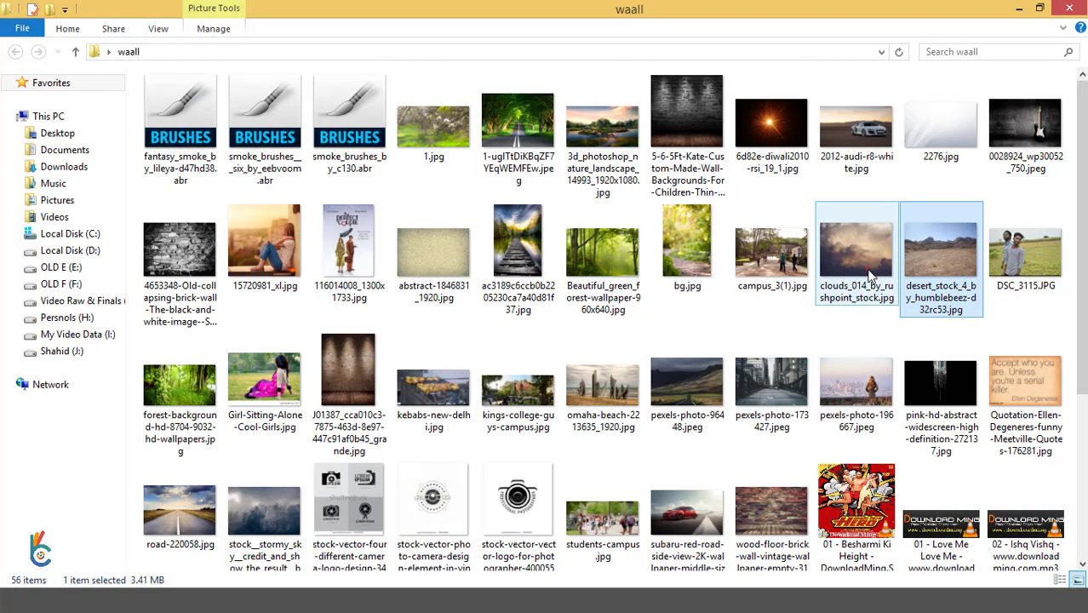
drag(871, 275, 572, 8)
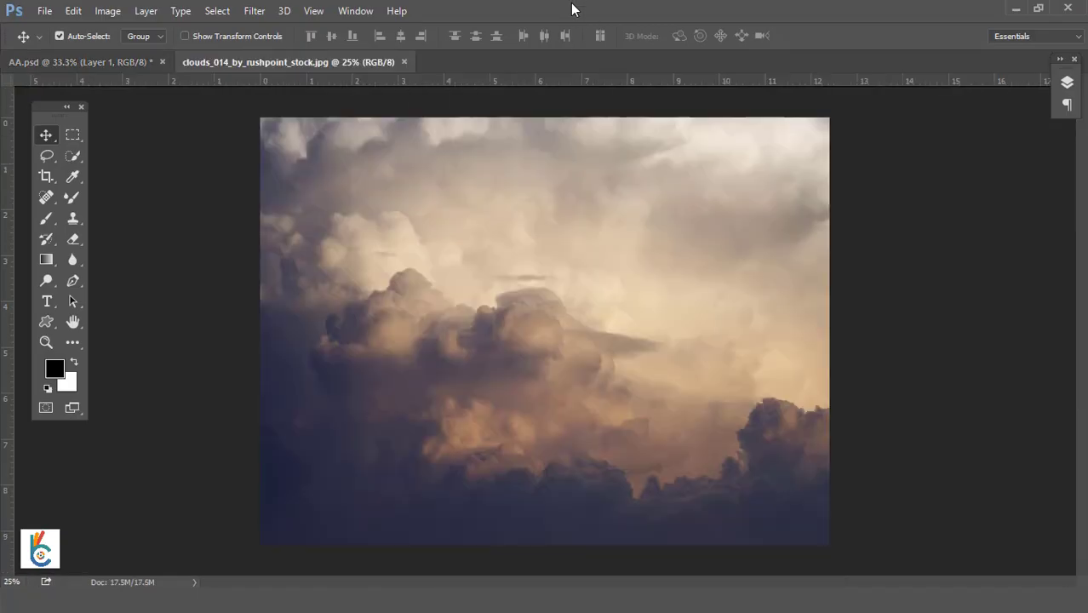
- Drag the clouds into AA.psd, scale them to about 60% and move them up
drag(502, 197, 721, 277)
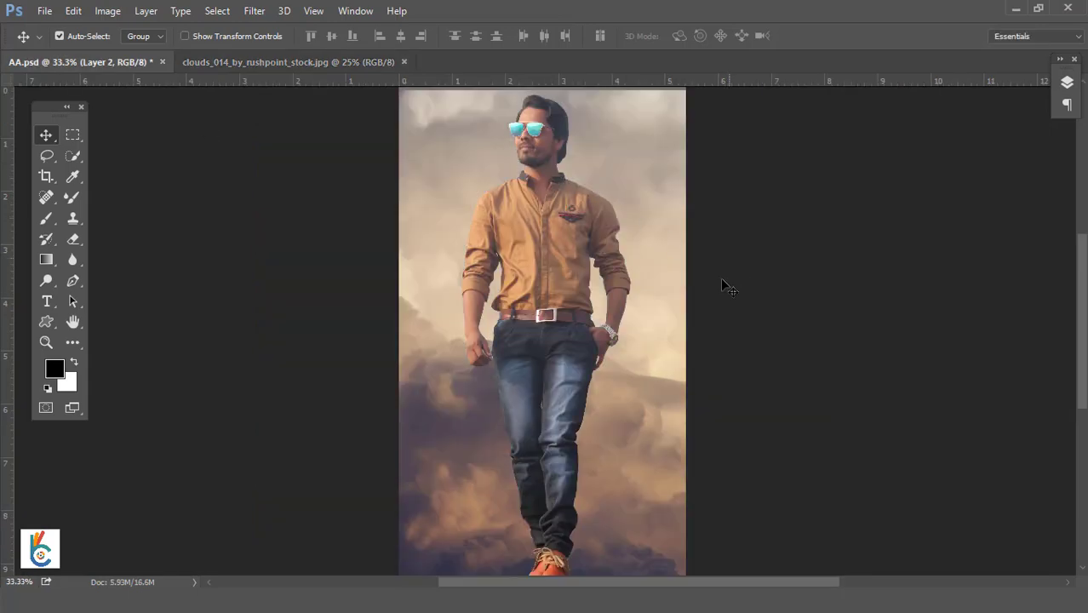
key(ctrl+minus)
key(ctrl+minus)
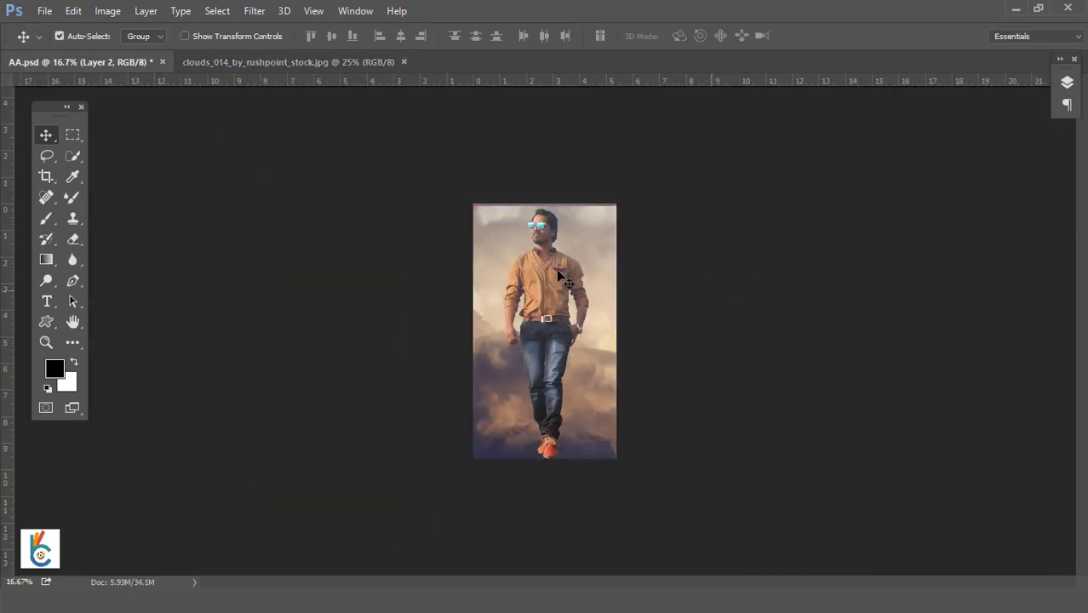
key(ctrl+t)
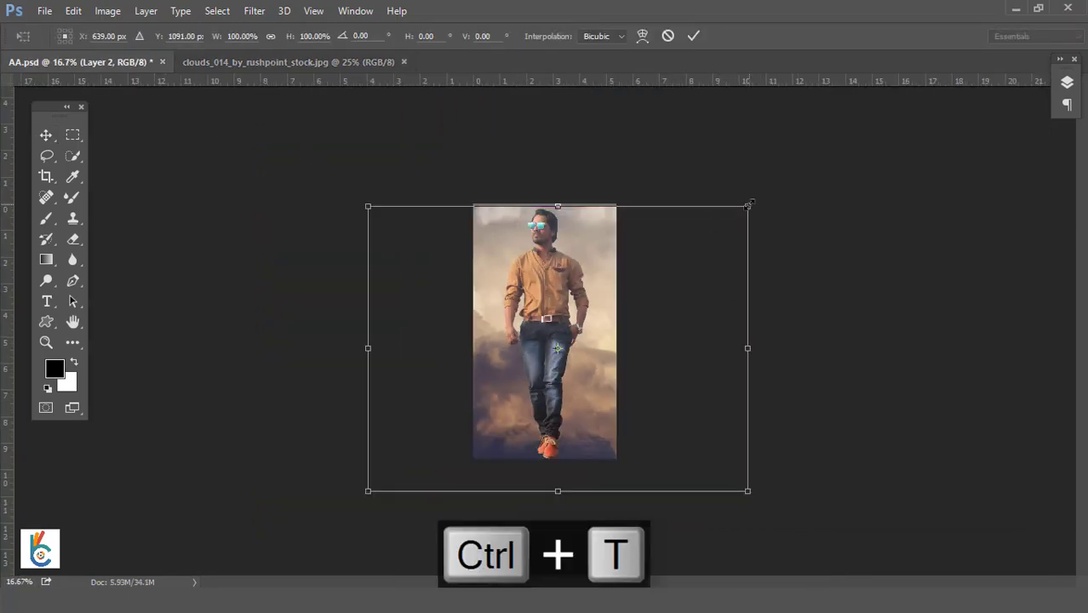
drag(748, 205, 669, 263)
drag(630, 320, 657, 266)
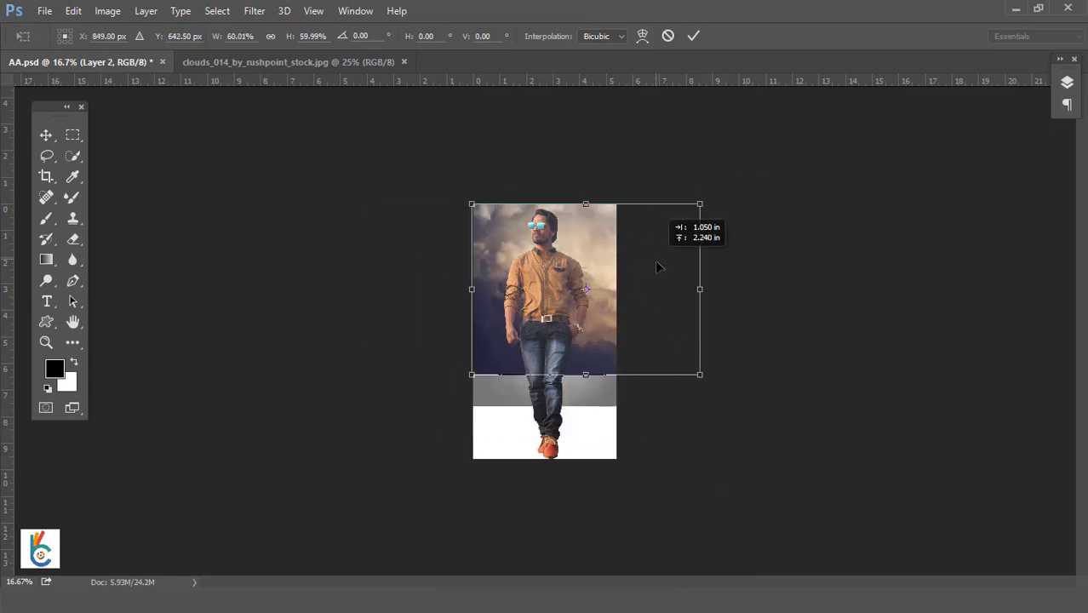
click(695, 37)
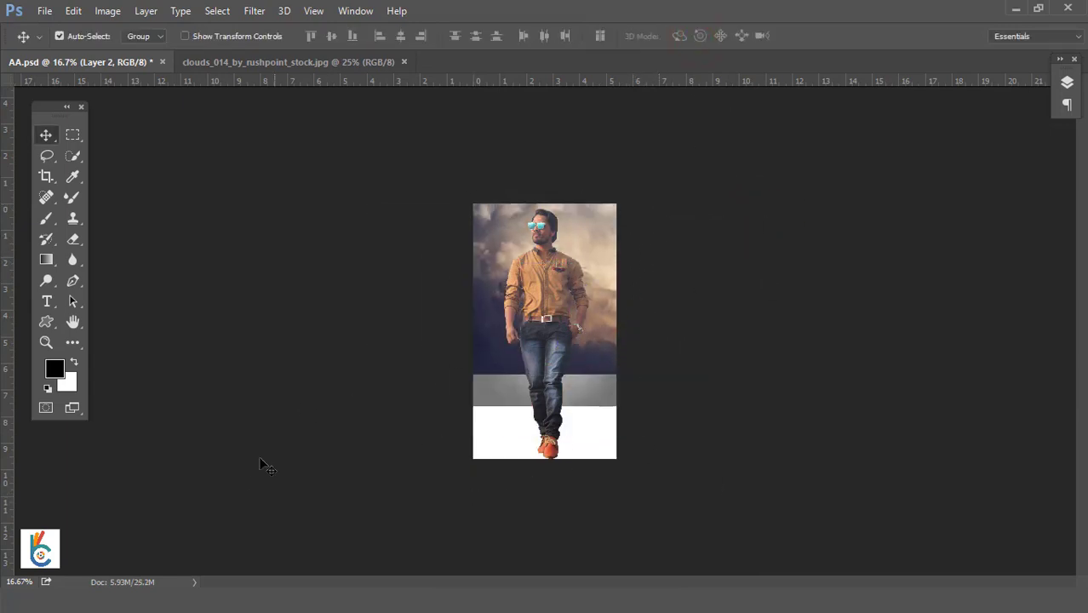
click(272, 516)
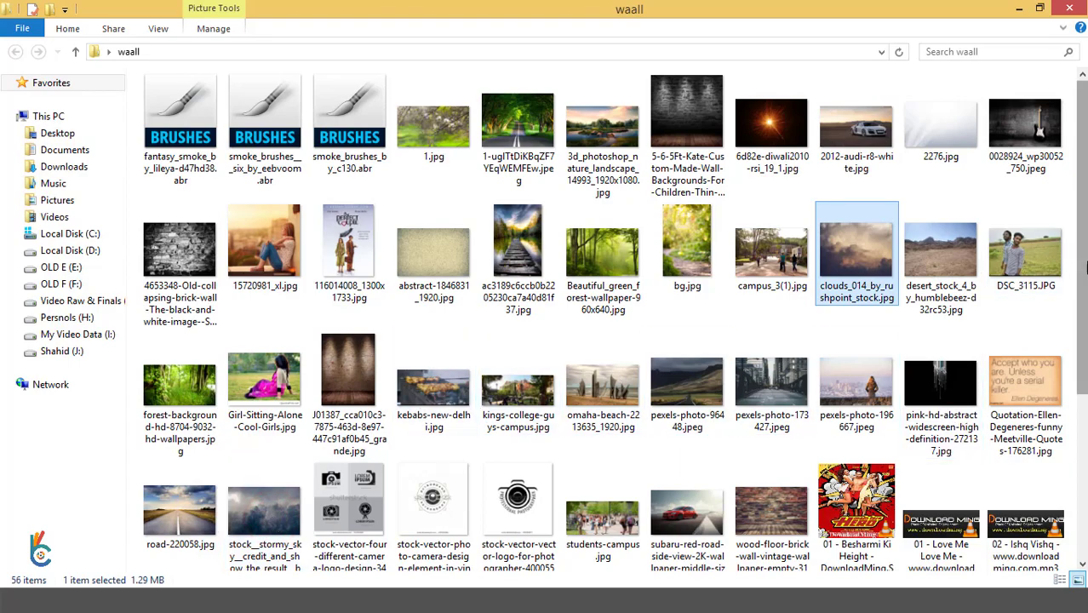
- Preview semi-desert-2522074_1920.jpg in Downloads and open it in Photoshop
drag(1081, 265, 1084, 430)
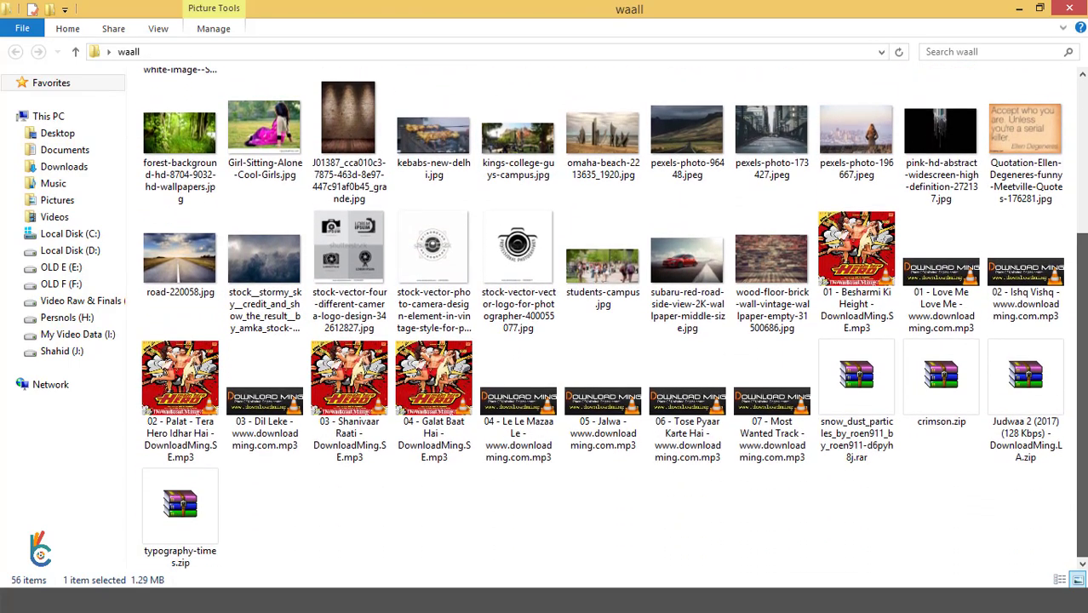
scroll(613, 319, up, 4)
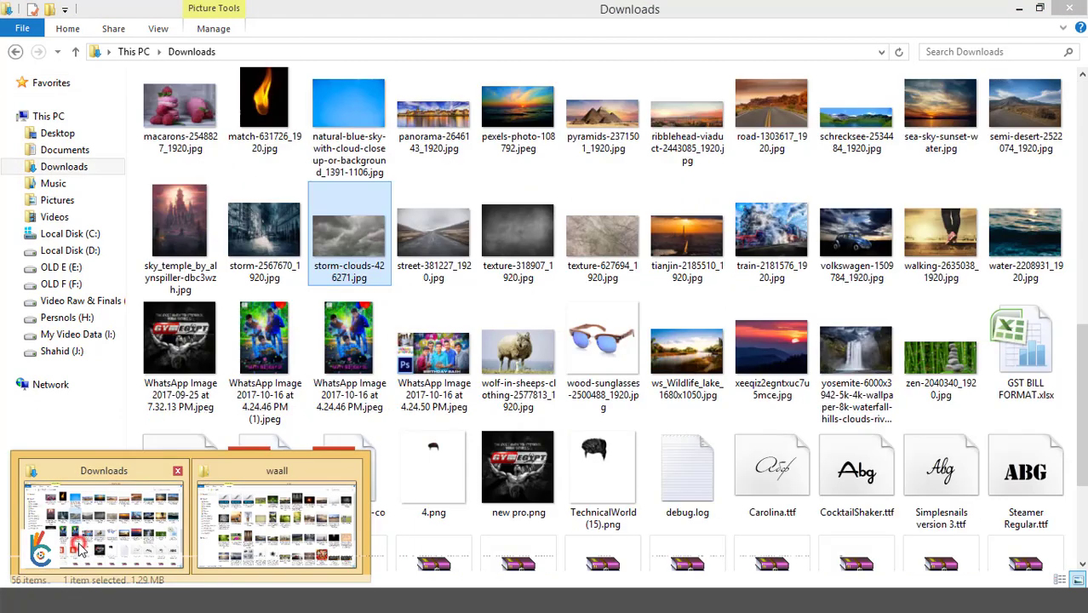
click(102, 524)
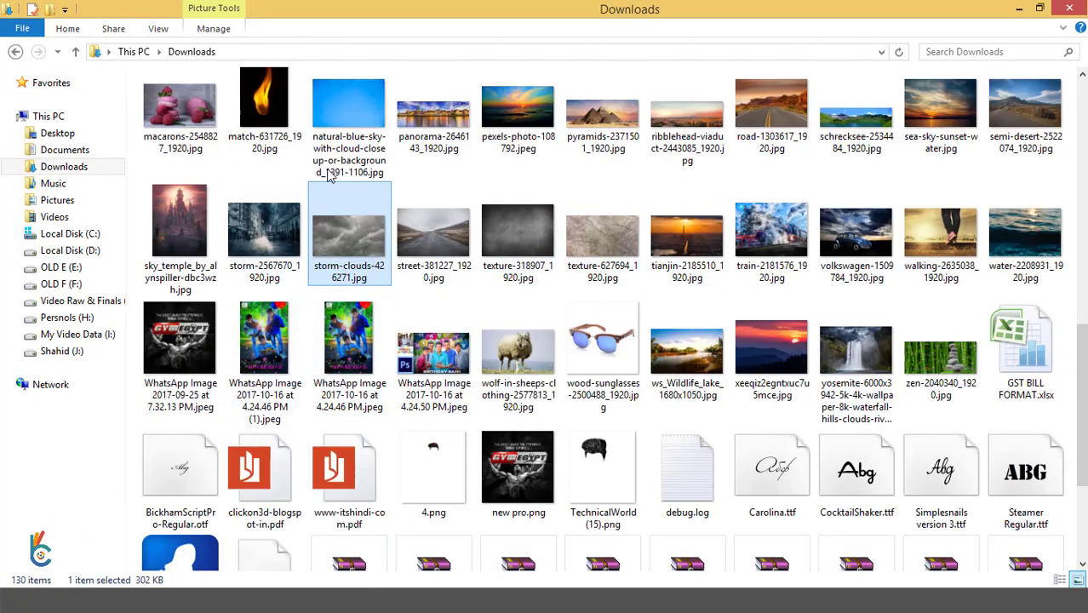
double_click(1039, 116)
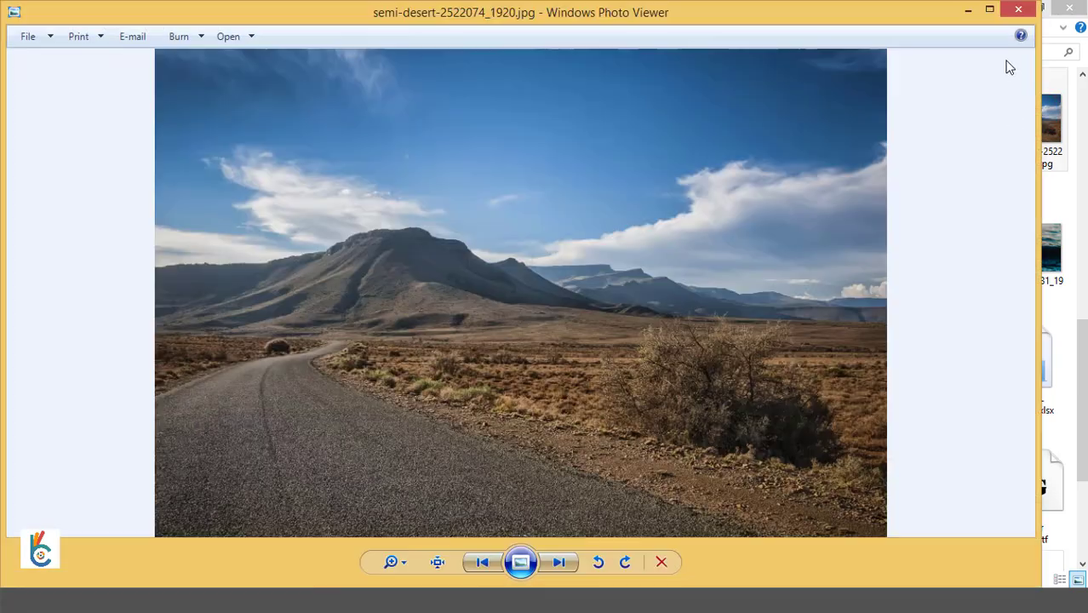
click(1016, 12)
mouse_move(1039, 119)
mouse_down()
mouse_move(534, 7)
mouse_move(596, 36)
mouse_up()
- Bring the desert road photo into AA.psd as a new layer and nudge it down
drag(437, 283, 550, 309)
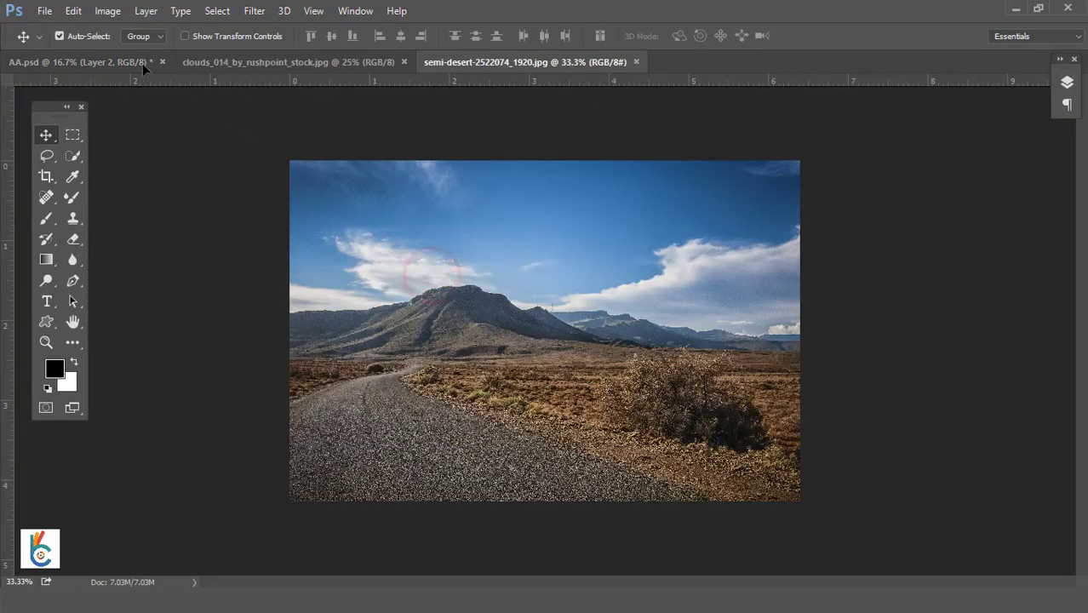
drag(596, 343, 611, 386)
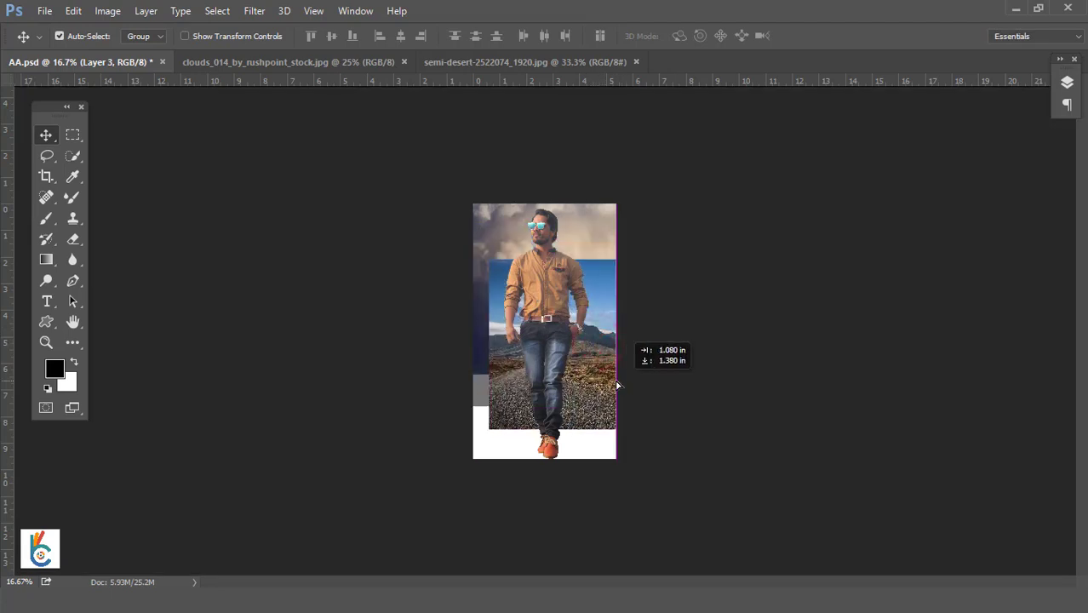
key(ctrl+minus)
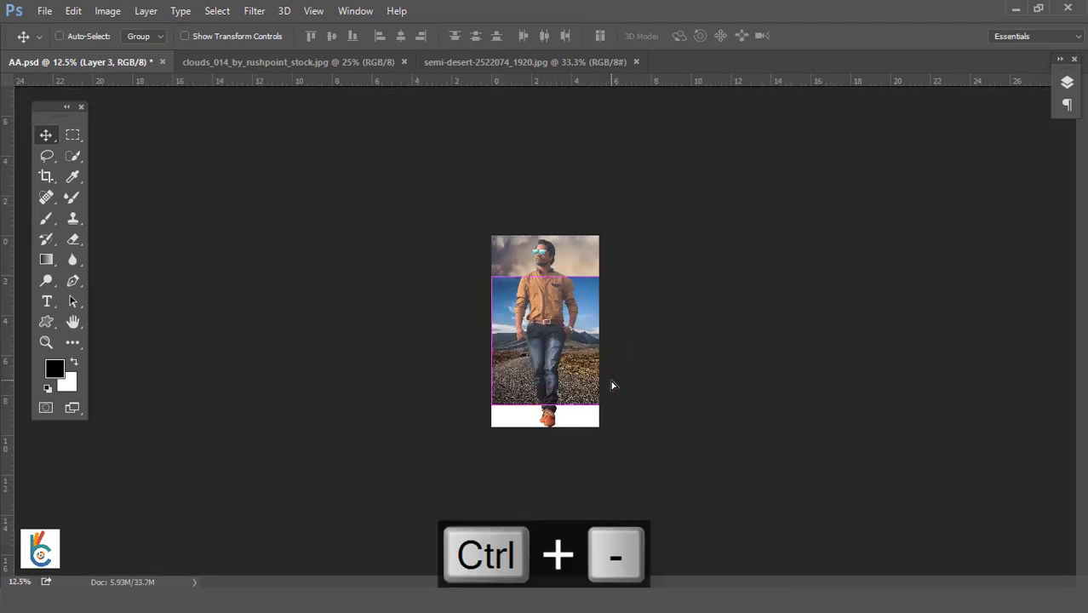
key(ctrl+plus)
key(ctrl+plus)
key(ctrl+plus)
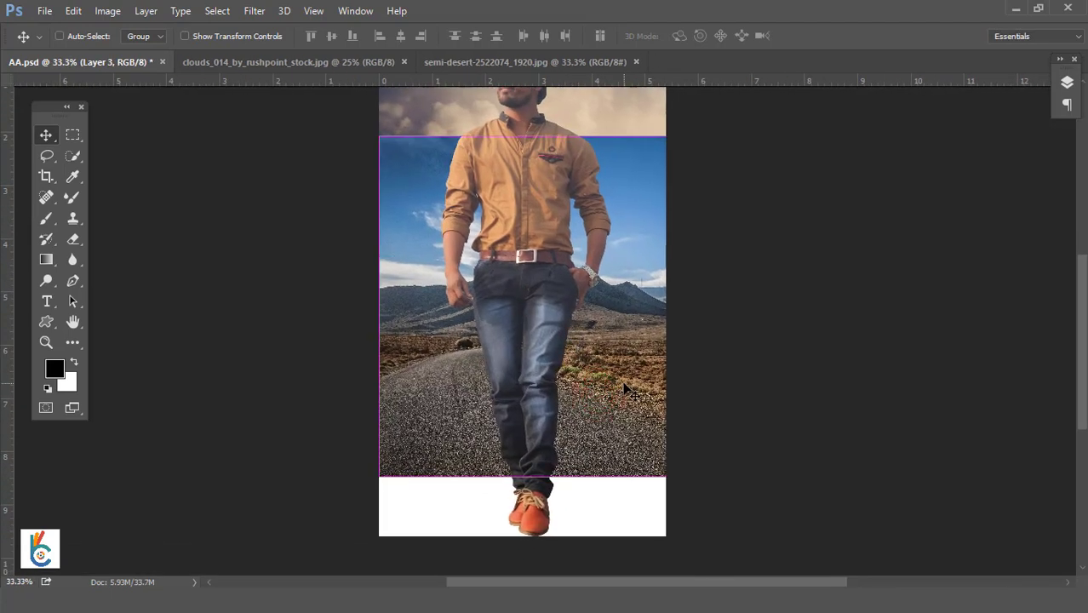
- Scale the desert road layer to about 84% and shift it up behind the man
key(ctrl+t)
drag(889, 137, 776, 207)
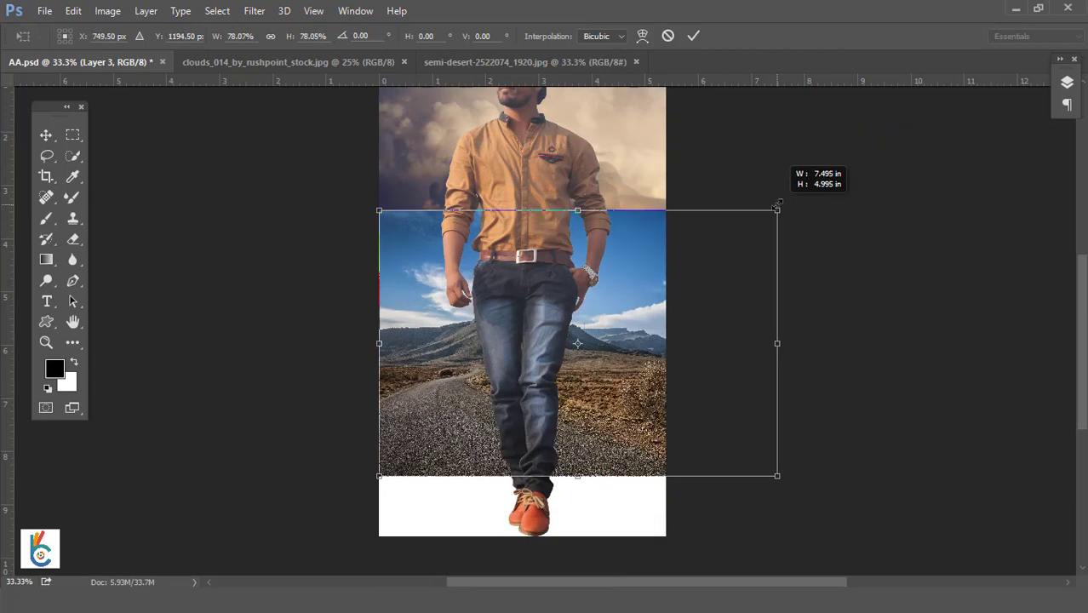
mouse_move(782, 290)
mouse_down()
mouse_move(715, 274)
mouse_move(706, 294)
mouse_up()
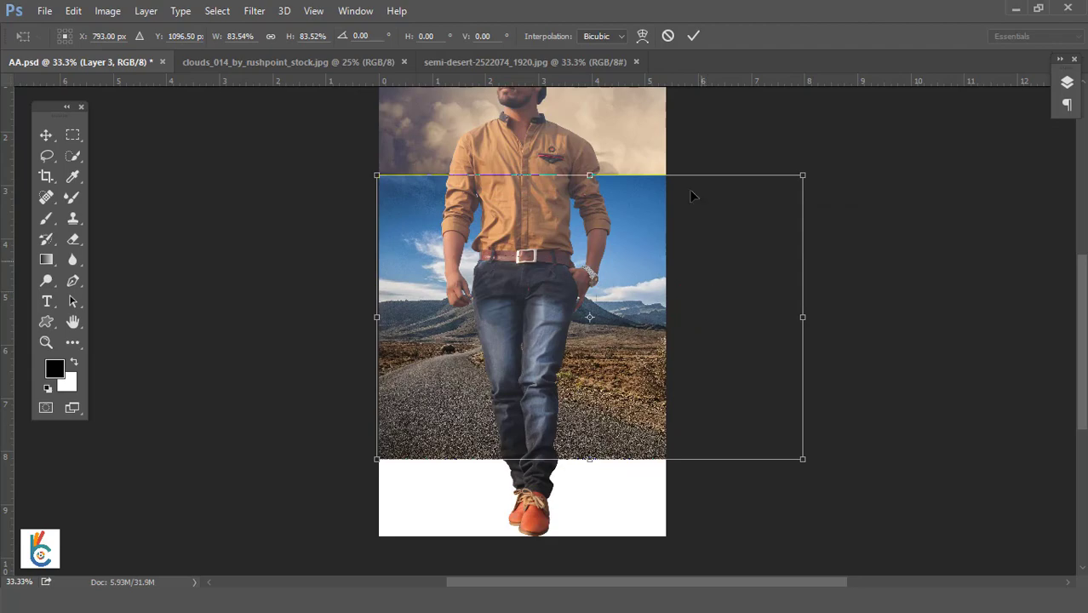
click(693, 38)
- Check the man's shoes against the road at 100%, then return to 50%
key(ctrl+plus)
key(ctrl+plus)
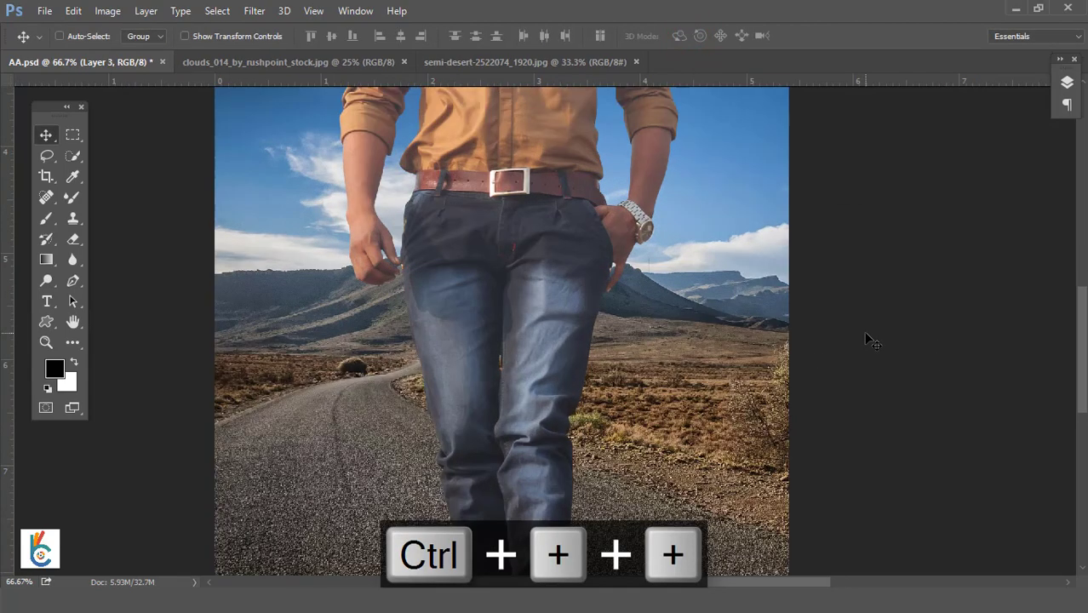
scroll(554, 460, down, 3)
scroll(596, 341, down, 1)
right_click(619, 229)
click(657, 258)
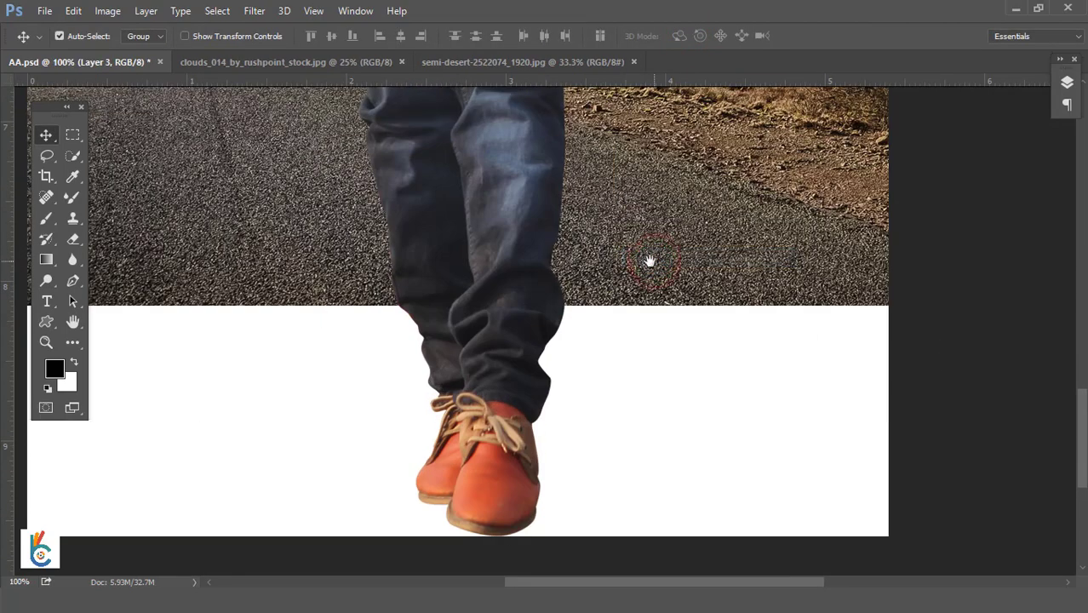
mouse_move(649, 258)
mouse_down()
mouse_move(704, 262)
mouse_move(585, 258)
mouse_up()
key(ctrl+minus)
key(ctrl+minus)
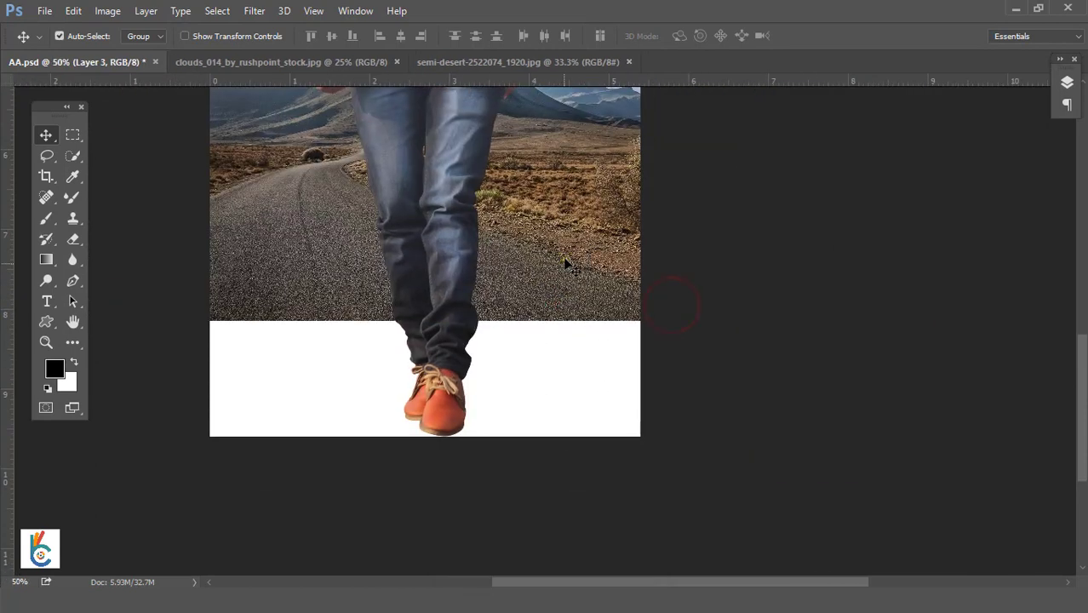
click(1067, 82)
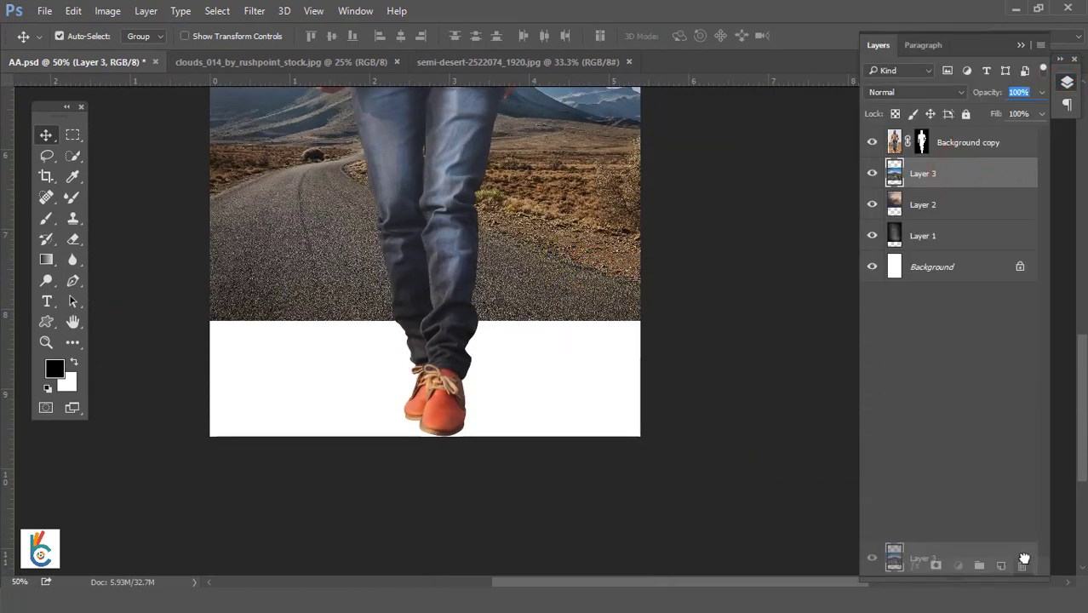
- Duplicate the desert layer, then enlarge Layer 3 to about 144% and move it up
drag(957, 173, 1001, 565)
click(959, 200)
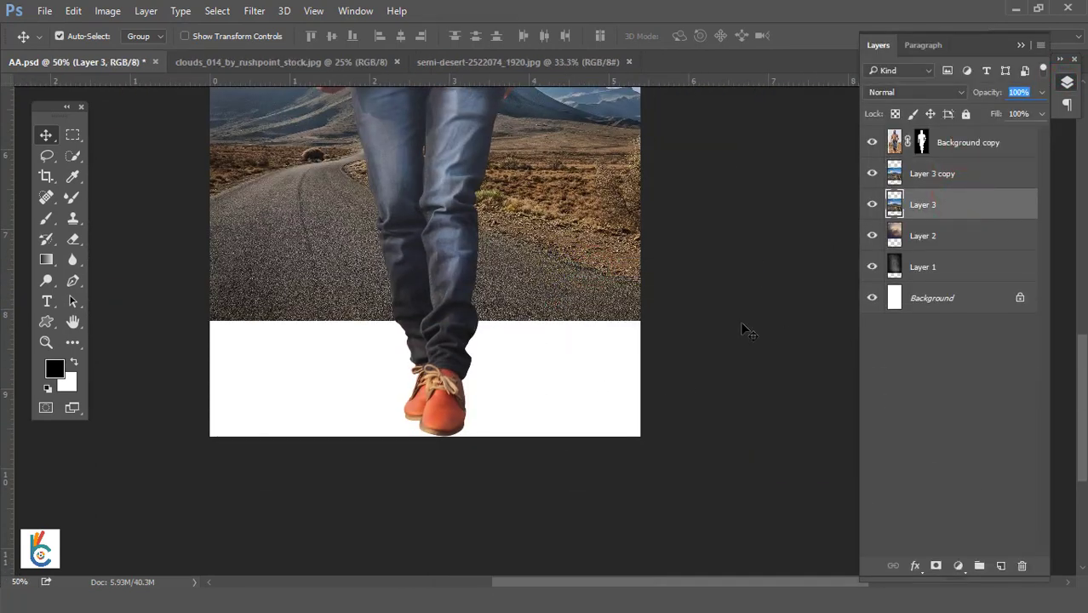
key(ctrl+t)
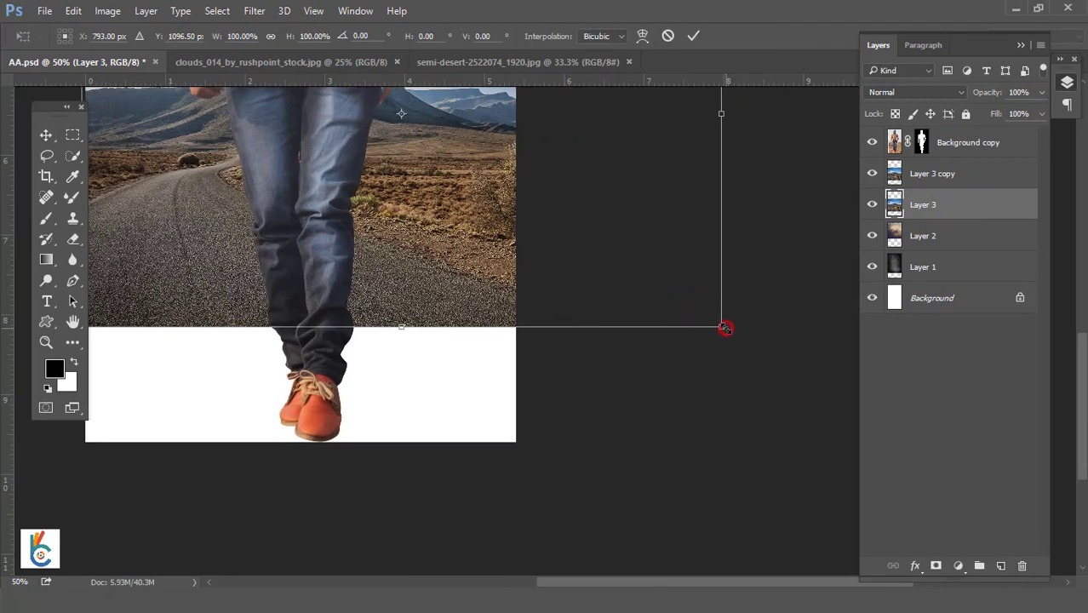
drag(725, 328, 1014, 515)
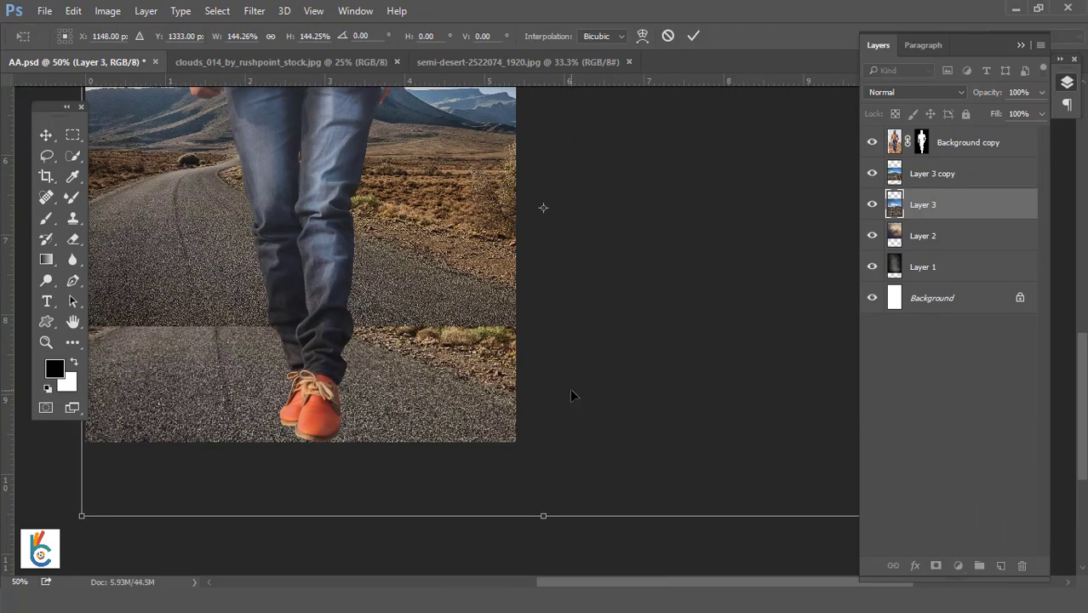
drag(428, 379, 428, 305)
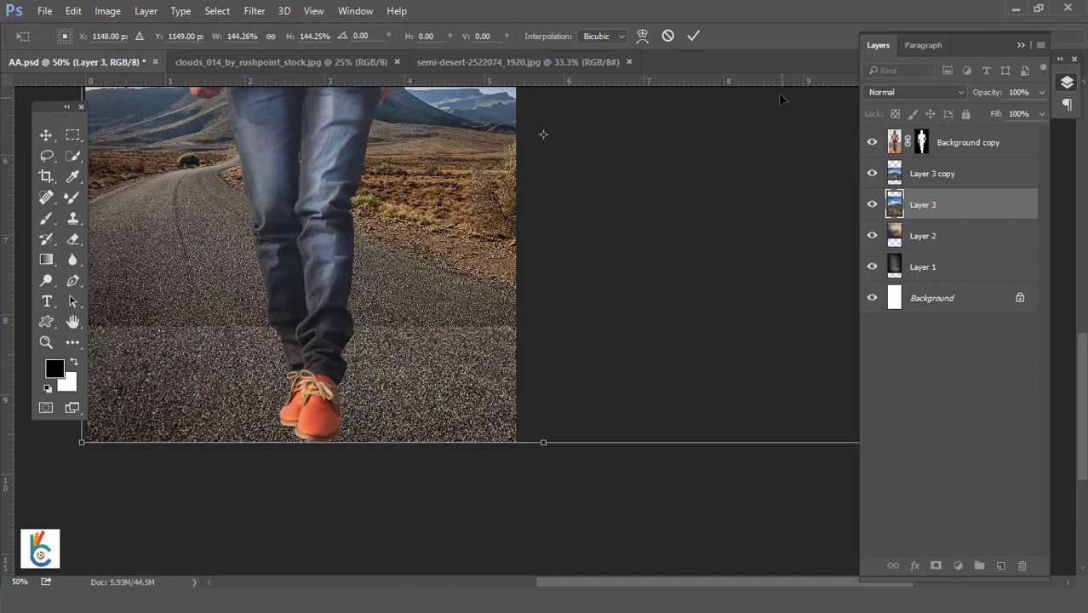
click(692, 38)
click(428, 303)
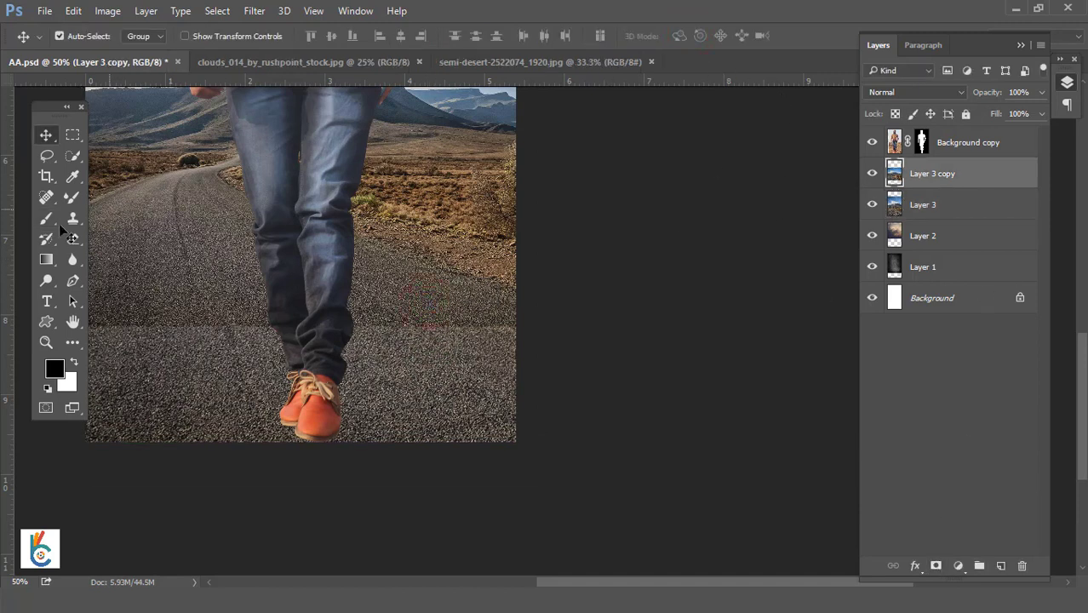
- Pan across the man's waist and sky, then fit the composite on screen
click(69, 238)
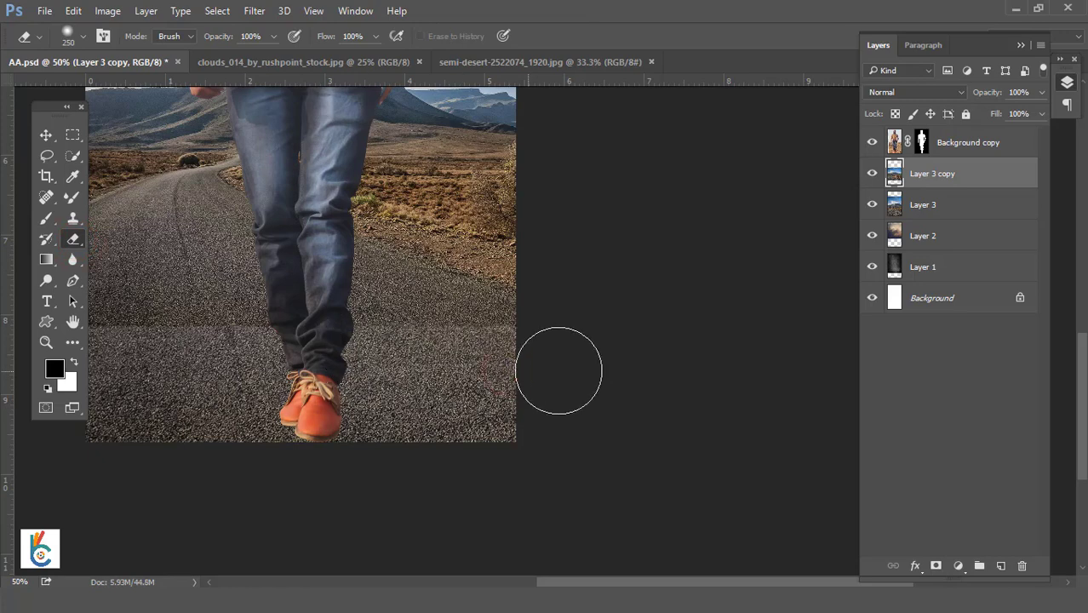
drag(316, 368, 555, 367)
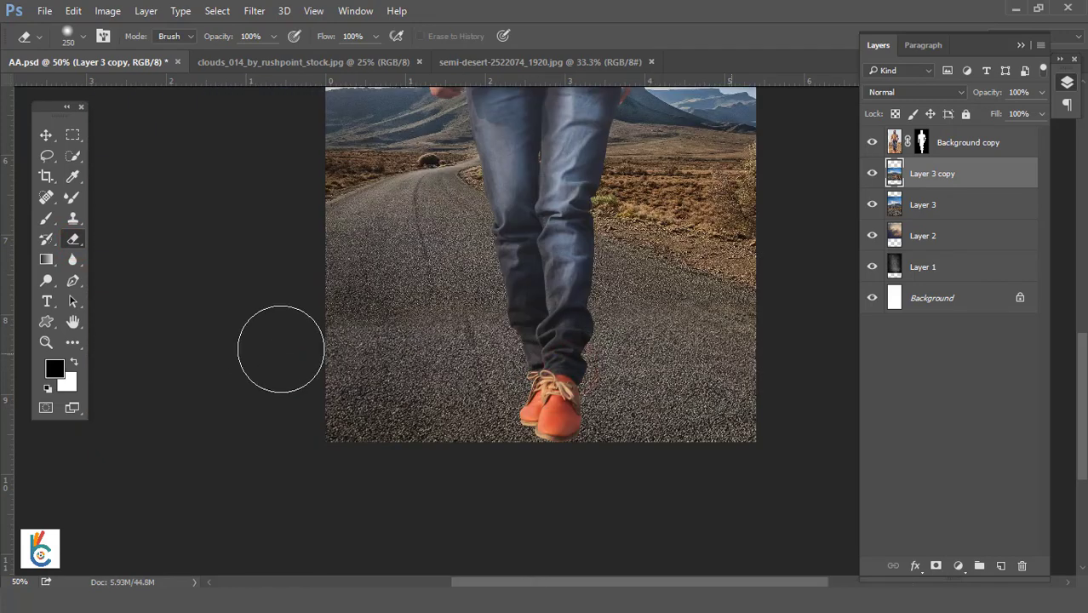
drag(697, 326, 435, 423)
click(46, 135)
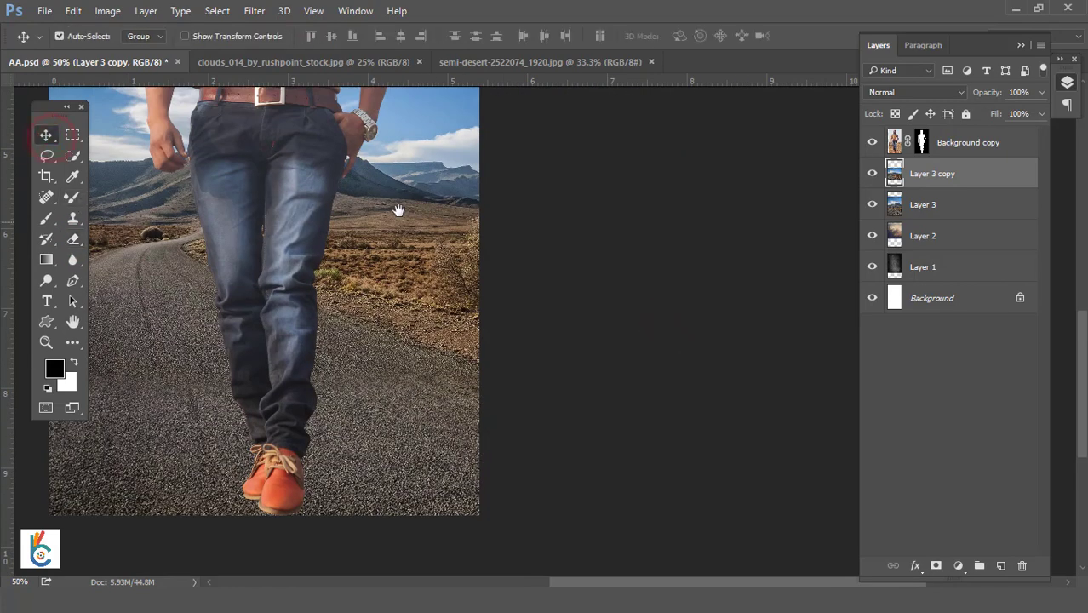
right_click(396, 208)
click(413, 218)
click(566, 253)
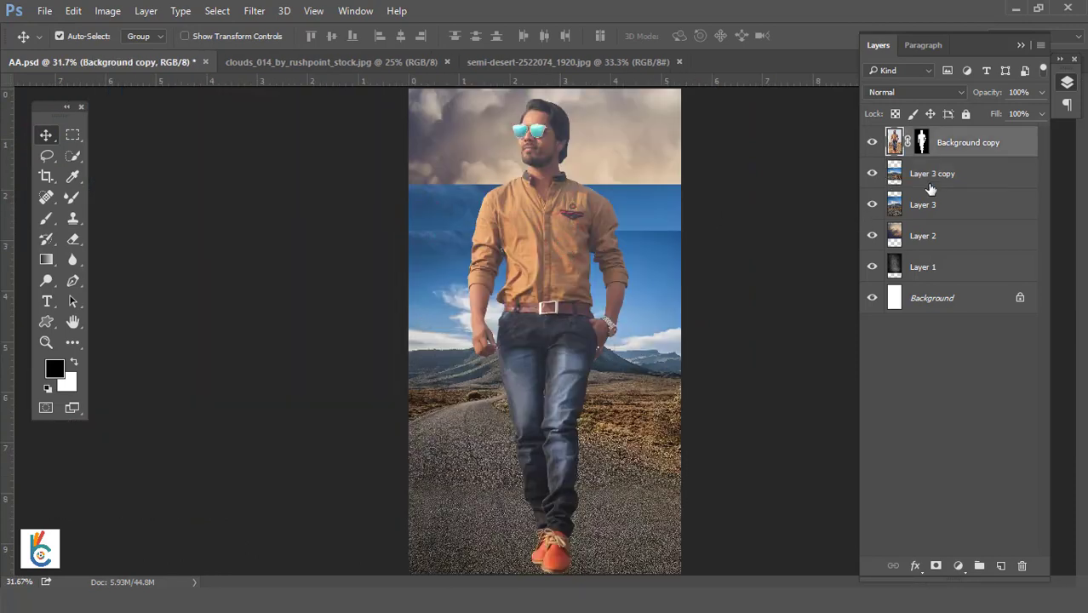
- Hide the man's Background copy layer and zoom in on the sky
click(1009, 176)
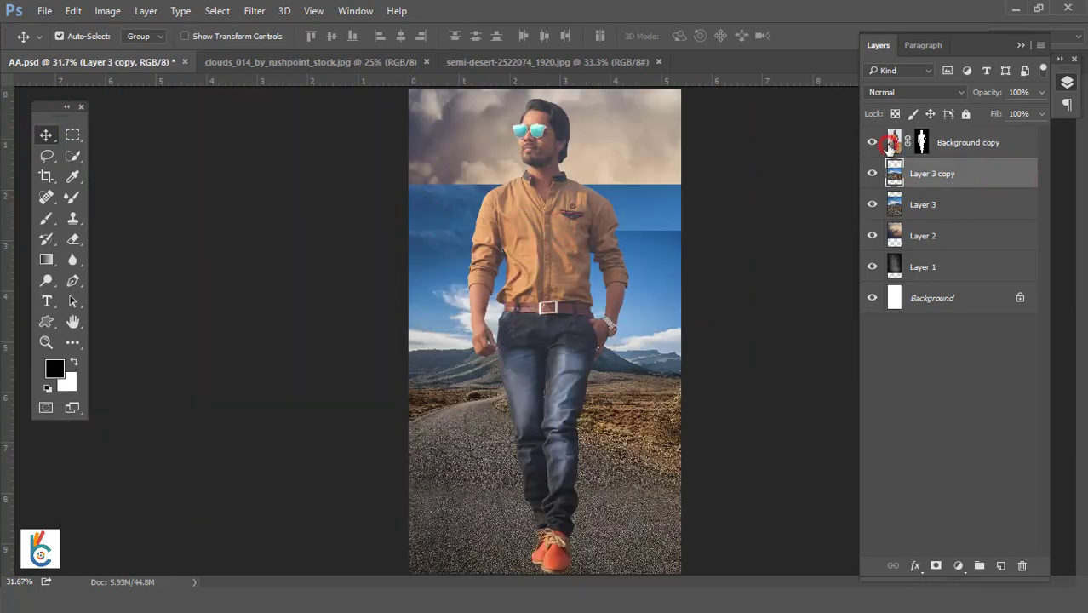
click(889, 145)
click(872, 143)
ctrl+click(541, 325)
ctrl+click(541, 325)
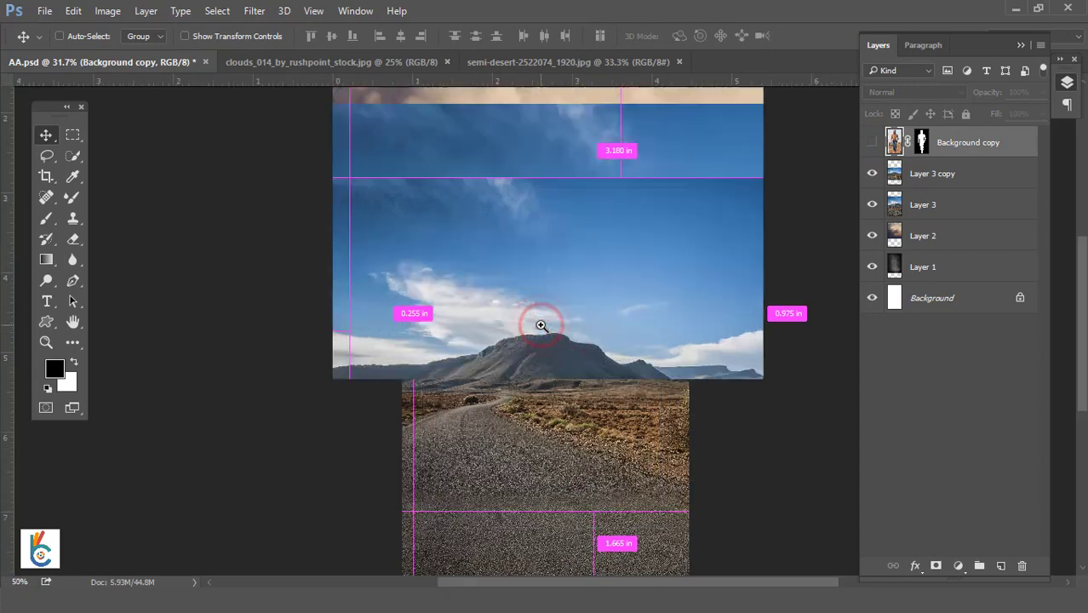
ctrl+click(541, 326)
ctrl+click(539, 319)
key(ctrl+minus)
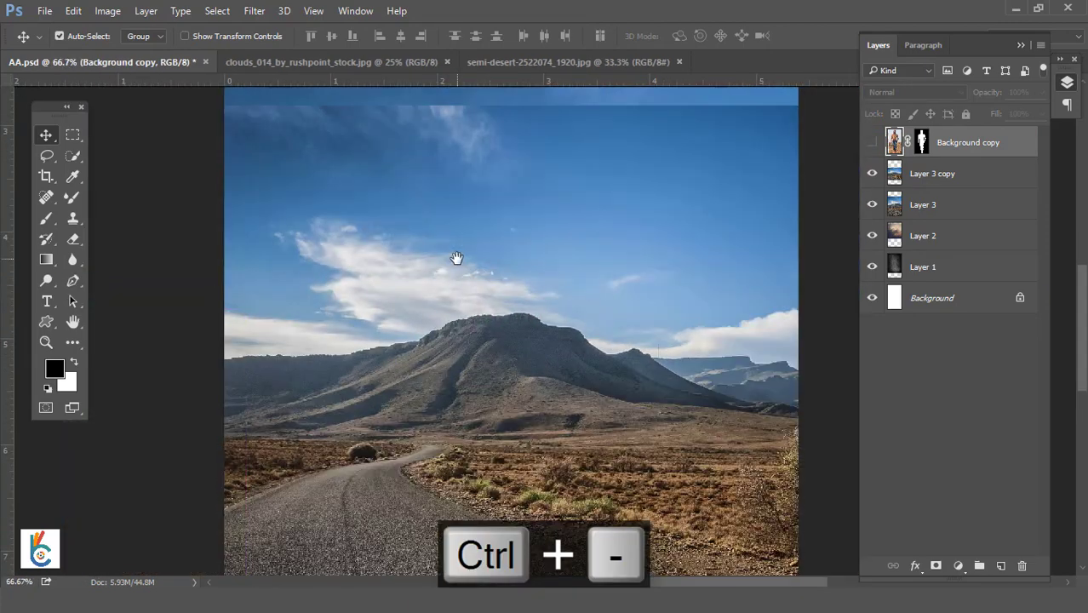
drag(456, 257, 412, 273)
- Make Layer 3 copy active and select its blue sky with the Magic Wand
click(73, 156)
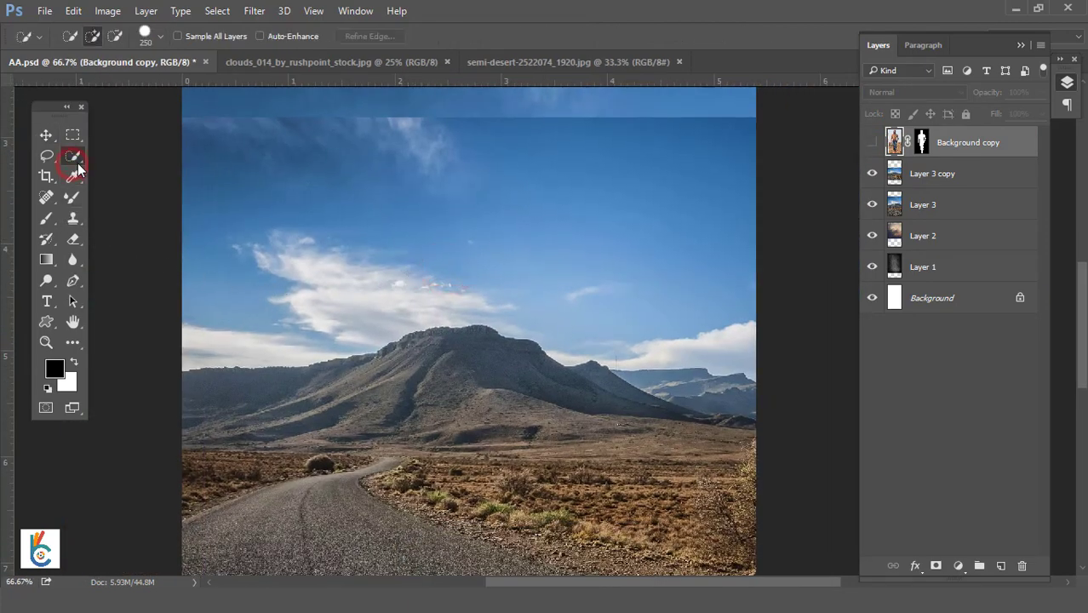
click(259, 215)
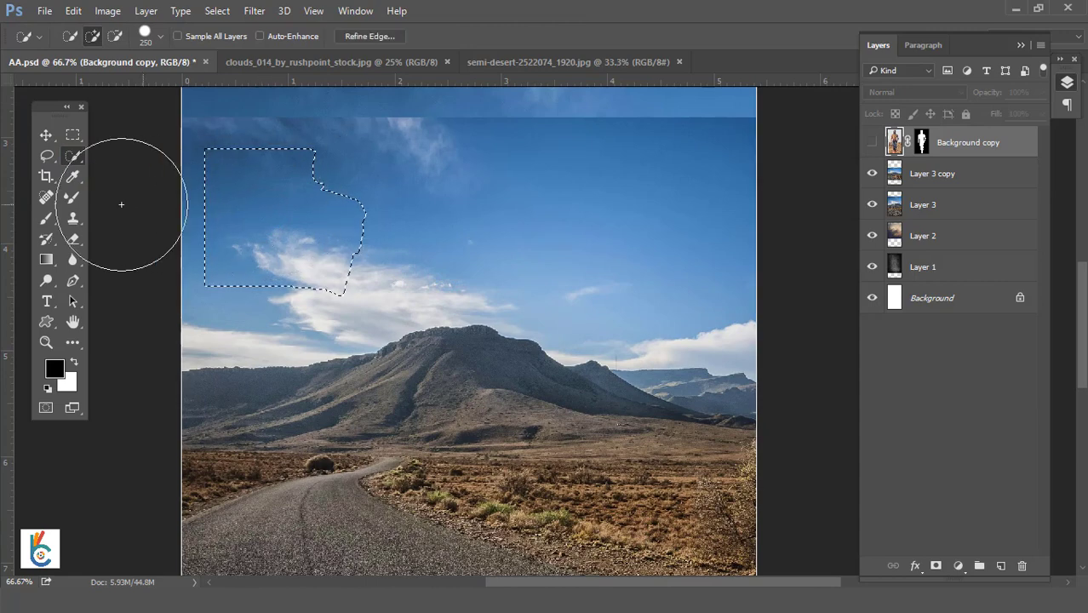
click(928, 212)
click(933, 174)
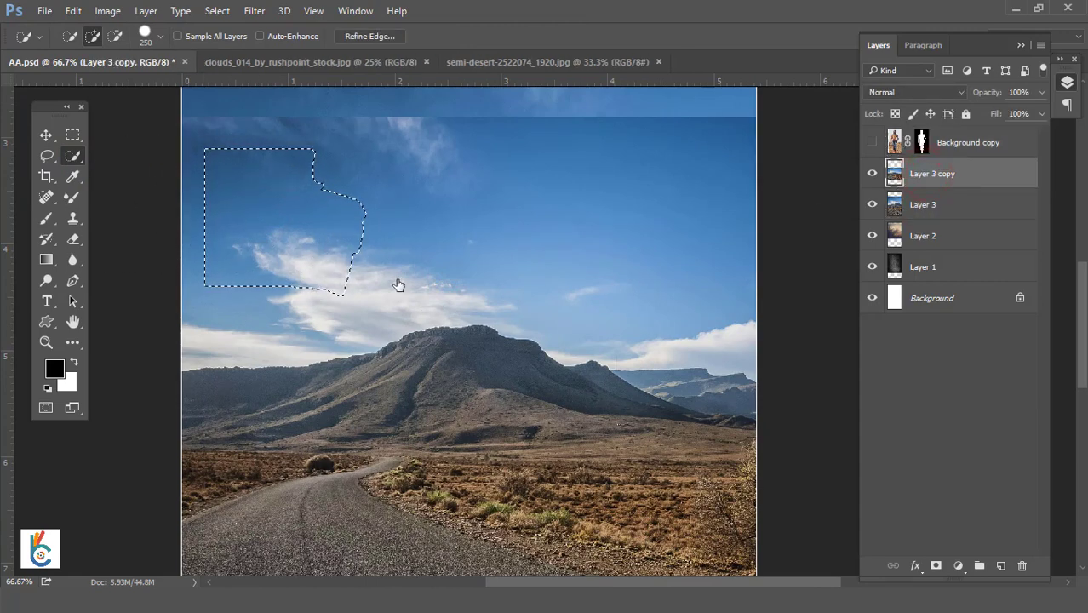
right_click(73, 158)
click(151, 171)
click(369, 174)
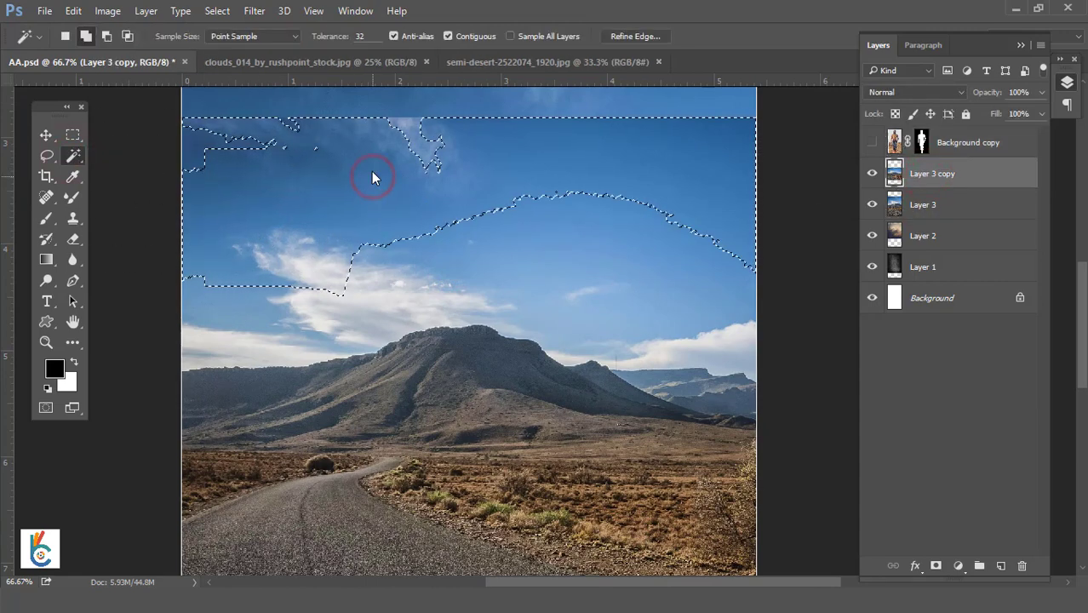
click(376, 138)
- Add the upper clouds, the clouds down to the ridge and the low-left clouds to the selection
click(260, 138)
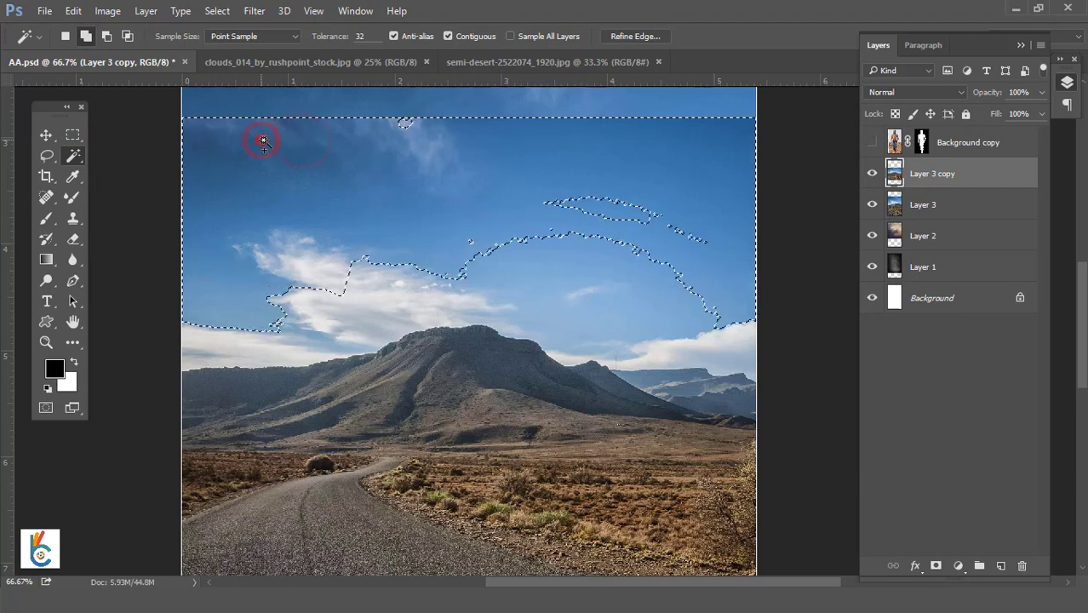
click(410, 137)
click(575, 207)
click(606, 241)
click(608, 309)
click(578, 301)
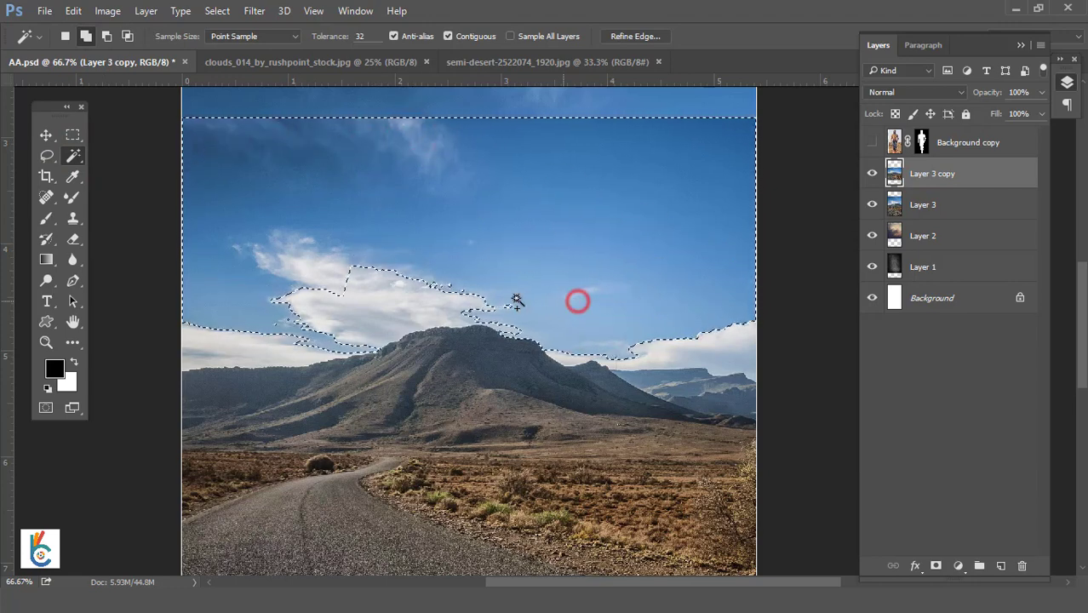
click(418, 294)
click(377, 301)
click(338, 315)
click(324, 320)
click(287, 323)
click(260, 348)
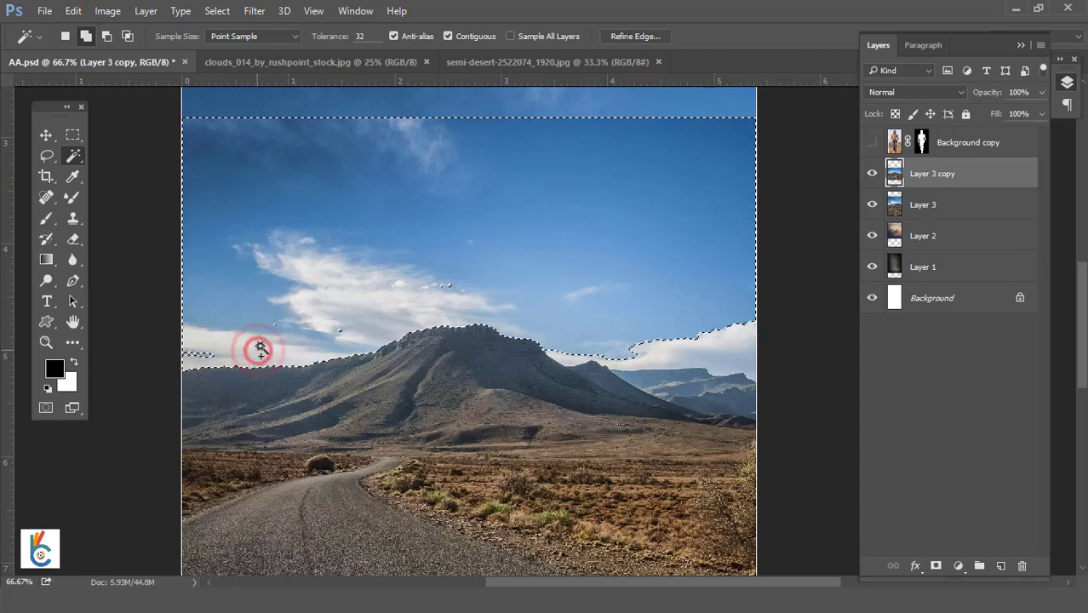
click(197, 356)
- Add the right-side clouds and remaining gaps, then delete the selected sky and deselect
click(425, 296)
click(449, 281)
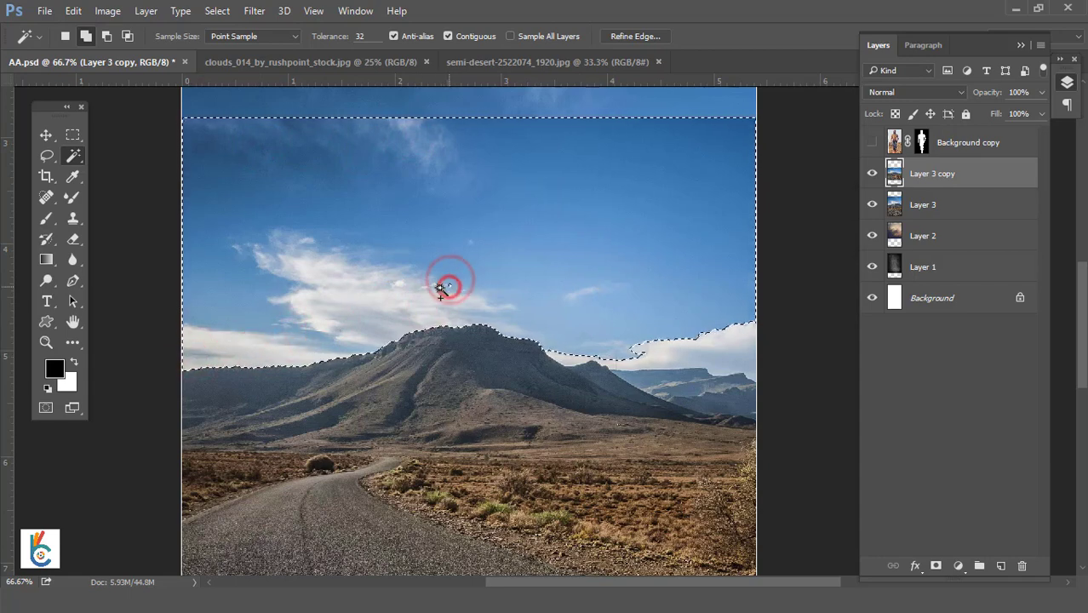
click(437, 284)
click(628, 343)
click(687, 347)
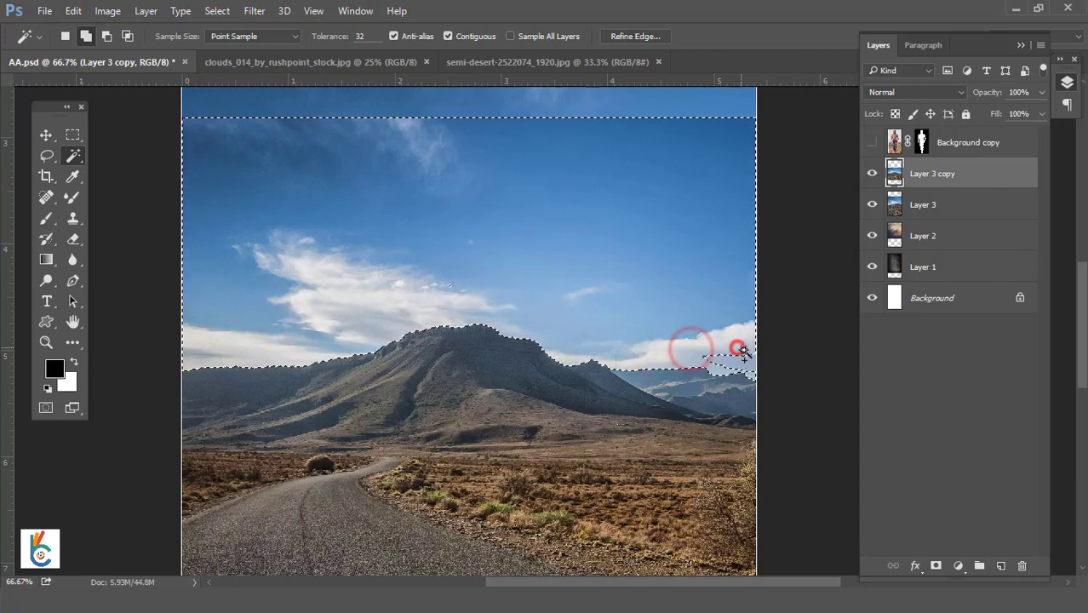
click(737, 351)
click(750, 373)
click(550, 322)
click(445, 286)
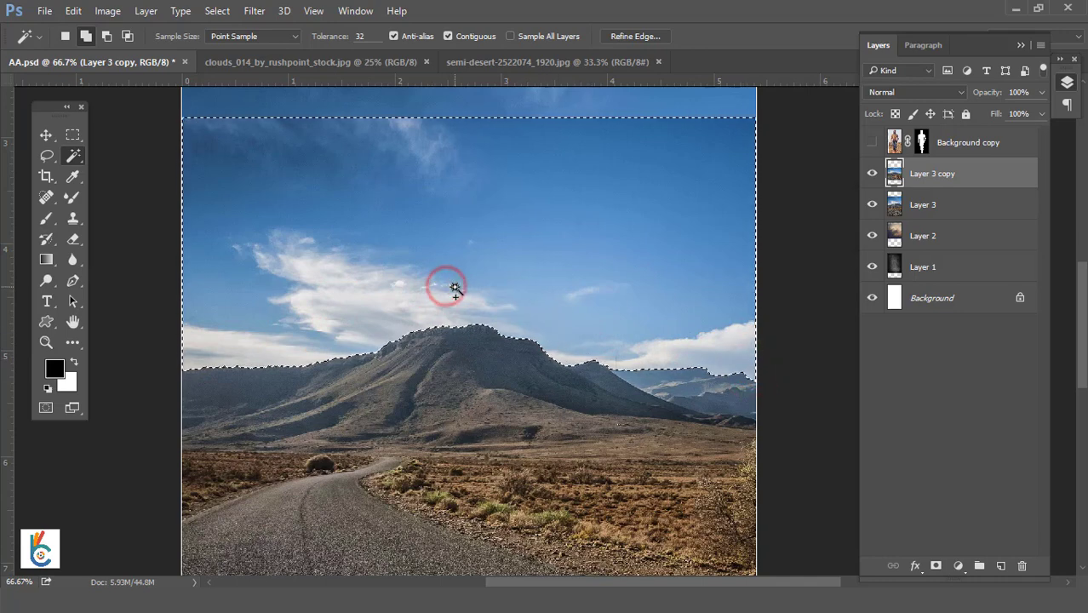
key(Delete)
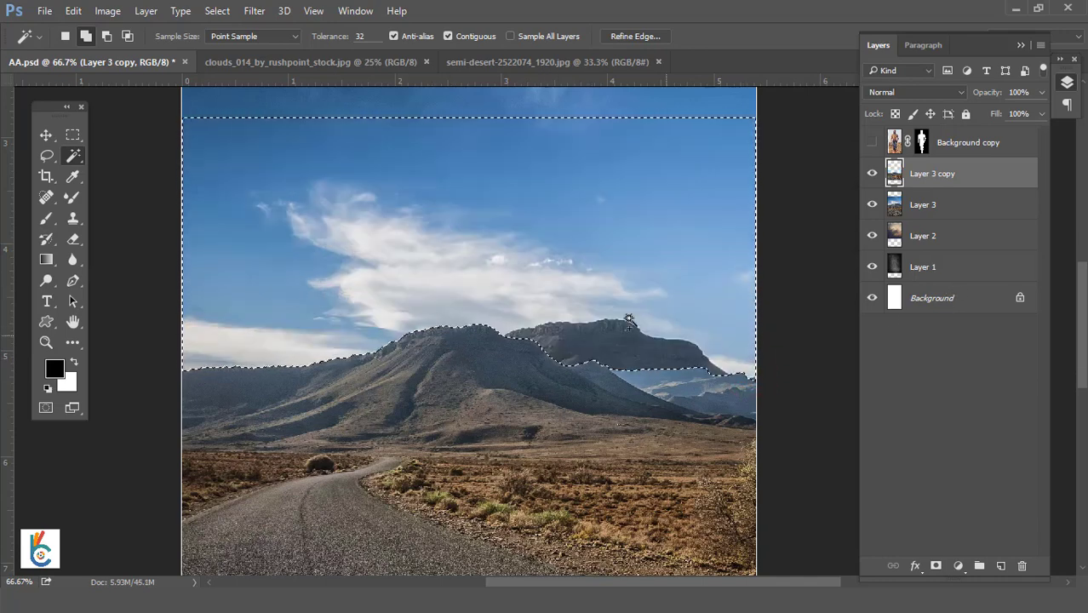
key(ctrl+d)
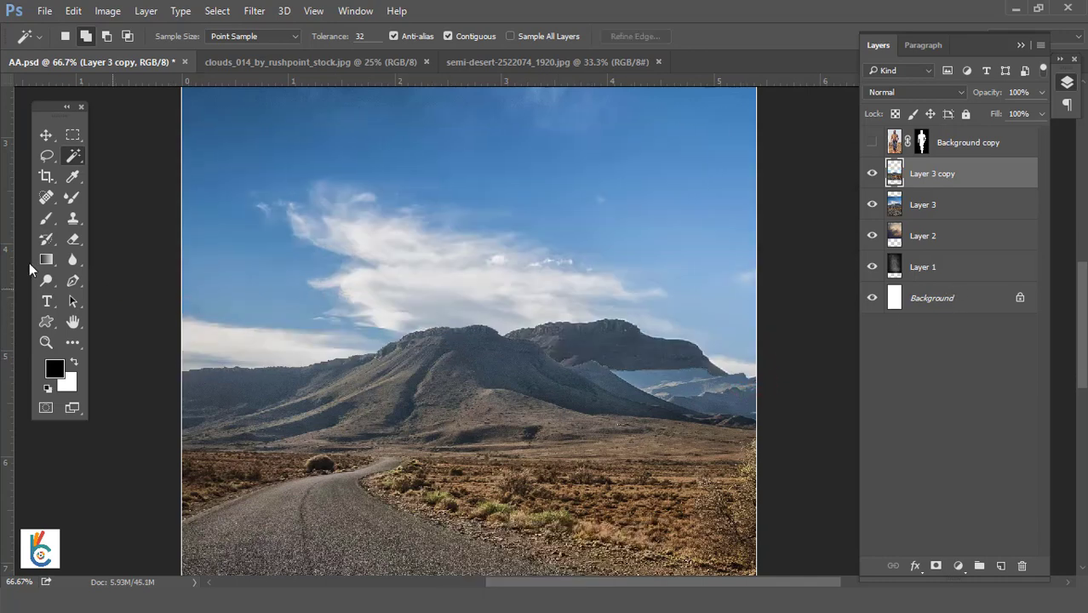
- Erase the blue sky from Layer 3 with an enlarged Eraser
click(46, 135)
click(925, 204)
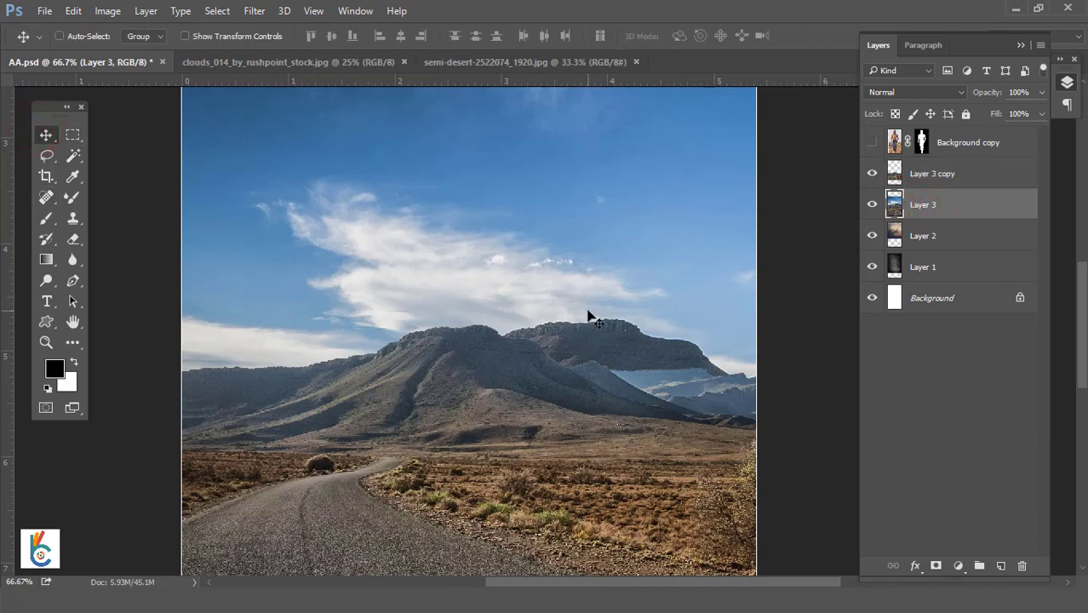
key(ctrl+minus)
key(ctrl+minus)
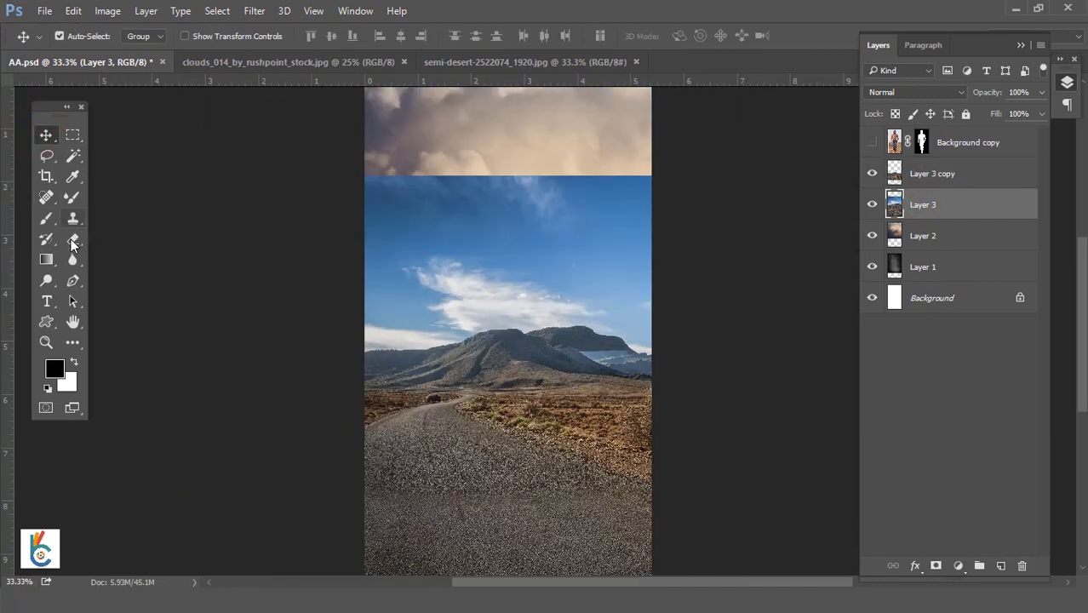
click(73, 241)
mouse_move(675, 191)
mouse_down()
mouse_move(449, 206)
mouse_move(515, 243)
mouse_move(361, 270)
mouse_move(579, 259)
mouse_move(644, 297)
mouse_move(481, 277)
mouse_up()
key(bracketright)
key(bracketright)
key(bracketright)
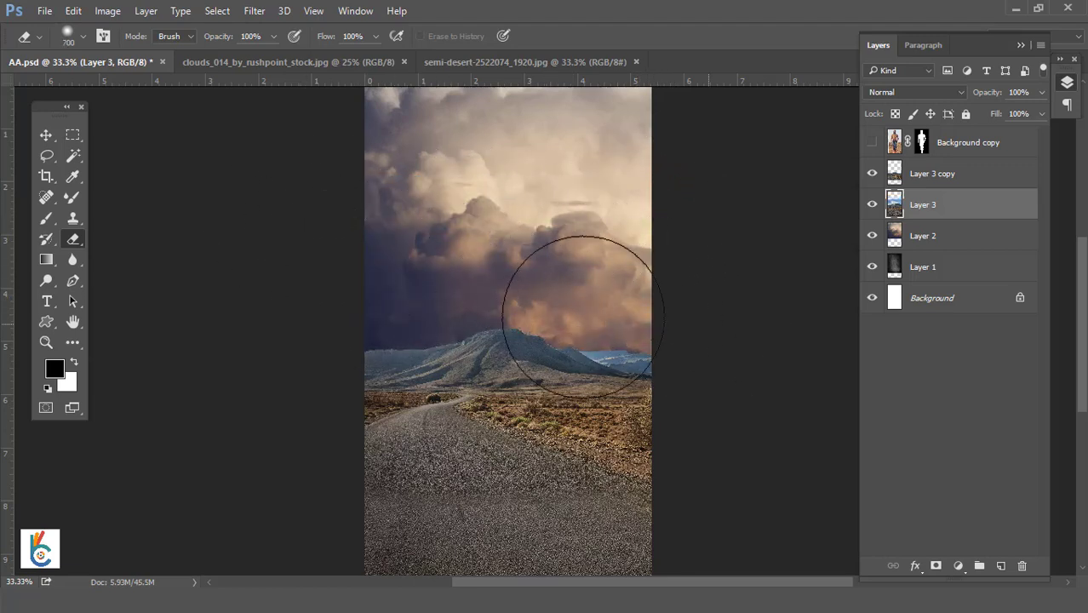
- Merge Layer 3 and Layer 3 copy with Ctrl+E and fit the image on screen
click(46, 135)
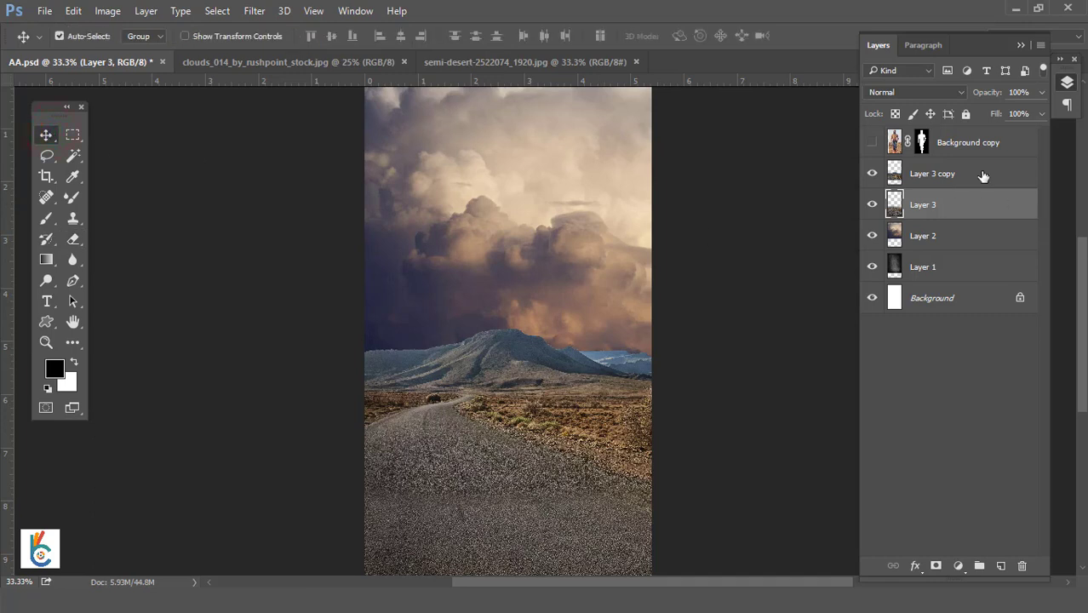
shift+click(984, 175)
key(ctrl+e)
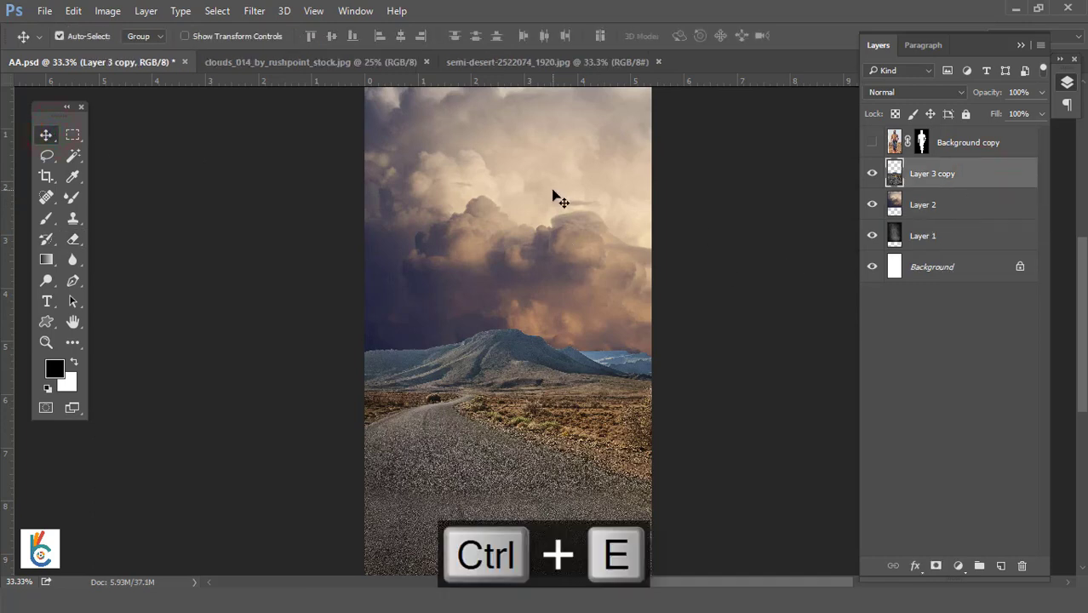
right_click(580, 194)
click(614, 204)
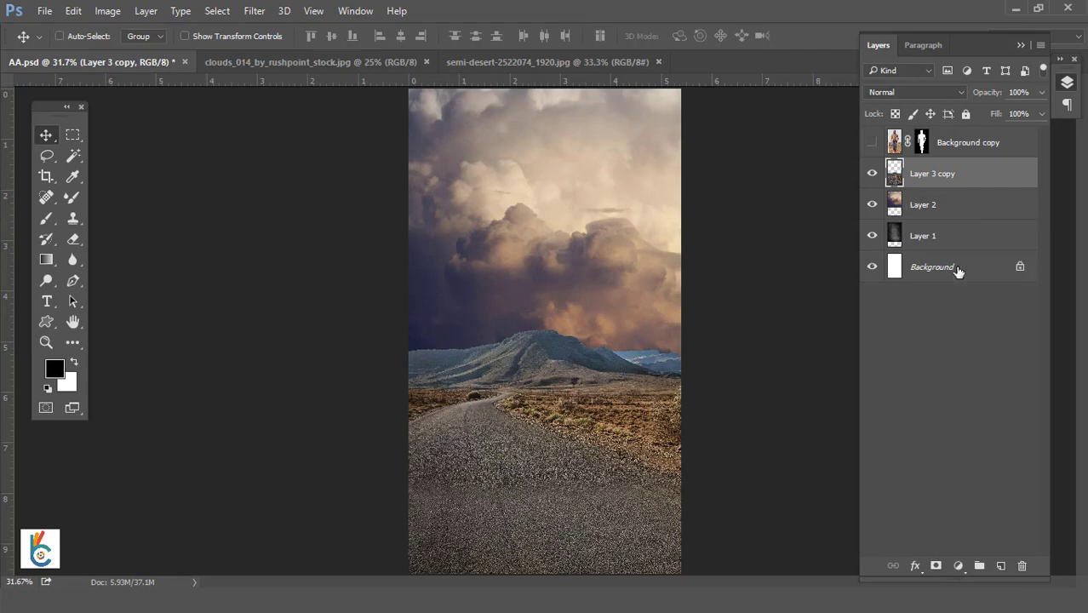
- Apply a midtone Color Balance of +9, 0, −17 to the merged desert layer
click(107, 10)
mouse_move(131, 51)
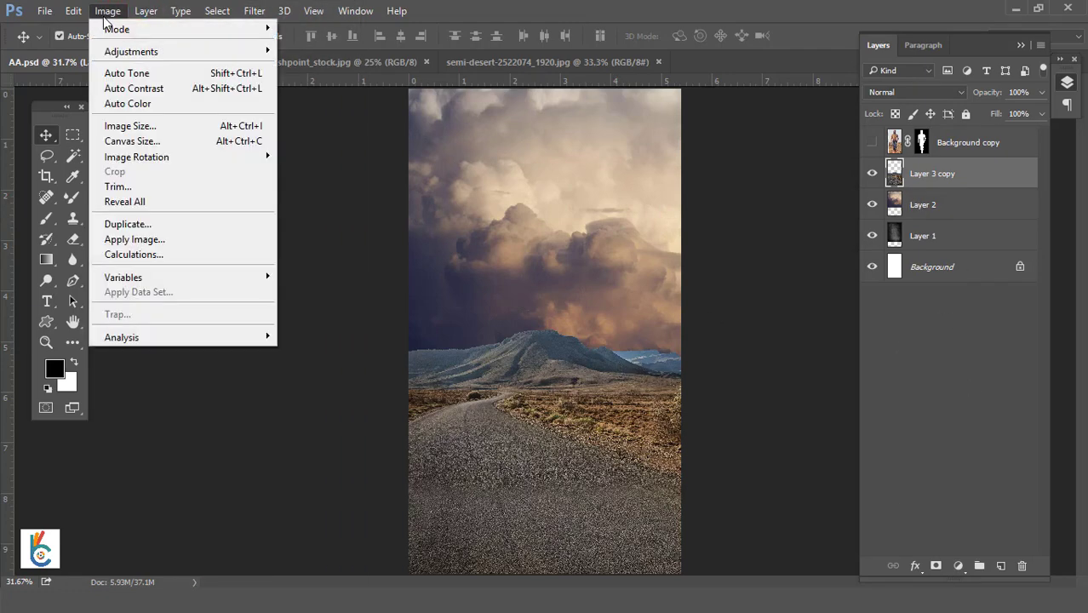
click(321, 150)
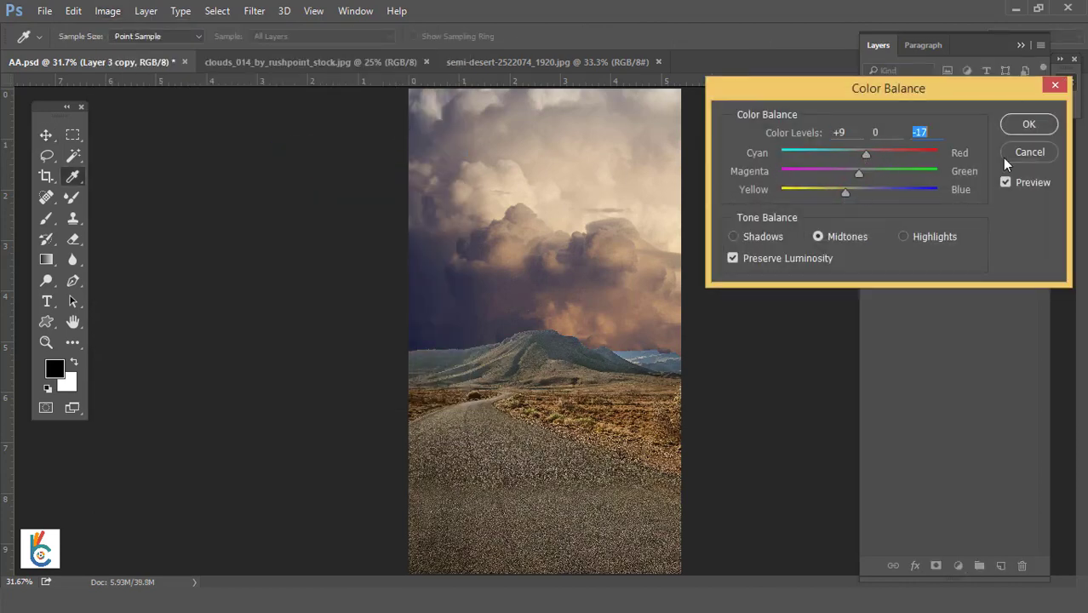
click(1028, 124)
- Perspective-transform cloud Layer 2 wider at the top, shifting it up and slightly left
key(v)
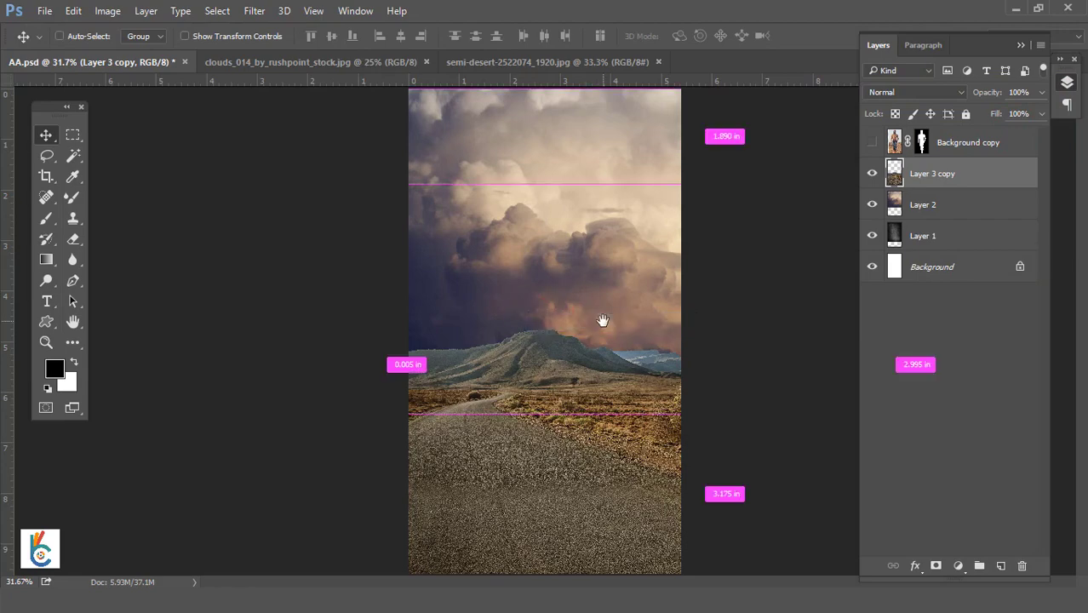
key(ctrl+plus)
key(ctrl+plus)
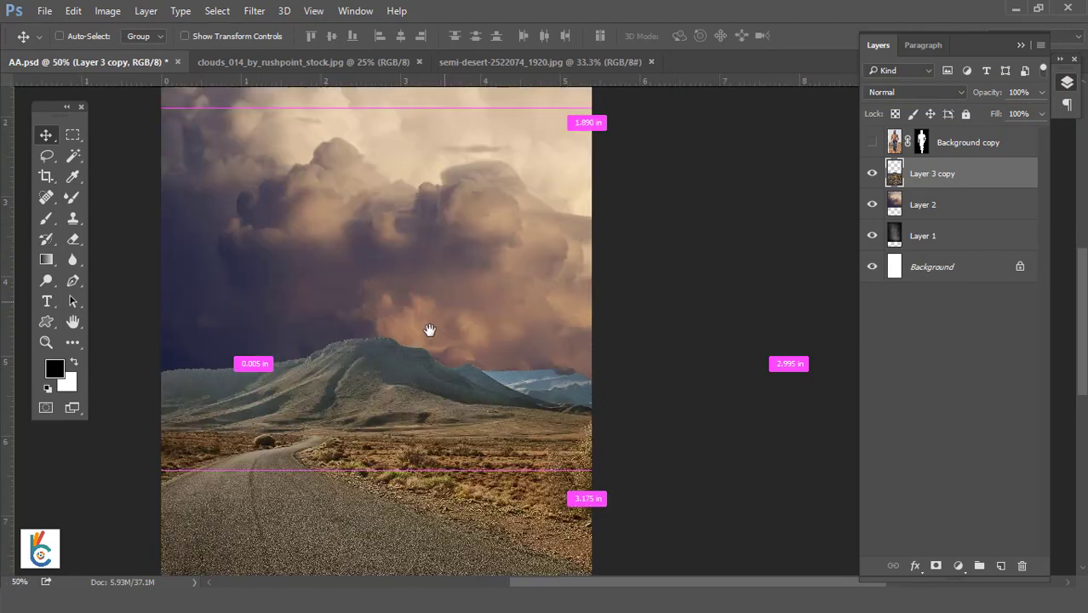
mouse_move(430, 329)
mouse_down()
mouse_move(495, 377)
mouse_move(539, 345)
mouse_move(539, 397)
mouse_up()
ctrl+click(542, 406)
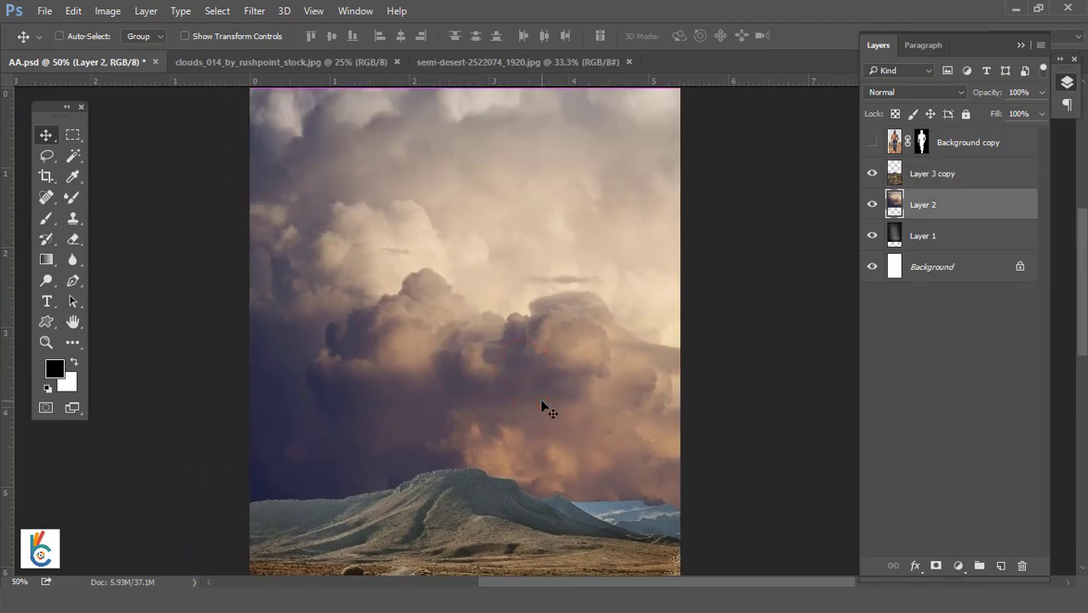
key(ctrl+minus)
key(ctrl+t)
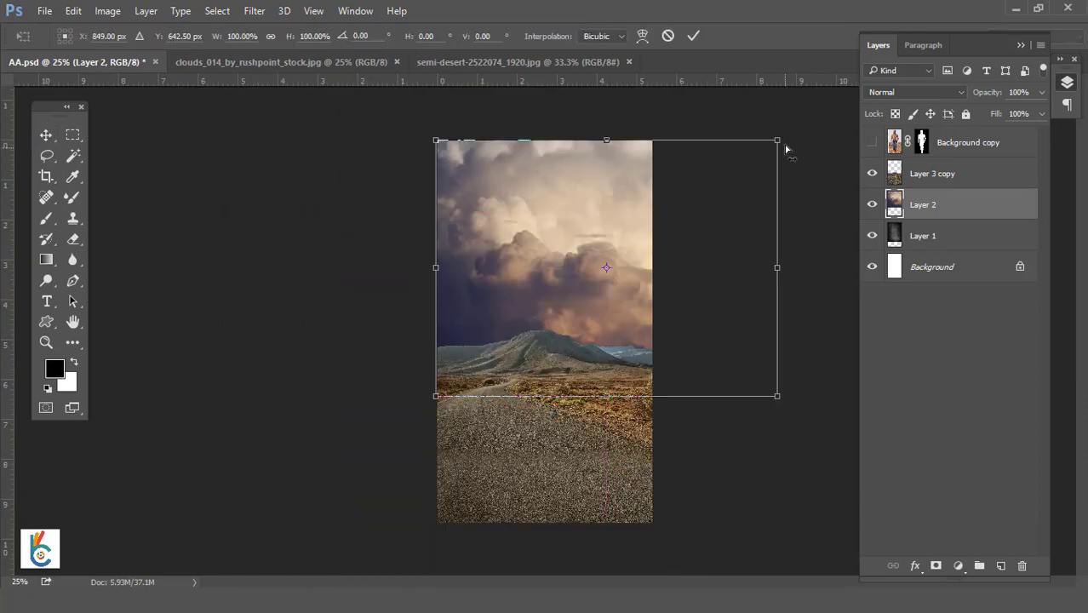
drag(777, 140, 846, 138)
mouse_move(605, 236)
mouse_down()
mouse_move(605, 192)
mouse_move(606, 202)
mouse_up()
drag(627, 157, 559, 165)
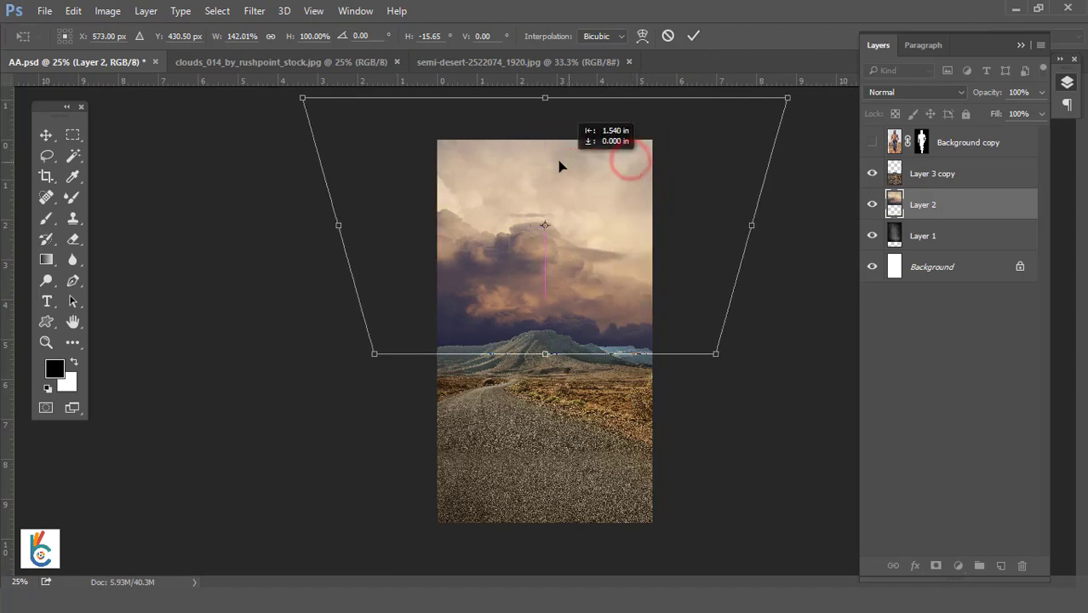
click(693, 37)
- Fit the image on screen, delete the unused Layer 1 and zoom out to check
right_click(579, 225)
click(631, 233)
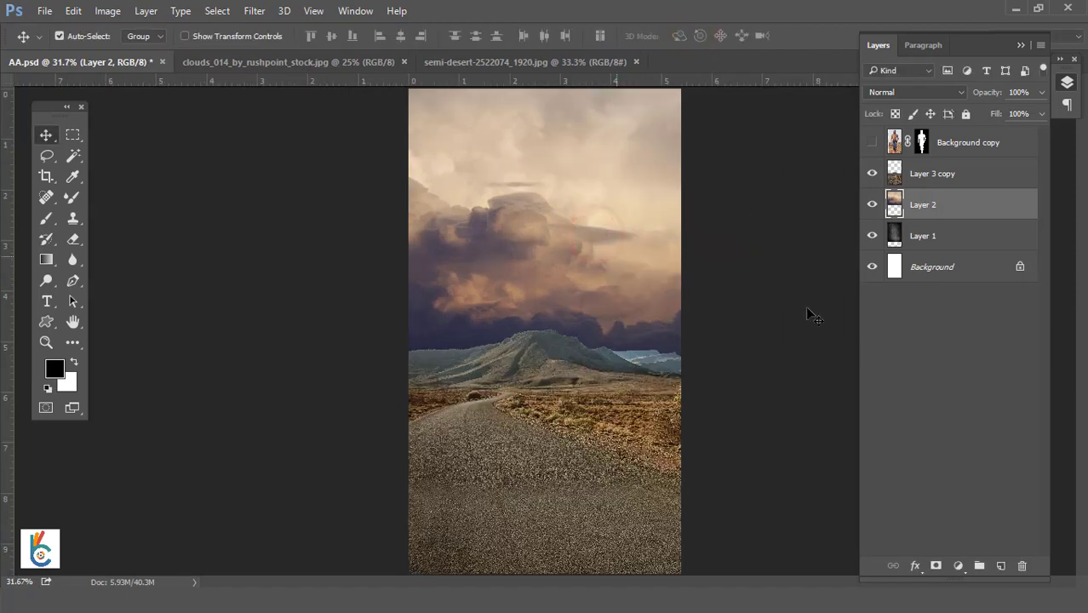
ctrl+click(641, 298)
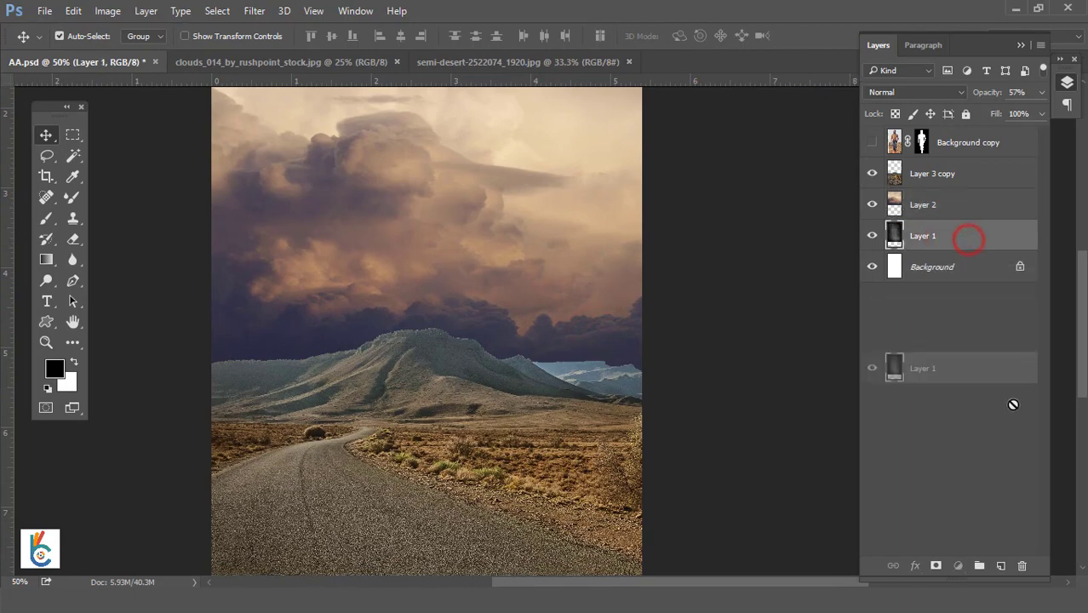
drag(939, 246, 1022, 565)
key(ctrl+minus)
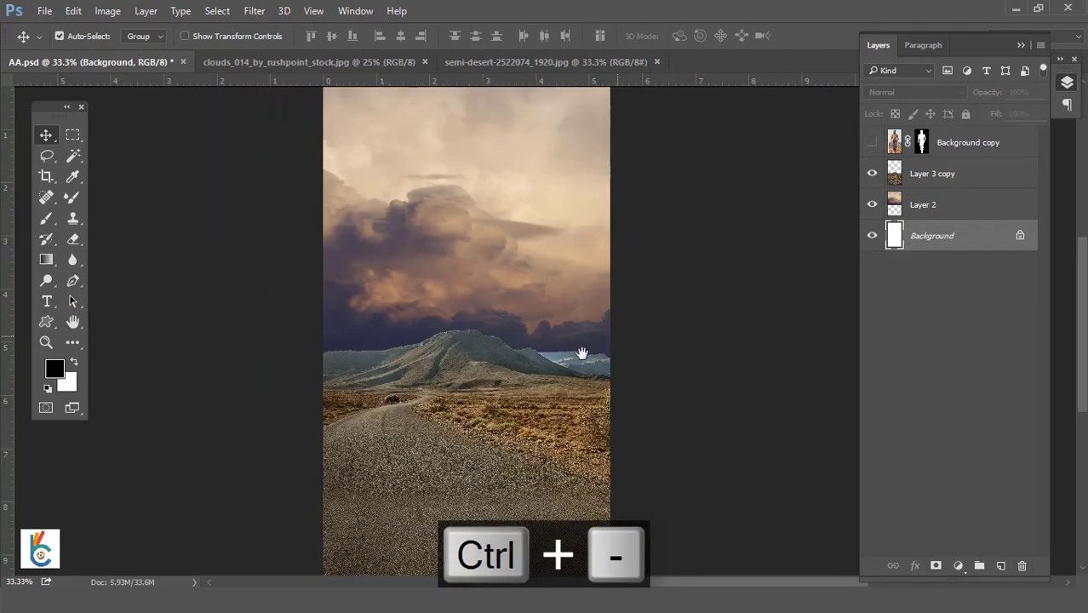
- Add a new layer above Layer 3 copy and sample a tan cloud colour for the Brush
key(ctrl+plus)
click(998, 186)
click(1000, 566)
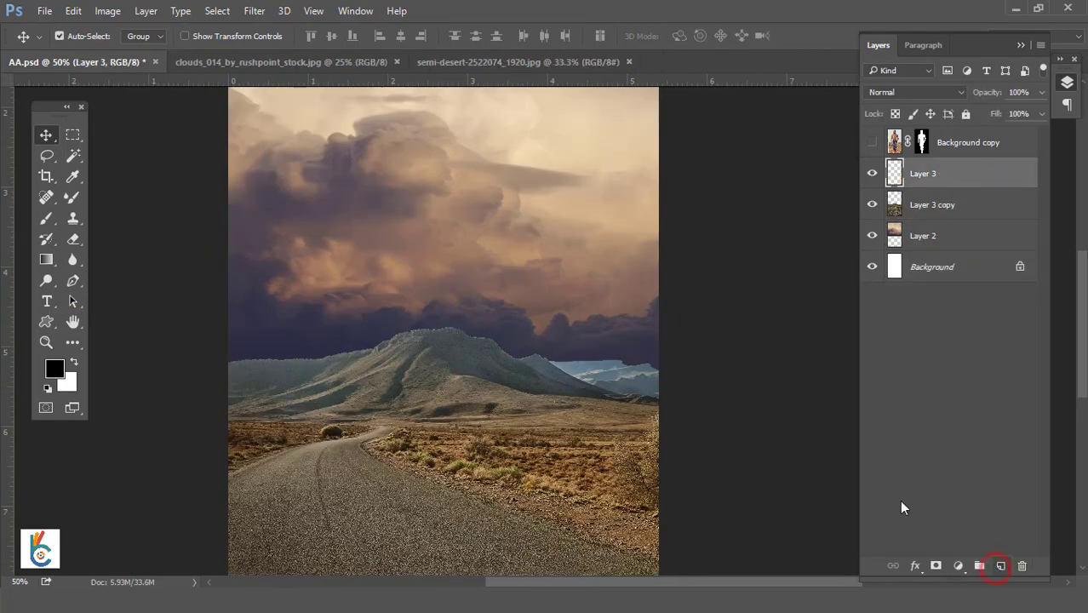
click(47, 220)
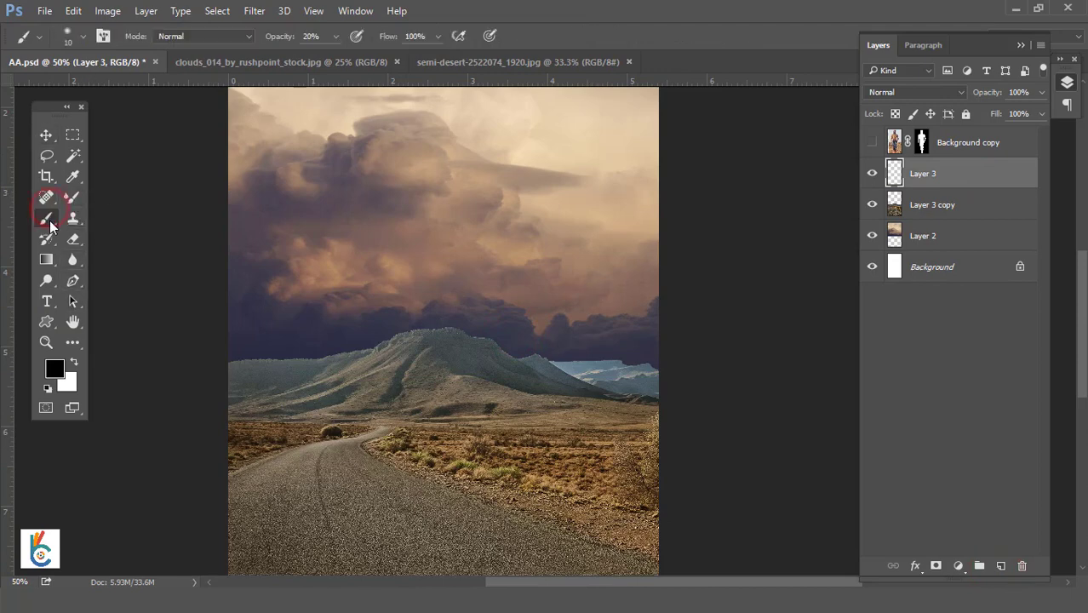
click(53, 369)
click(621, 219)
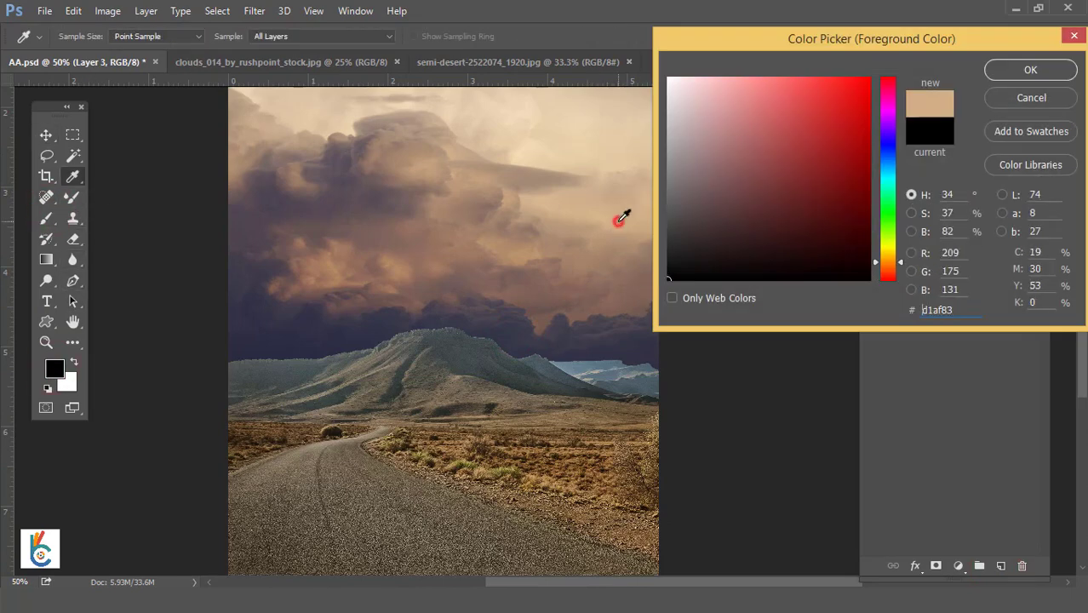
click(1029, 70)
- Paint tan haze across the mountain range with a large soft 430 px brush
right_click(452, 250)
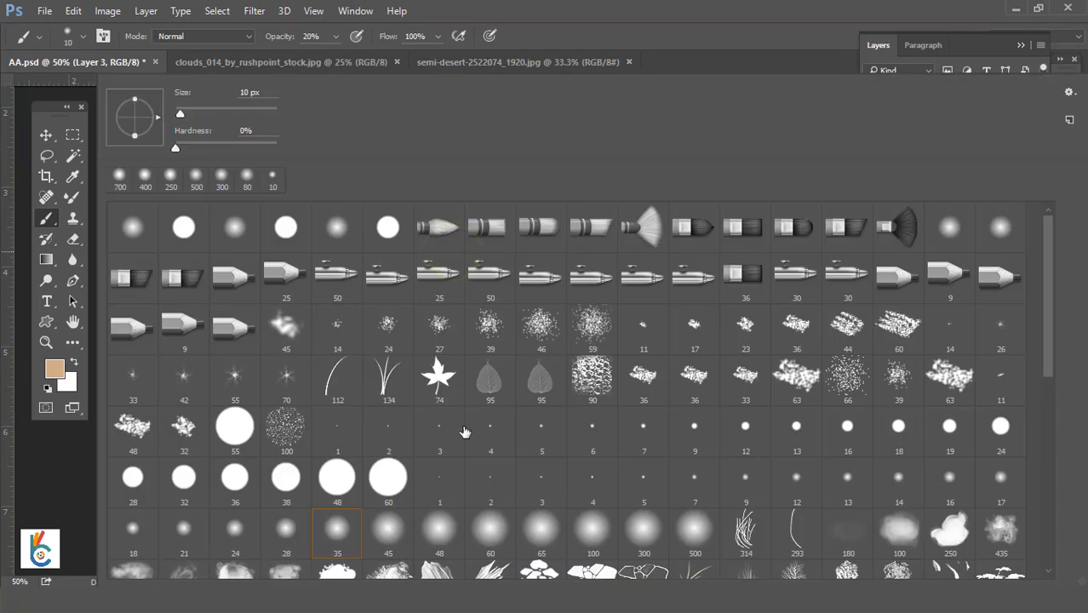
scroll(336, 569, down, 2)
double_click(462, 370)
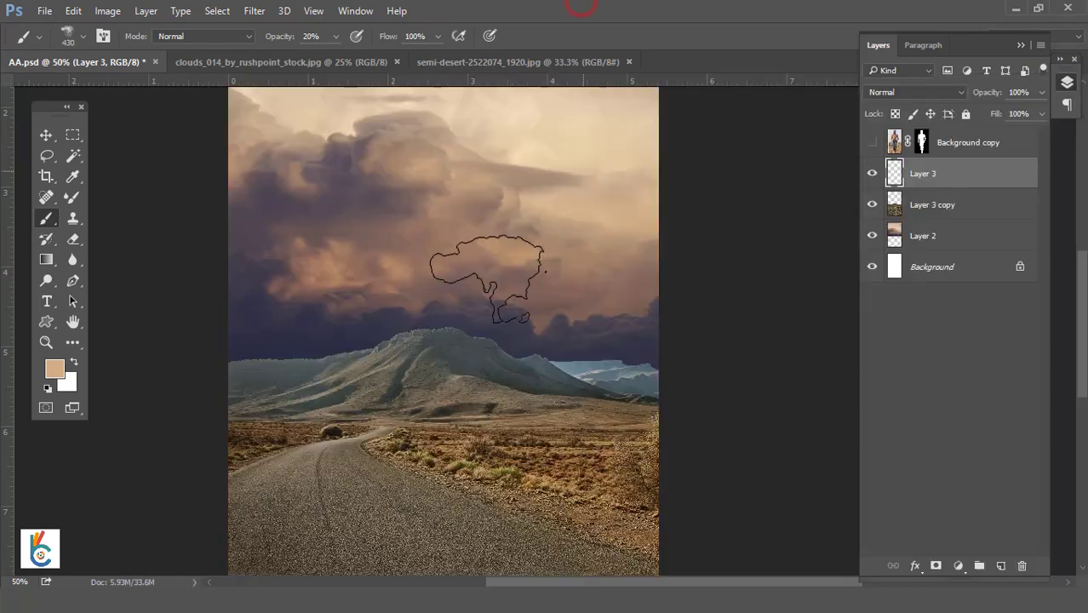
mouse_move(243, 373)
mouse_down()
mouse_move(325, 356)
mouse_move(592, 366)
mouse_up()
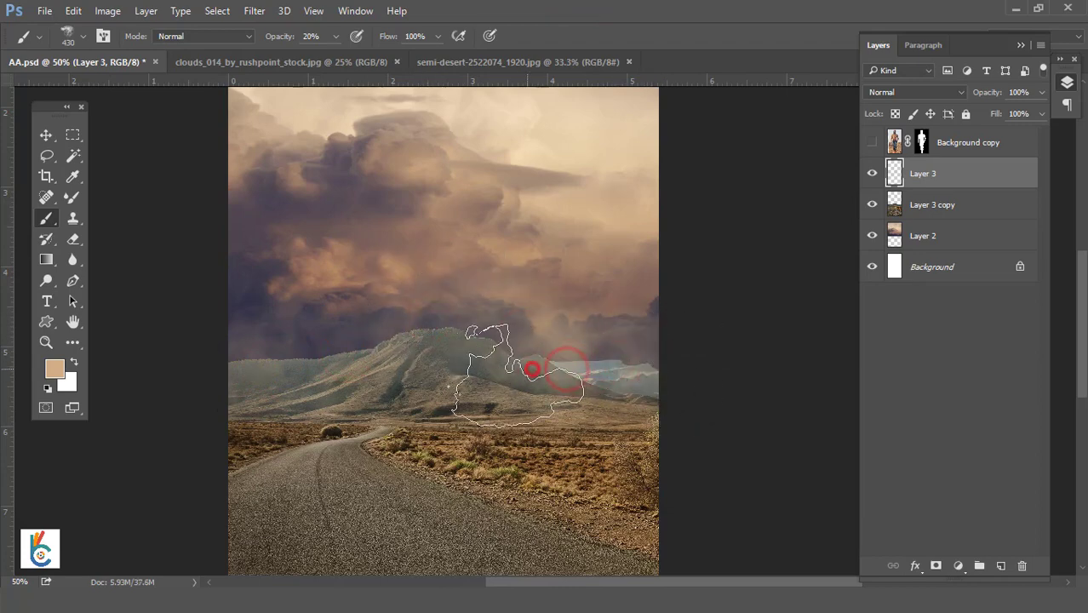
drag(589, 366, 279, 339)
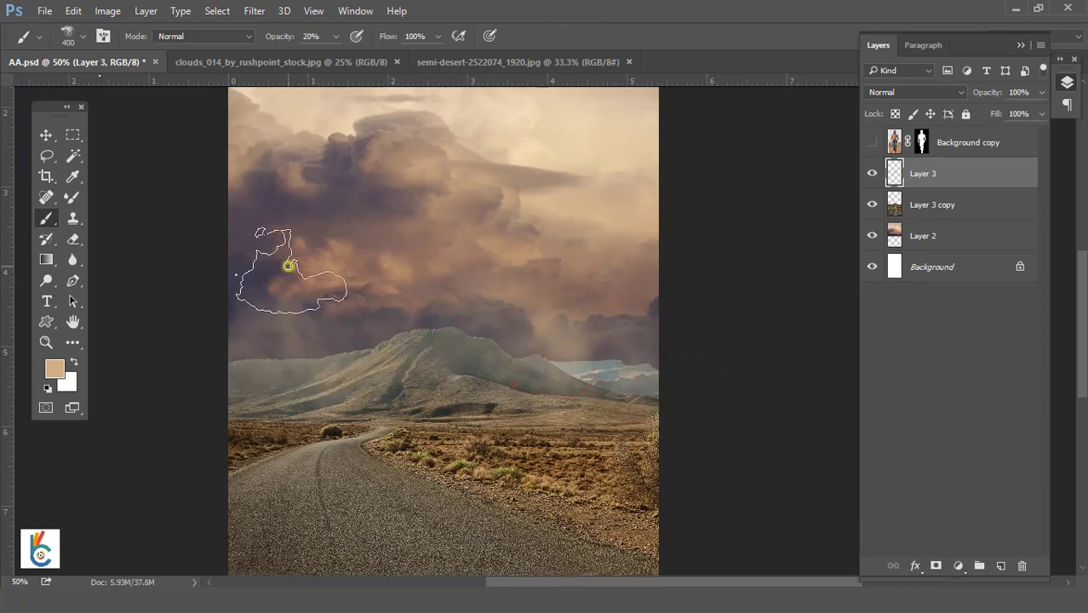
- Add Layer 4 beneath Layer 3 and paint more haze with a soft 35 px brush
right_click(290, 265)
double_click(337, 464)
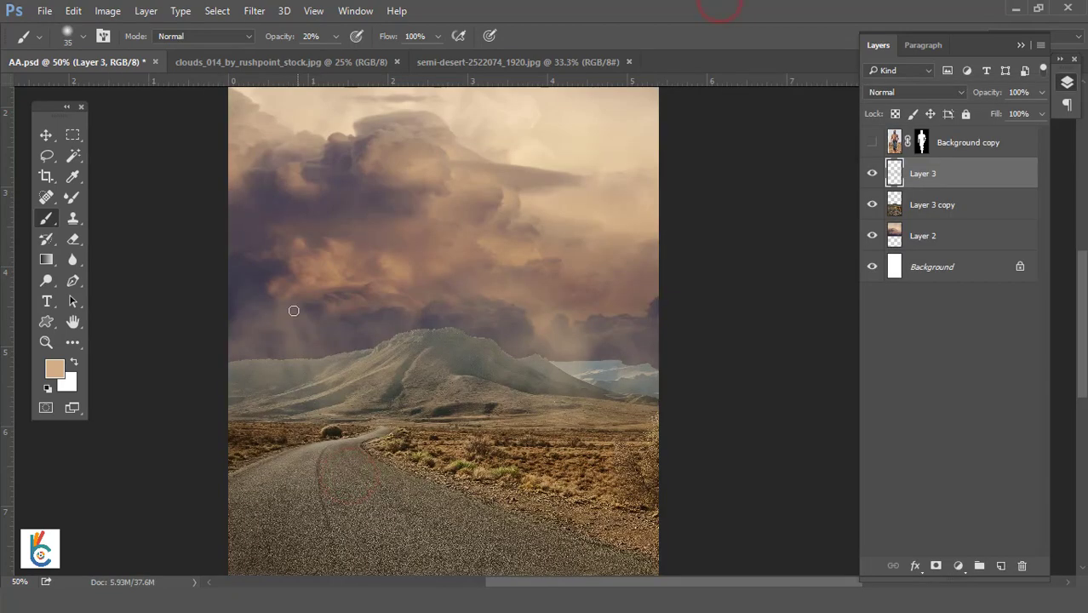
click(1003, 569)
drag(960, 177, 965, 207)
mouse_move(224, 363)
mouse_down()
mouse_move(332, 352)
mouse_move(625, 371)
mouse_up()
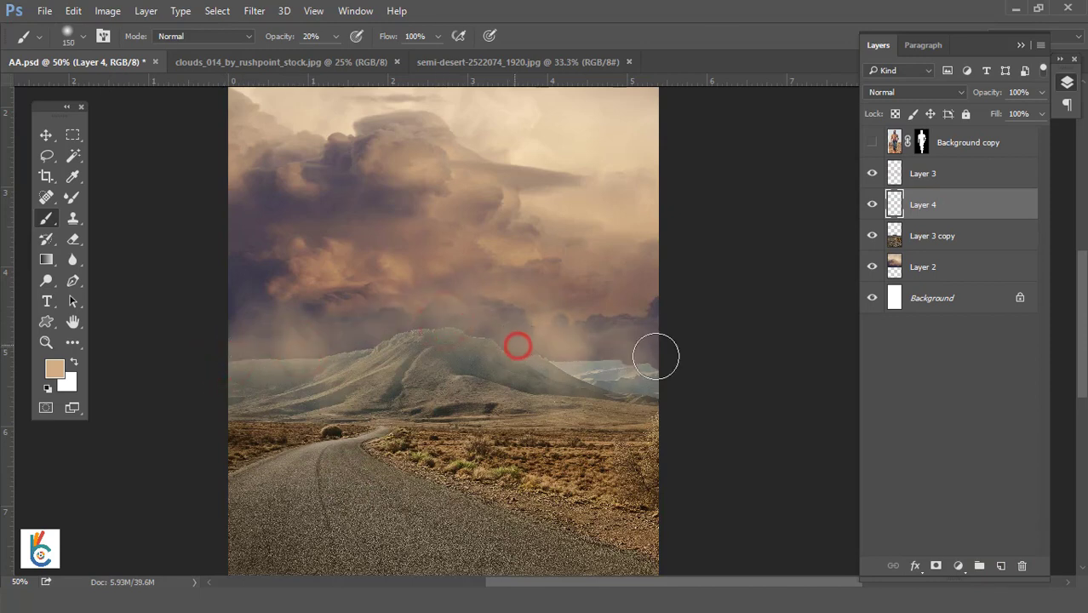
- Toggle Layer 3 copy's visibility to check the clouds, then add a layer mask to it
click(45, 134)
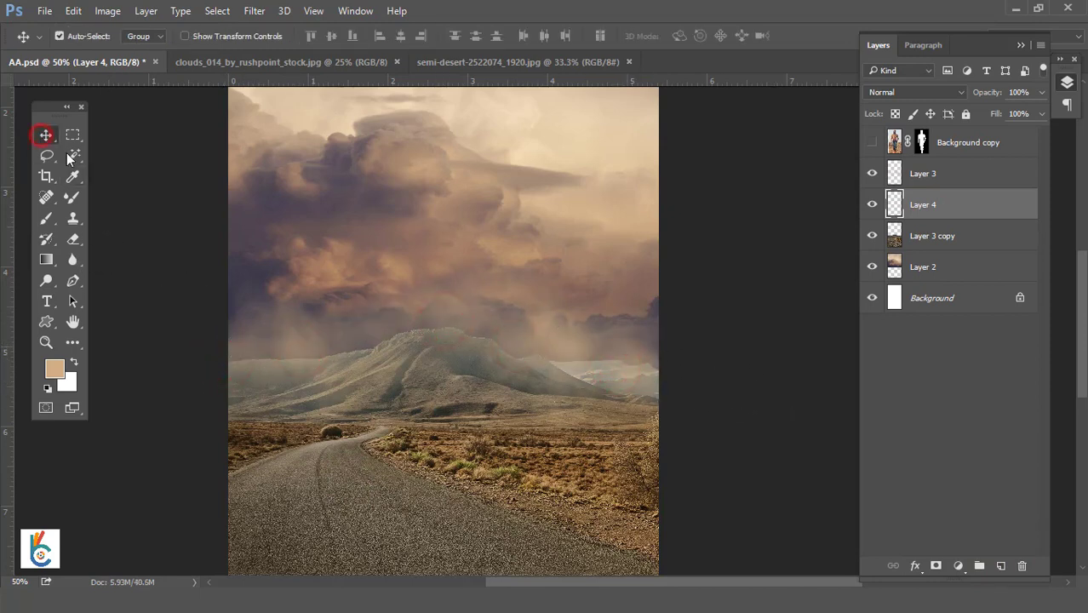
click(967, 264)
click(873, 237)
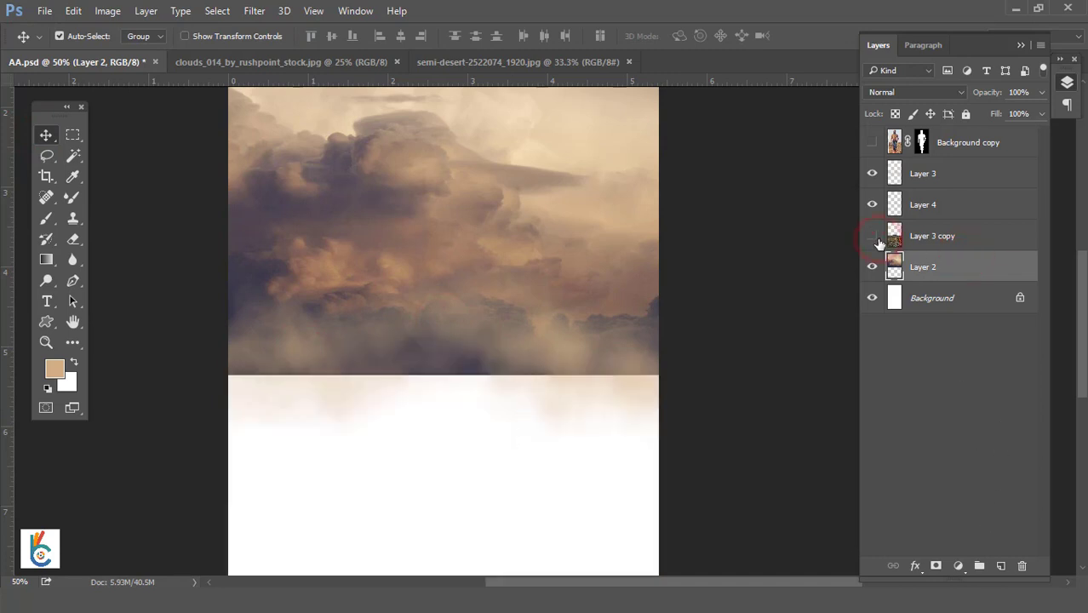
click(873, 236)
click(959, 246)
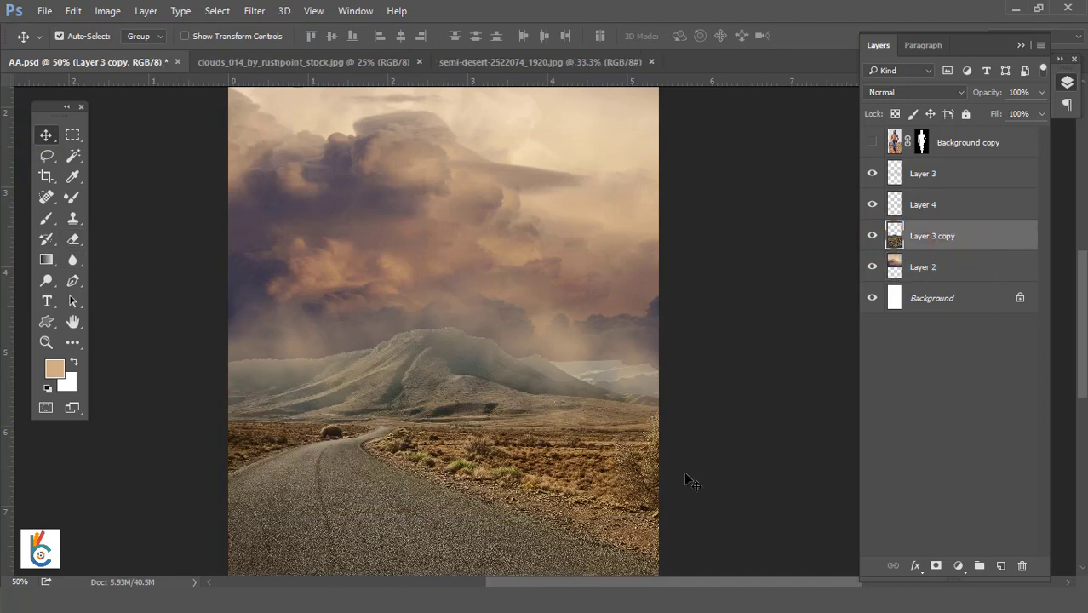
click(936, 567)
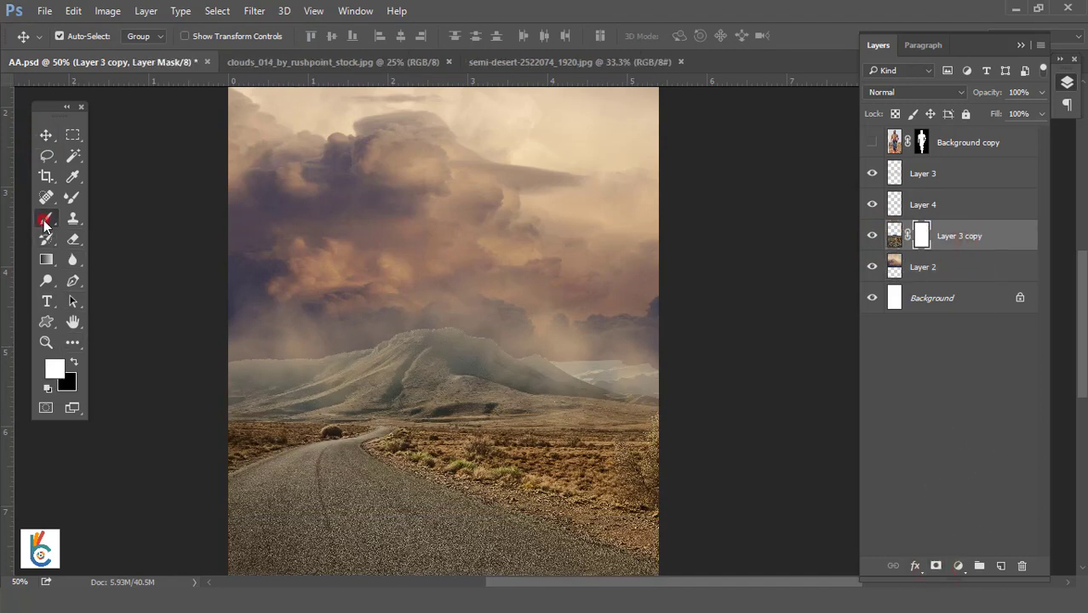
- Paint along the horizon on the mask with a 200 px brush to blend clouds into the mountain
click(44, 220)
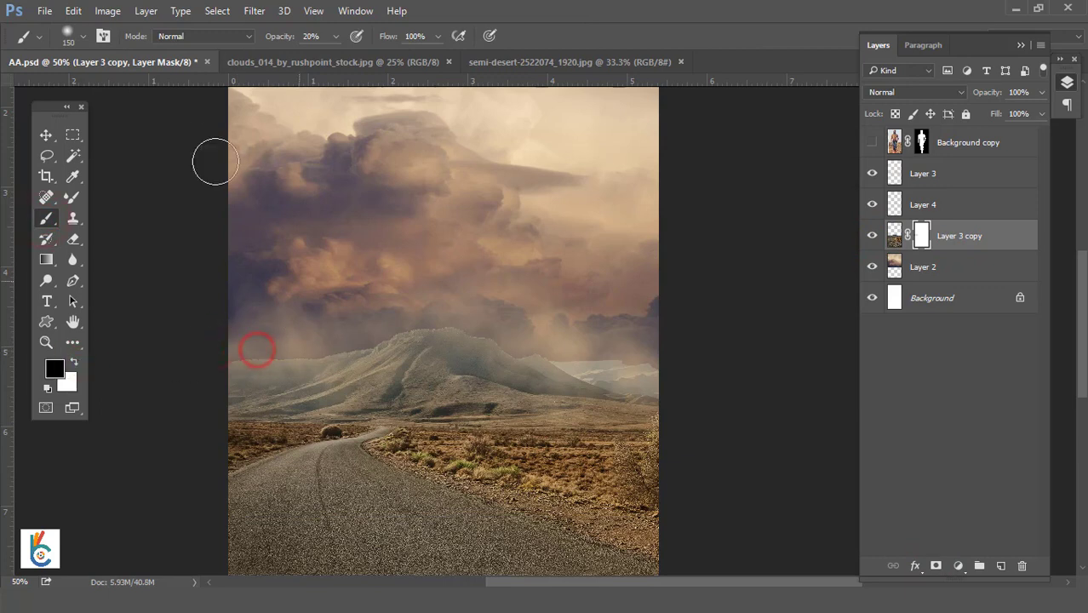
key(ctrl+z)
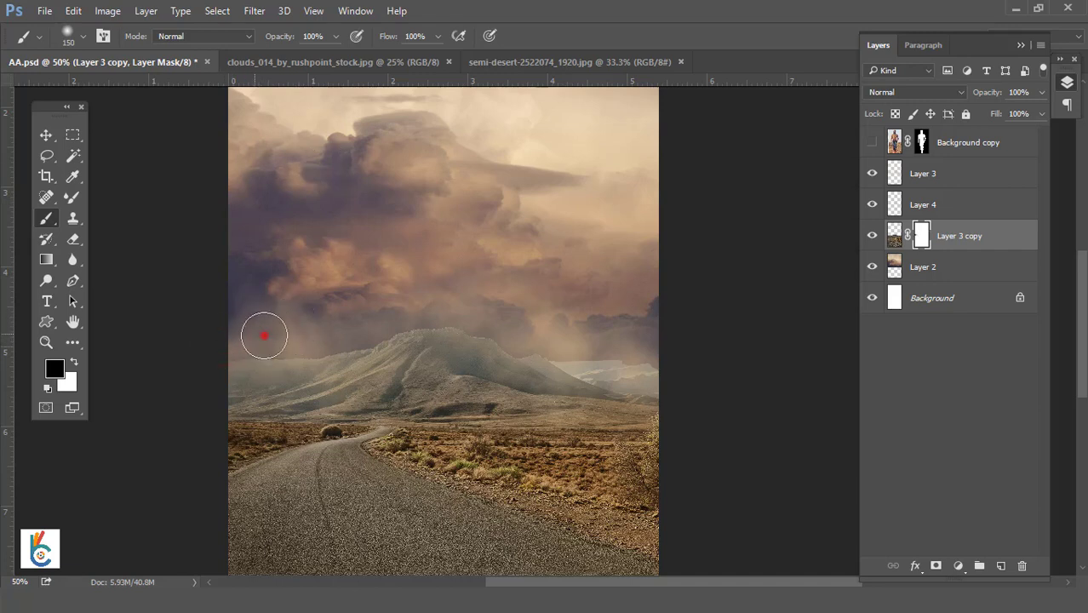
mouse_move(264, 336)
mouse_down()
mouse_move(434, 305)
mouse_move(612, 334)
mouse_up()
key(])
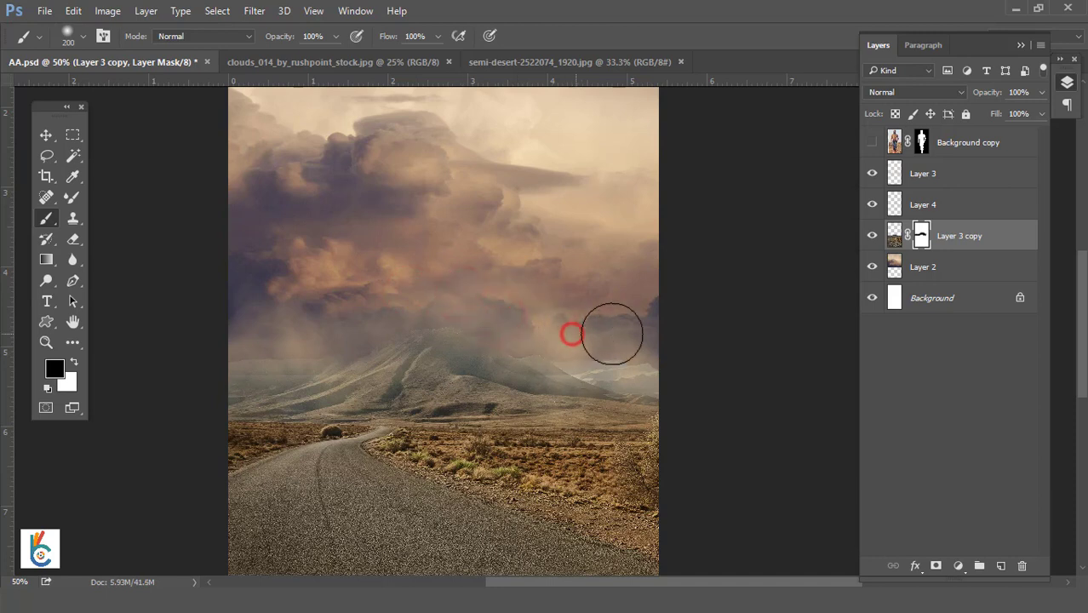
drag(627, 324, 247, 321)
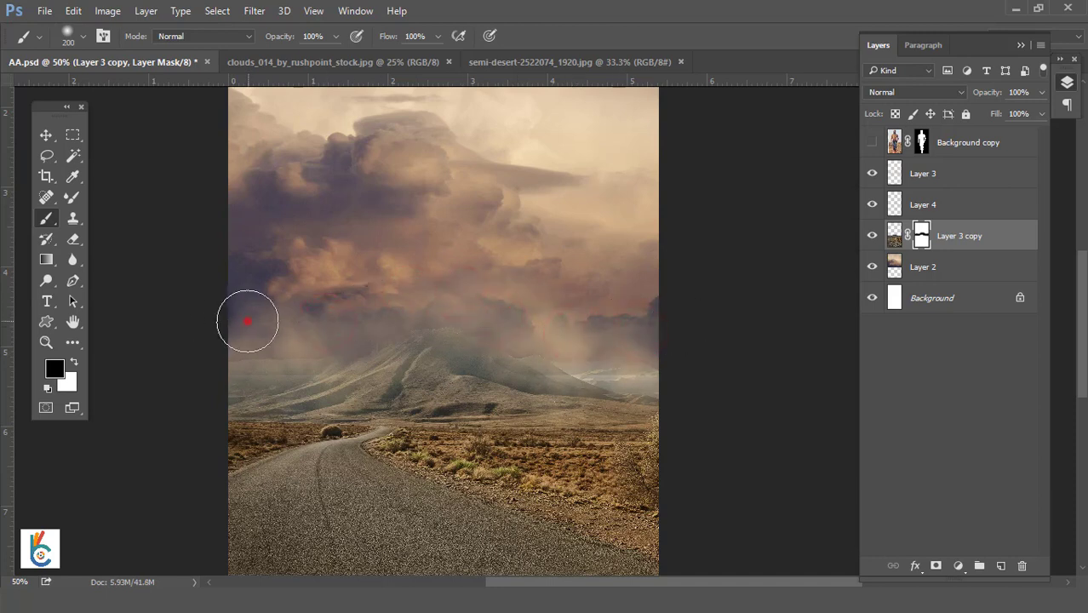
click(46, 135)
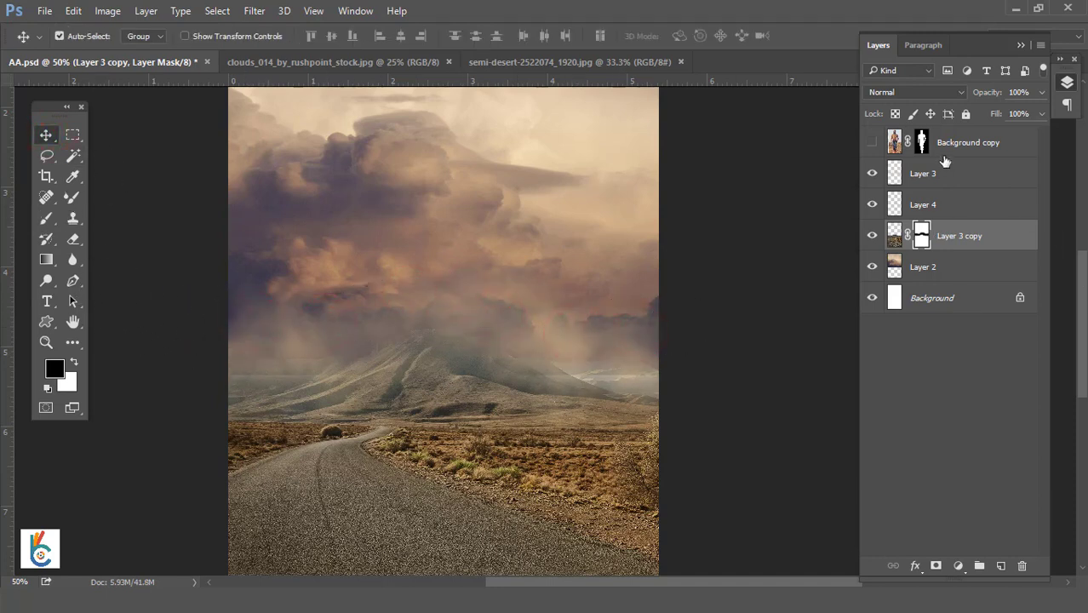
- Nudge Layer 2 with Free Transform, fit the image on screen and save AA.psd
click(924, 266)
key(ctrl+t)
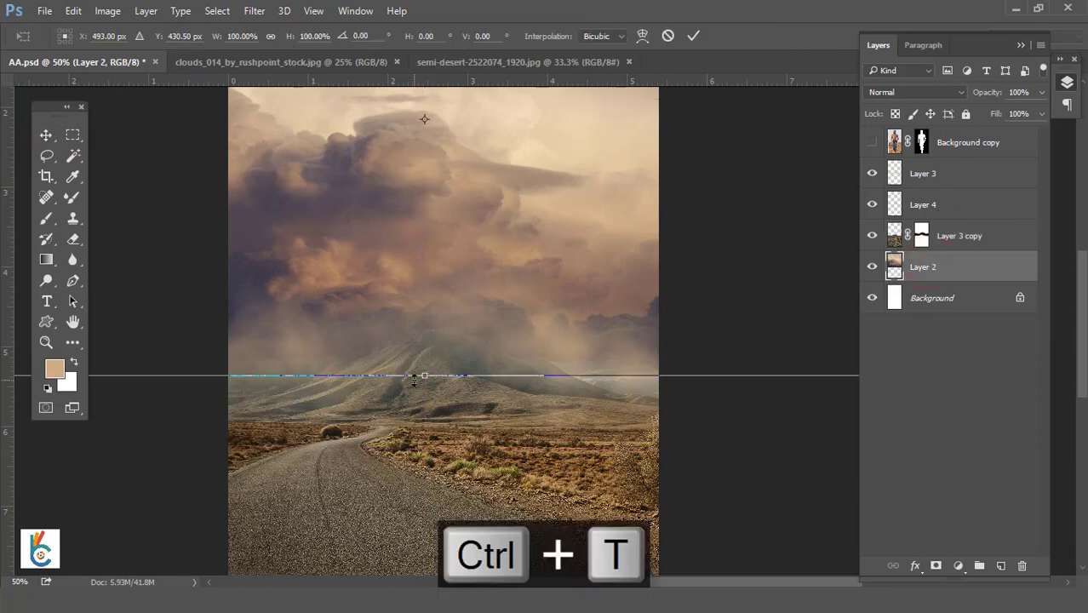
drag(414, 378, 430, 389)
click(695, 36)
right_click(450, 269)
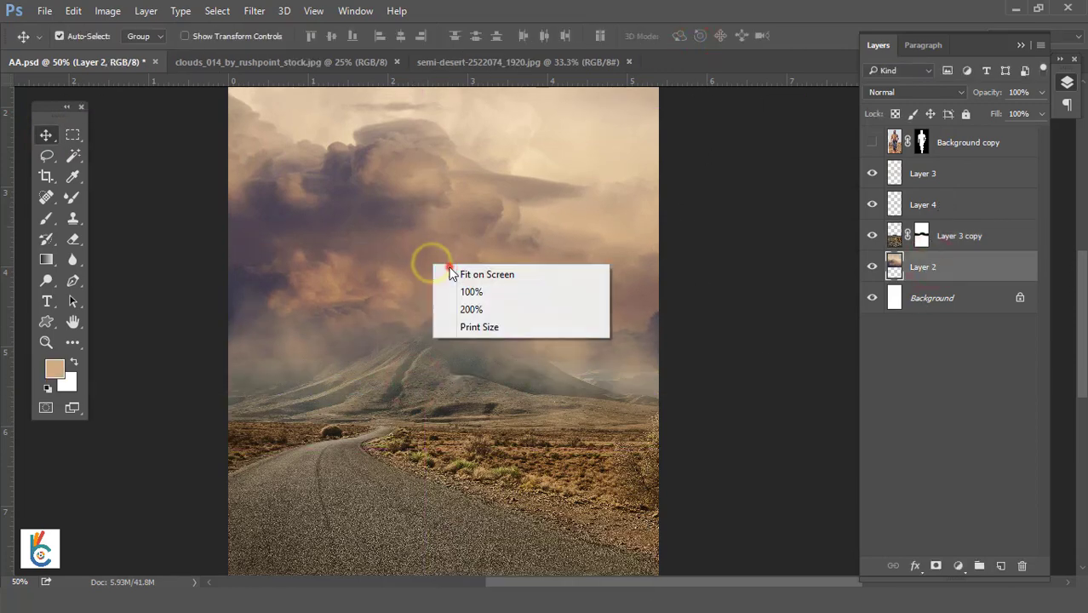
click(458, 269)
key(ctrl+s)
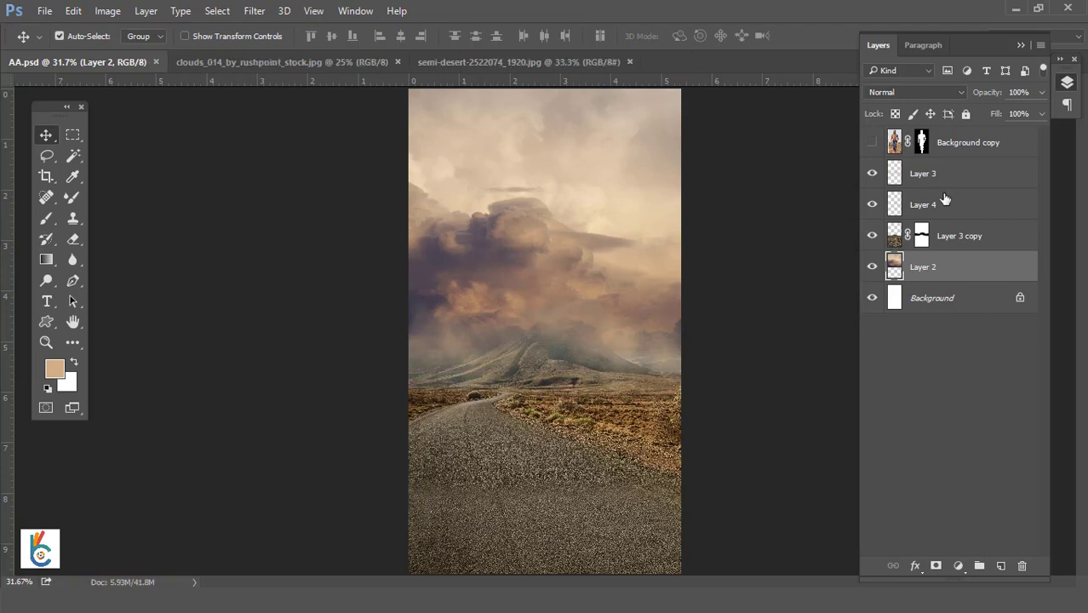
- Zoom to 50% and pan to show the road, mountain and more sky
ctrl+space+click(573, 418)
ctrl+space+click(569, 417)
mouse_move(528, 441)
mouse_down()
mouse_move(474, 357)
mouse_move(479, 454)
mouse_up()
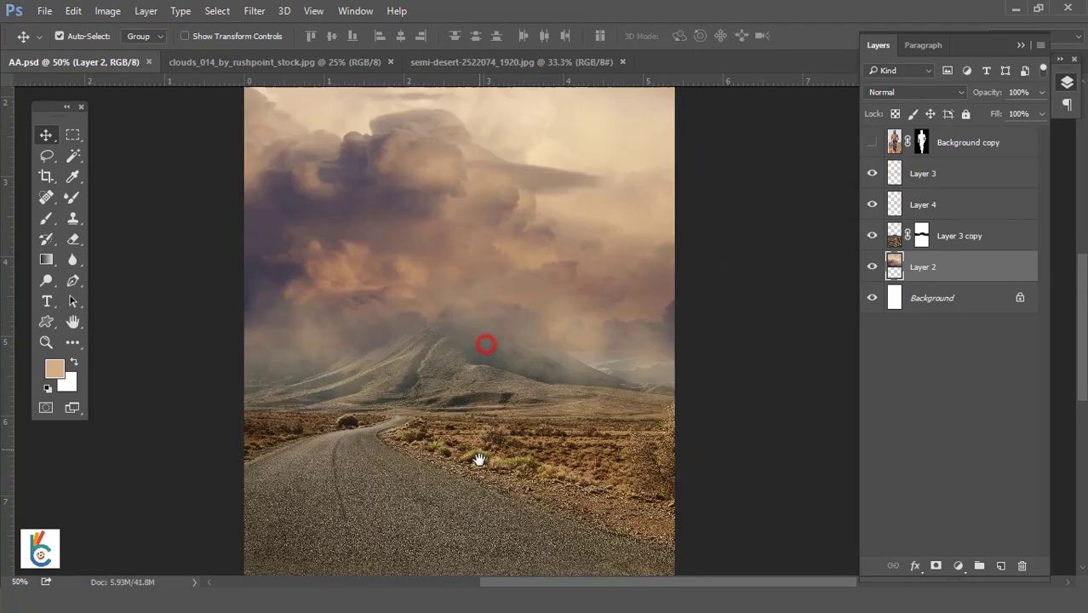
drag(476, 376, 475, 267)
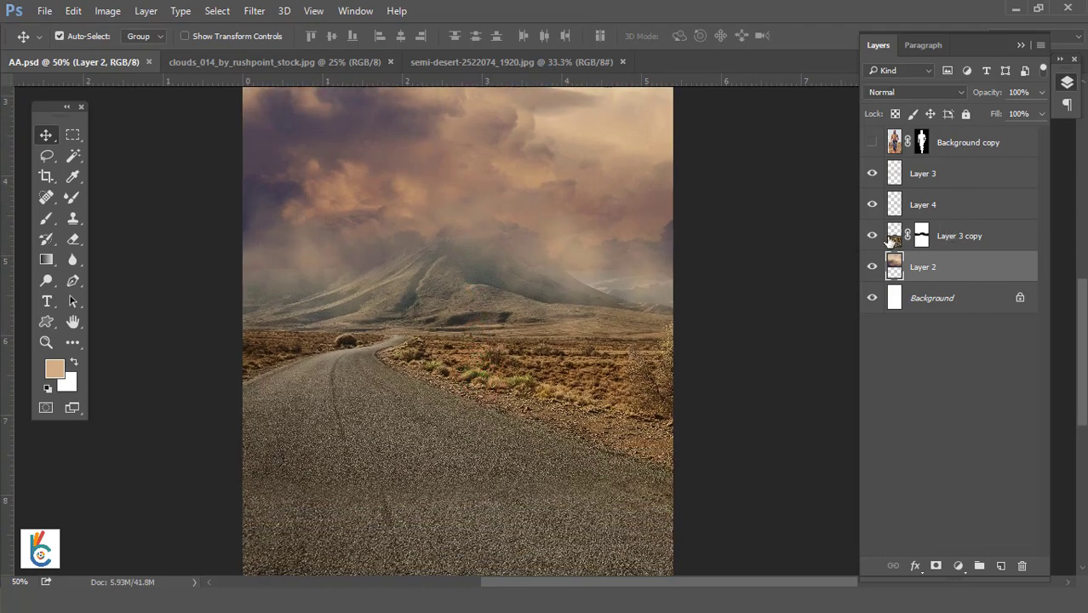
- Shift Layer 3 copy's midtones toward red with Color Balance Cyan-Red +17
click(890, 238)
click(872, 236)
click(872, 236)
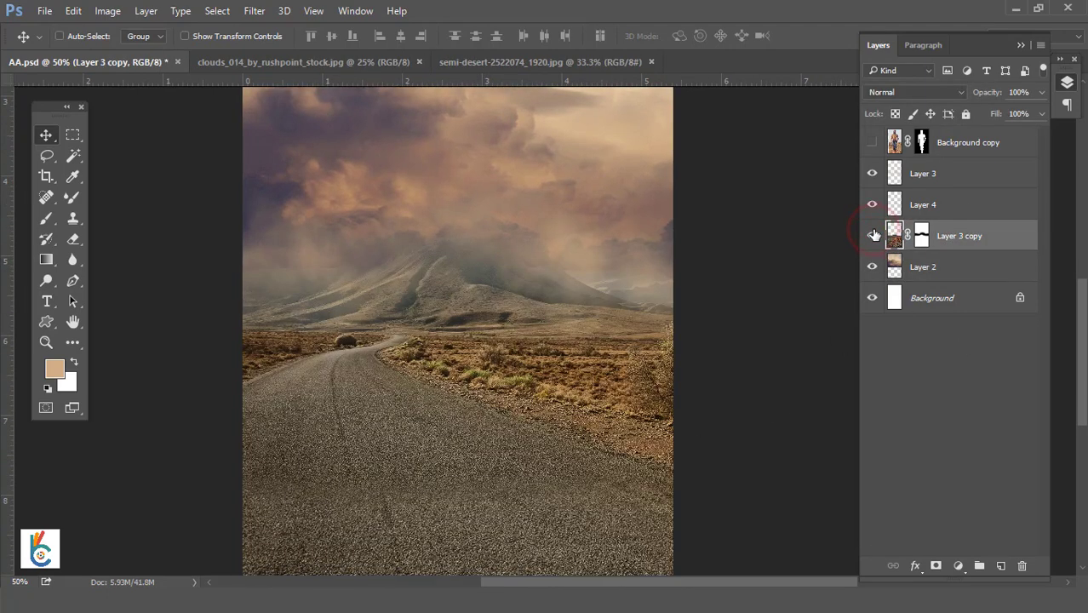
key(ctrl+b)
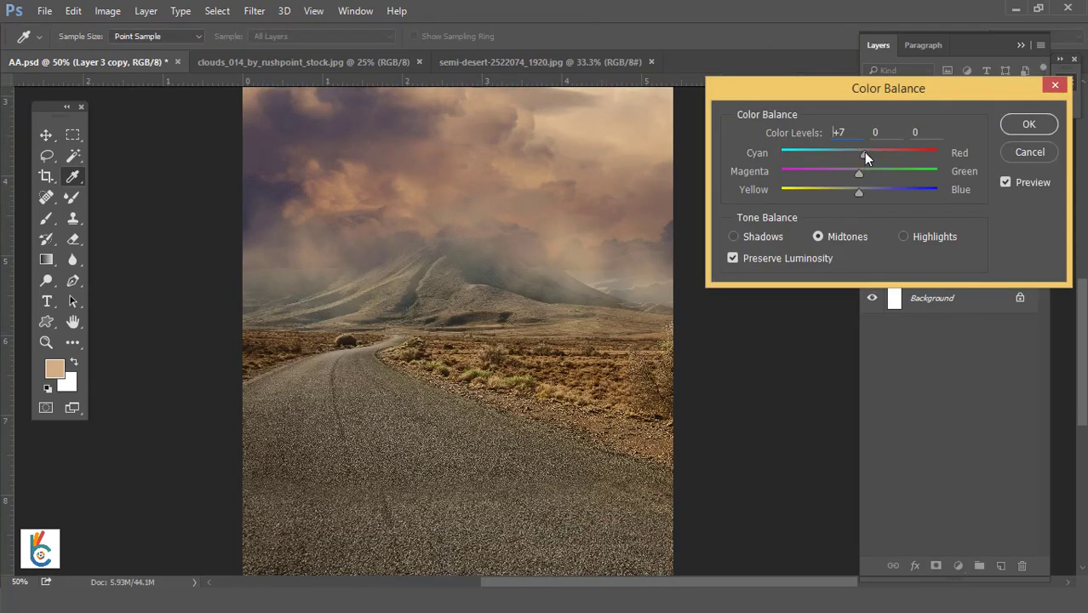
click(873, 153)
key(Tab)
key(Tab)
click(1029, 124)
- Fit the image on screen, save AA.psd, and switch to the clouds source image
key(v)
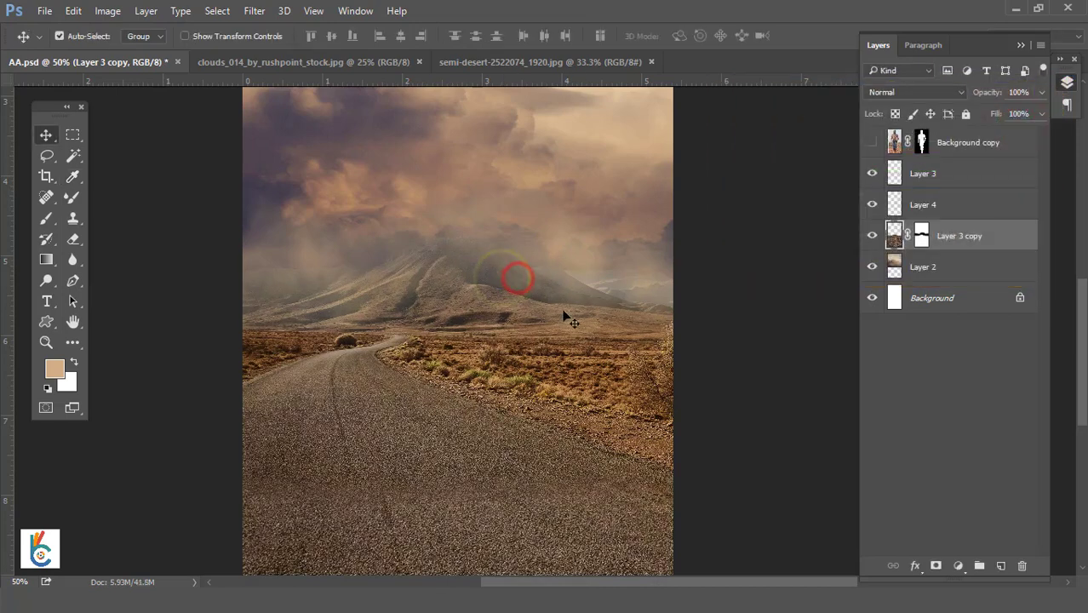
right_click(564, 291)
click(614, 310)
key(ctrl+z)
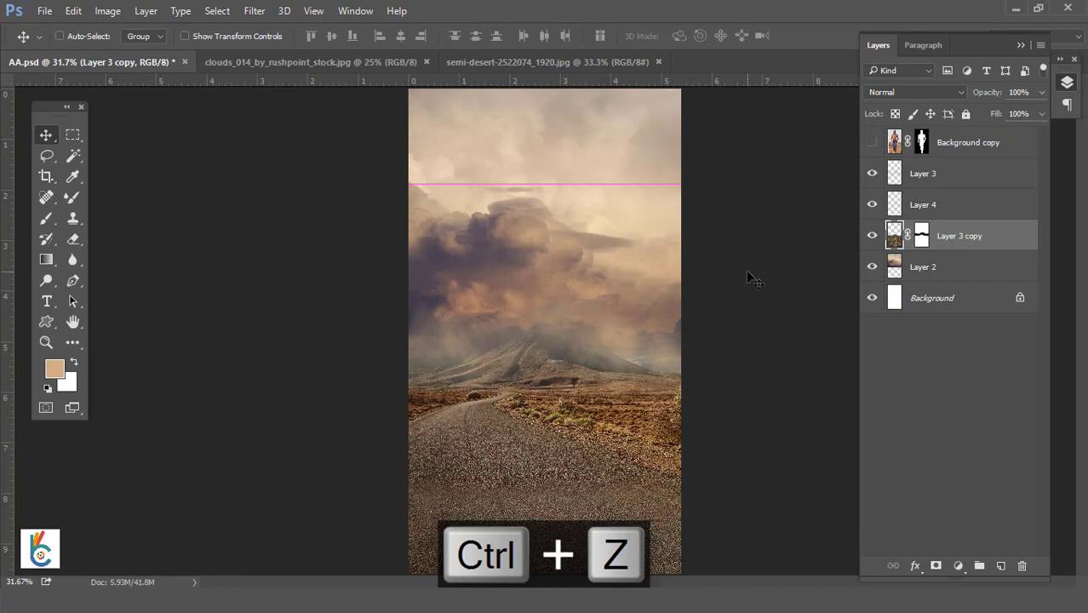
key(ctrl+s)
key(ctrl+Tab)
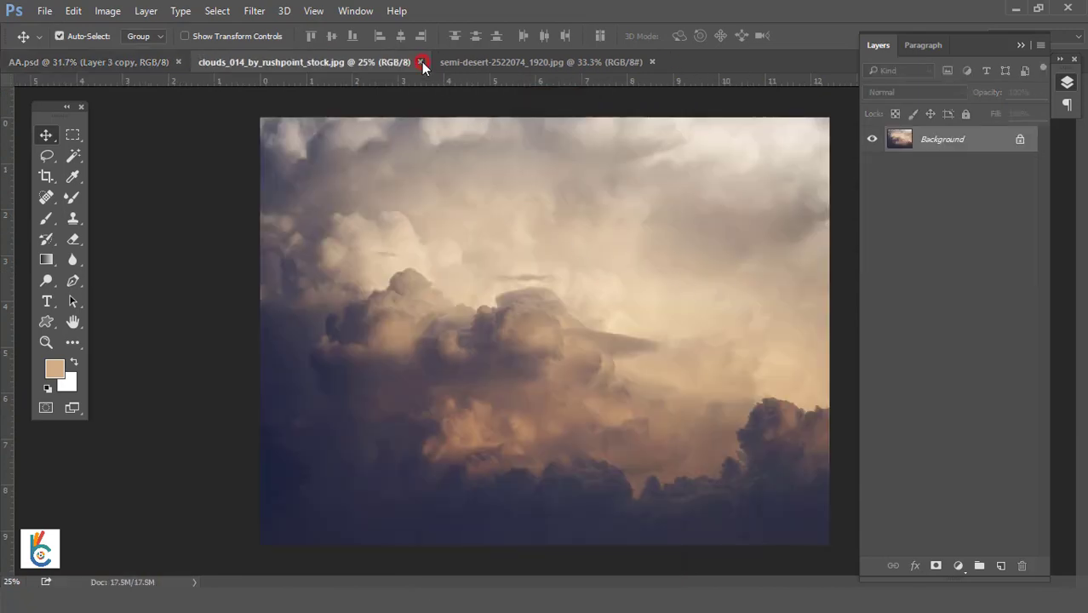
- Close the clouds and semi-desert source images and show the man's Background copy layer
click(422, 63)
click(338, 64)
click(417, 63)
right_click(512, 279)
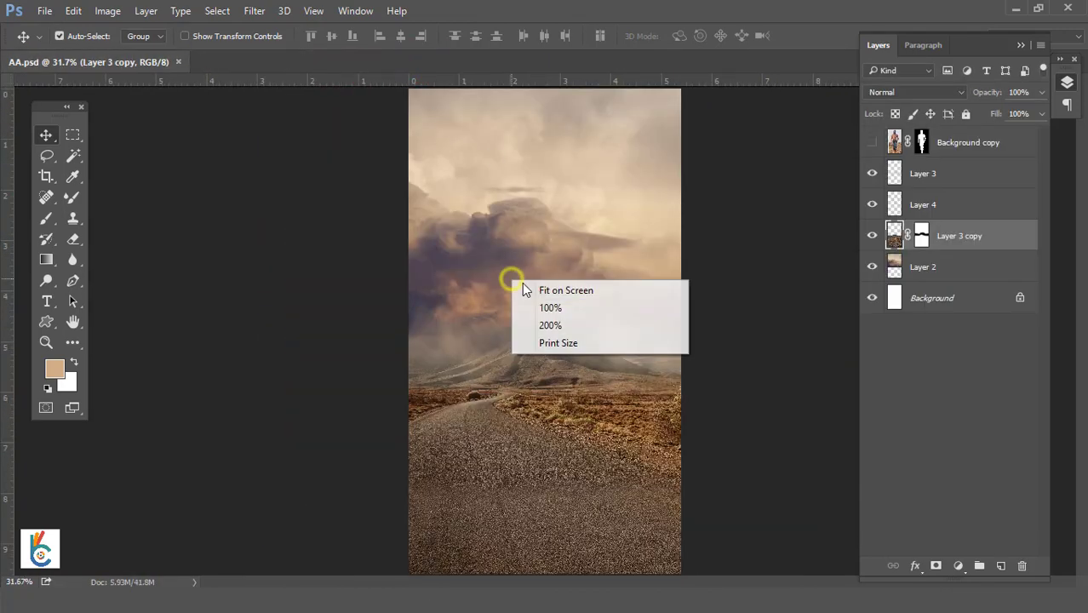
click(535, 290)
click(871, 142)
click(548, 287)
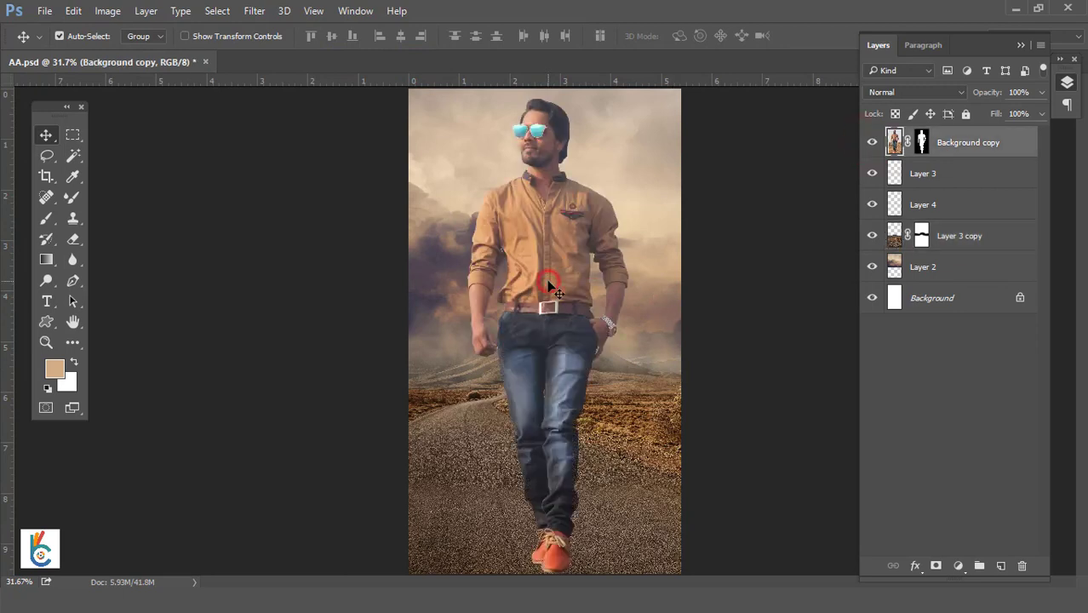
- Scale the cutout man to about 80% and shift him to the right
key(ctrl+t)
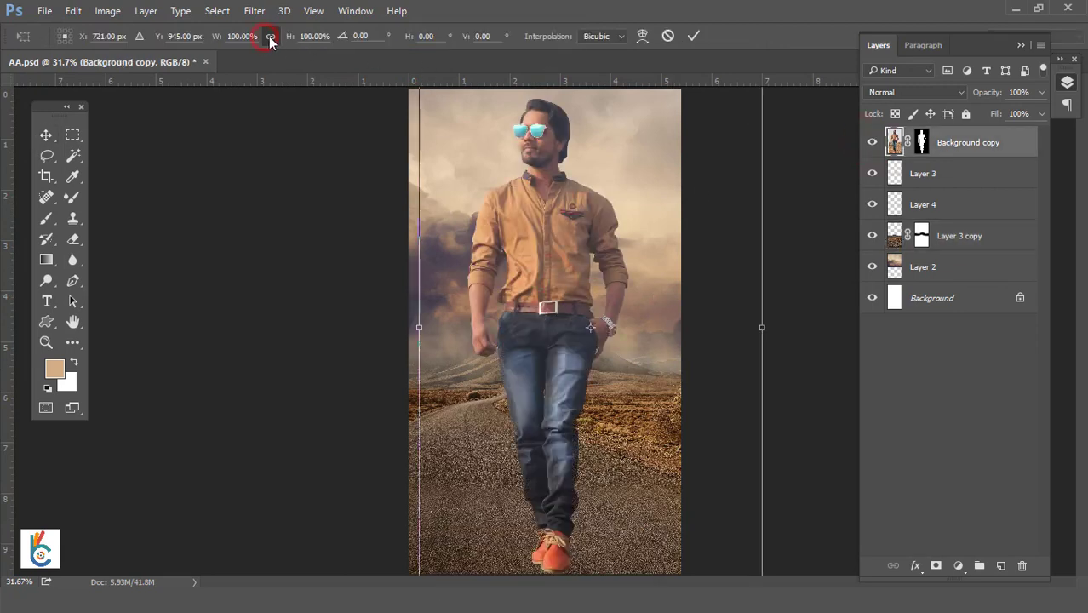
drag(221, 41, 198, 45)
drag(570, 277, 542, 297)
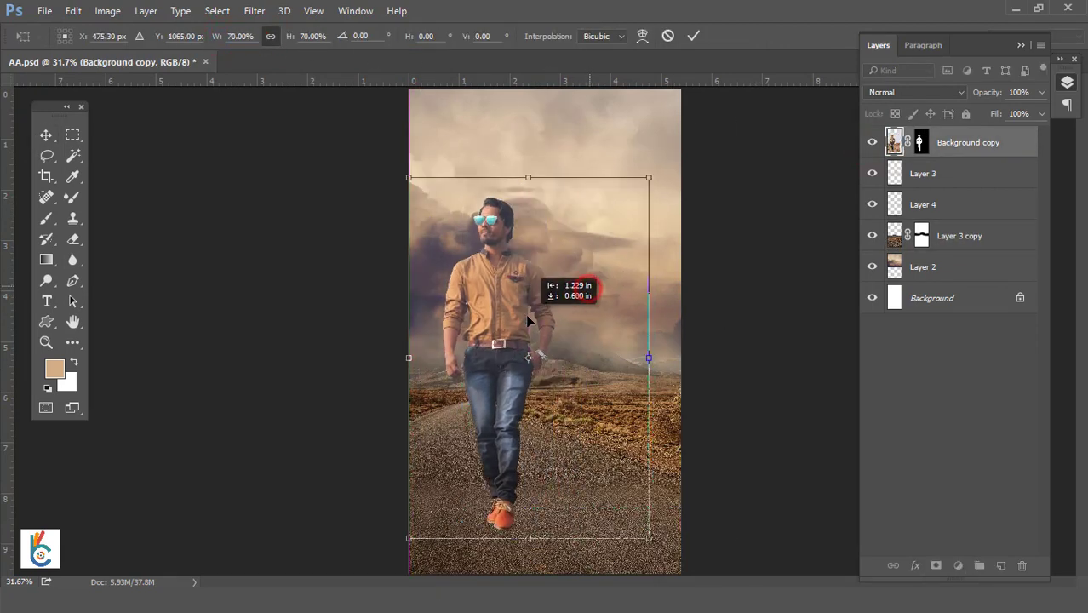
drag(665, 157, 682, 131)
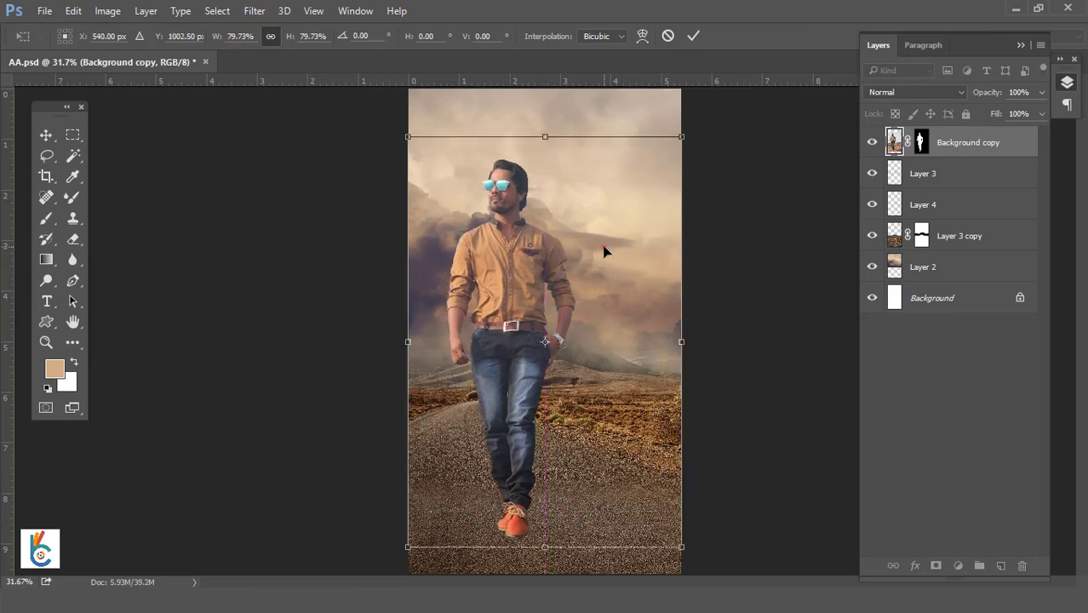
drag(603, 250, 629, 251)
click(693, 38)
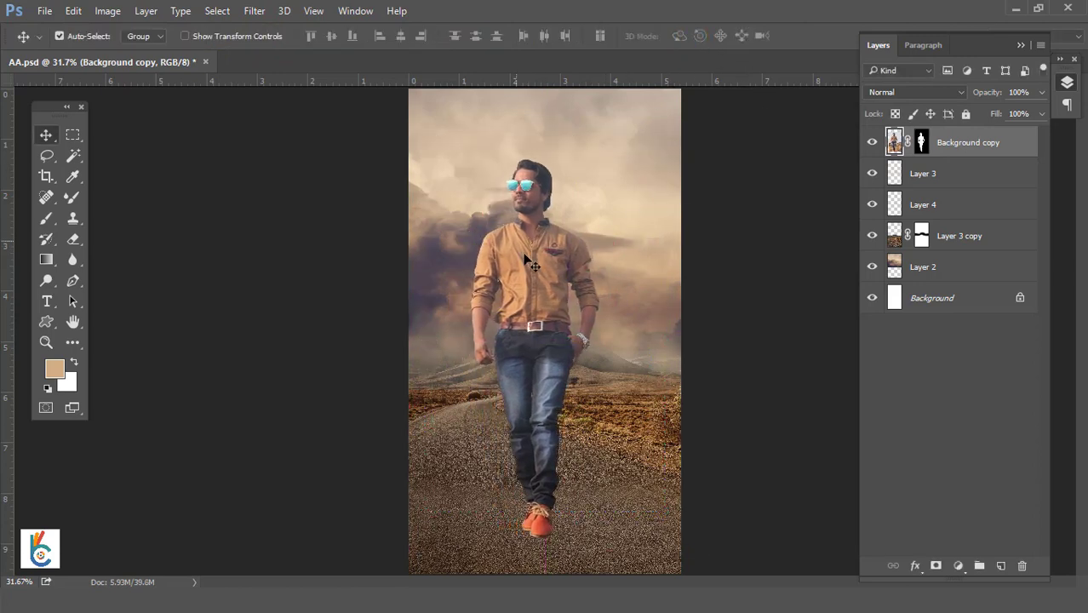
- Move the man up and scale him again to about 92% on the road
drag(535, 309, 536, 282)
key(ctrl+t)
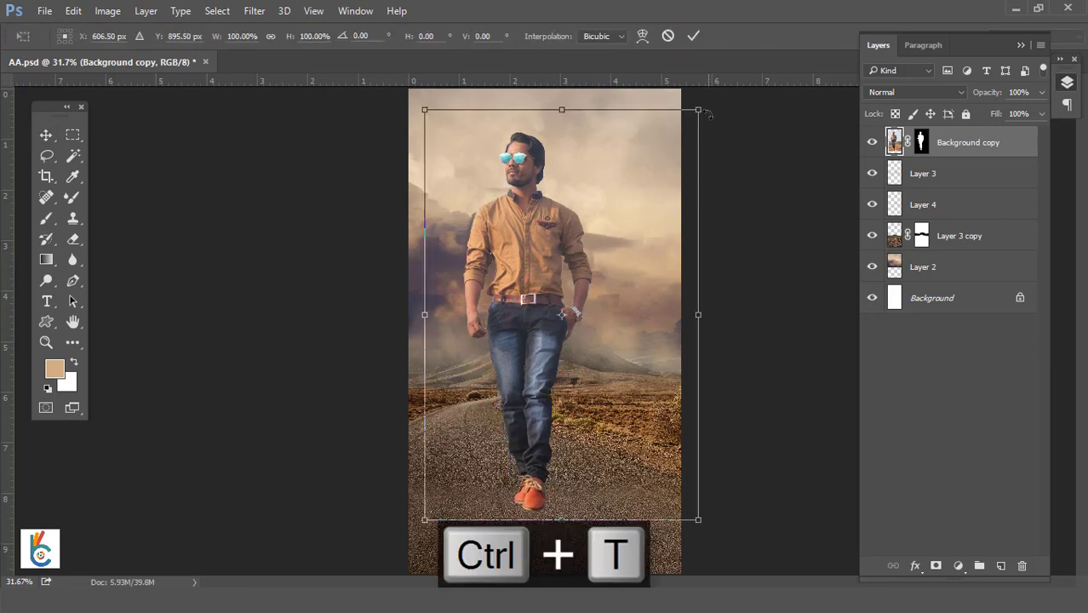
drag(696, 107, 675, 144)
drag(557, 248, 562, 247)
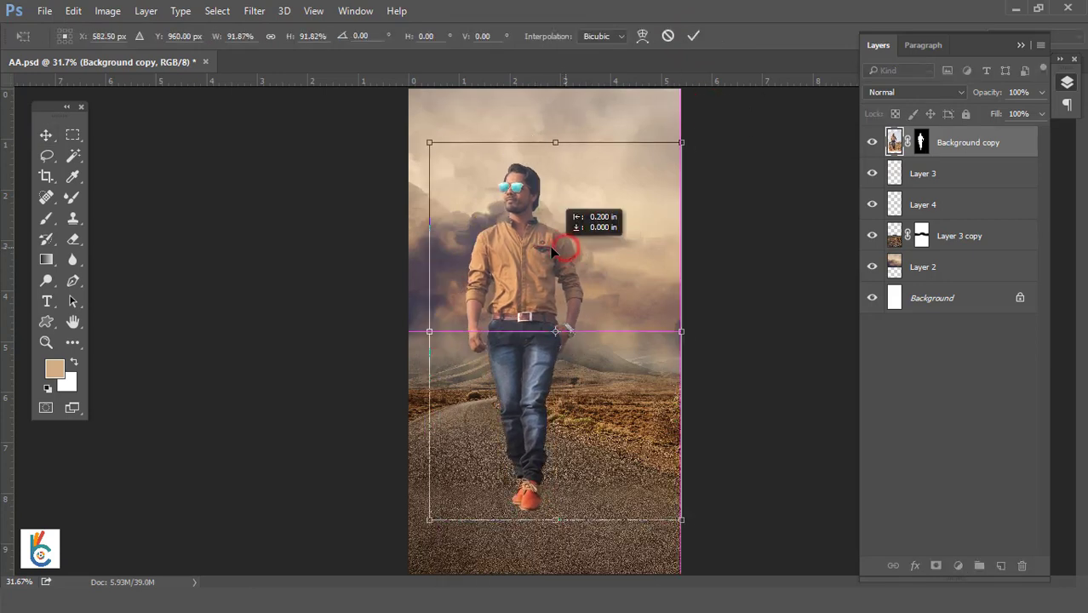
click(693, 36)
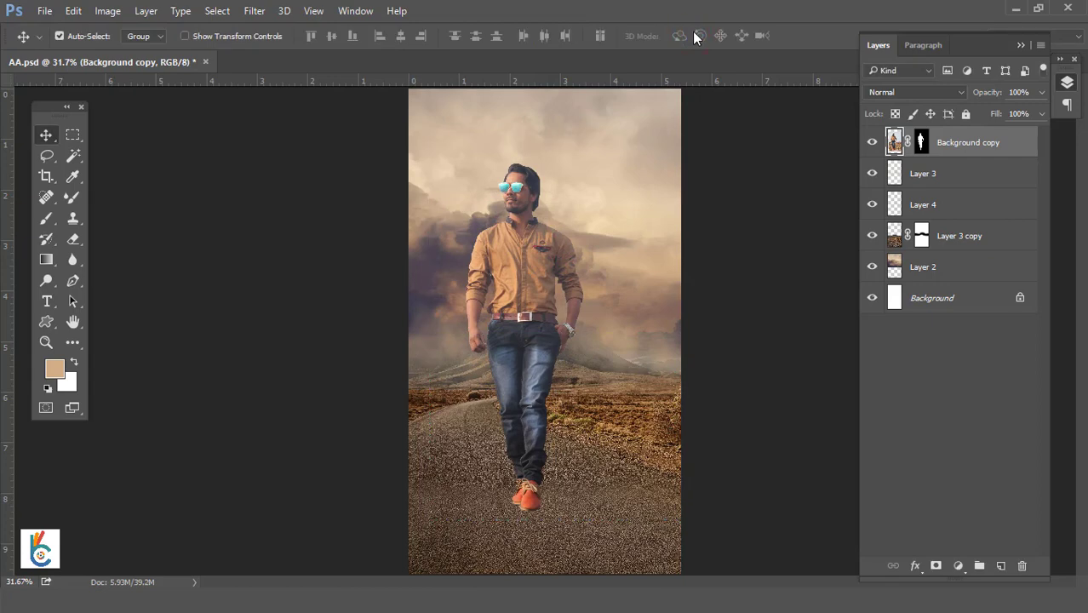
- Zoom to 50% and proportionally scale the man to 83%, moving him lower on the road
key(ctrl+plus)
key(ctrl+plus)
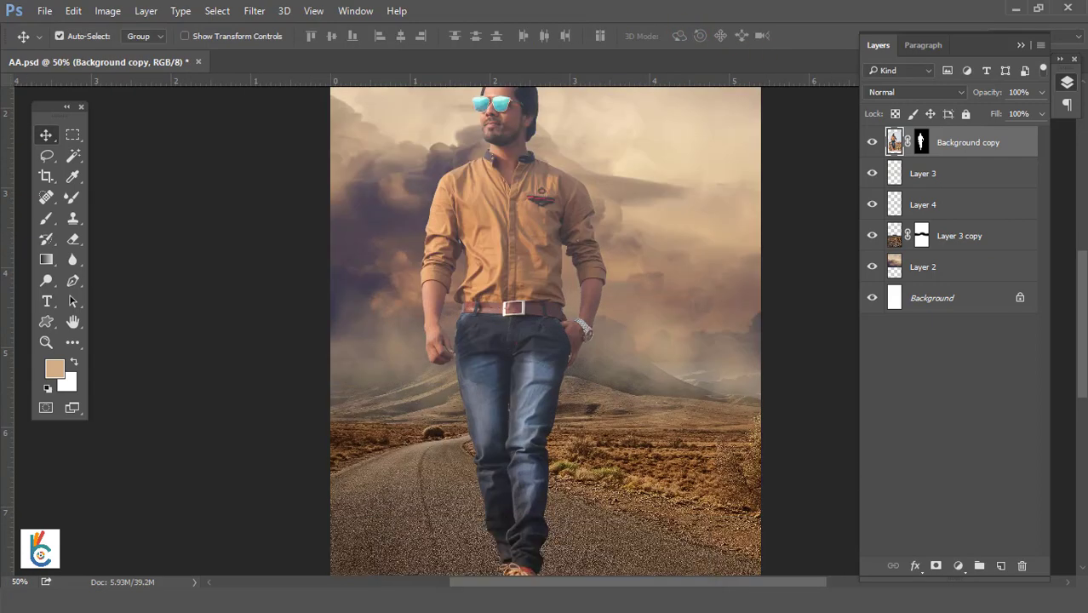
mouse_move(622, 444)
mouse_down()
mouse_move(606, 322)
mouse_move(468, 516)
mouse_up()
key(ctrl+t)
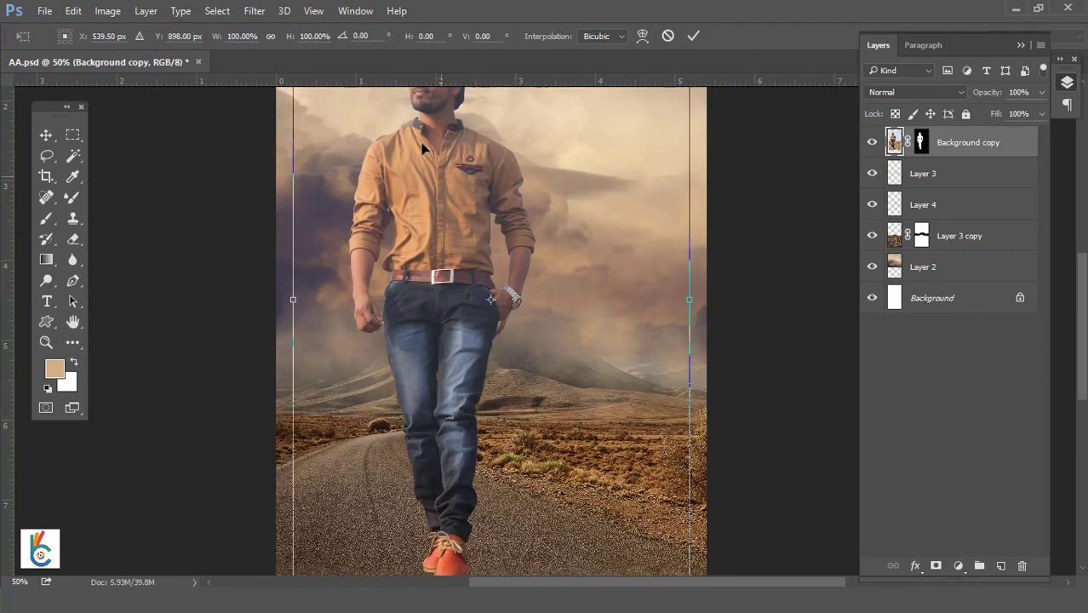
click(271, 38)
drag(214, 40, 199, 41)
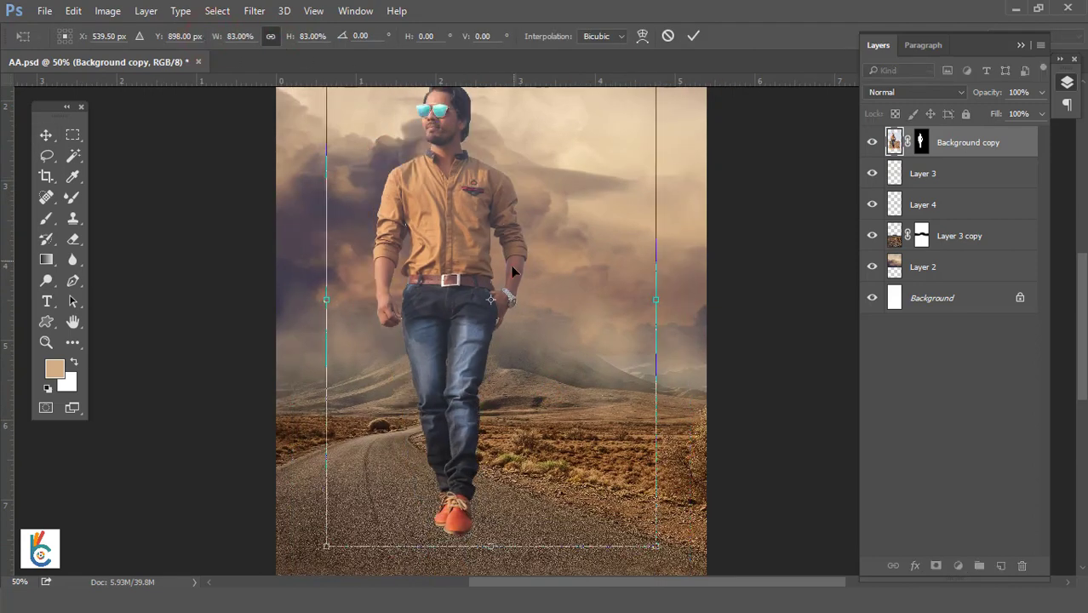
mouse_move(509, 297)
mouse_down()
mouse_move(506, 316)
mouse_move(505, 216)
mouse_up()
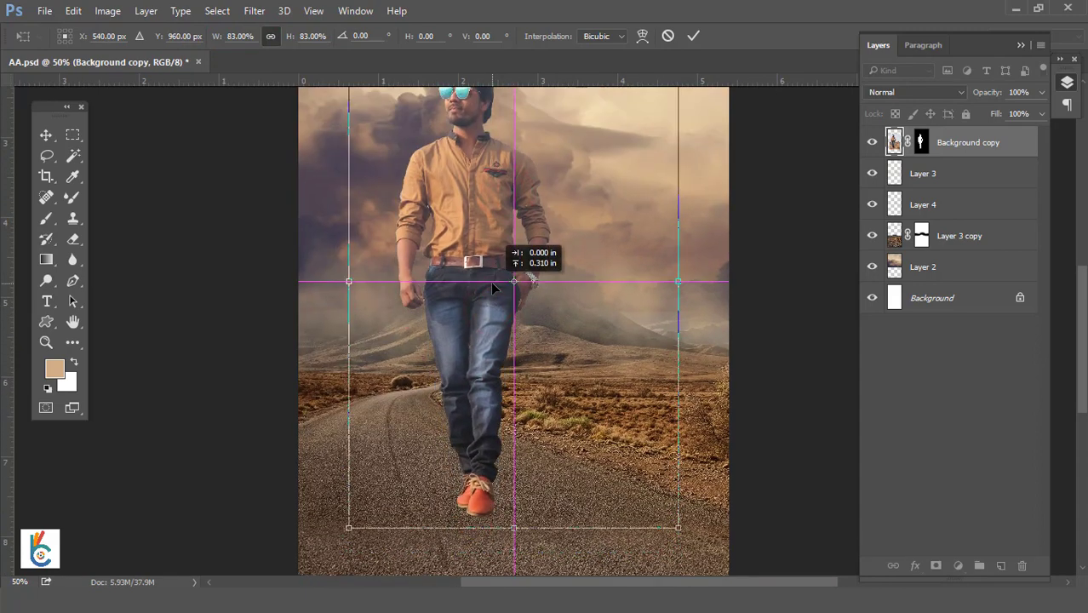
mouse_move(505, 216)
mouse_down()
mouse_move(490, 281)
mouse_move(549, 293)
mouse_move(532, 325)
mouse_move(546, 325)
mouse_up()
- Fit the whole image on screen and save AA.psd
right_click(506, 266)
click(529, 281)
click(667, 35)
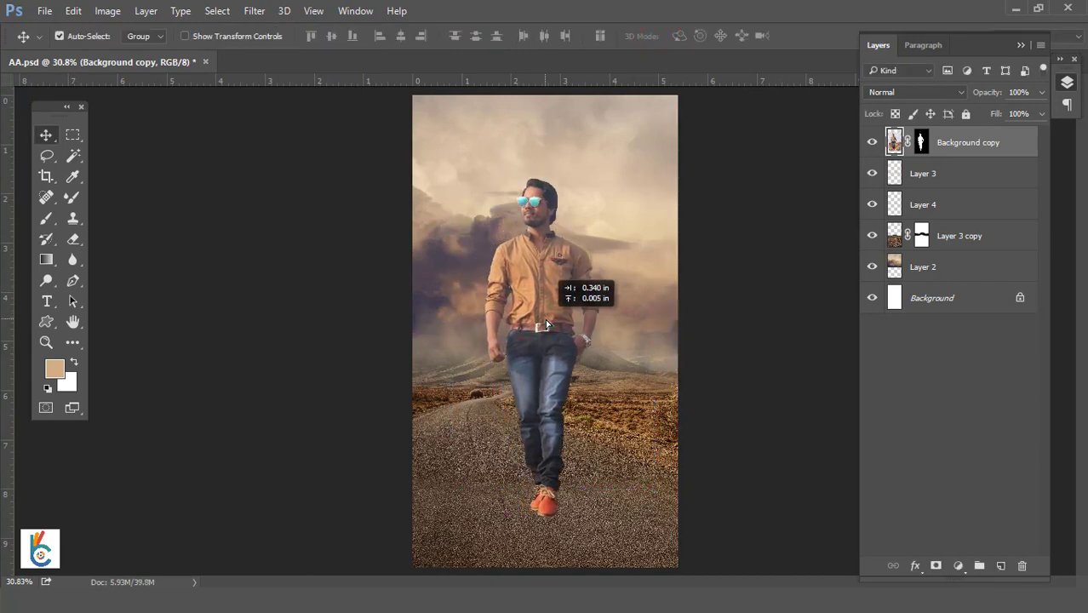
key(ctrl+0)
key(ctrl+s)
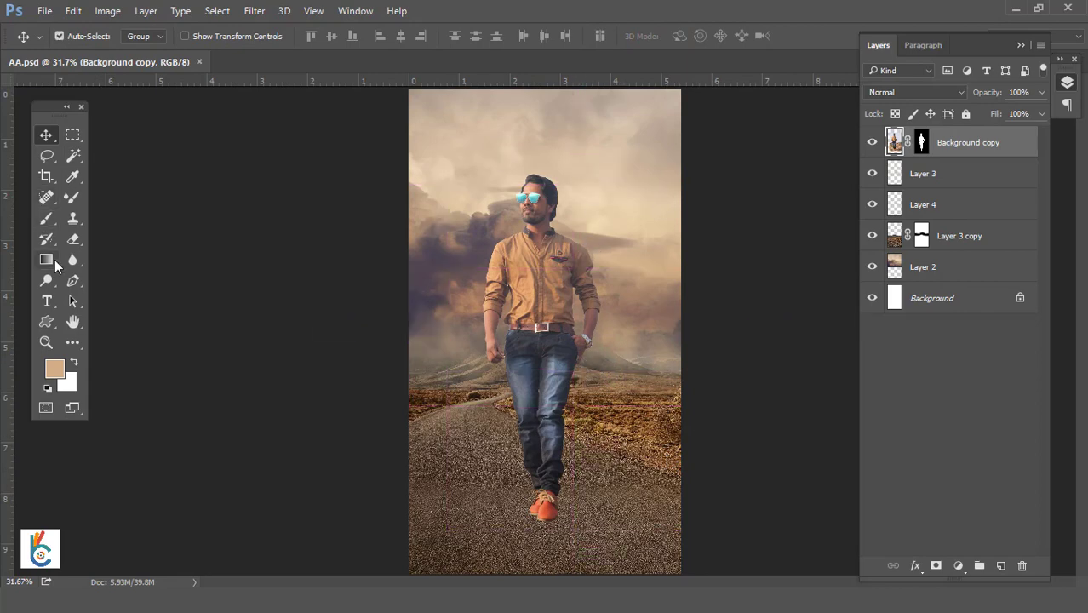
- Crop the canvas with no W×H preset, raising the bottom edge to trim the scene
click(51, 181)
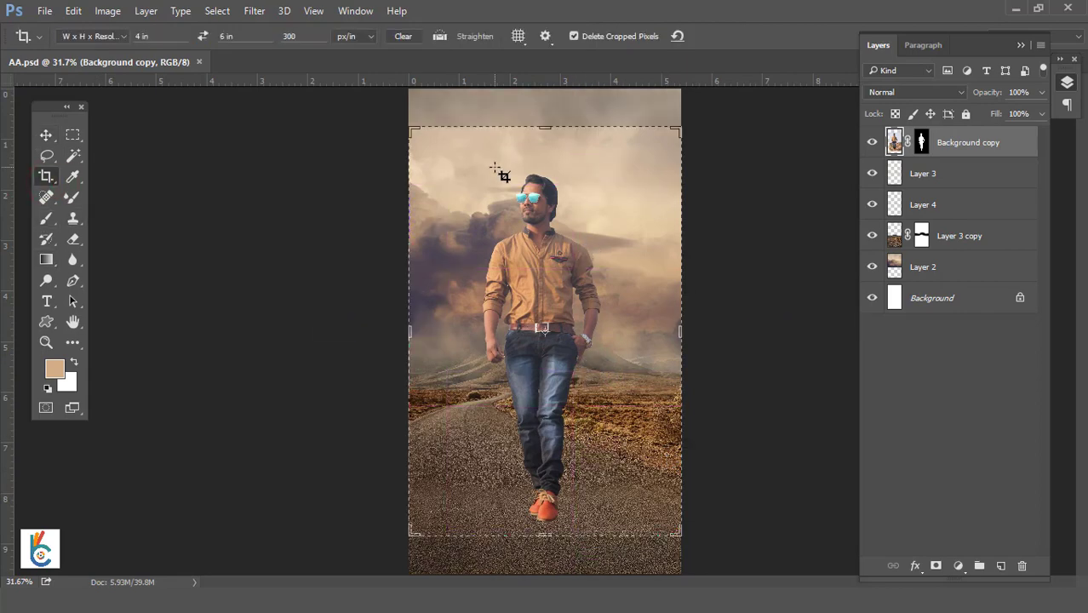
click(677, 37)
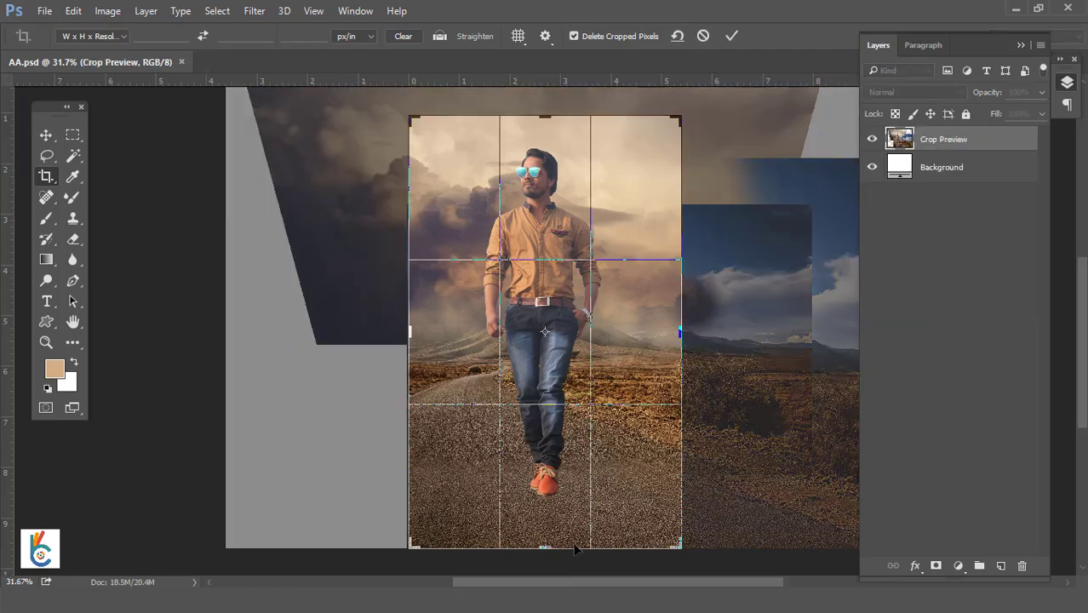
drag(545, 547, 545, 537)
click(732, 36)
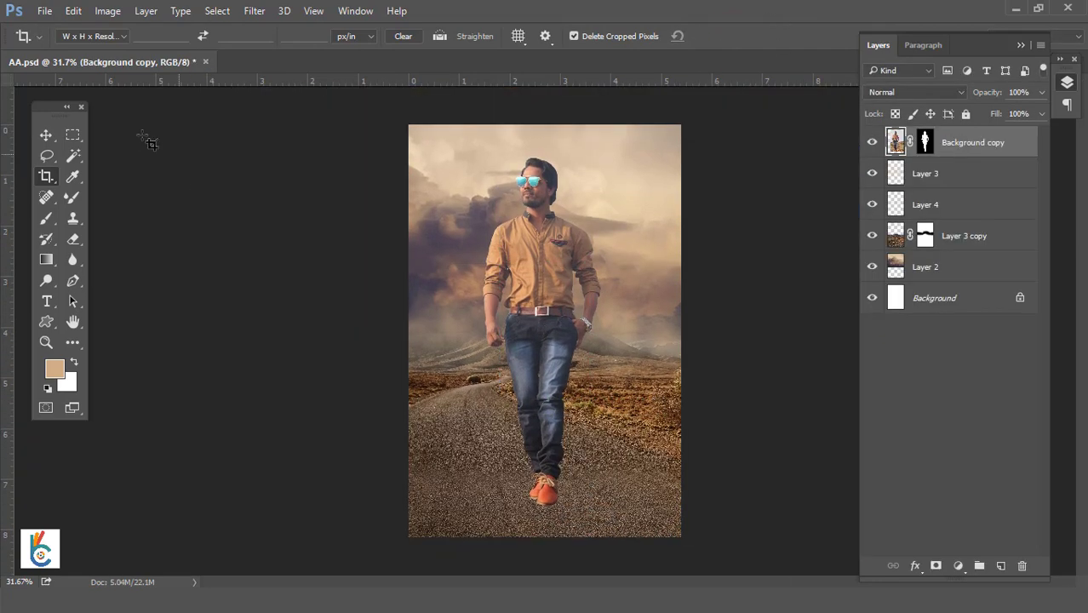
click(52, 132)
- Apply Auto Tone and Auto Color to the man, then step back one adjustment
ctrl+click(614, 291)
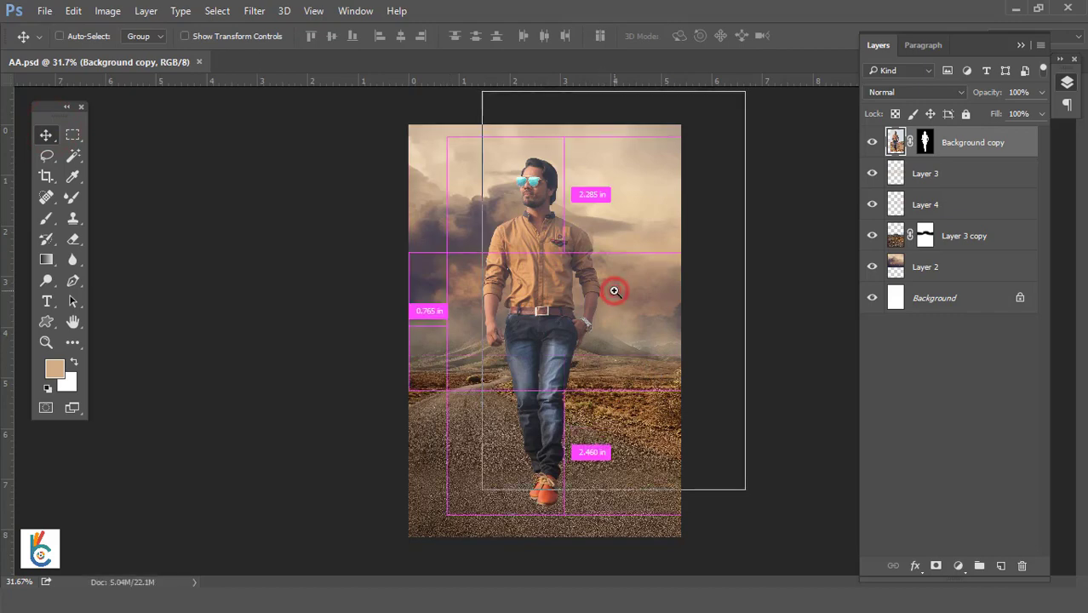
ctrl+click(490, 170)
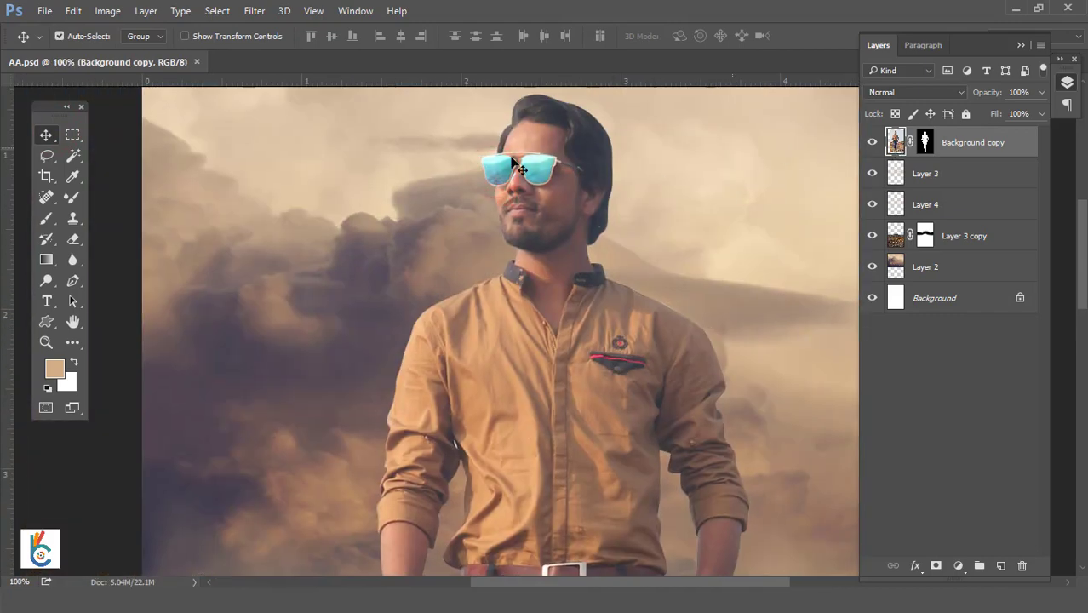
click(107, 10)
click(145, 71)
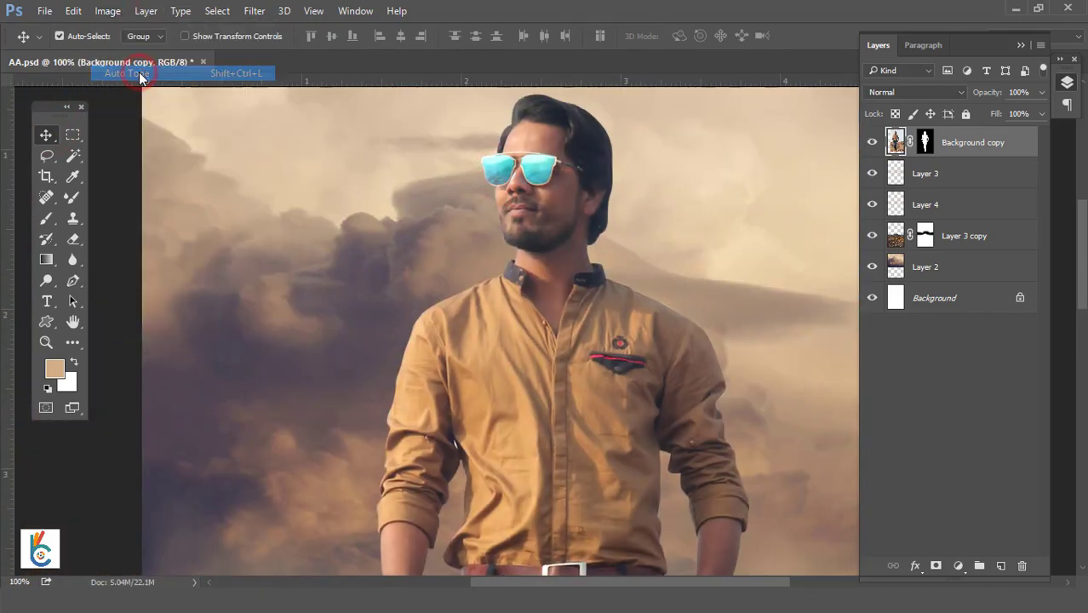
click(108, 10)
click(128, 103)
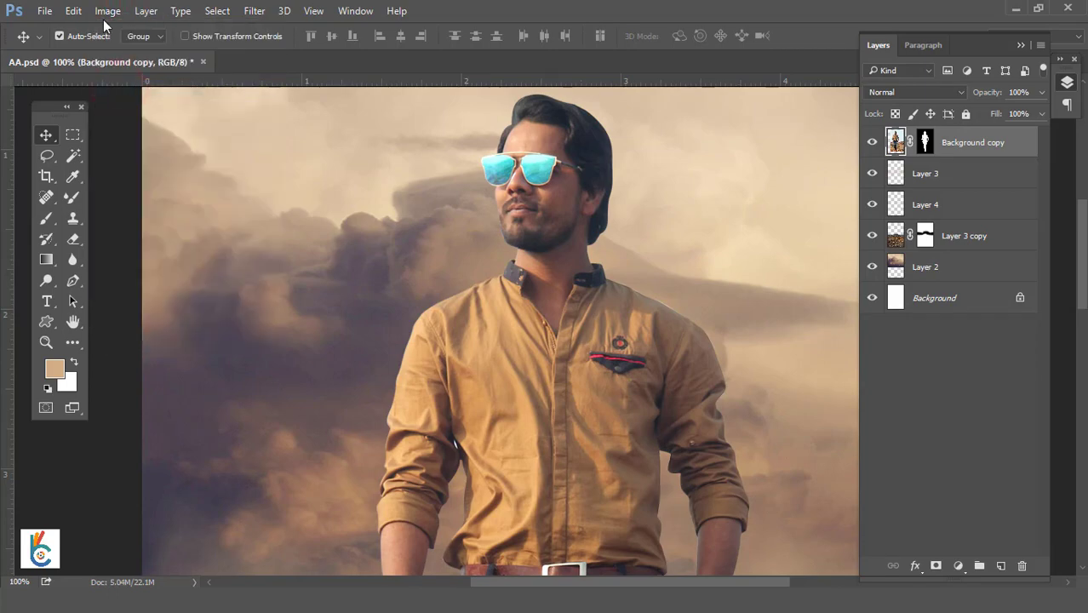
click(107, 10)
click(119, 103)
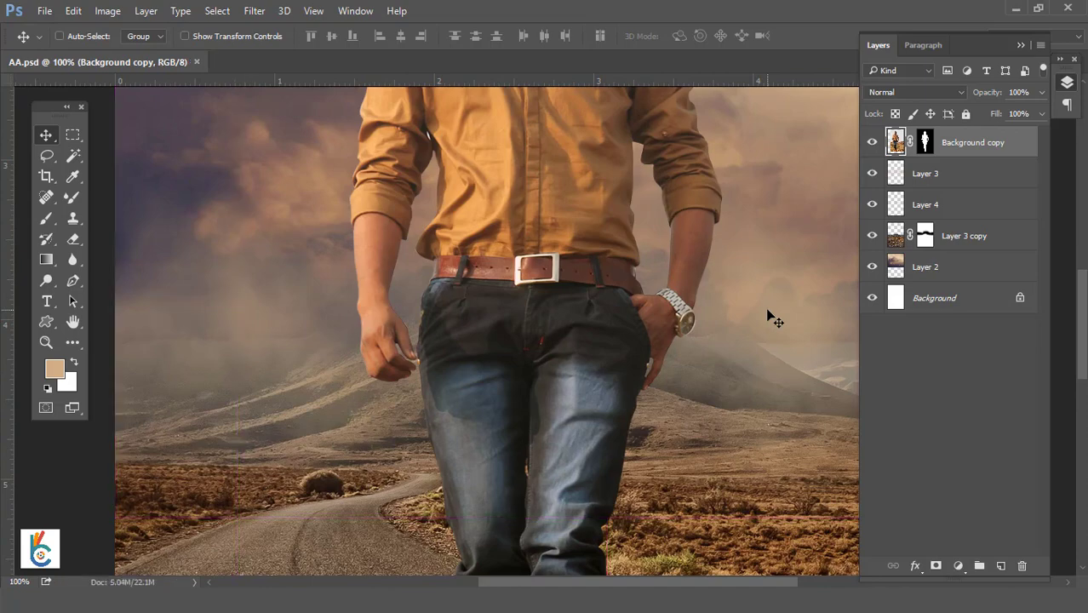
click(107, 10)
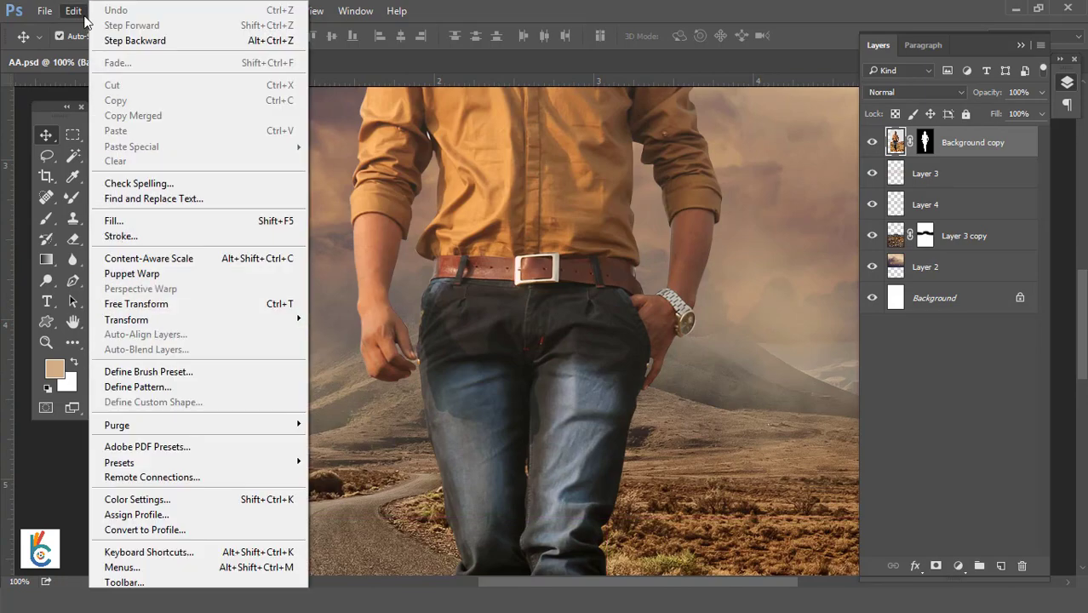
click(74, 11)
key(ctrl+alt+z)
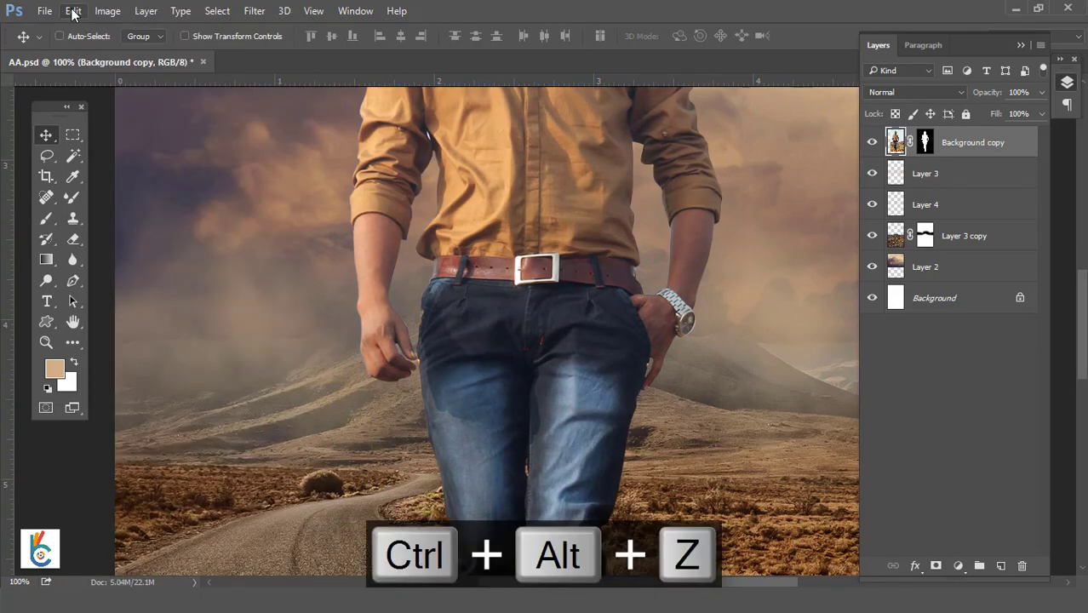
mouse_move(570, 247)
mouse_down()
mouse_move(518, 253)
mouse_move(528, 313)
mouse_up()
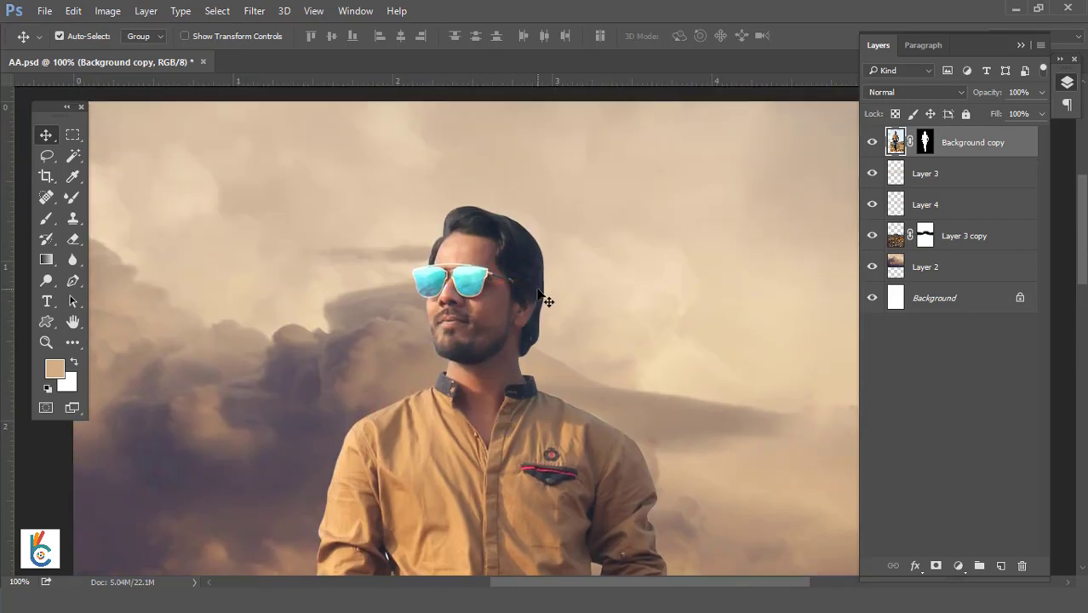
- Boost the man's contrast with Levels inputs 20, 1.06 and 230
click(116, 15)
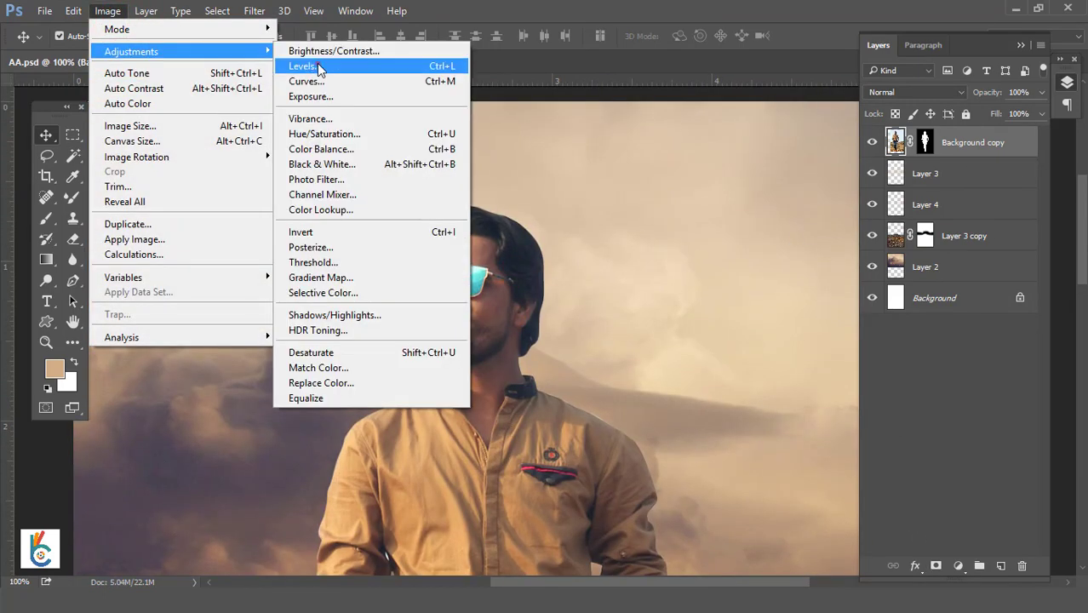
click(451, 65)
drag(762, 249, 779, 250)
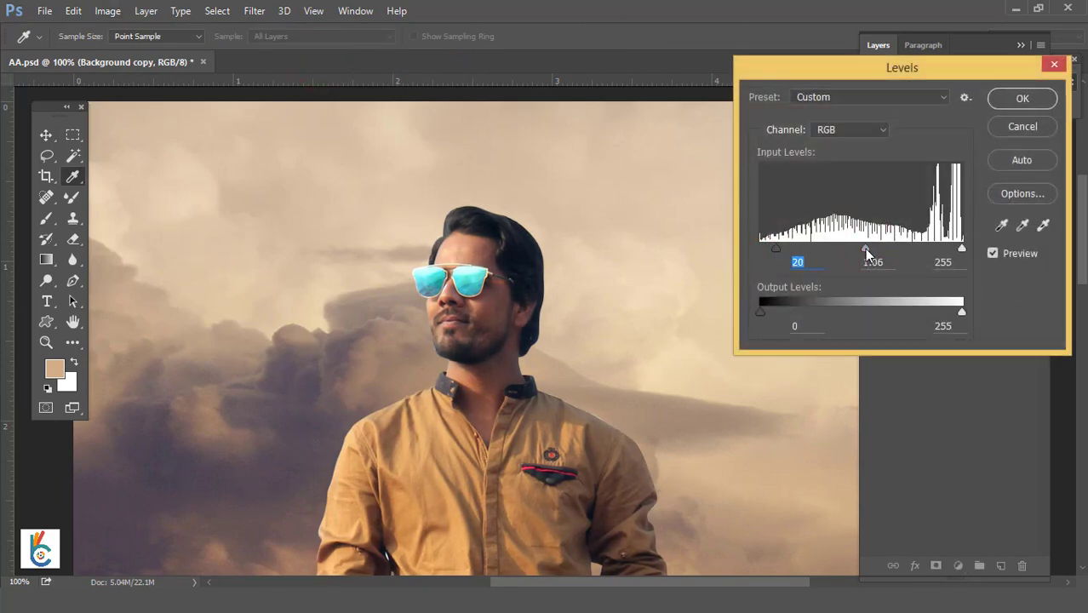
drag(961, 248, 943, 249)
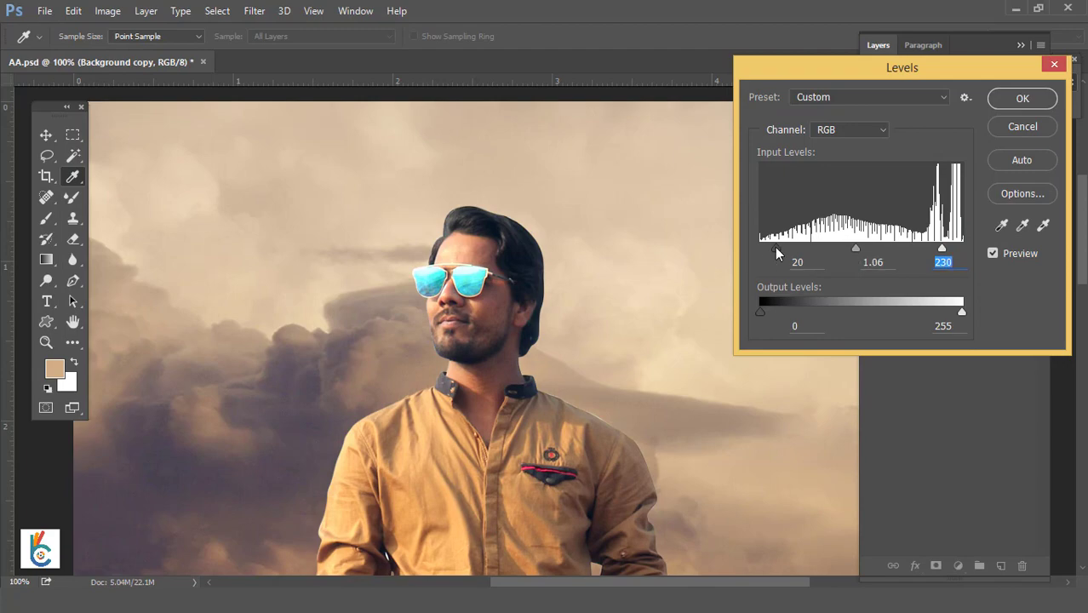
key(Return)
key(v)
key(ctrl+minus)
key(ctrl+minus)
key(ctrl+minus)
key(ctrl+plus)
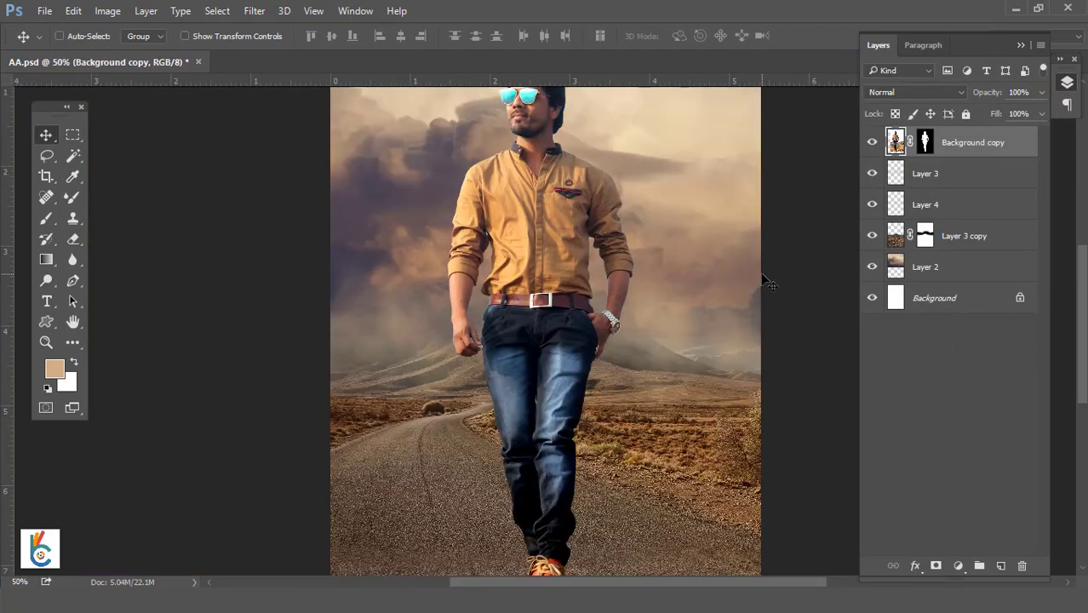
key(ctrl+plus)
right_click(762, 274)
click(825, 285)
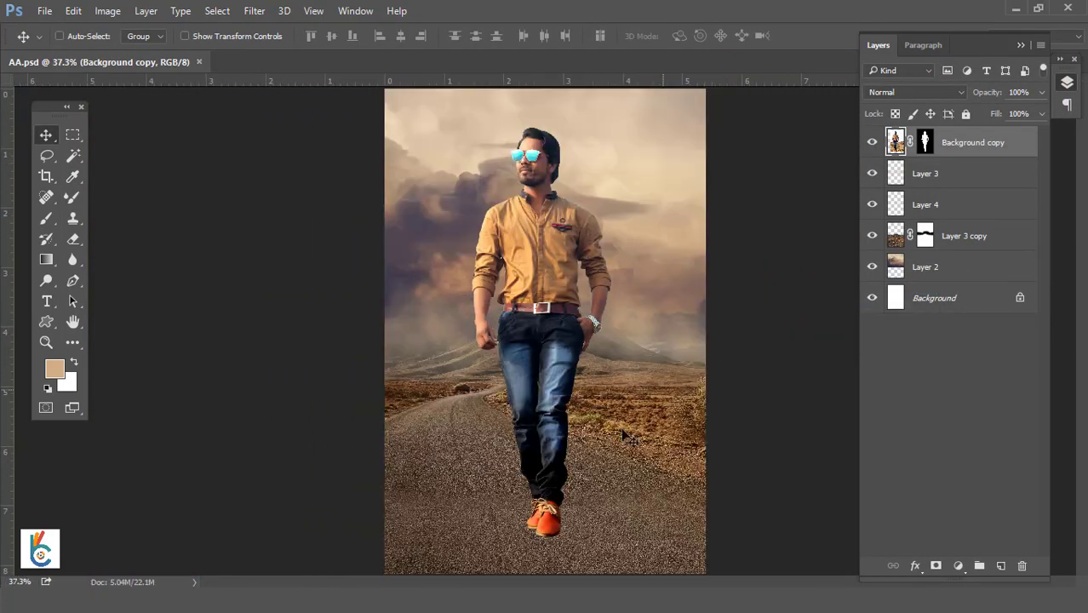
- Zoom in on the man's shoes
mouse_move(623, 433)
mouse_down()
mouse_move(584, 350)
mouse_move(550, 341)
mouse_up()
scroll(506, 508, up, 1)
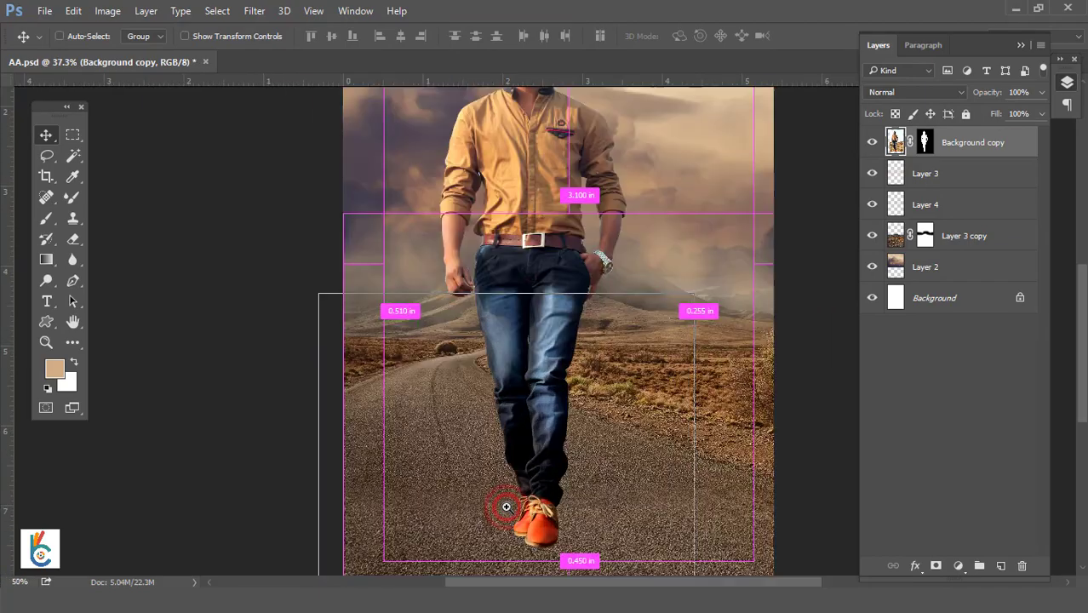
scroll(507, 503, up, 1)
scroll(511, 485, up, 1)
scroll(513, 341, up, 1)
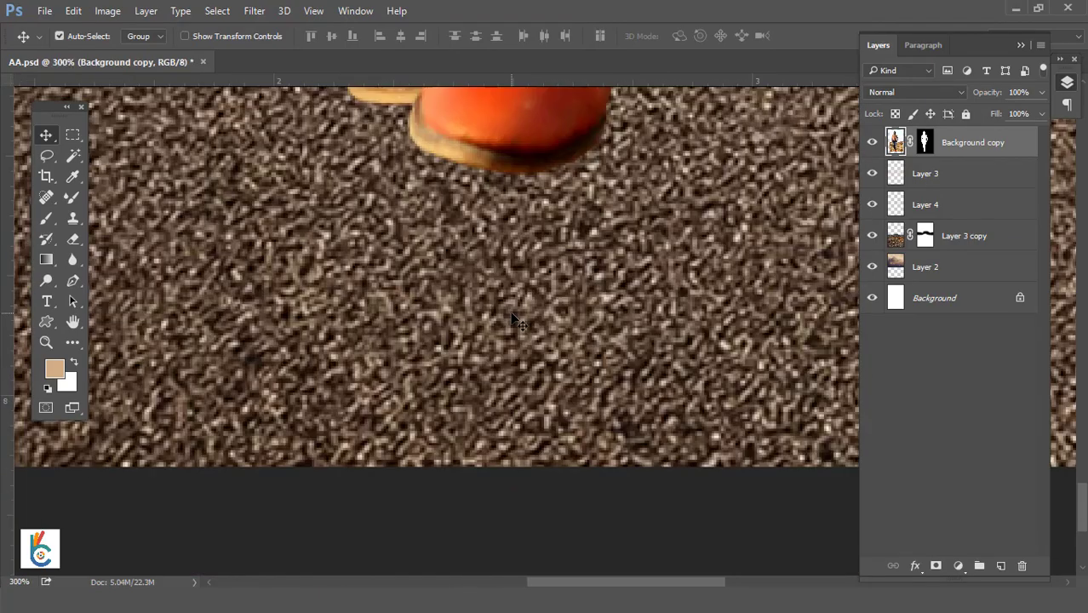
key(ctrl+minus)
drag(503, 312, 436, 387)
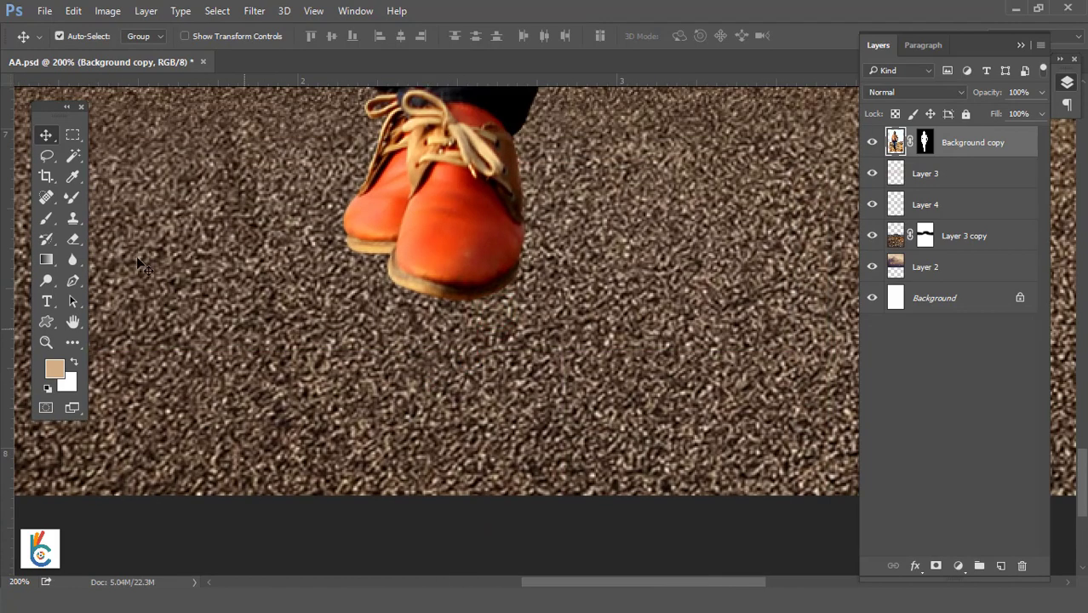
- Create empty Layer 5 and set a size-6 brush with #5f5f5f foreground colour
click(46, 218)
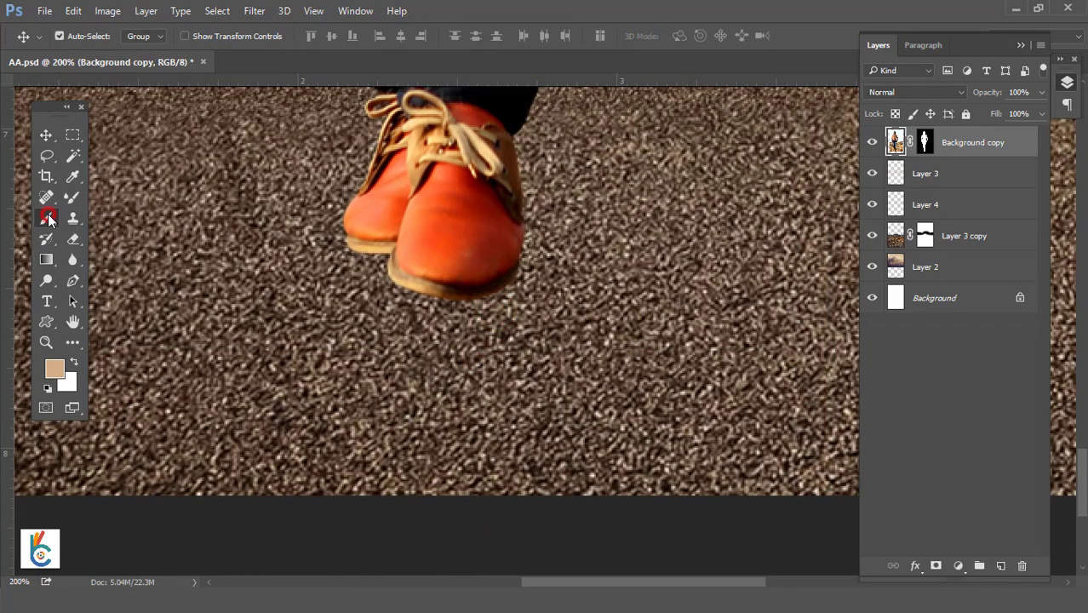
click(971, 174)
click(1001, 565)
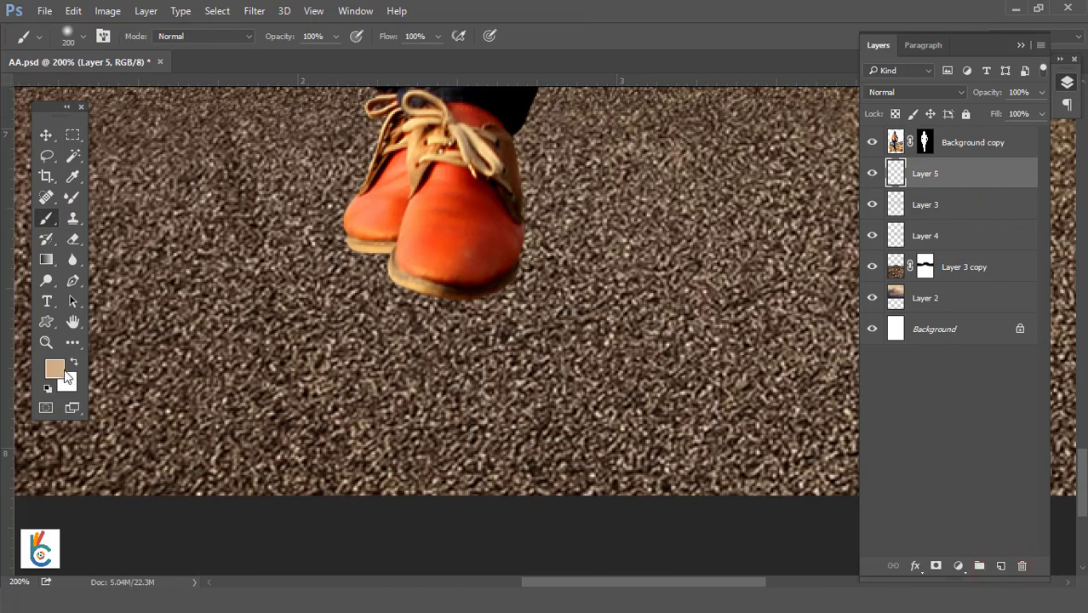
click(55, 368)
drag(692, 198, 669, 204)
click(1028, 71)
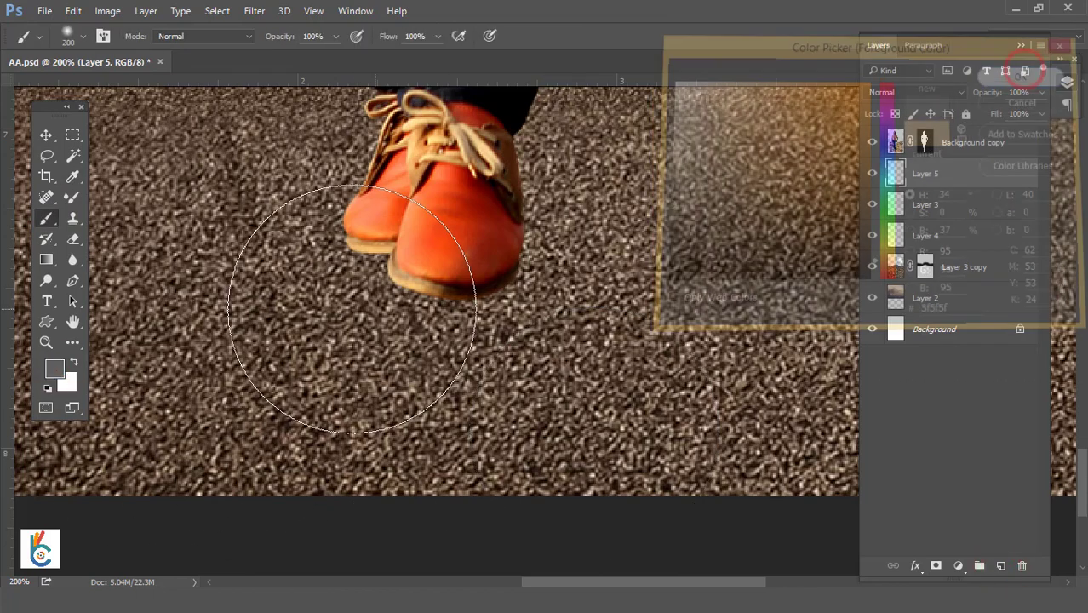
key(bracketleft)
key(bracketleft)
key(bracketleft)
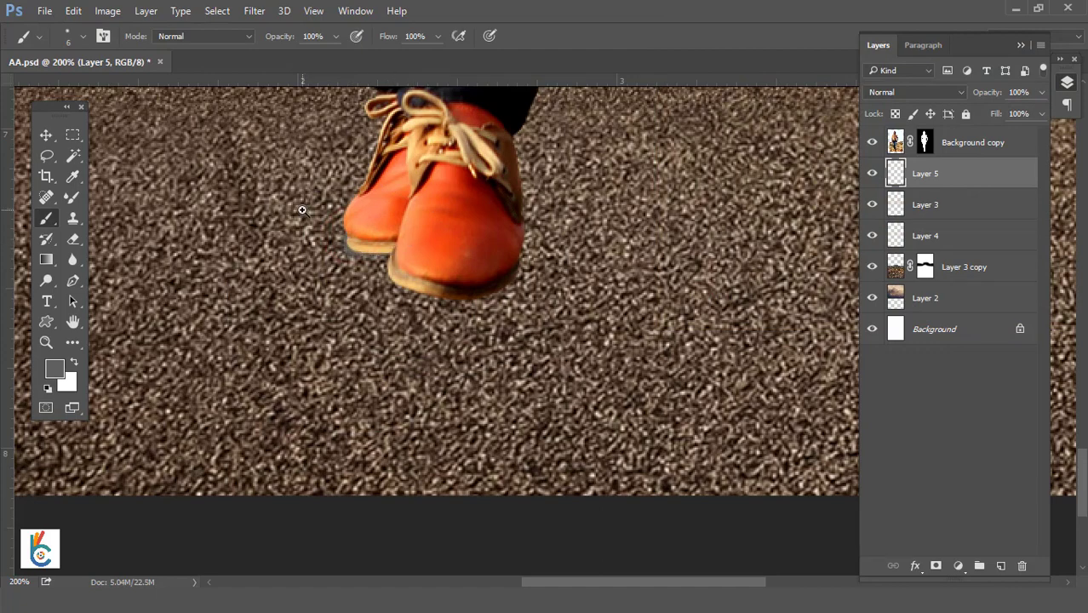
- Undo the stray stroke and paint a grey band from below the shoes to the image bottom
key(ctrl+z)
key(ctrl+minus)
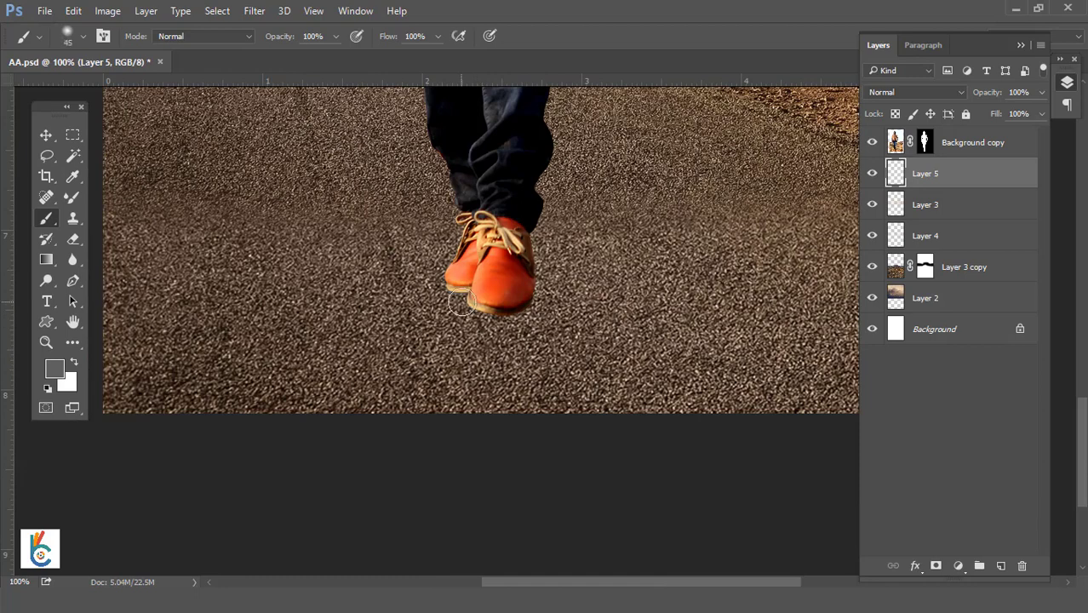
shift+click(460, 296)
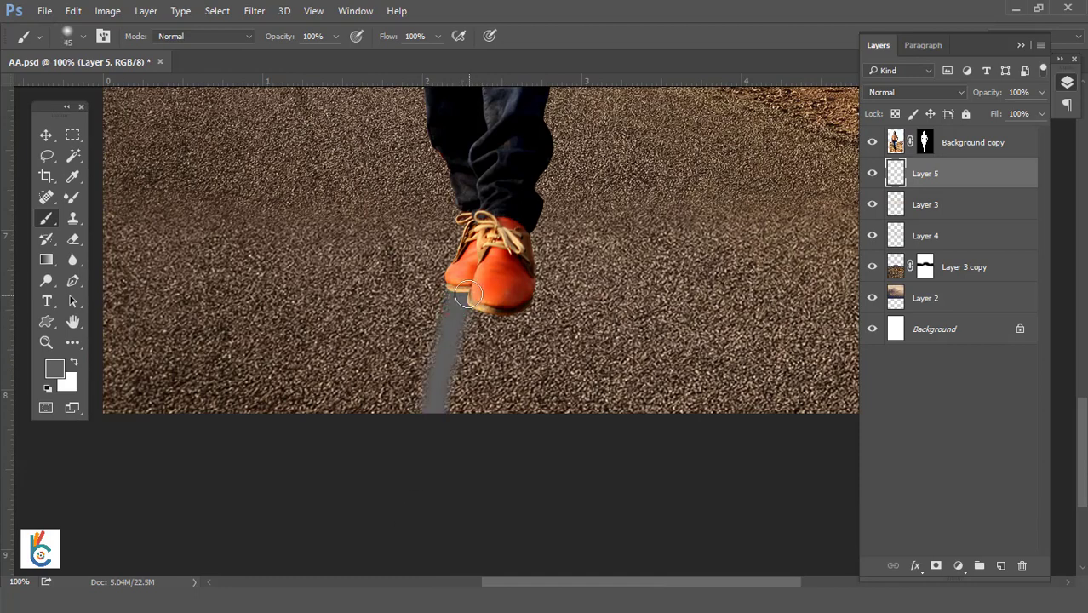
drag(467, 295, 449, 505)
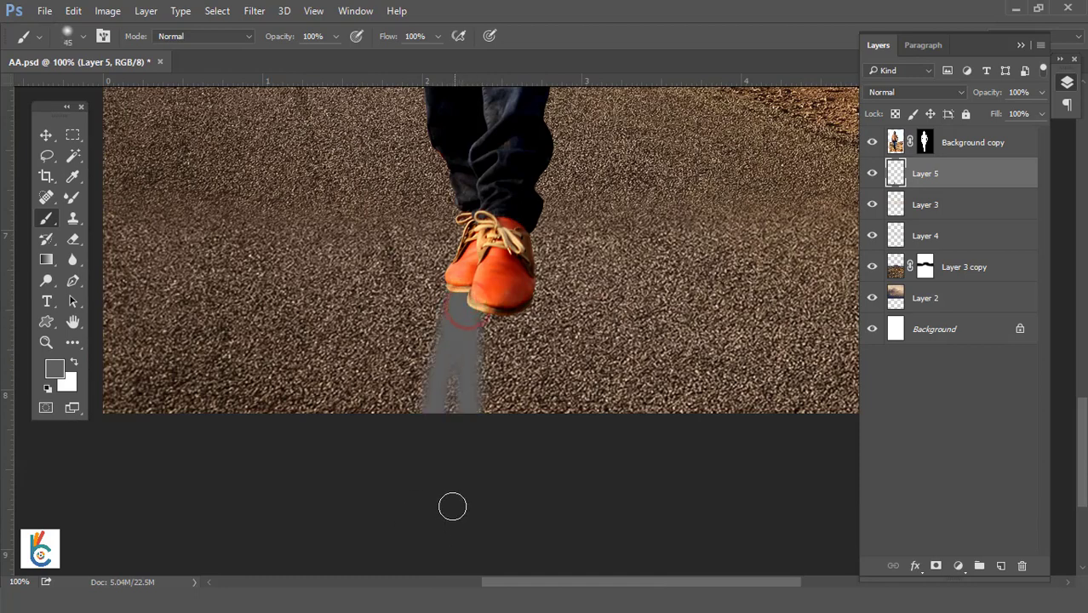
- Widen the grey shadow band on both sides and fill the gap by the shoe's left edge
click(516, 366)
key(bracketright)
click(488, 369)
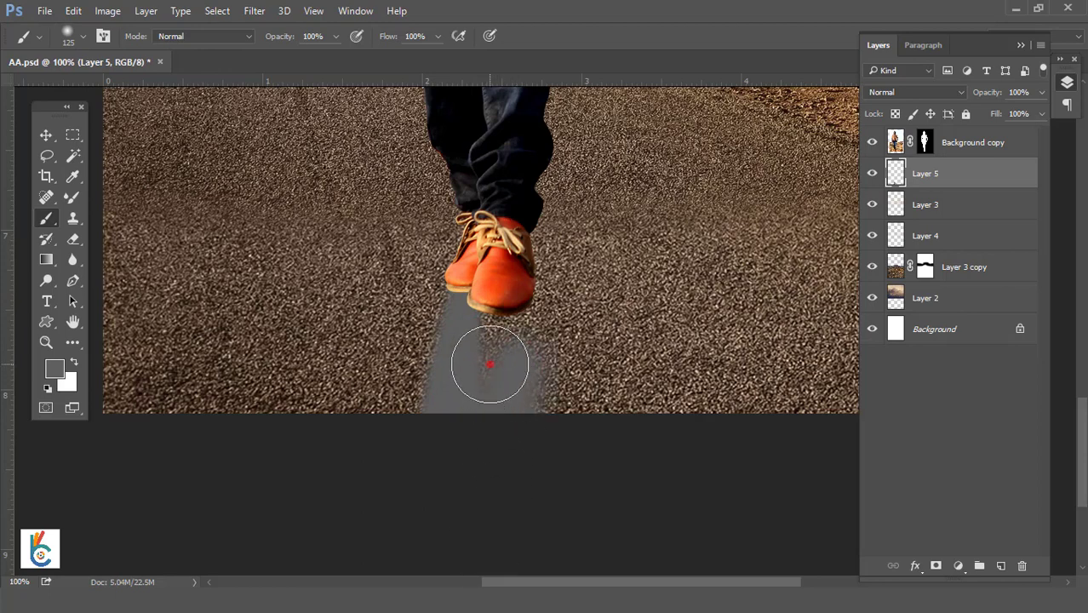
click(513, 370)
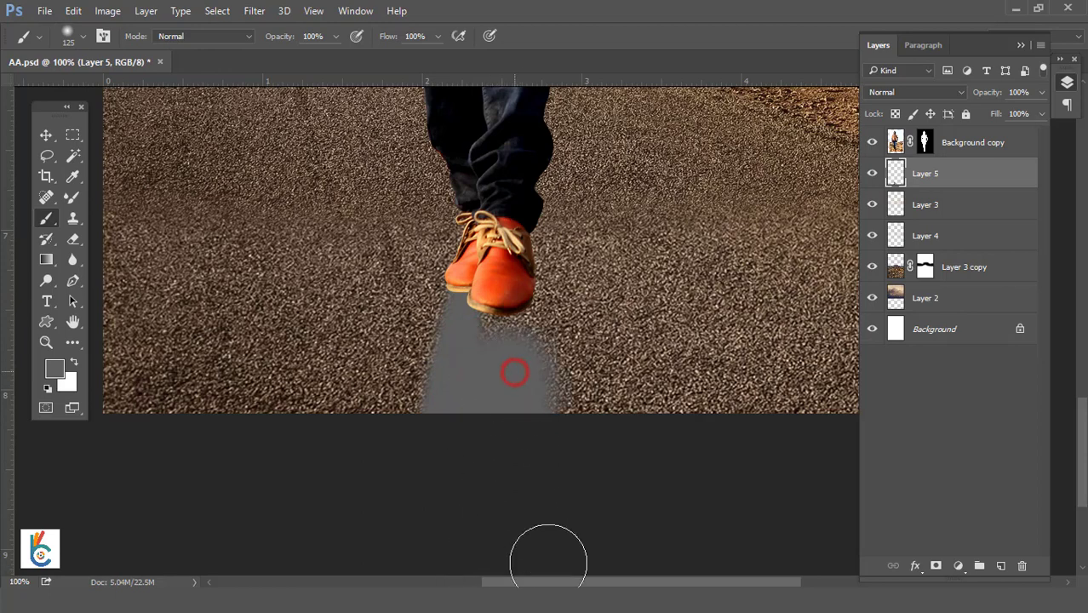
click(439, 390)
key(bracketleft)
key(bracketleft)
key(bracketleft)
key(bracketleft)
key(bracketleft)
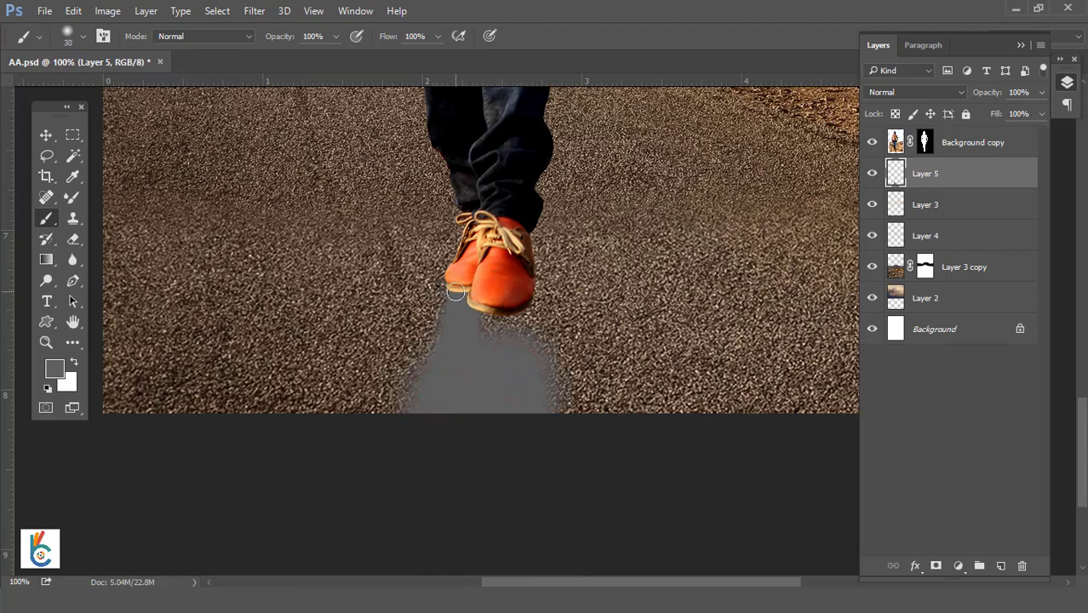
click(454, 291)
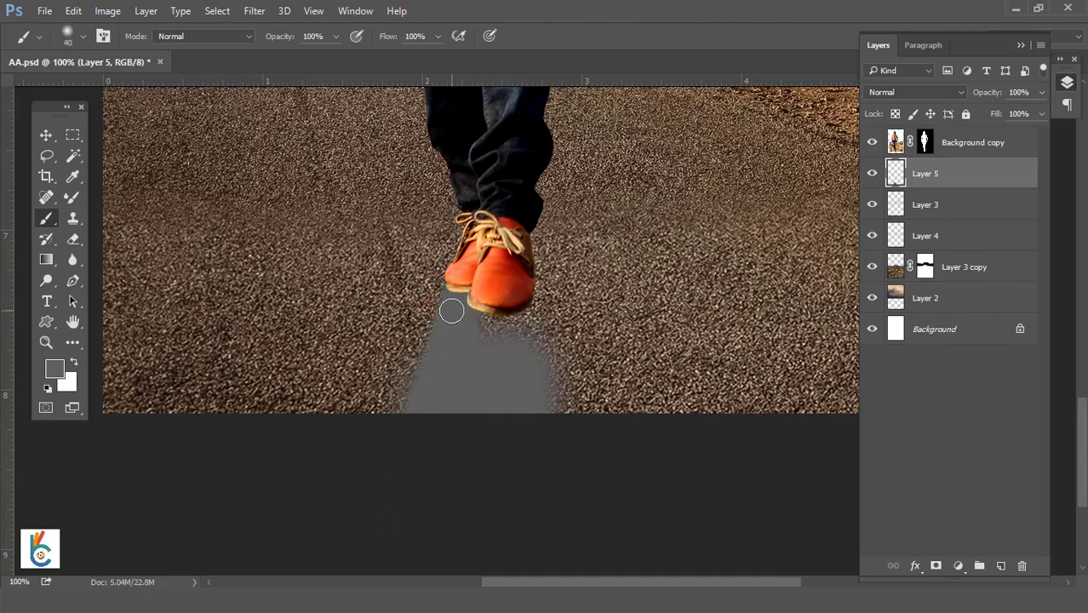
key(bracketright)
key(bracketright)
click(525, 367)
click(53, 136)
click(911, 92)
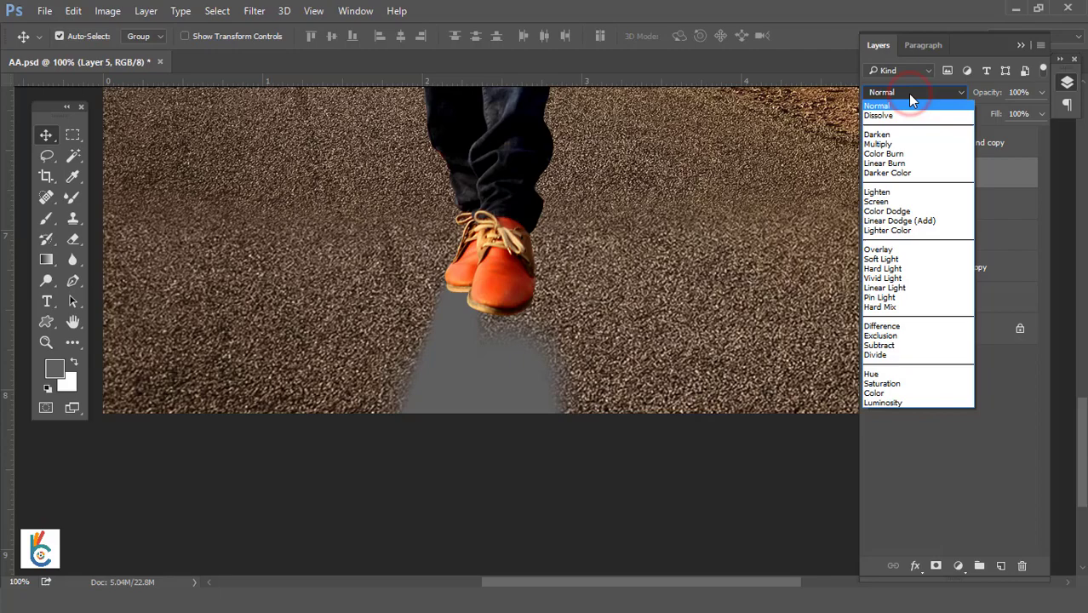
- Set Layer 5 to Multiply and fade the shadow's lower end with a large soft Eraser
click(904, 143)
mouse_move(546, 181)
mouse_down()
mouse_move(639, 424)
mouse_move(591, 311)
mouse_move(555, 315)
mouse_up()
click(74, 239)
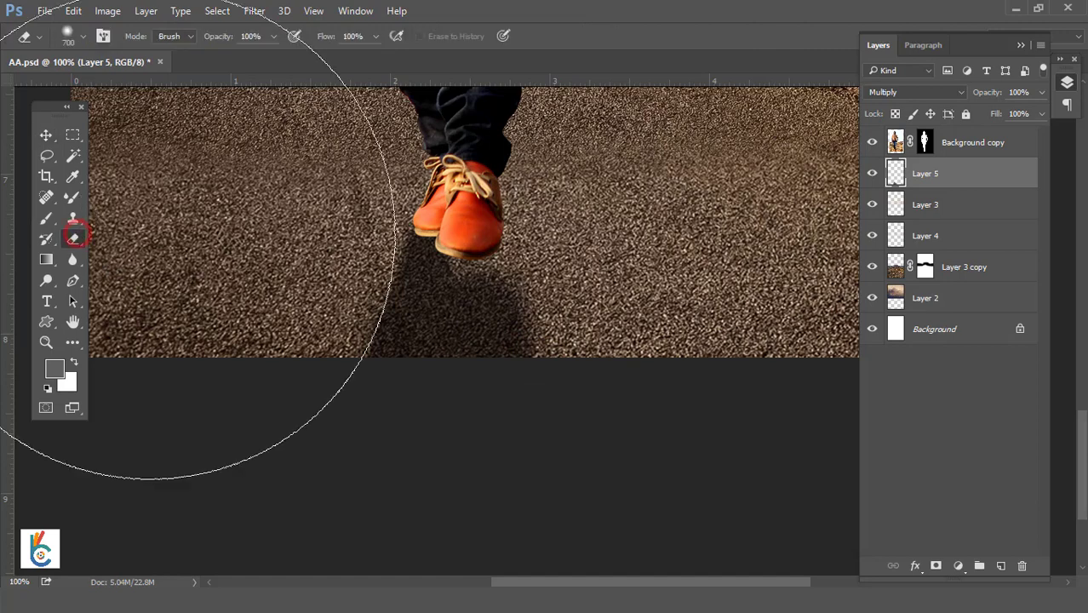
right_click(109, 94)
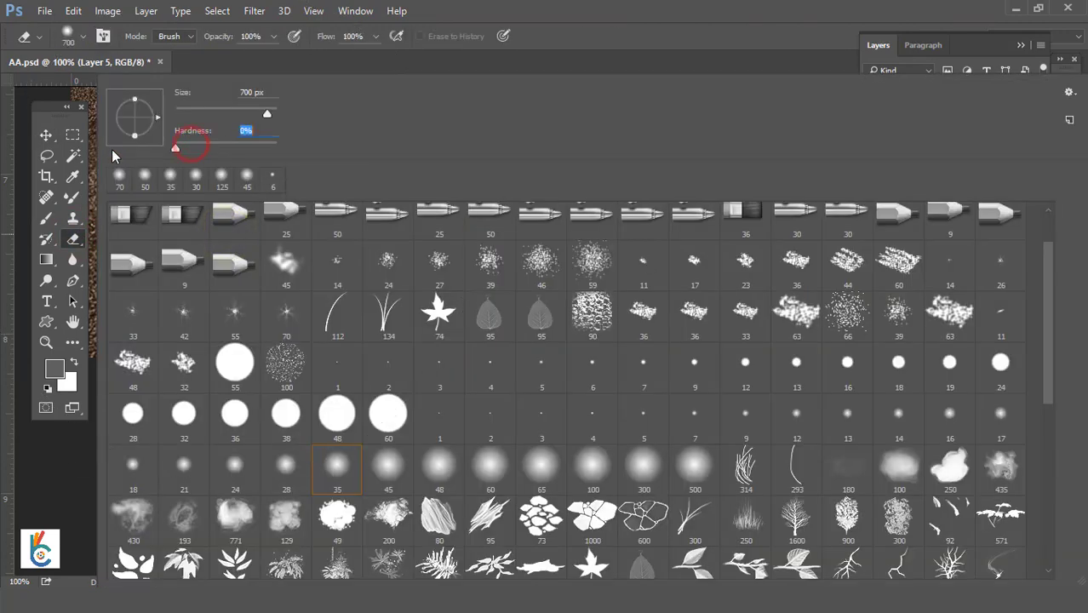
click(652, 13)
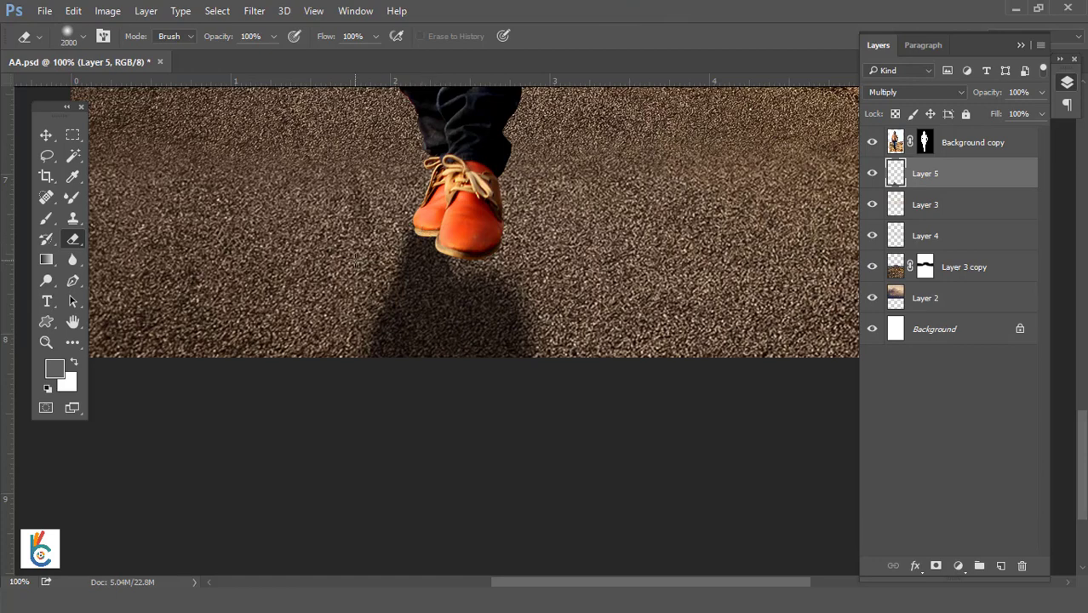
drag(354, 260, 292, 310)
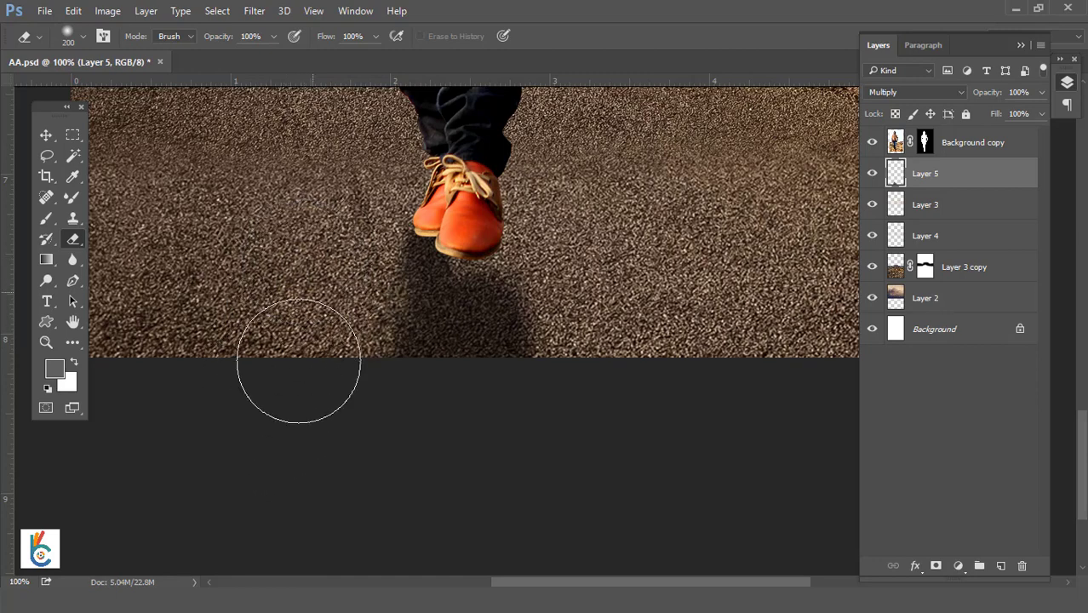
click(616, 422)
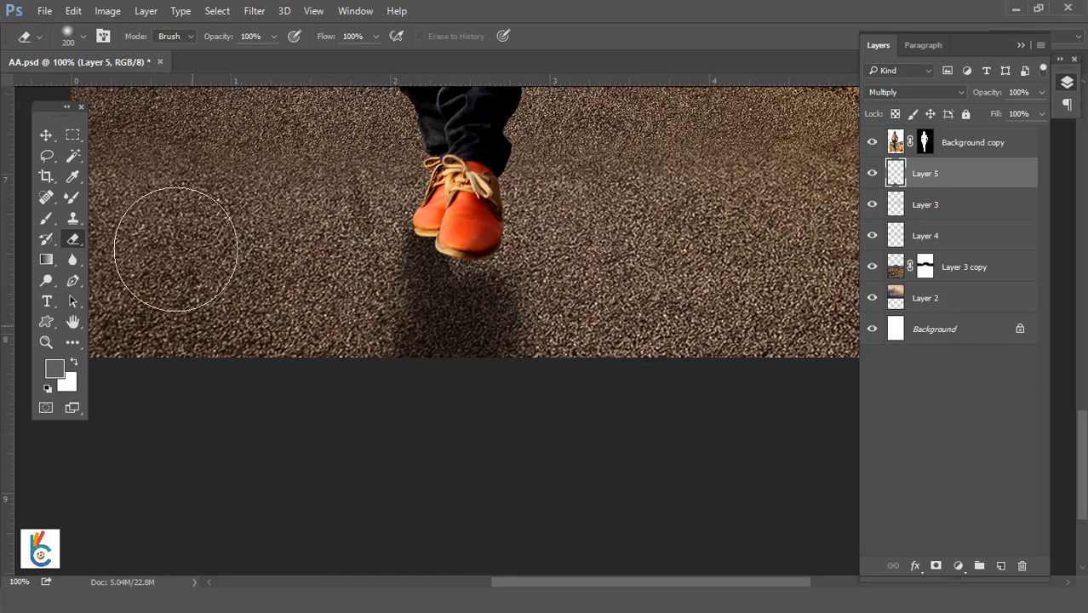
- Add a new empty Layer 6 above the shadow and zoom in on the shoes
click(46, 135)
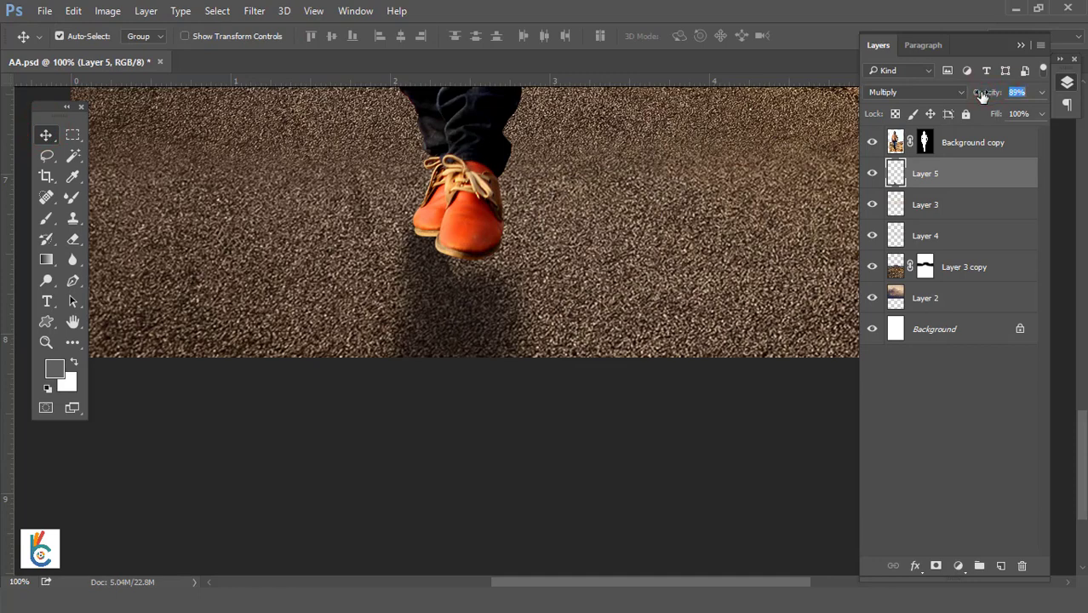
click(1006, 566)
drag(365, 175, 539, 273)
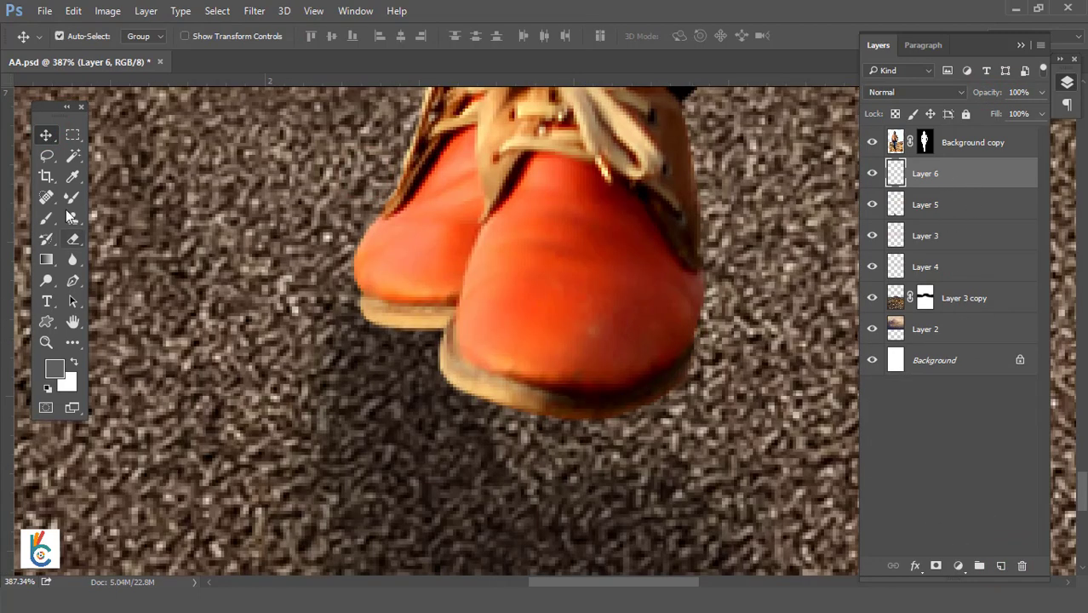
- Paint a thin black contact shadow under the shoe soles, then fit the image on screen
click(47, 219)
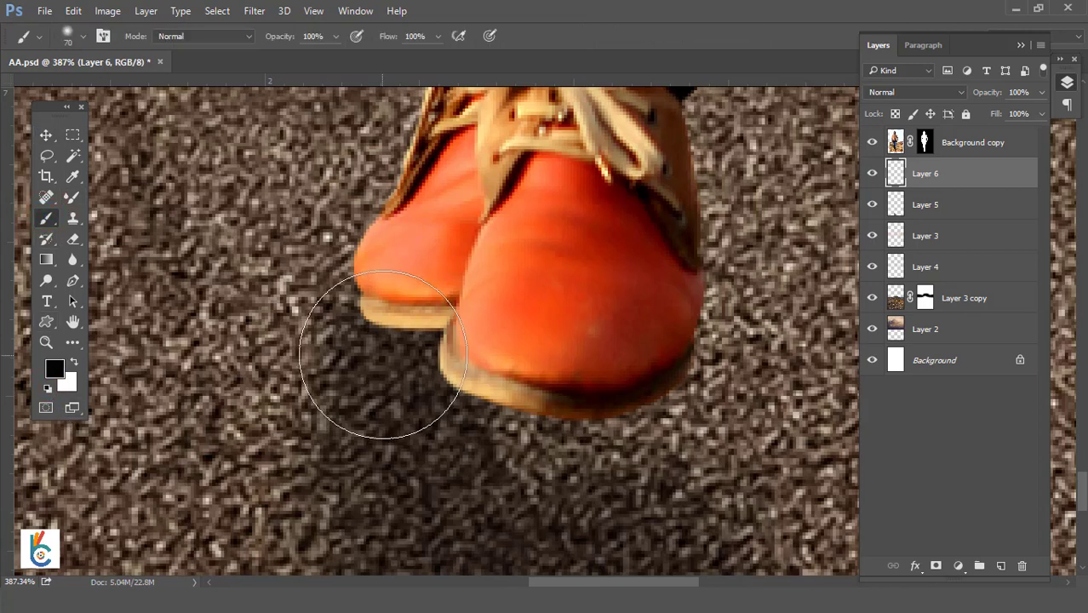
key(bracketleft)
key(bracketleft)
key(bracketleft)
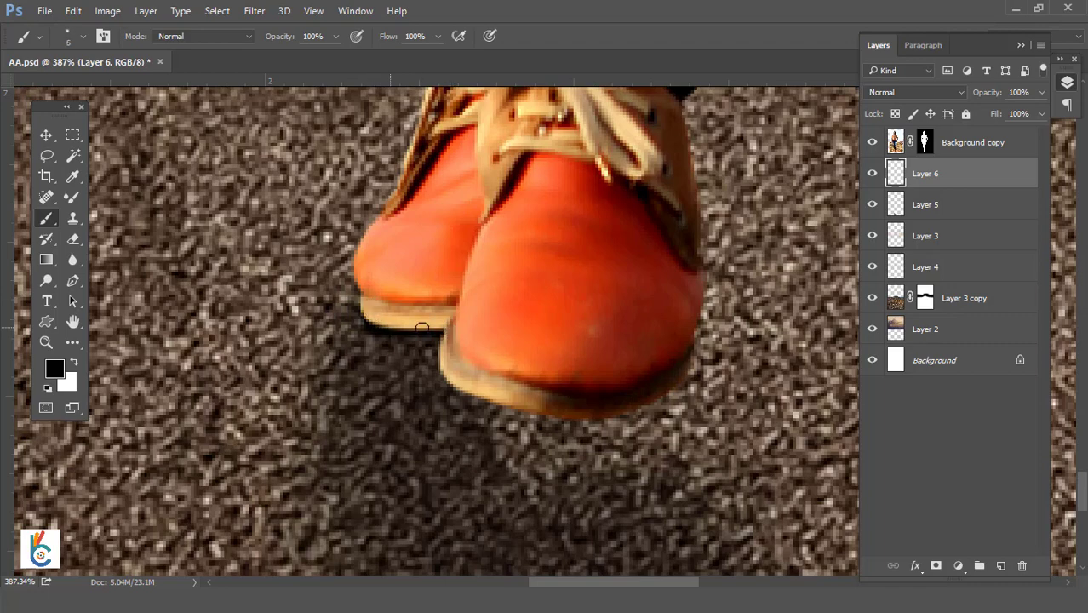
key(ctrl+minus)
key(ctrl+minus)
key(ctrl+minus)
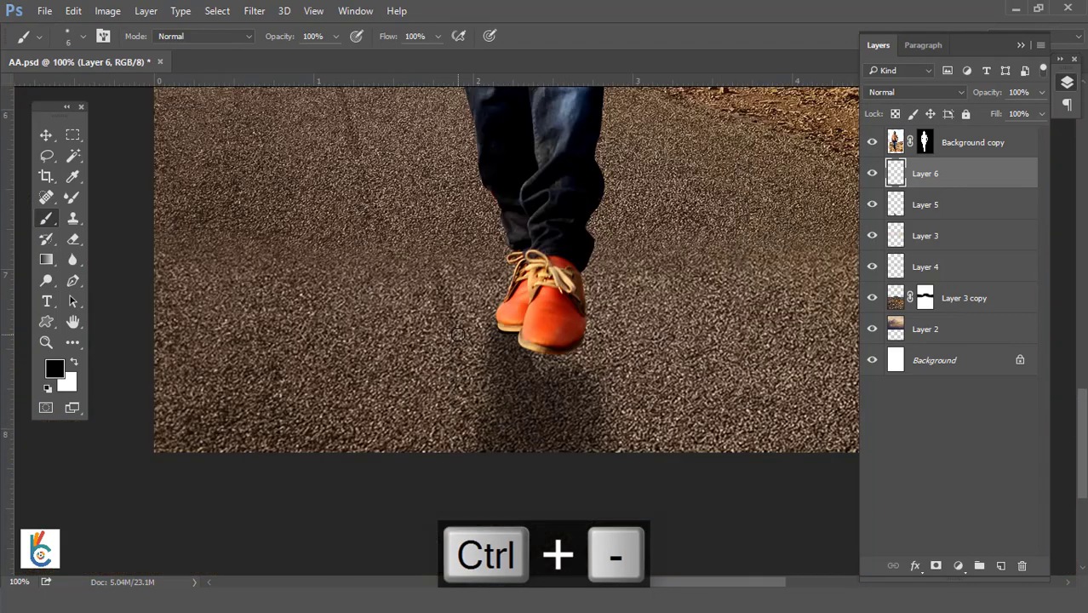
key(ctrl+minus)
click(46, 135)
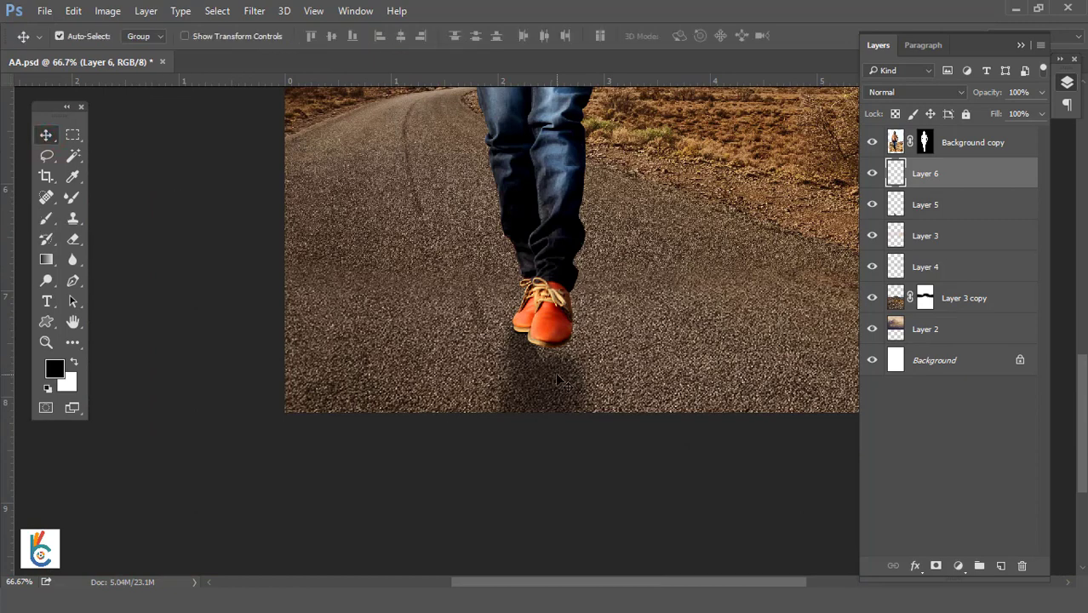
right_click(559, 214)
click(605, 223)
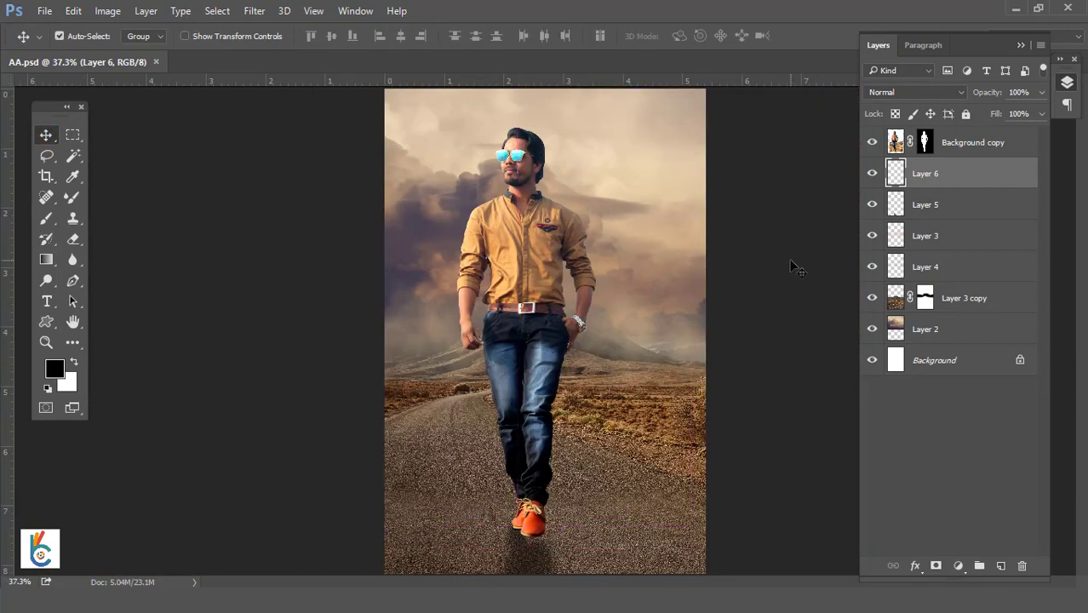
- Add an empty Layer 7 above Layer 6
click(984, 147)
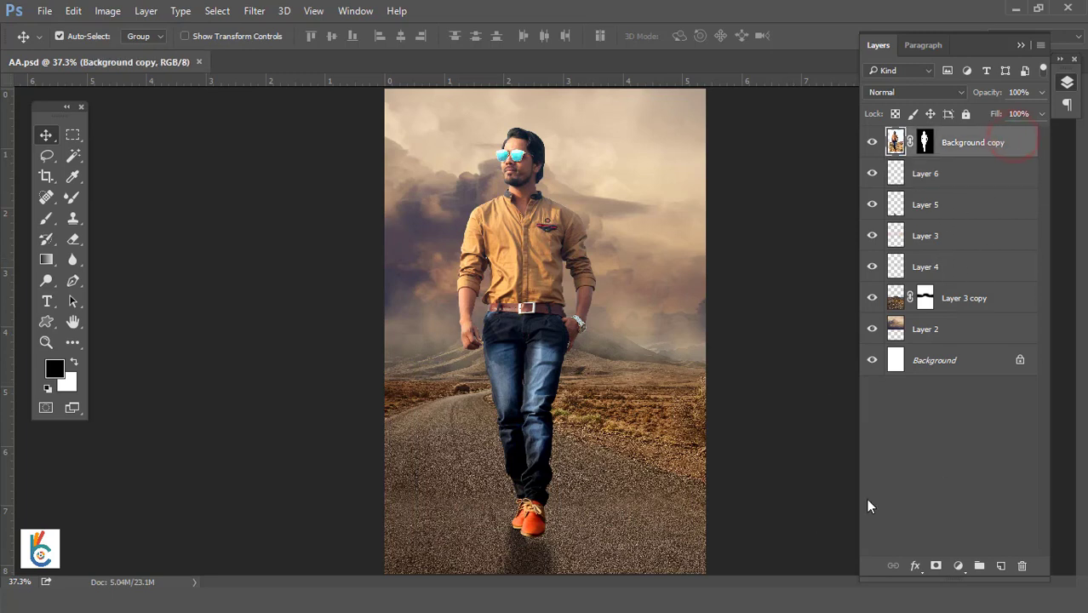
click(975, 171)
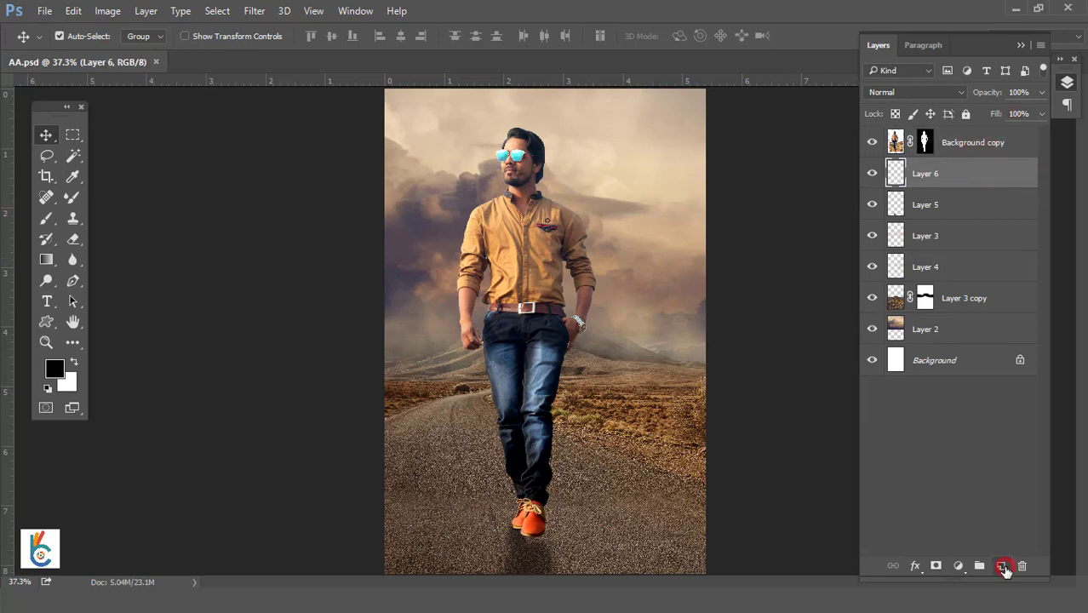
click(1003, 567)
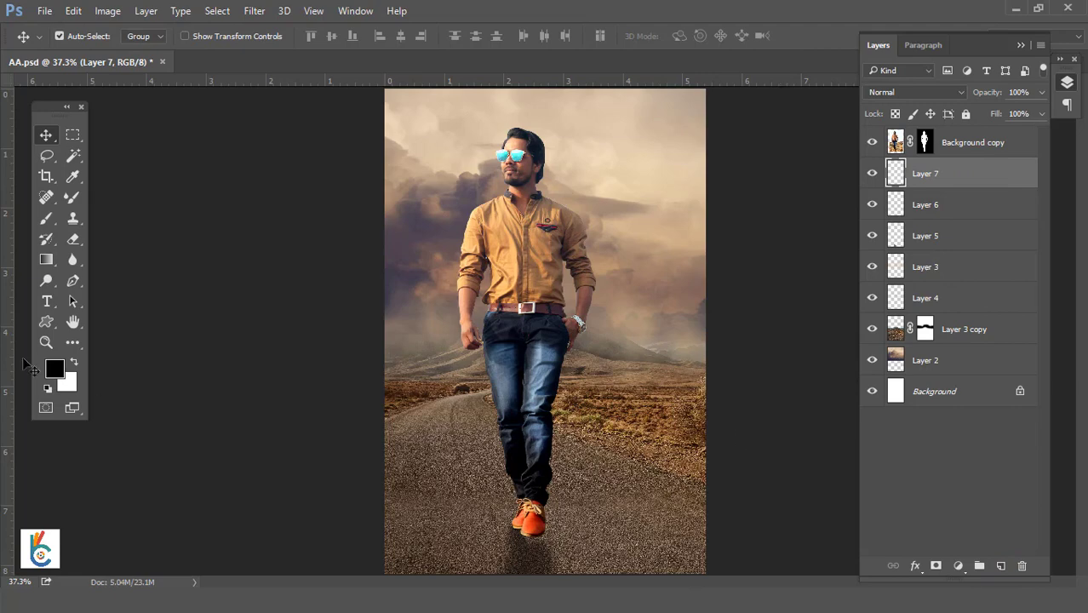
- Load the 430 px smoke brush, enlarge it, and undo the dark test blob
click(47, 218)
right_click(385, 223)
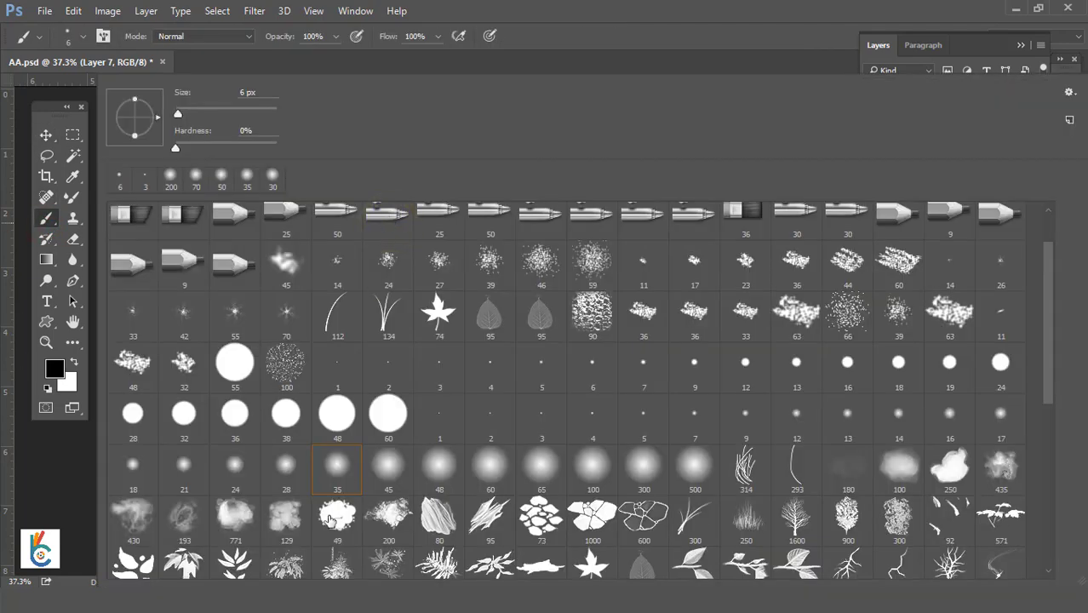
click(116, 515)
key(Return)
key(bracketright)
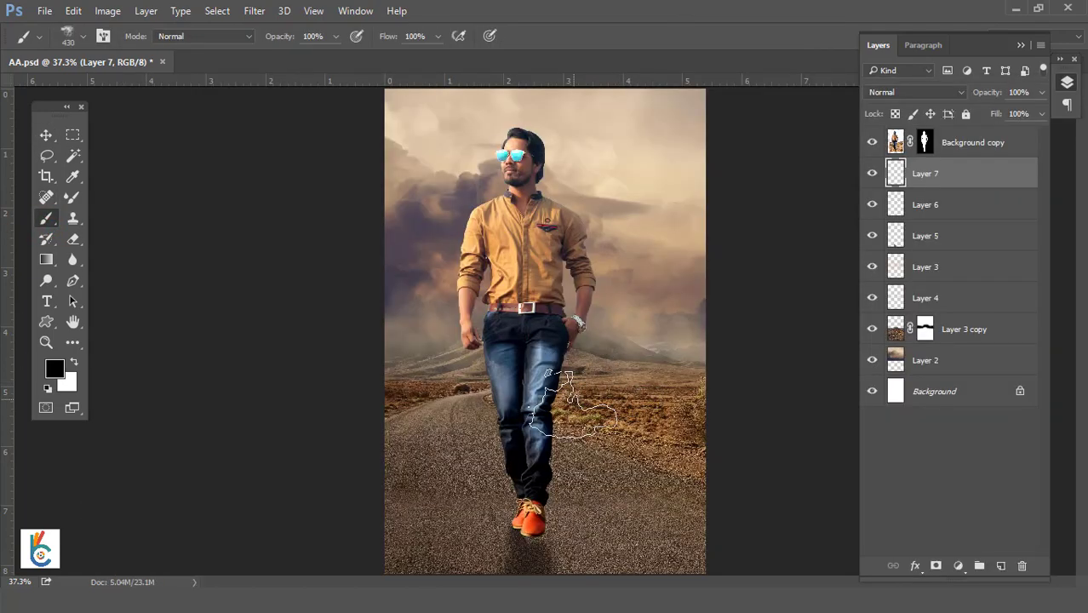
click(405, 409)
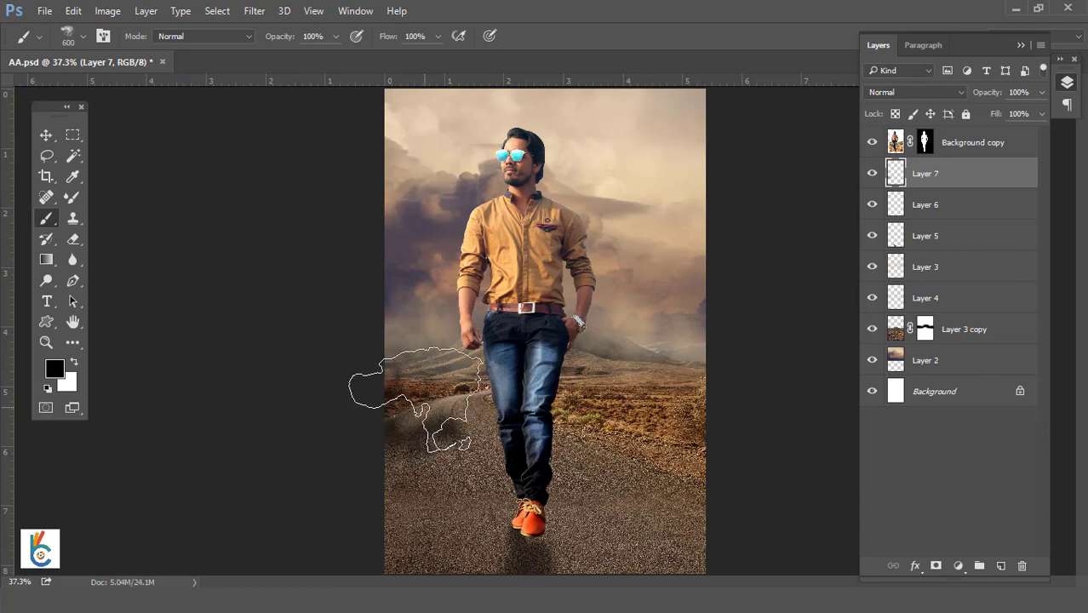
key(bracketright)
key(ctrl+z)
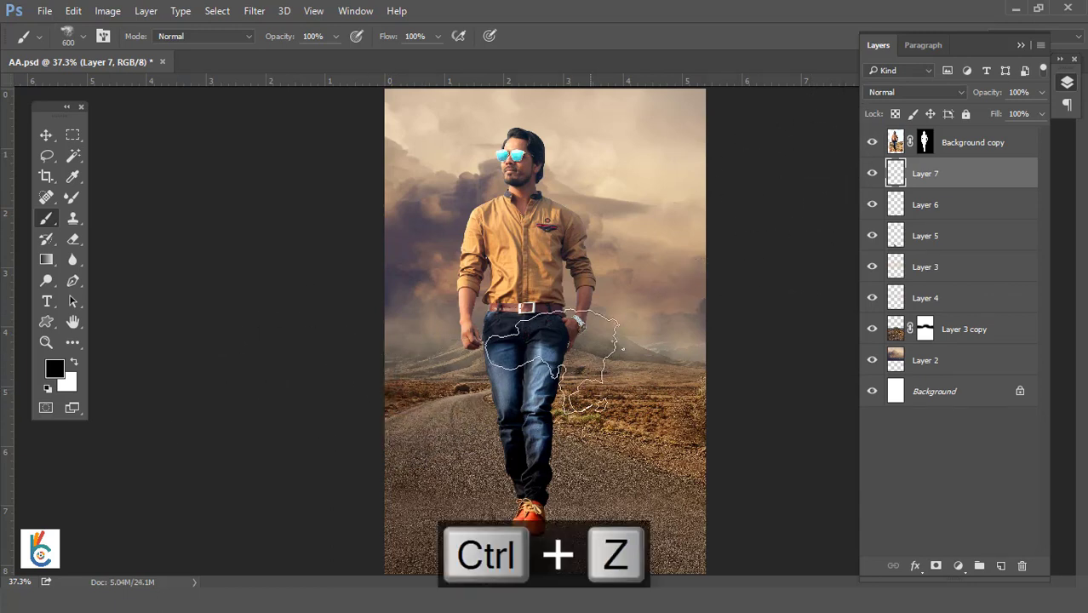
click(55, 369)
- Sample pale tan e2caab from the sky and brush haze across the road on Layer 7
click(620, 126)
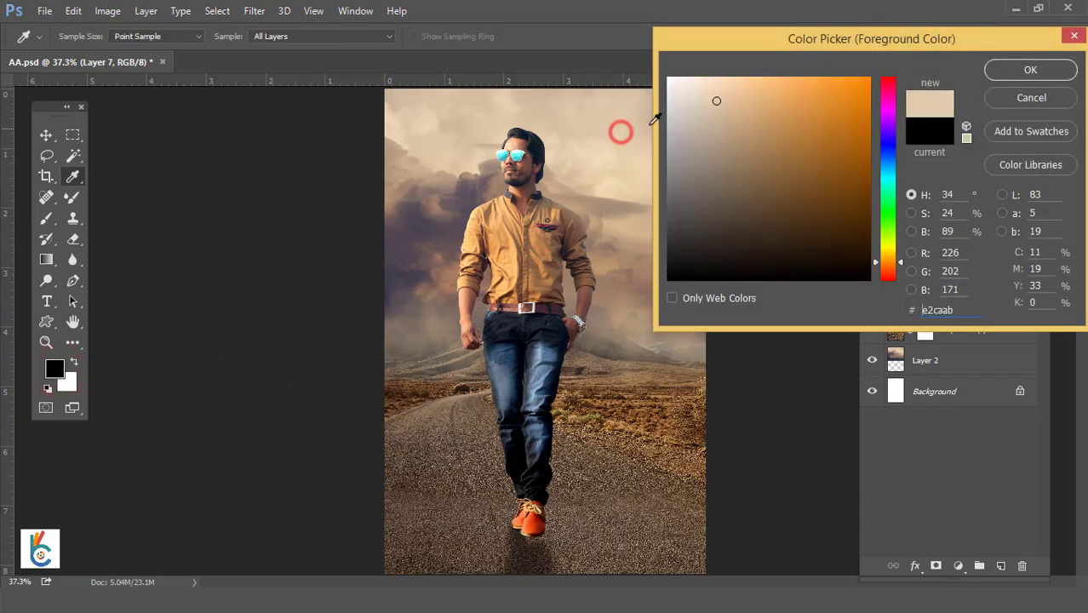
click(1019, 72)
mouse_move(366, 426)
mouse_down()
mouse_move(400, 441)
mouse_move(451, 423)
mouse_move(696, 408)
mouse_up()
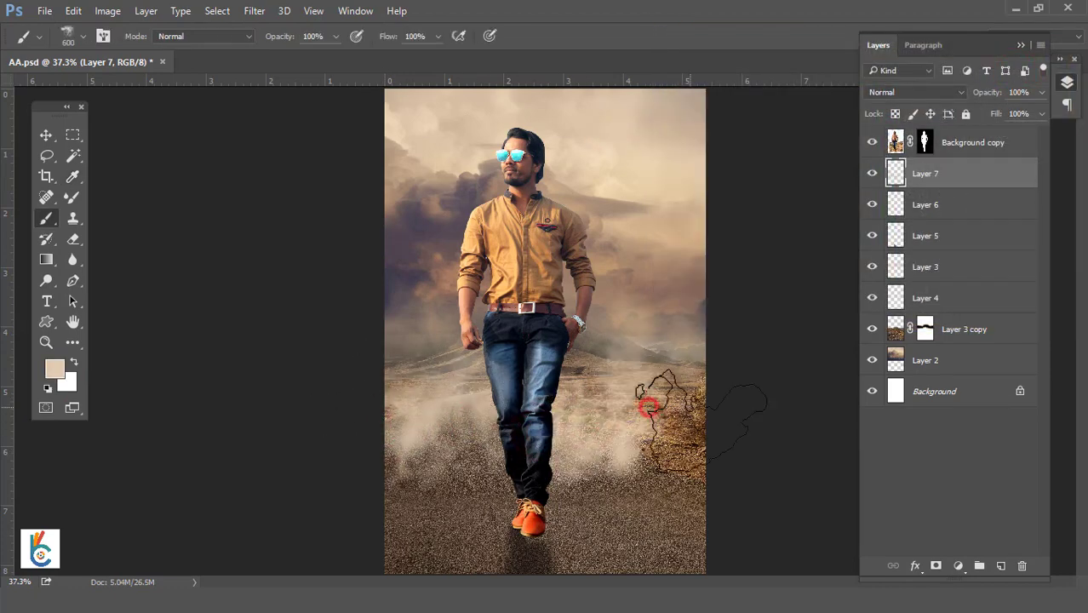
drag(388, 377, 440, 425)
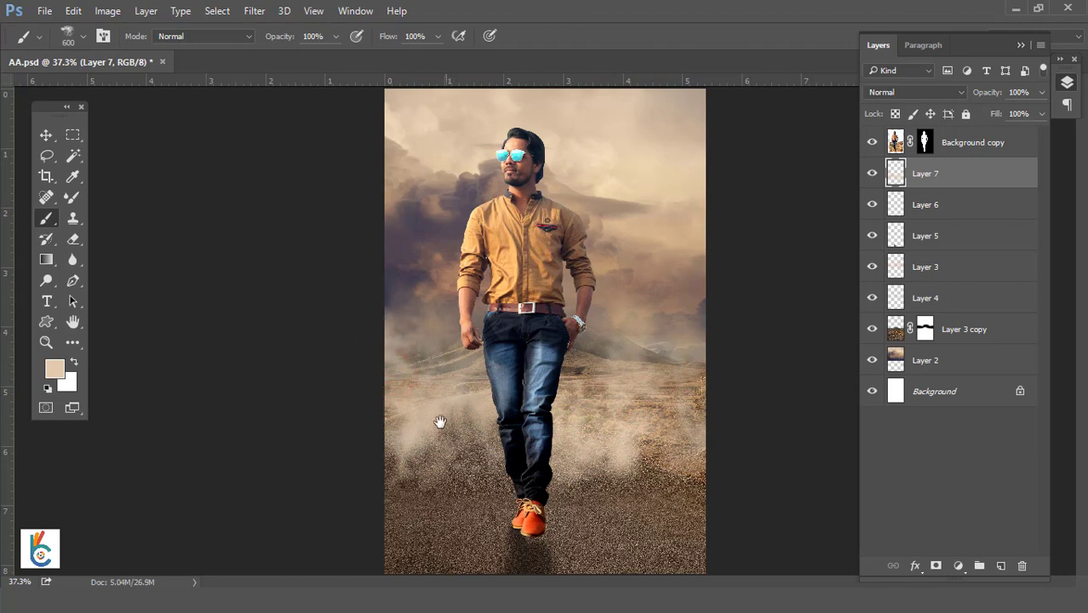
- Add Layer 8 above Background copy and brush dusty haze across the lower ground
click(1026, 145)
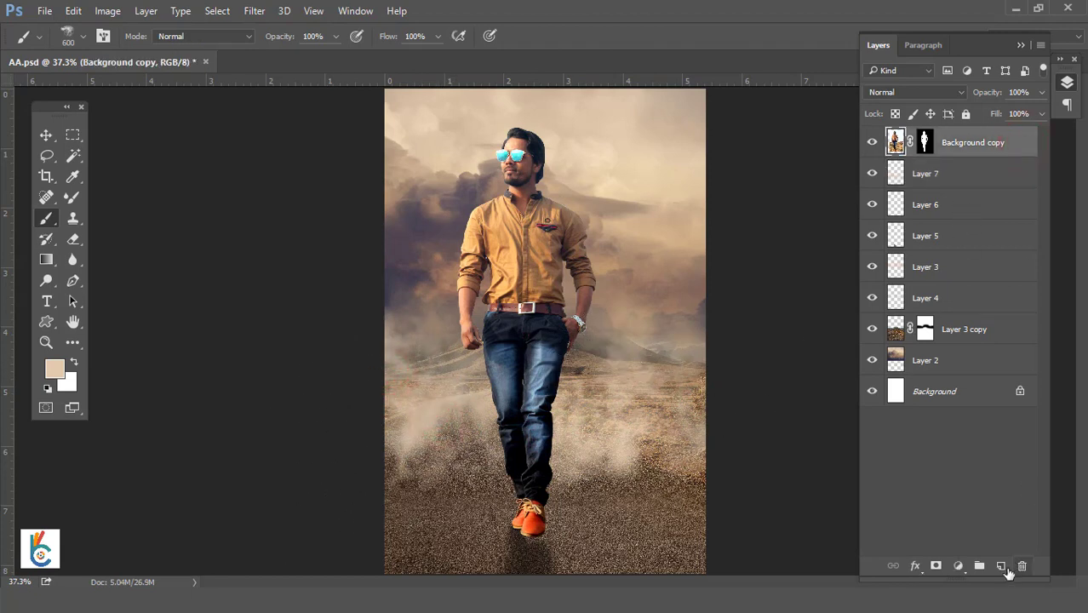
click(1002, 566)
drag(407, 524, 656, 513)
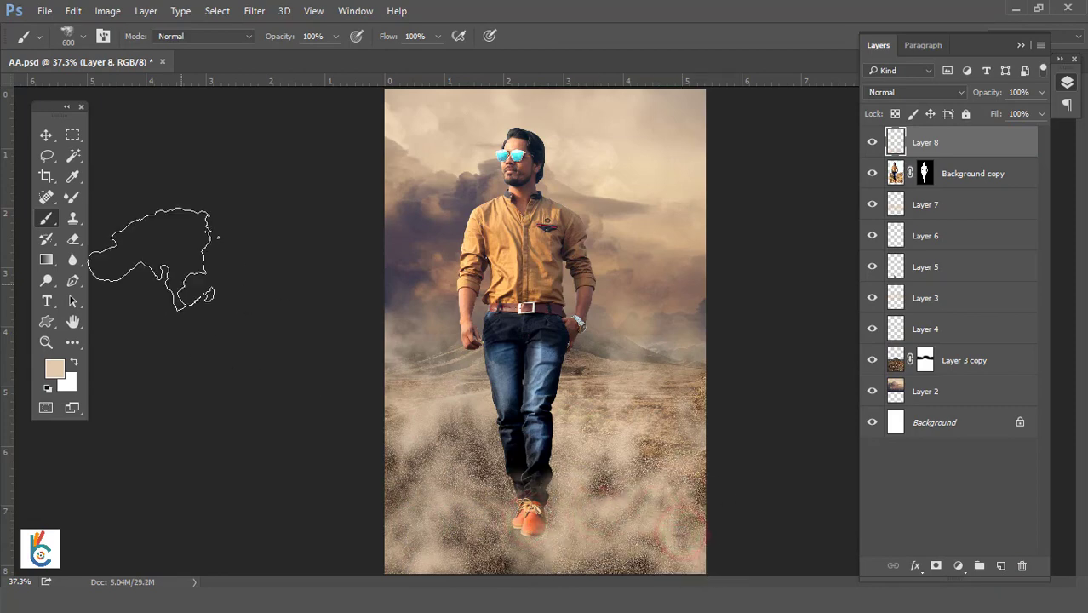
click(46, 135)
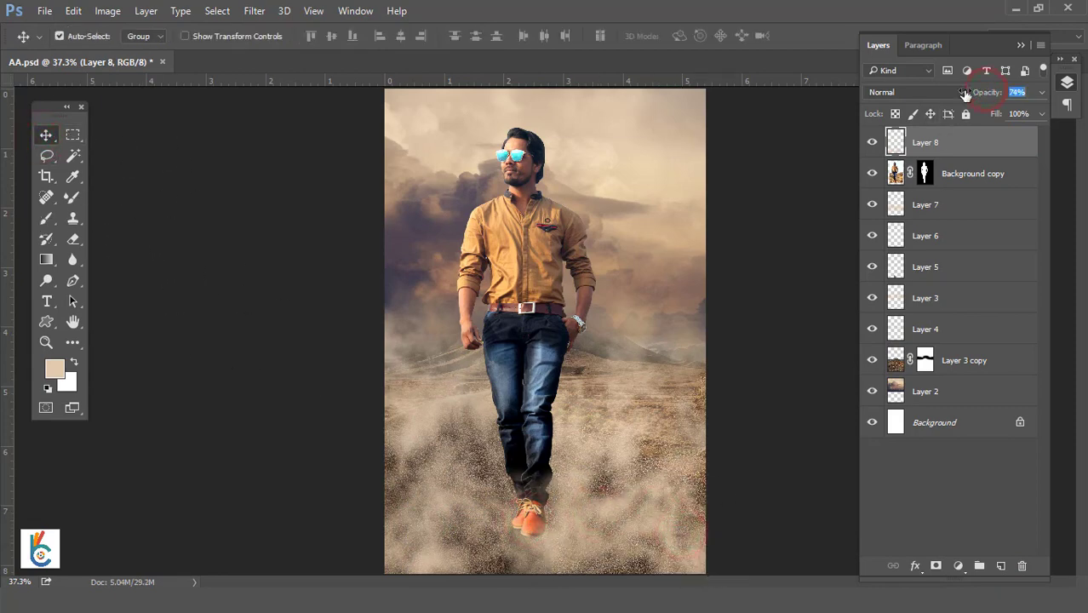
- Lower Layer 8 to 26% opacity and set Layer 7 to 50% opacity
mouse_move(965, 94)
mouse_down()
mouse_move(930, 99)
mouse_move(976, 126)
mouse_up()
click(952, 201)
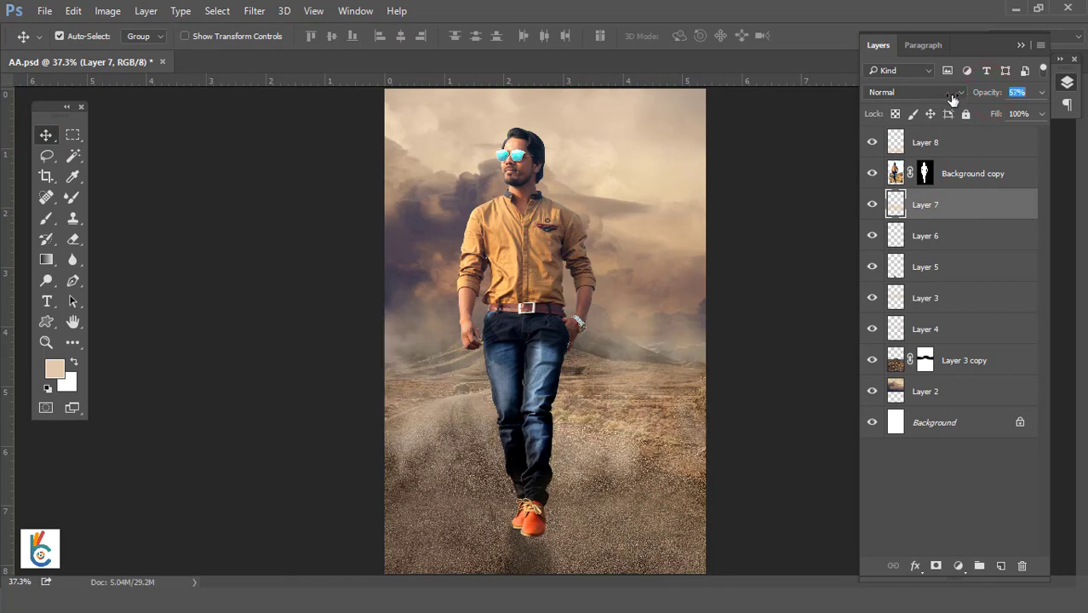
click(1016, 94)
text(50)
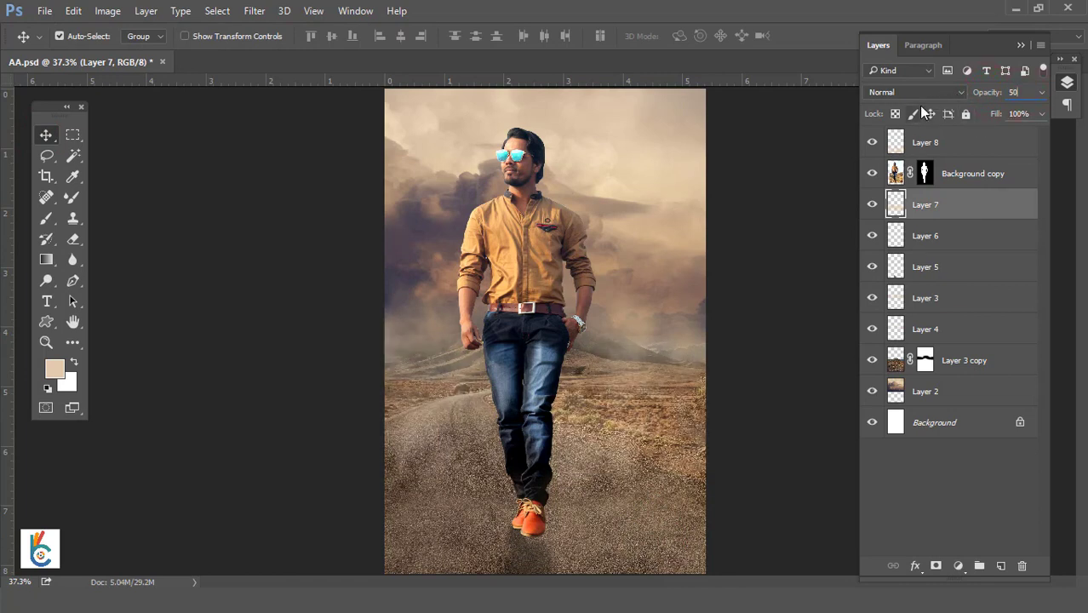
click(969, 136)
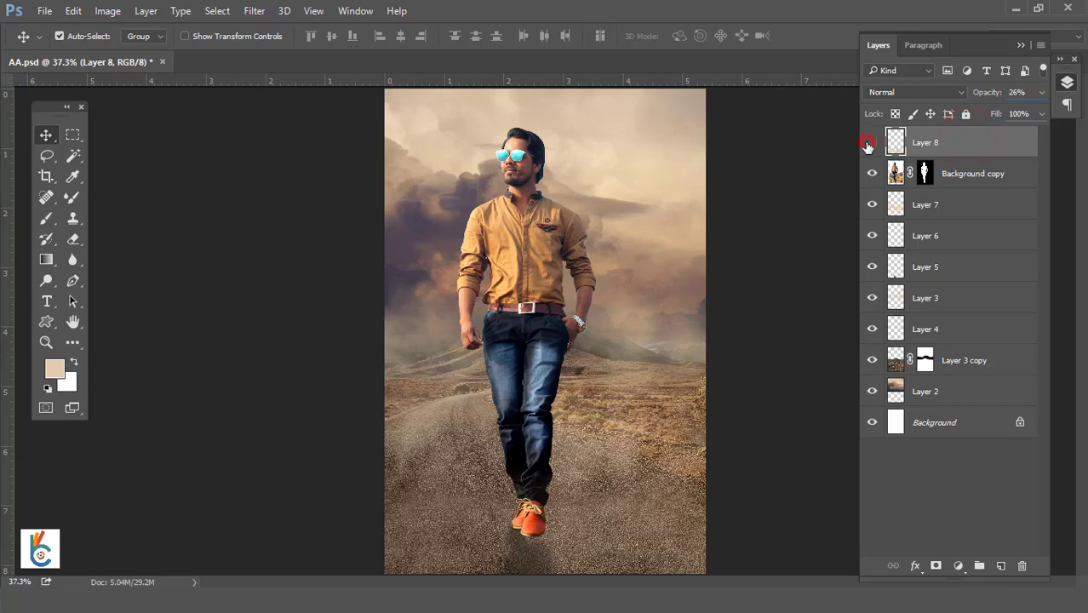
- Hide Layer 8's dust to compare, then fit the image and zoom in on the man's torso
click(871, 143)
key(ctrl+minus)
key(ctrl+minus)
key(ctrl+minus)
key(ctrl+plus)
key(ctrl+plus)
key(ctrl+plus)
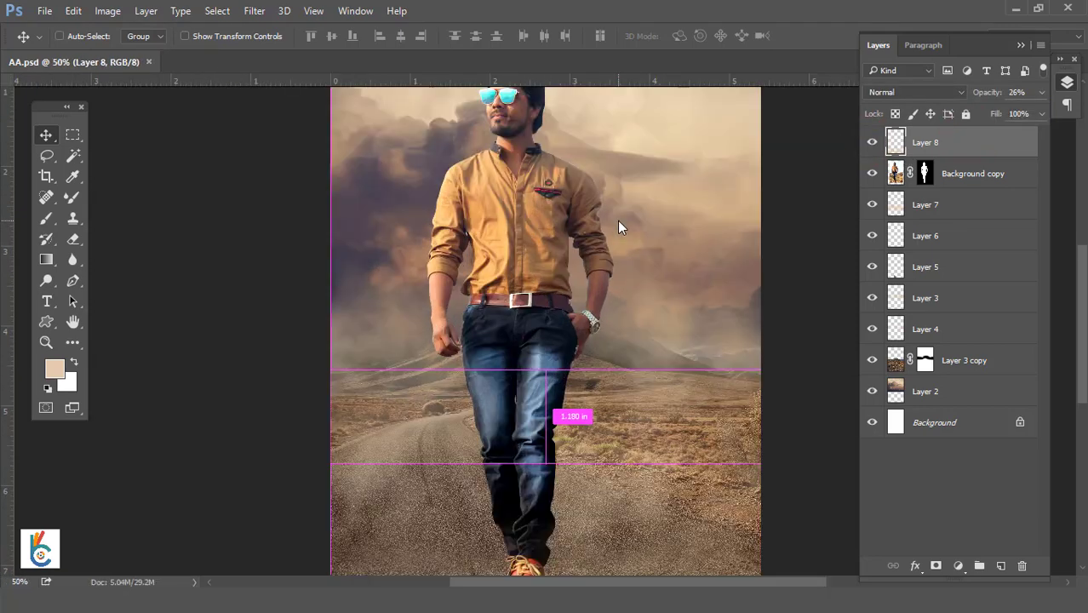
key(ctrl+minus)
key(ctrl+plus)
right_click(619, 223)
click(665, 242)
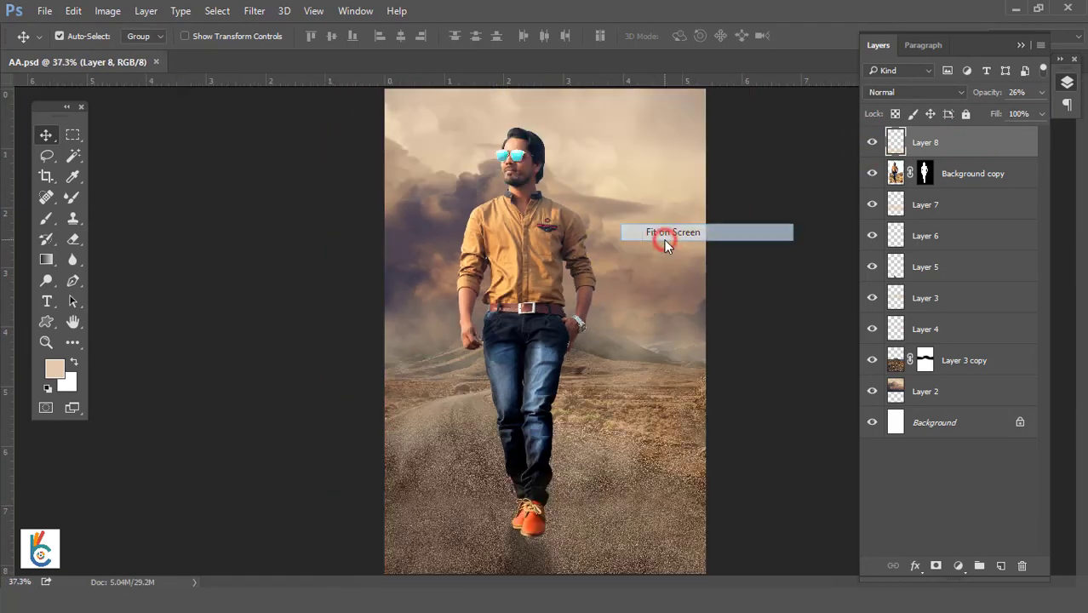
ctrl+click(529, 215)
ctrl+click(529, 215)
ctrl+click(529, 215)
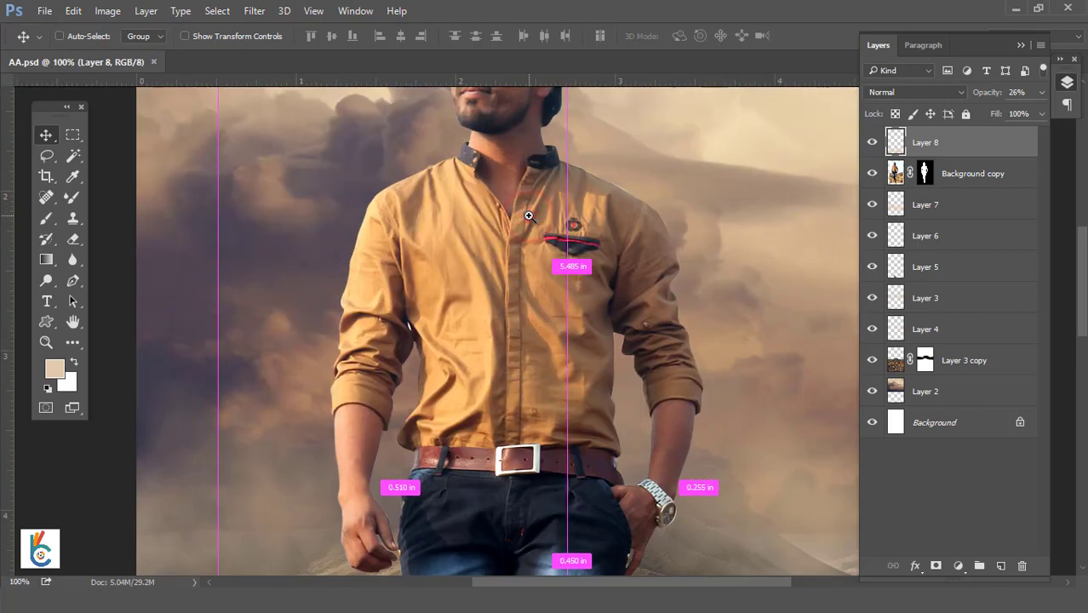
ctrl+click(529, 215)
click(529, 216)
- Open the Camera Raw Filter and set Contrast +10, Shadows +36, Whites -27, Blacks +24
click(255, 11)
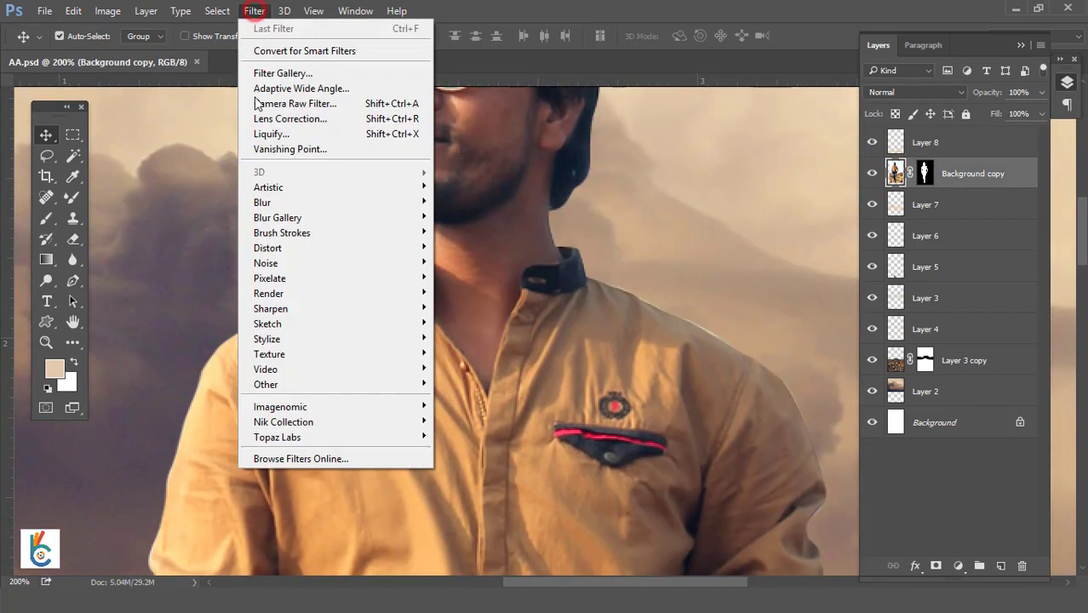
click(296, 104)
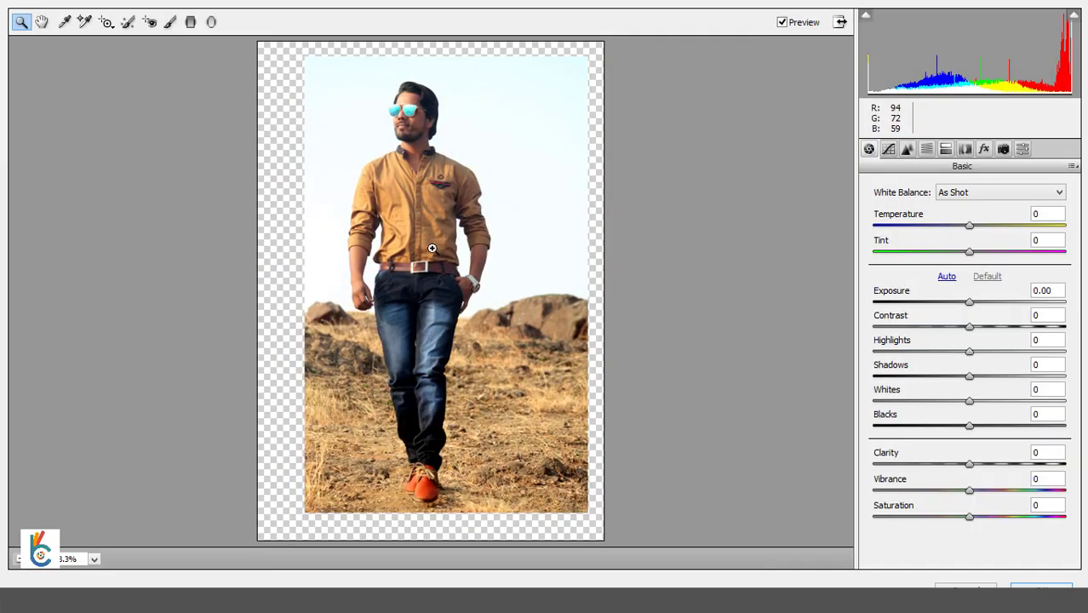
click(975, 304)
mouse_move(972, 327)
mouse_down()
mouse_move(982, 328)
mouse_move(978, 352)
mouse_move(1008, 379)
mouse_up()
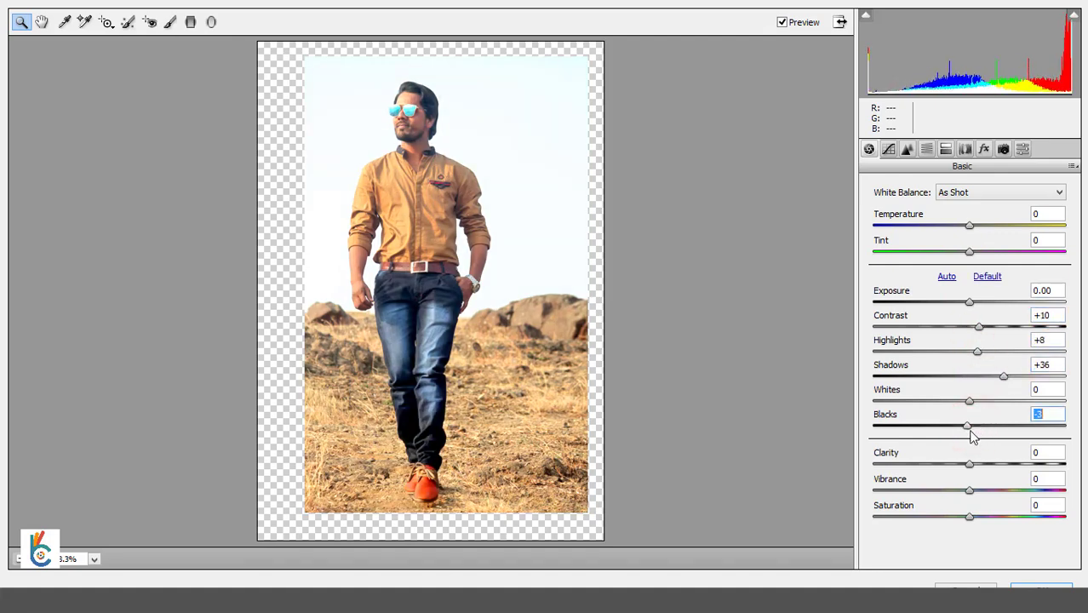
mouse_move(971, 425)
mouse_down()
mouse_move(994, 425)
mouse_move(944, 404)
mouse_up()
- Set Clarity +37, Vibrance -13, Saturation -6 and Exposure +0.10, then apply the grade
mouse_move(970, 464)
mouse_down()
mouse_move(1010, 464)
mouse_move(944, 491)
mouse_up()
drag(1009, 464, 1011, 465)
drag(944, 490, 956, 491)
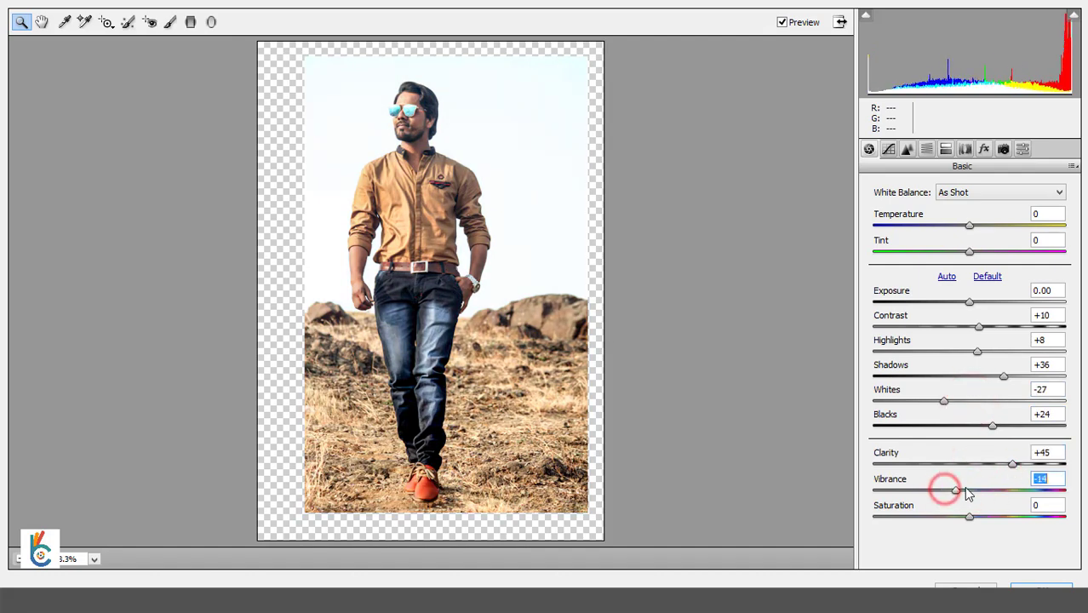
drag(1011, 464, 1005, 464)
drag(956, 491, 972, 517)
drag(970, 302, 971, 302)
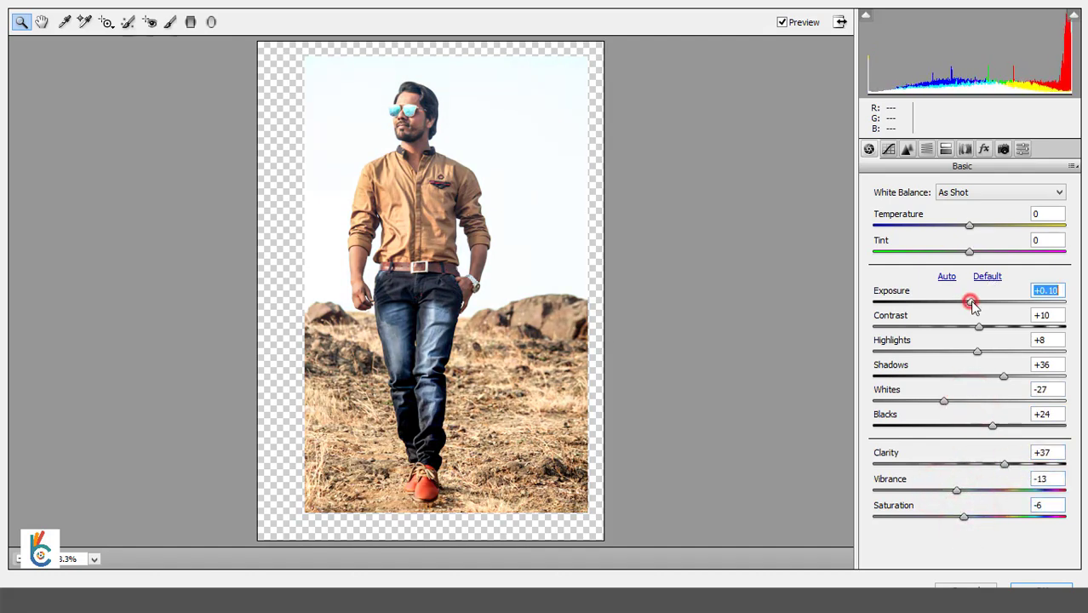
click(1039, 588)
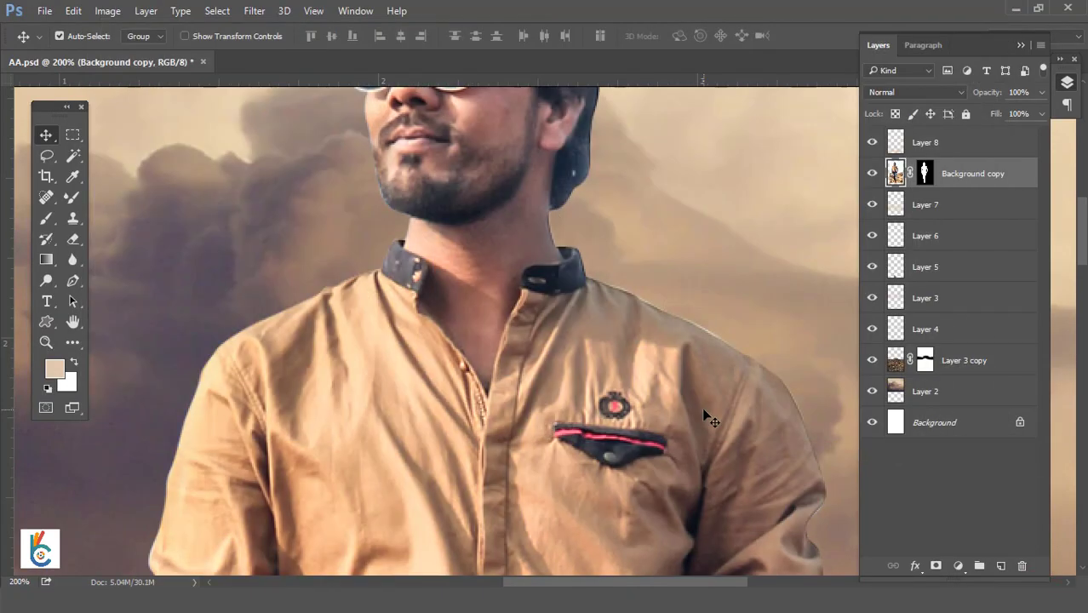
- Check the image at 100% and full view, and turn Layer 8's dust back on
scroll(705, 417, down, 5)
scroll(706, 418, down, 2)
scroll(705, 417, up, 2)
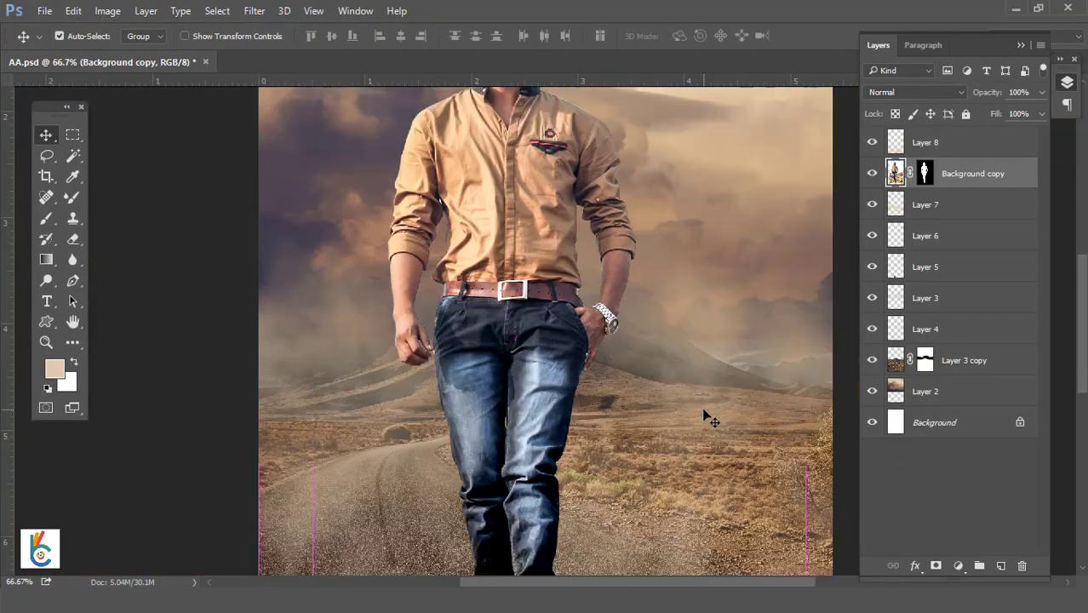
right_click(477, 270)
click(511, 296)
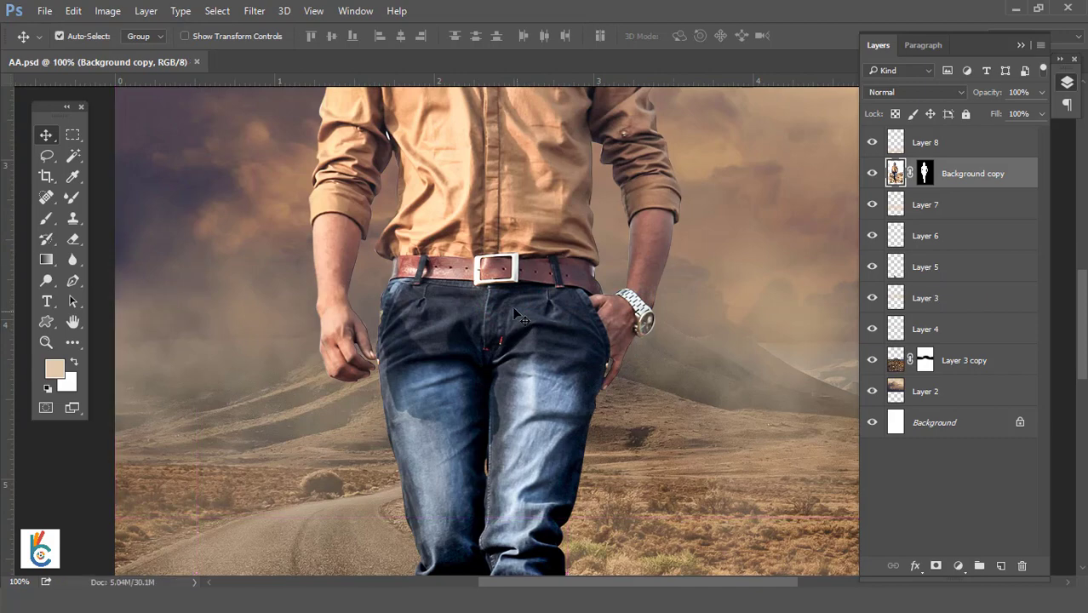
key(ctrl+0)
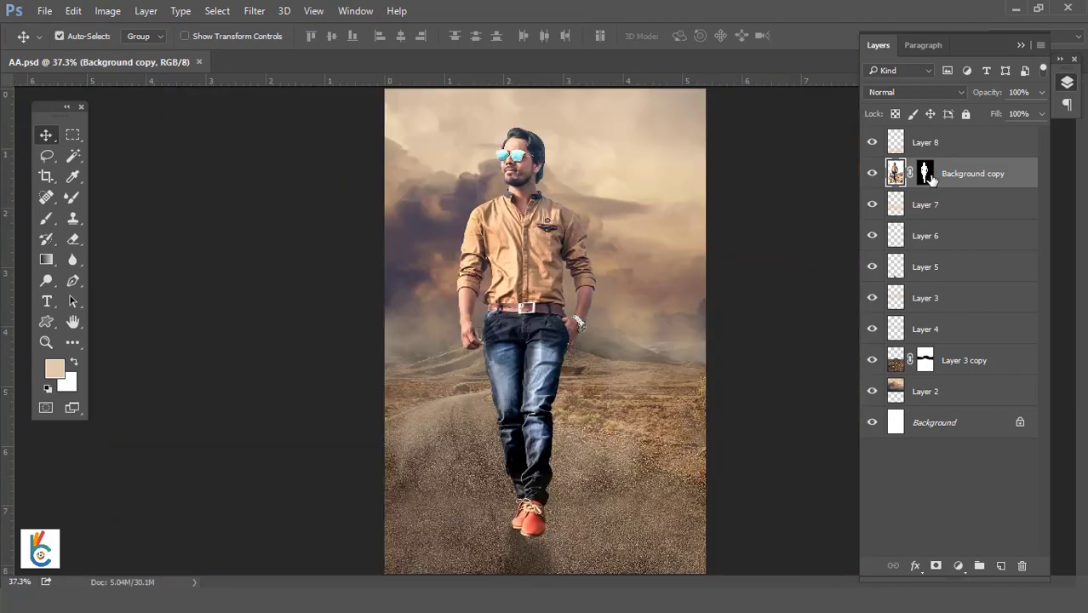
click(873, 145)
- Duplicate Background copy, move Background copy 2 just above Background, and zoom to the man's head
mouse_move(992, 176)
mouse_down()
mouse_move(988, 545)
mouse_move(1001, 566)
mouse_up()
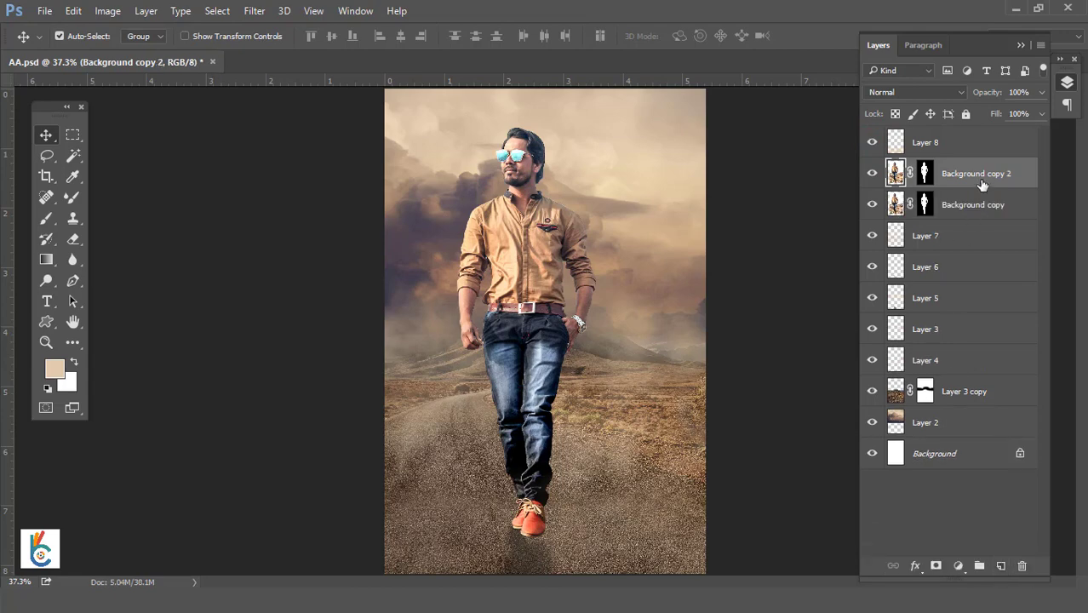
drag(984, 184, 972, 436)
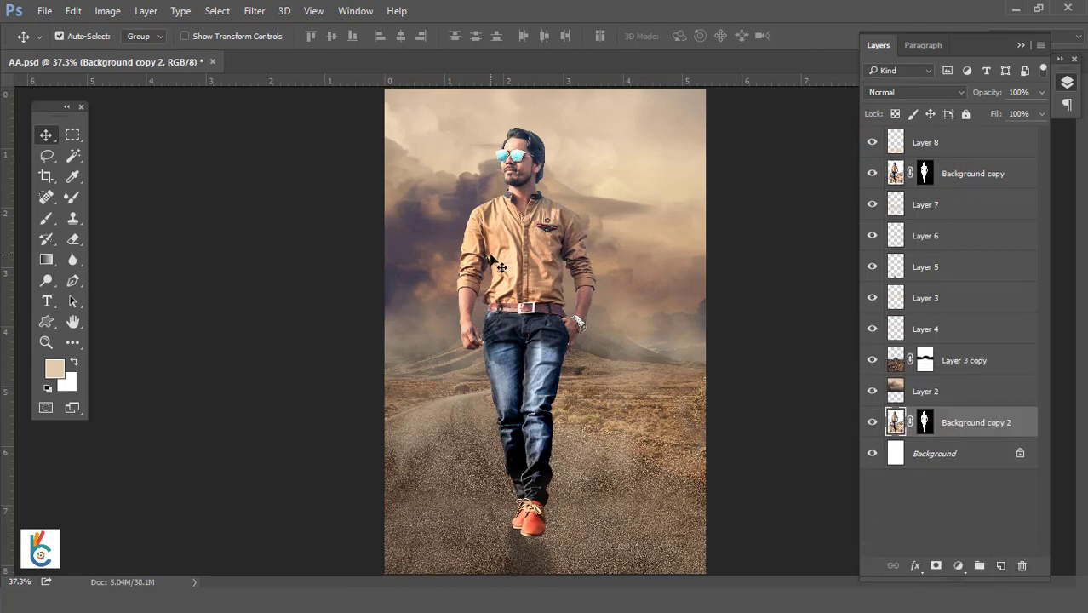
key(ctrl+1)
scroll(502, 251, up, 5)
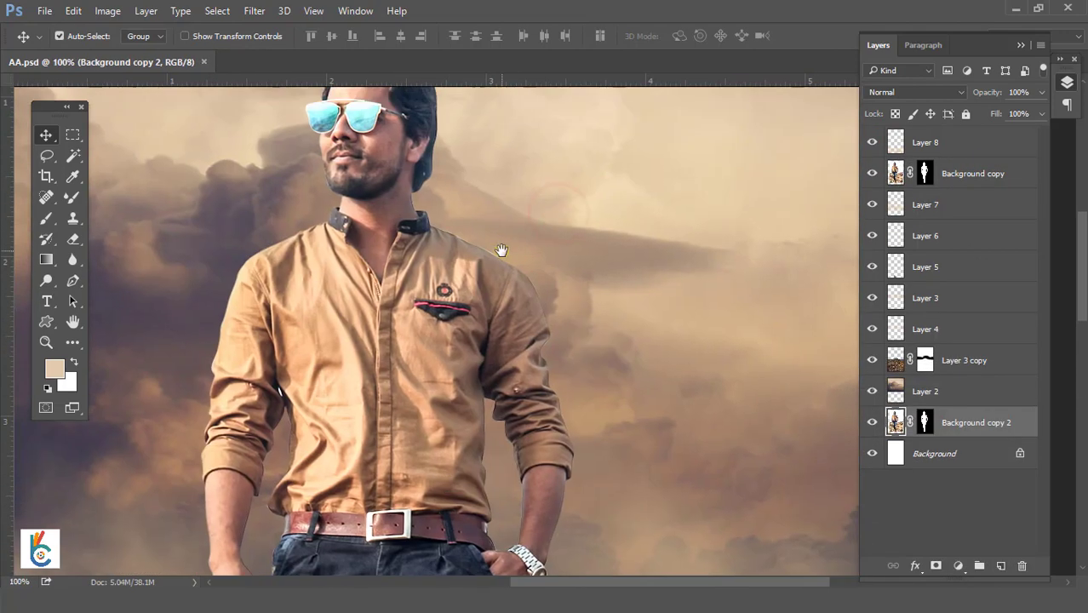
key(ctrl+0)
ctrl+click(639, 204)
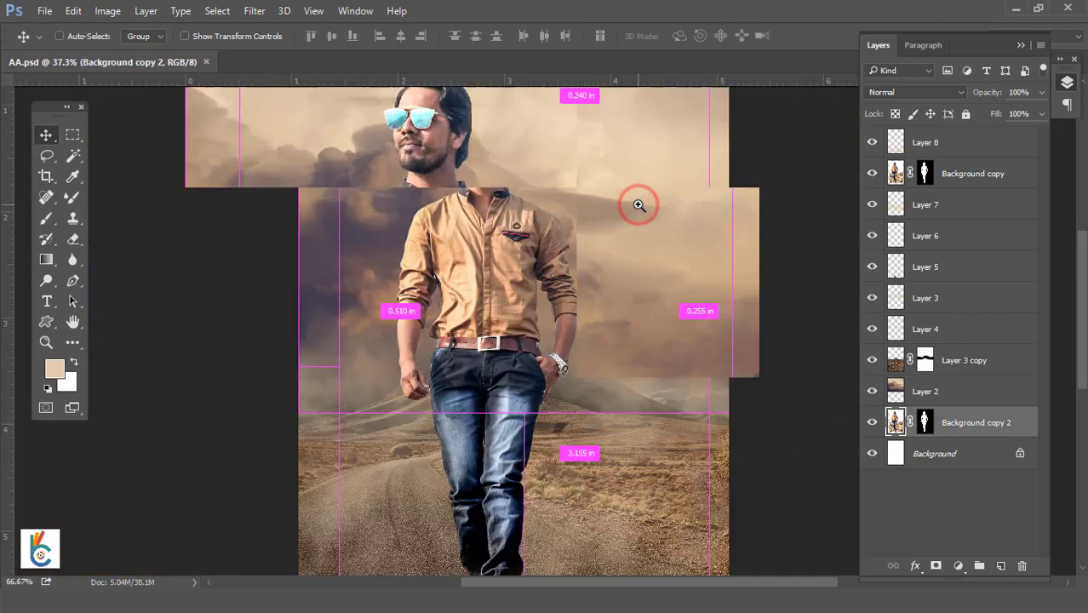
drag(296, 341, 462, 287)
drag(508, 322, 483, 273)
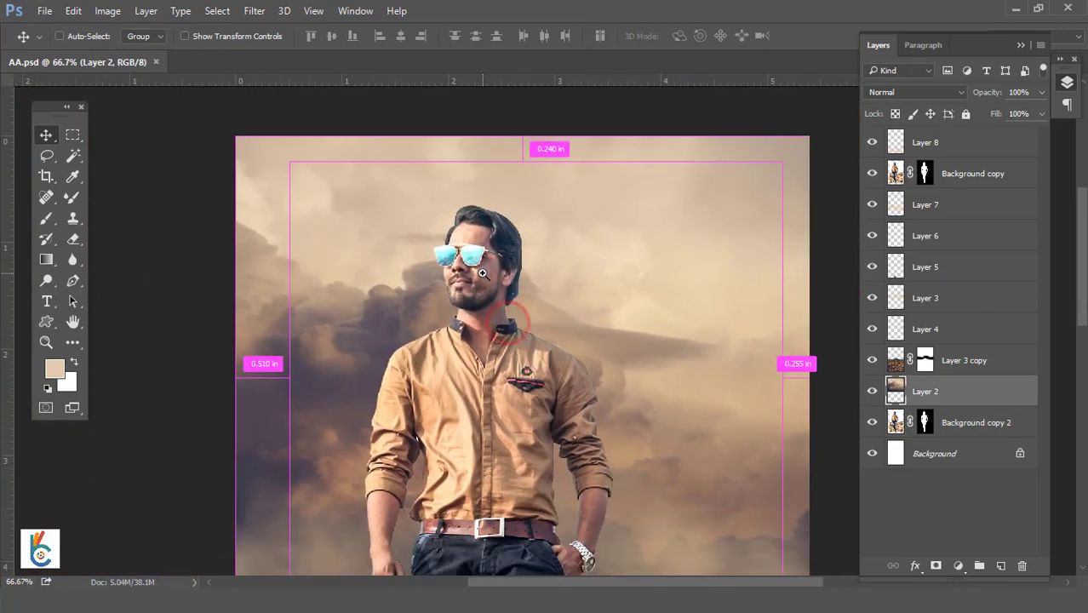
ctrl+click(483, 272)
click(998, 175)
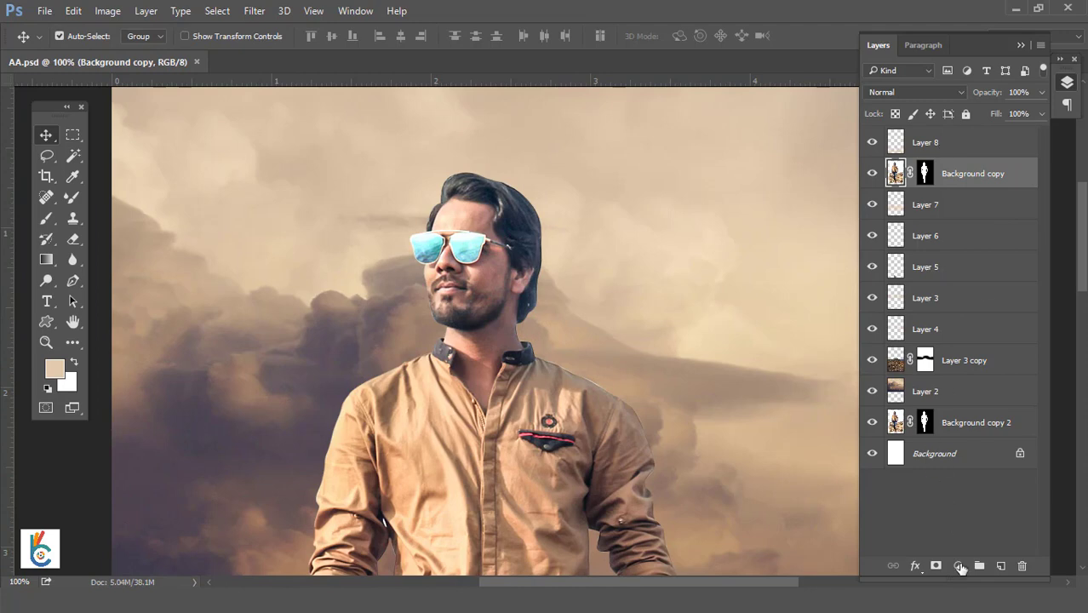
- Add a new Layer 9 at the top and fill it with 50% Gray
click(986, 143)
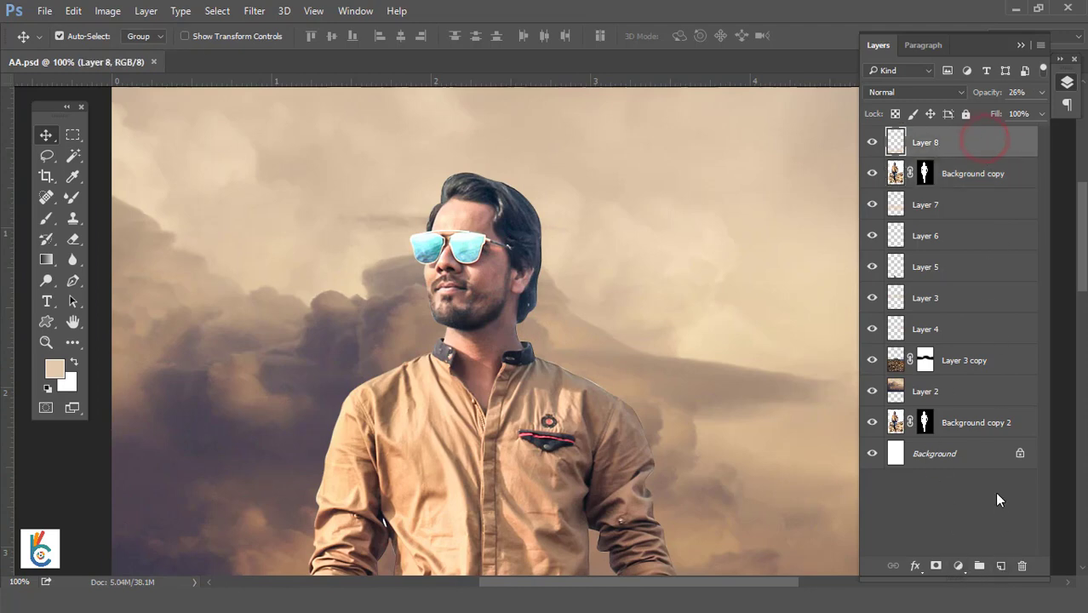
click(1003, 567)
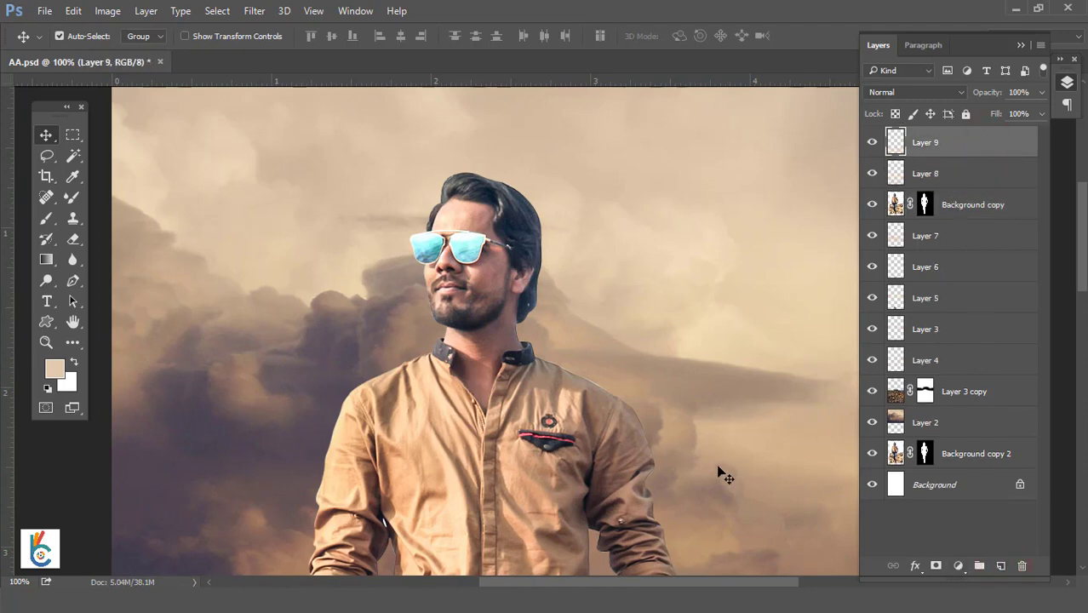
key(shift+F5)
click(610, 162)
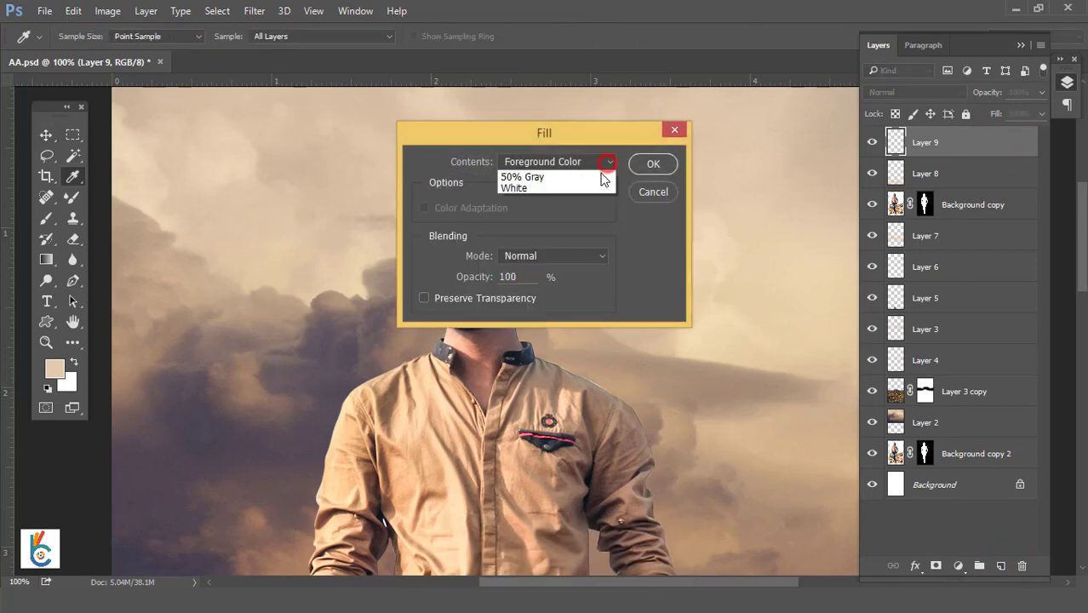
click(554, 278)
click(654, 166)
key(v)
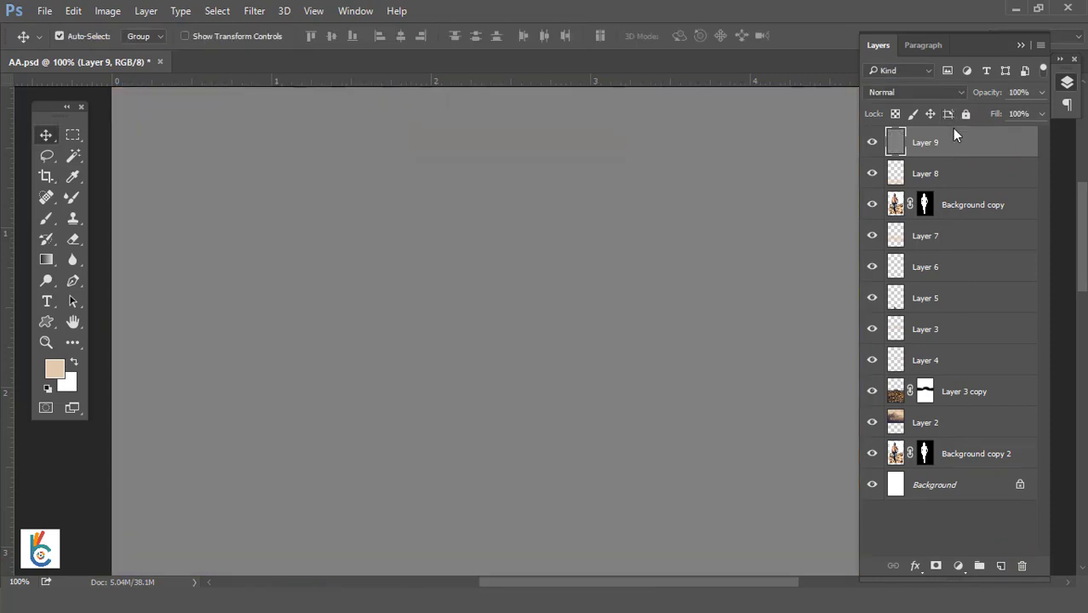
- Move Layer 9 above Background copy, clip it to that layer, and set it to Overlay
drag(943, 157, 954, 180)
right_click(959, 172)
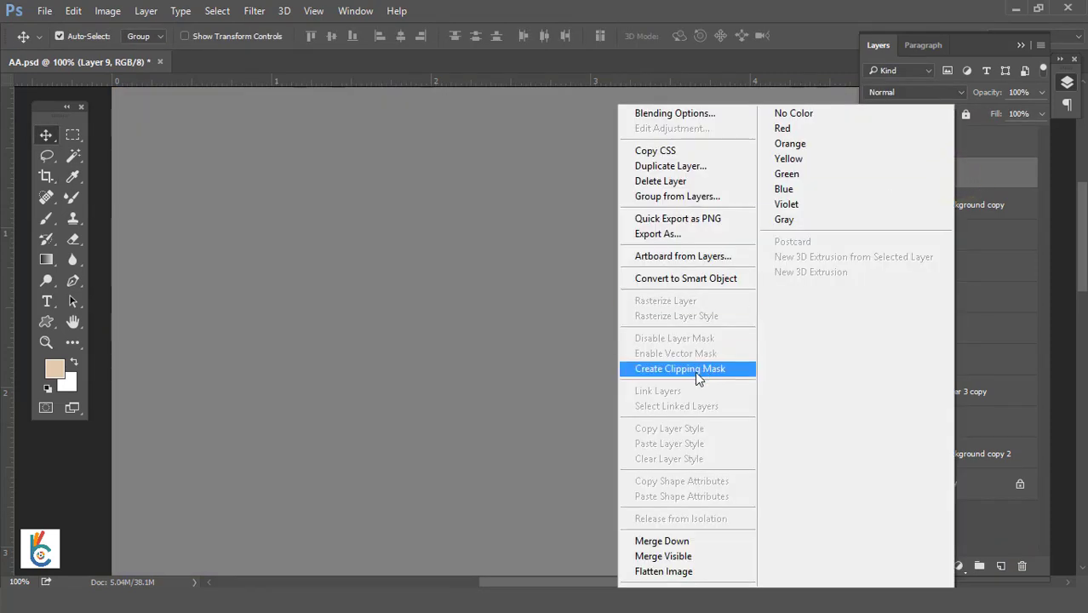
click(695, 368)
click(903, 94)
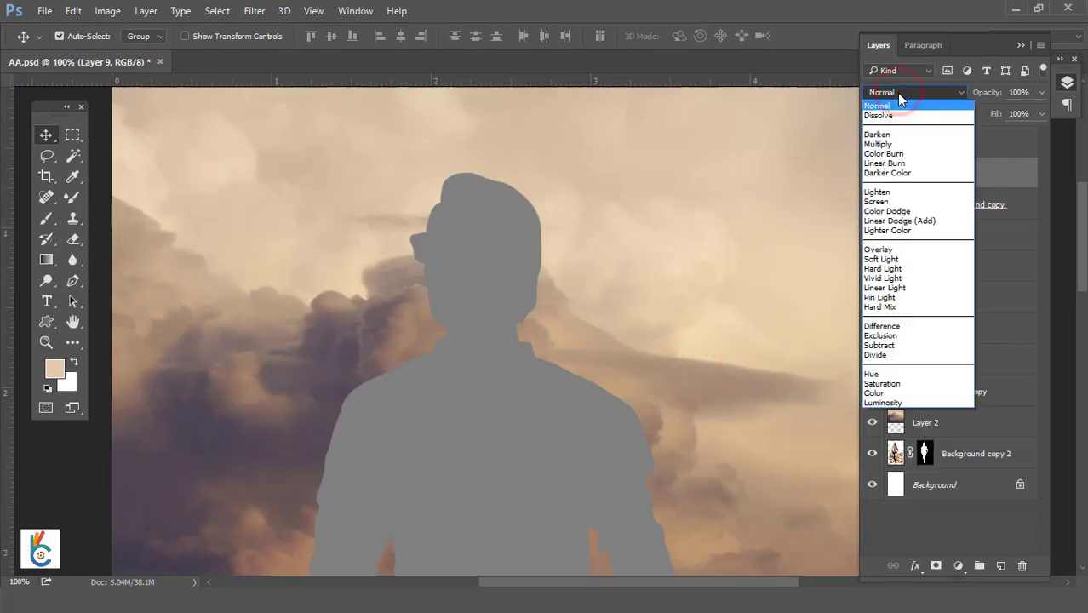
click(894, 231)
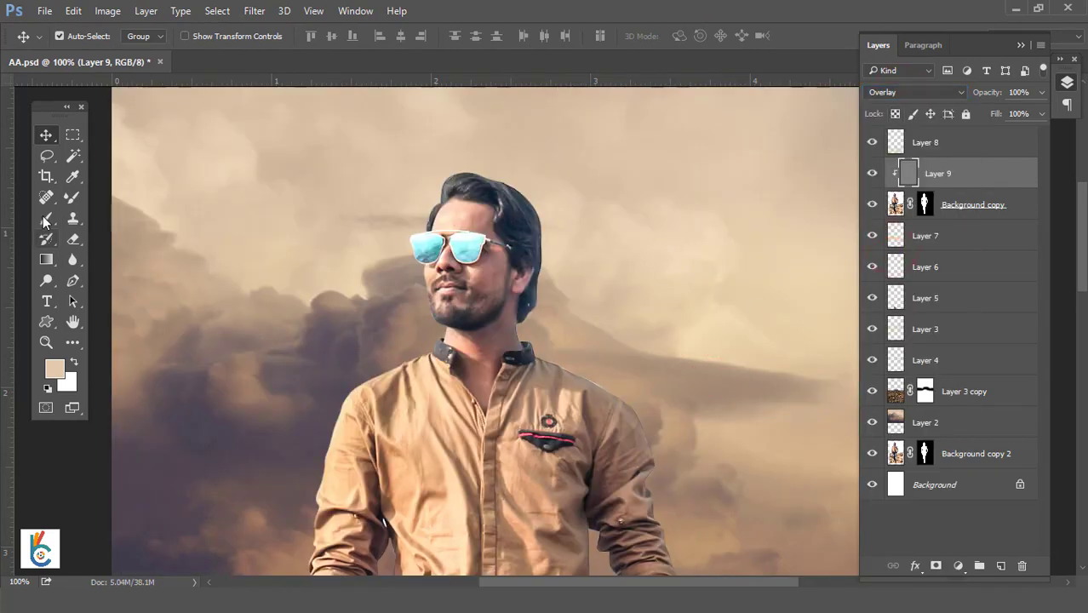
- Dodge the neck with a shrinking brush, Midtones range at 14% exposure
click(46, 281)
drag(512, 321, 515, 278)
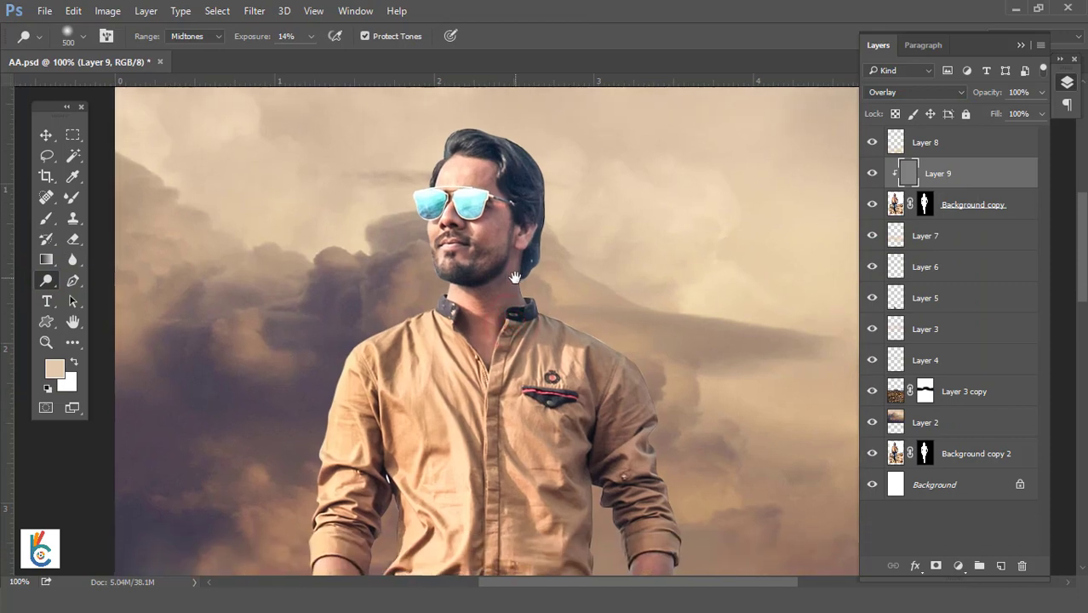
key(bracketleft)
drag(508, 238, 508, 284)
key(bracketleft)
click(509, 294)
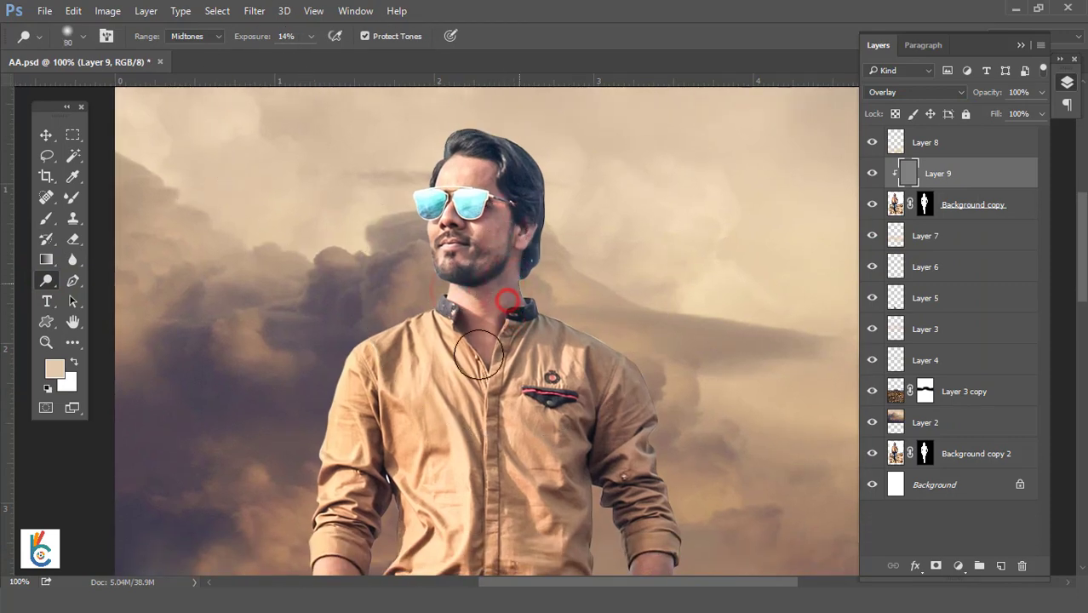
key(bracketleft)
click(487, 294)
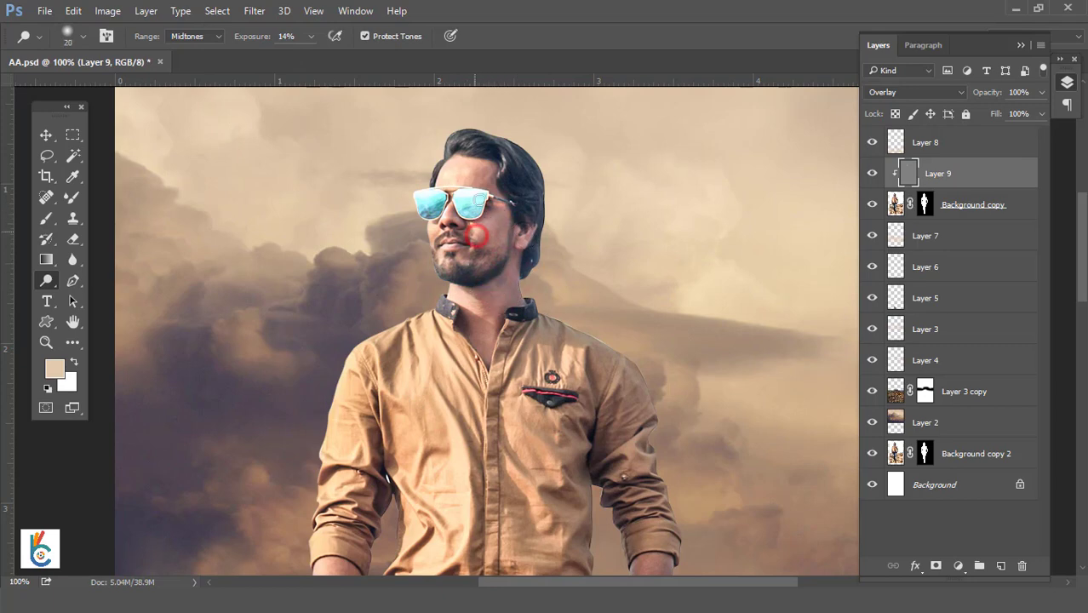
- Dodge the man's forearms and hand to lighten them
scroll(596, 324, down, 5)
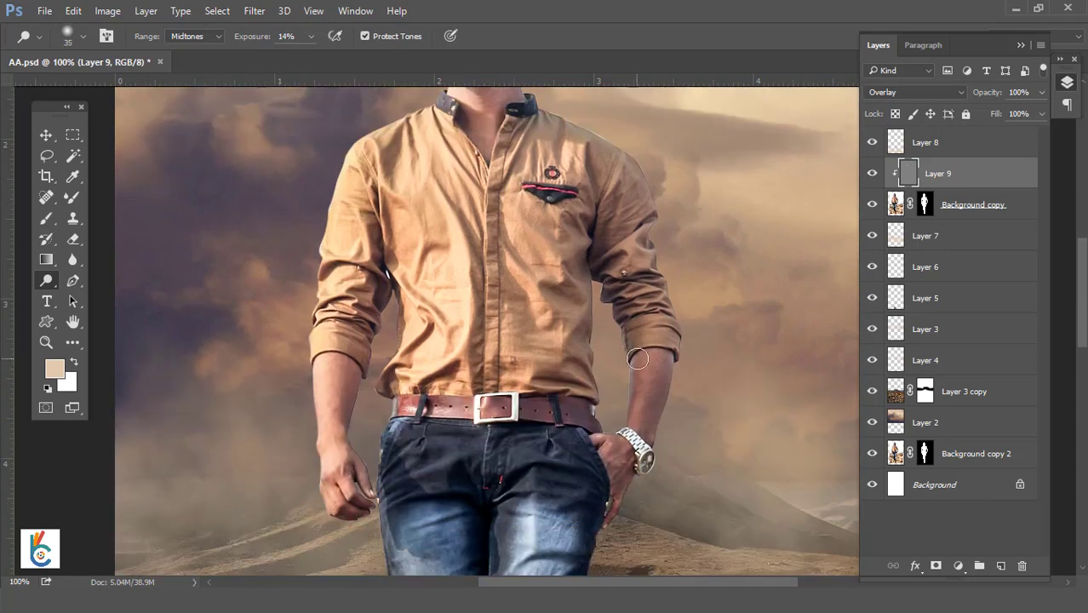
click(651, 360)
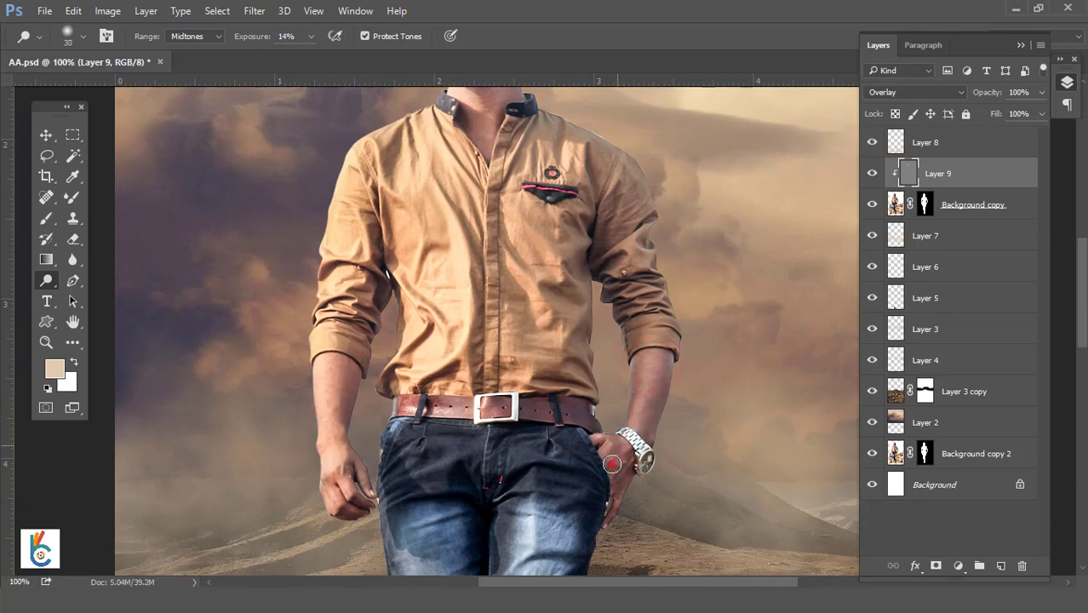
drag(331, 392, 331, 454)
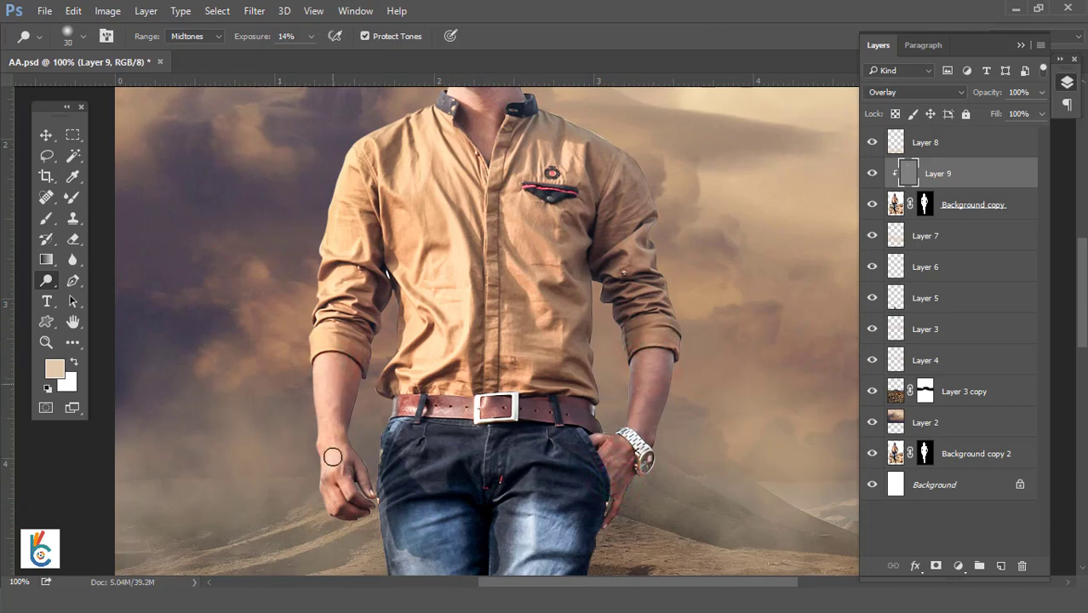
scroll(674, 426, down, 4)
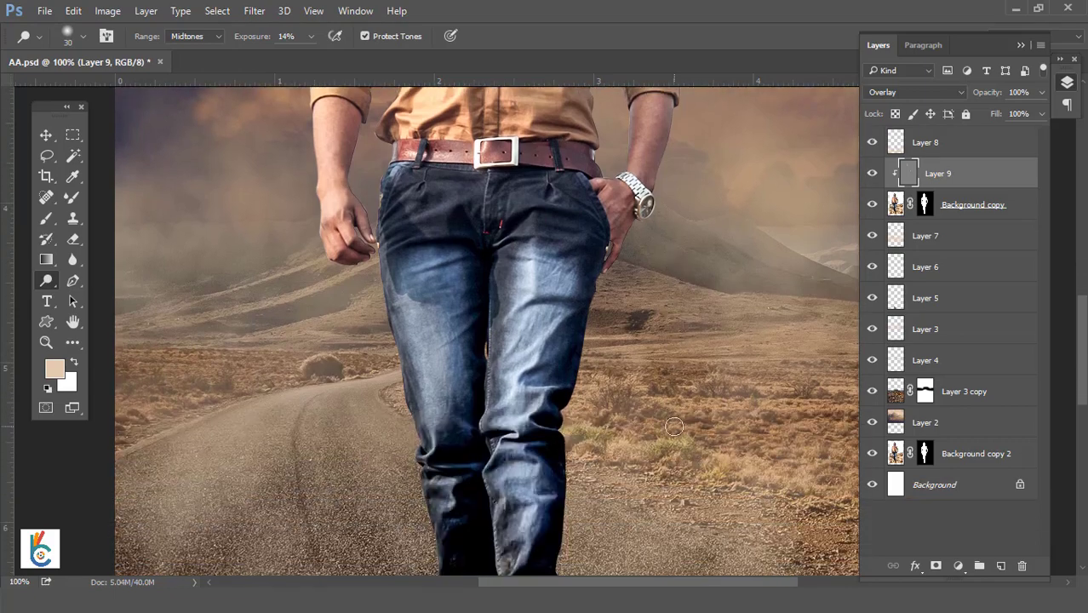
drag(563, 170, 510, 466)
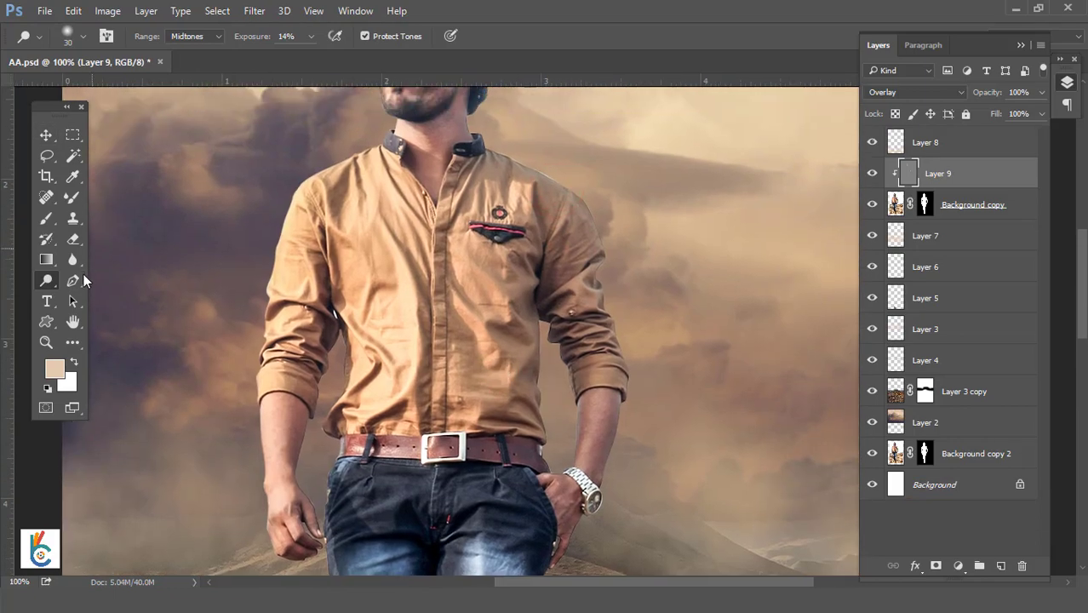
- Switch to the Burn tool at 5% exposure, resize the brush, and burn the shirt folds and arms
right_click(46, 281)
click(93, 295)
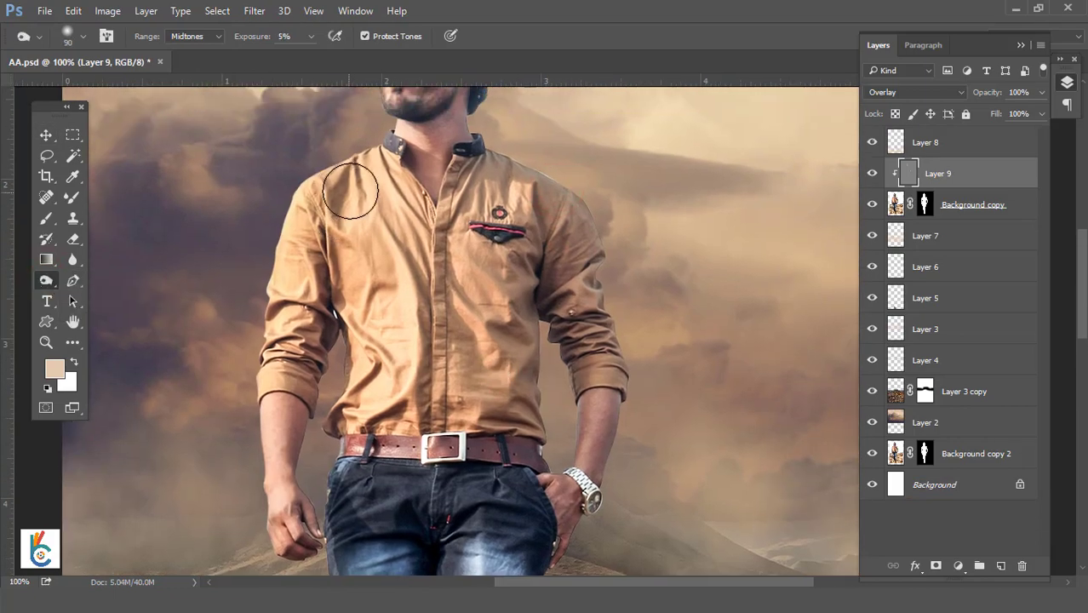
key(bracketleft)
key(bracketleft)
key(bracketleft)
drag(335, 208, 358, 176)
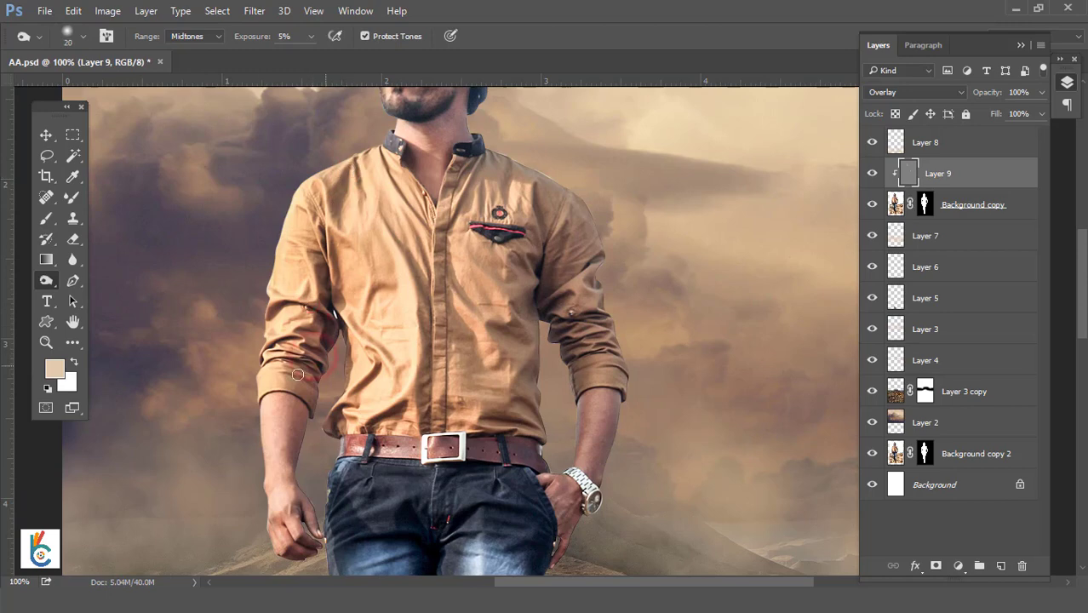
scroll(586, 324, down, 2)
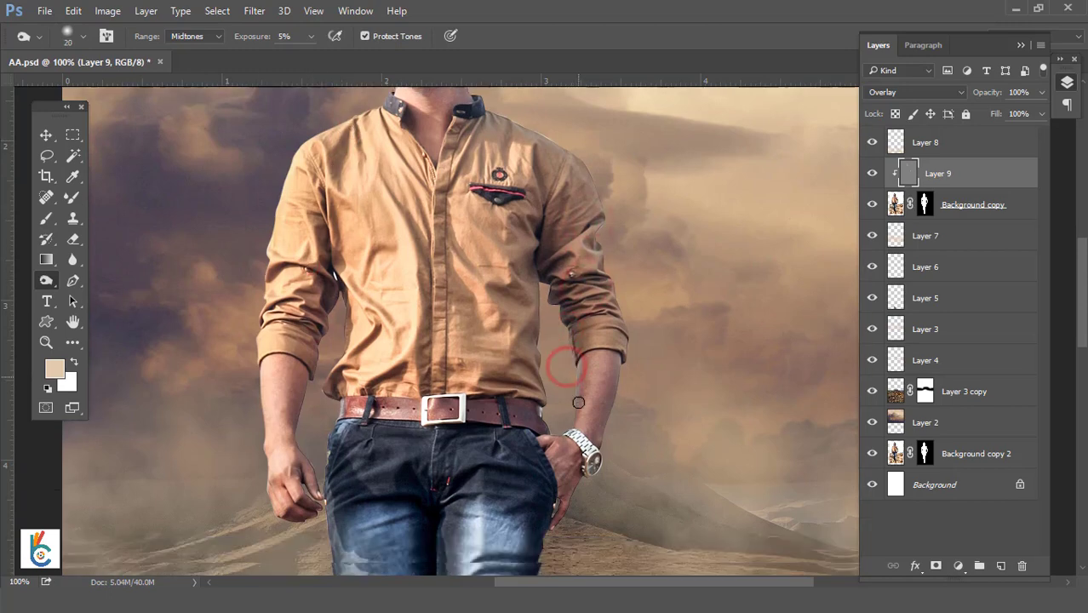
scroll(583, 327, down, 1)
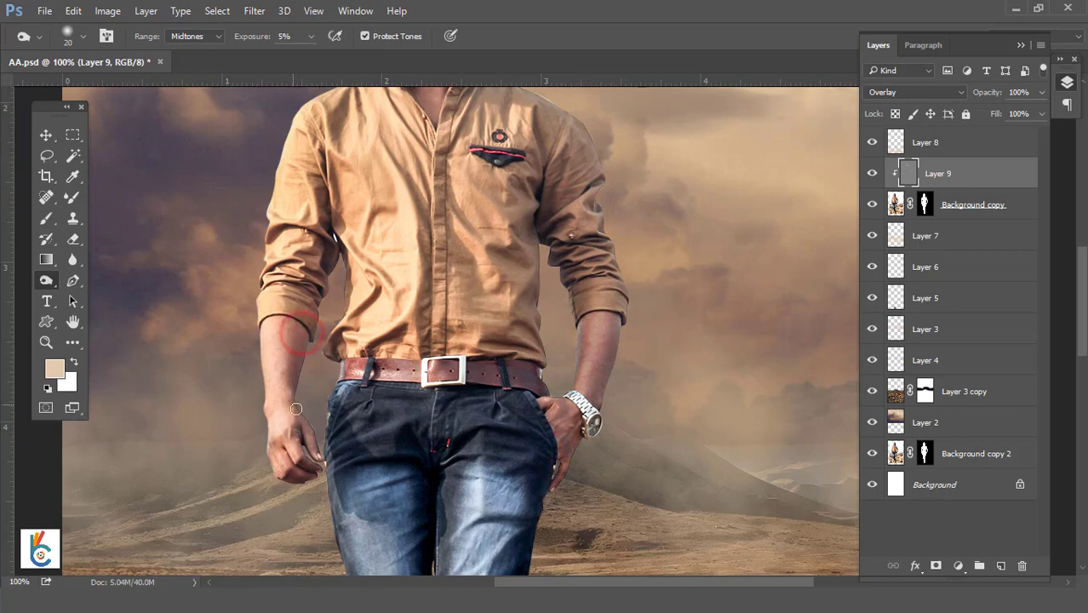
scroll(353, 491, up, 3)
scroll(421, 224, up, 2)
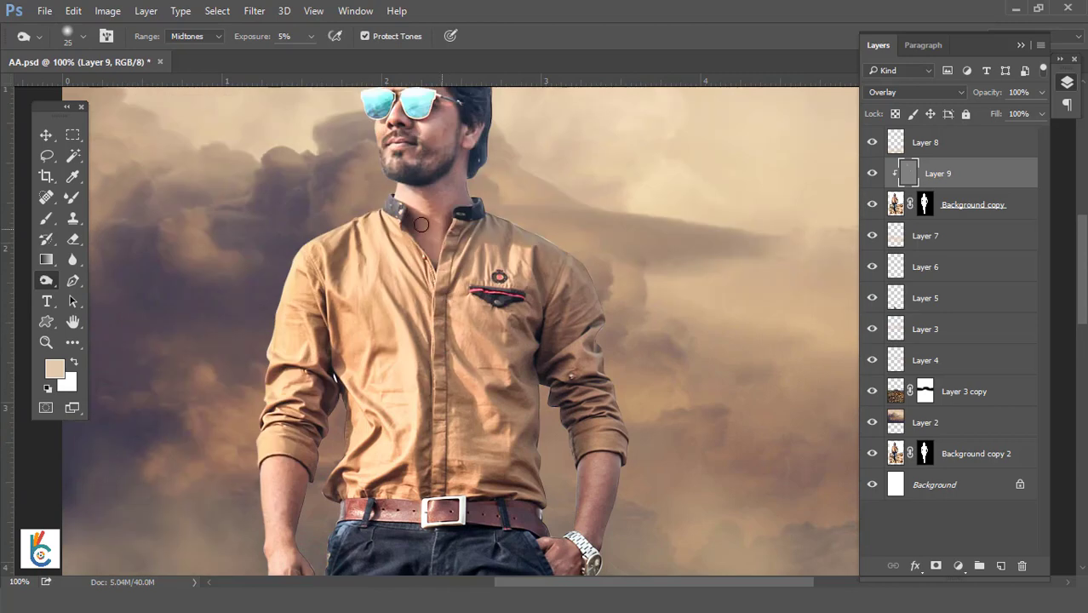
scroll(451, 195, up, 3)
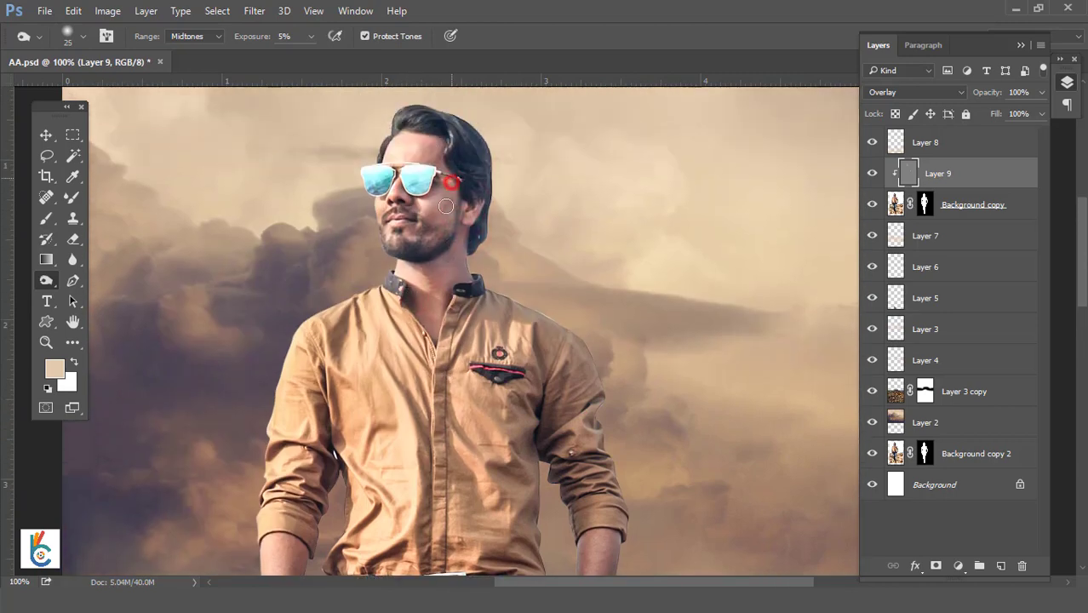
- Fit the image on screen, toggle Layer 9 to compare the toning, and save
key(v)
right_click(518, 135)
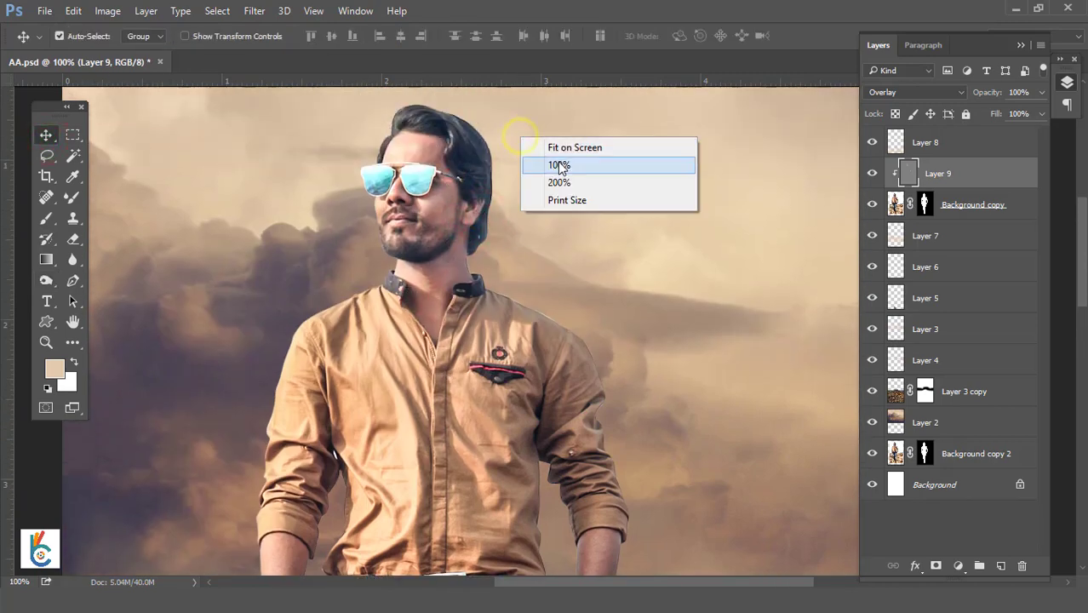
click(567, 128)
right_click(464, 151)
click(504, 162)
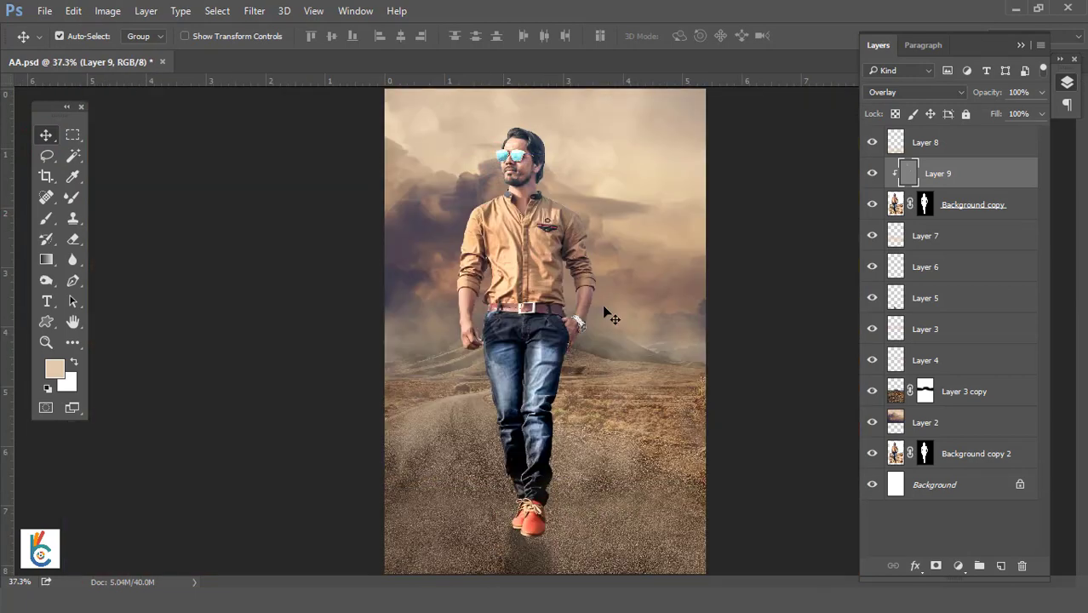
click(873, 176)
click(873, 174)
click(873, 173)
click(873, 173)
right_click(504, 232)
key(Escape)
key(ctrl+s)
- Review Layers 7, 8 and 5 by toggling their visibility and checking their settings
key(alt+bracketleft)
key(alt+bracketleft)
click(872, 142)
click(872, 142)
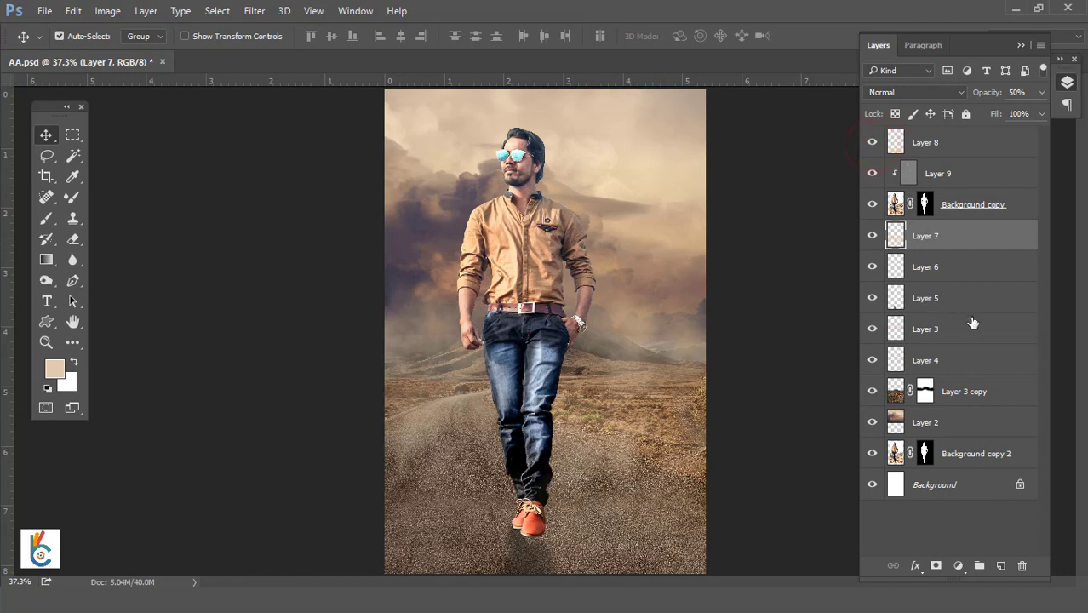
click(540, 569)
click(872, 298)
click(872, 298)
click(954, 299)
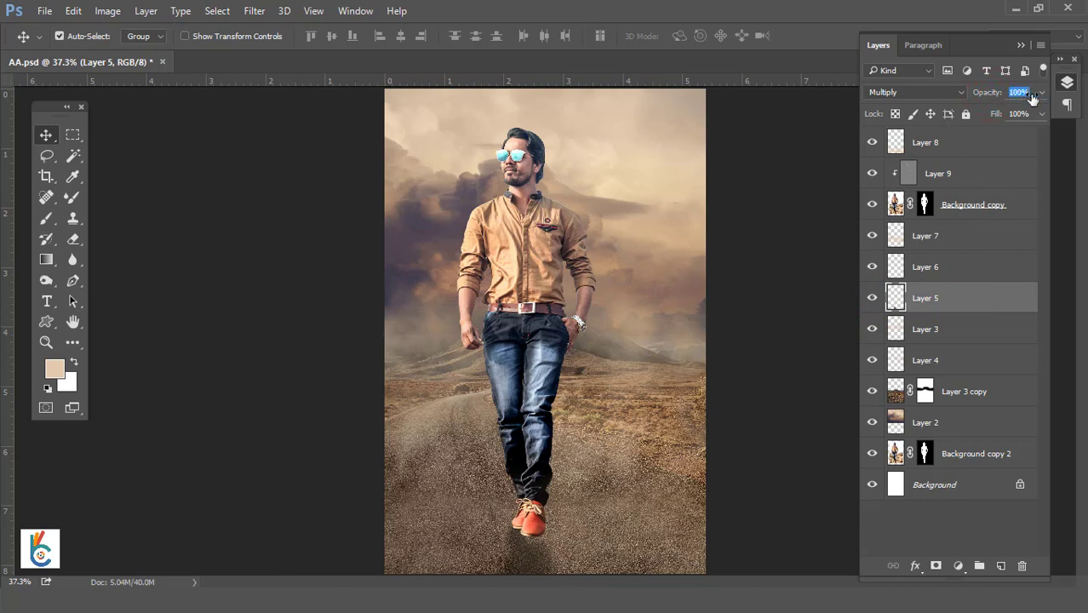
click(999, 153)
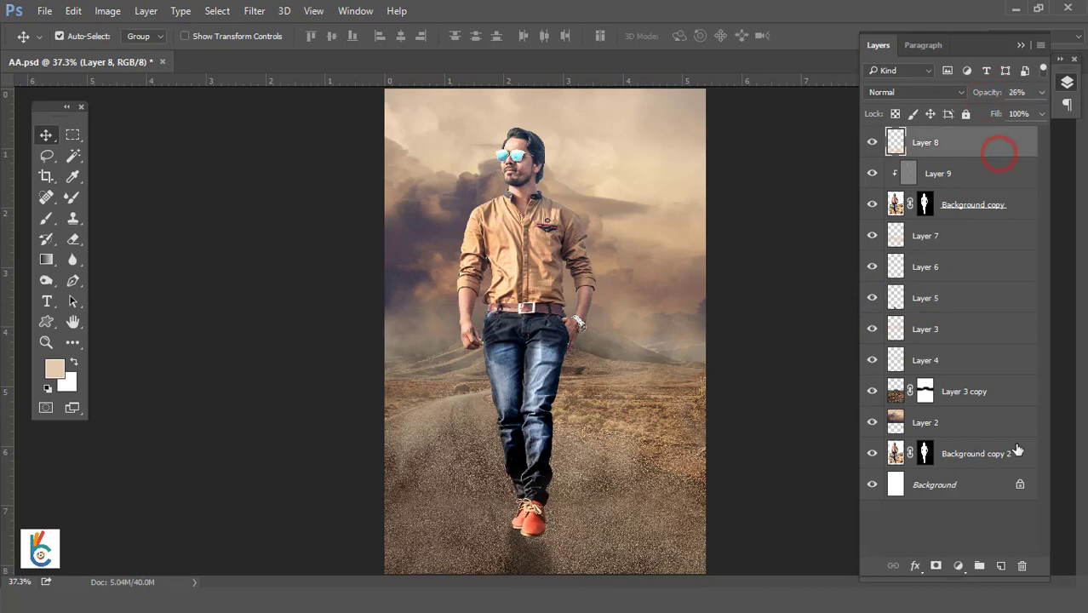
- Add a new empty Layer 10 above Layer 9 and zoom to 100% on the upper body
click(1015, 202)
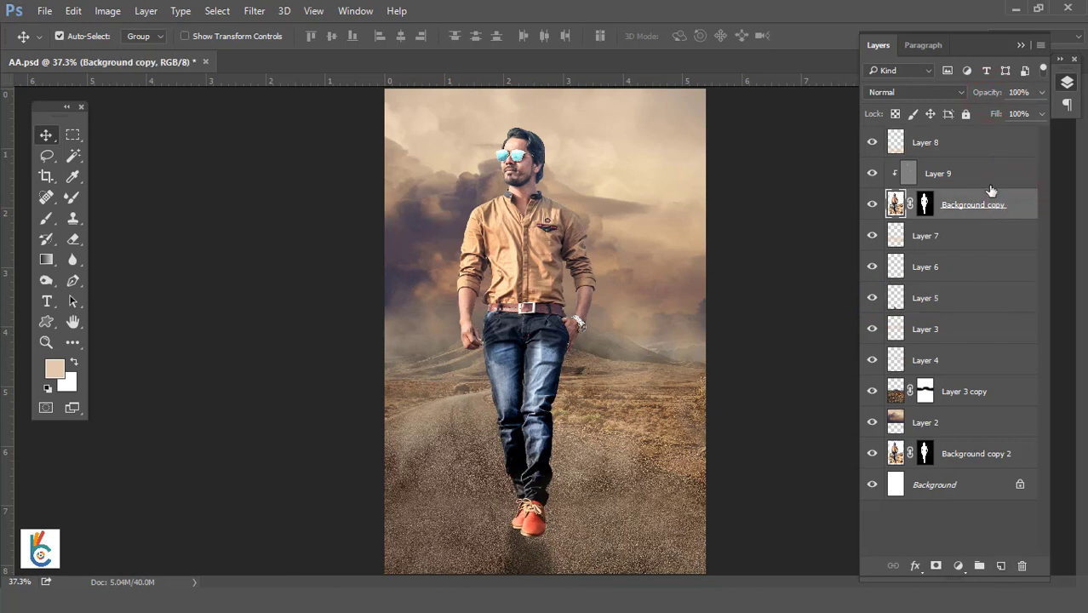
click(991, 176)
click(1001, 566)
ctrl+click(596, 207)
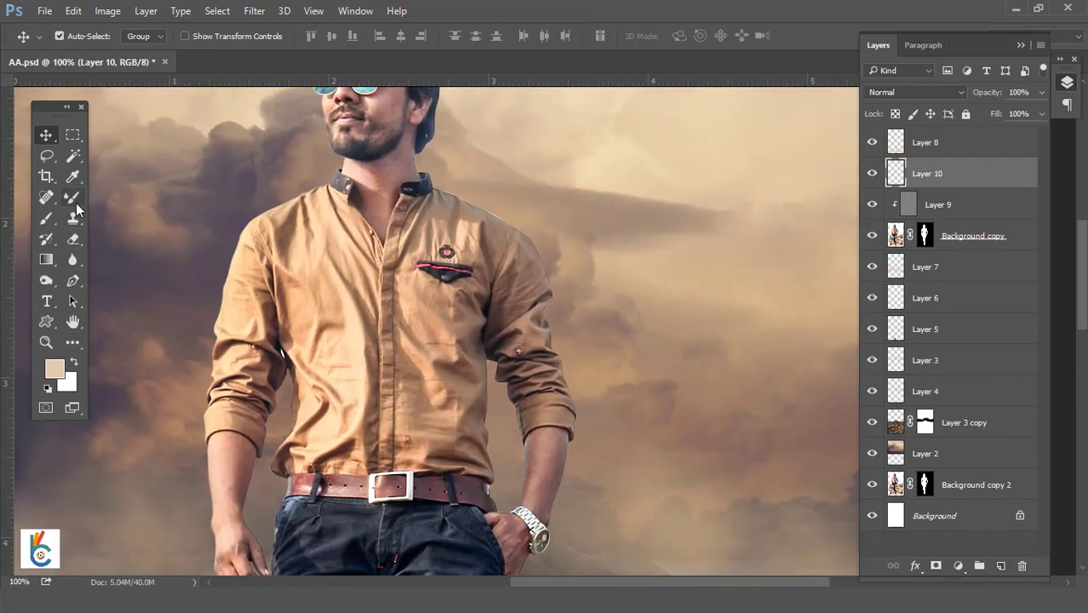
click(46, 218)
- Shrink the cloud brush and paint smoke on Layer 10 across the shoulder and sky
drag(481, 170, 481, 272)
key(bracketleft)
key(bracketleft)
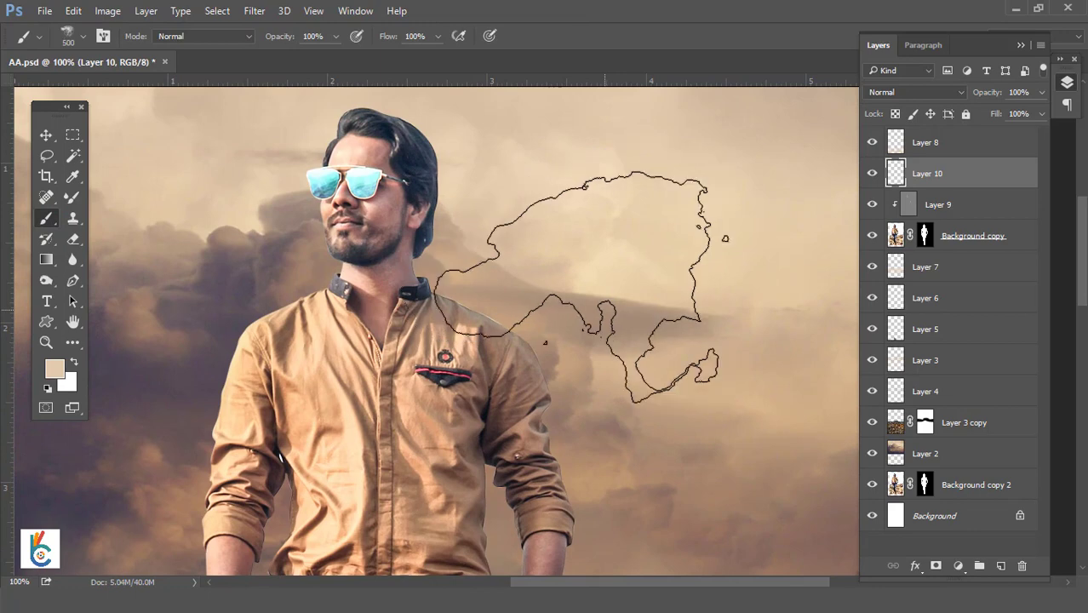
key(bracketleft)
key(bracketleft)
key(bracketleft)
key(bracketleft)
key(bracketleft)
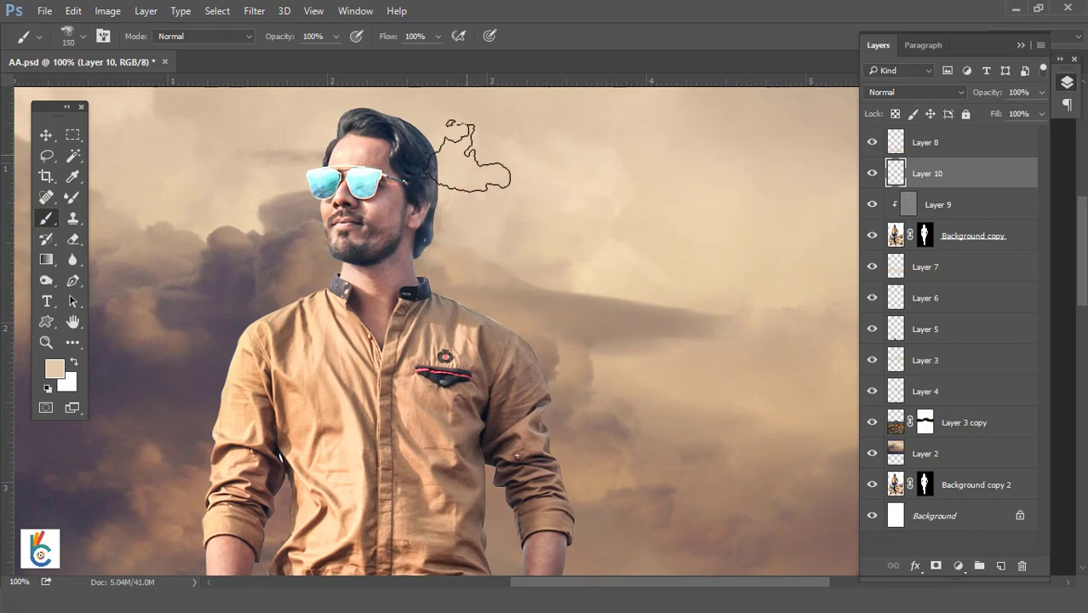
drag(473, 170, 474, 109)
click(495, 275)
mouse_move(495, 275)
mouse_down()
mouse_move(550, 292)
mouse_move(563, 360)
mouse_move(596, 409)
mouse_up()
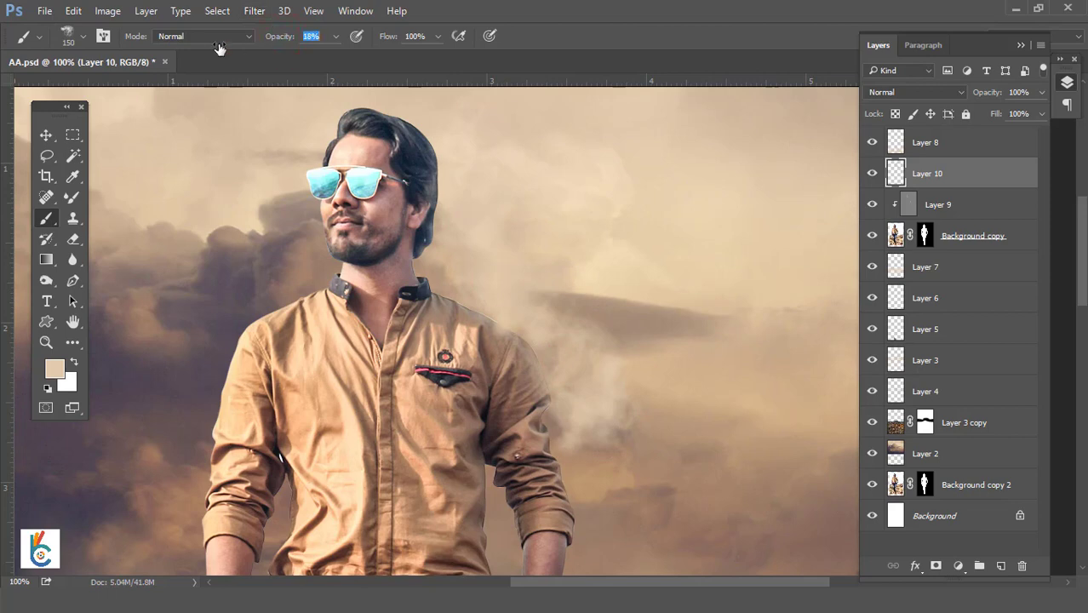
scroll(554, 225, down, 3)
mouse_move(596, 289)
mouse_down()
mouse_move(625, 380)
mouse_move(594, 388)
mouse_up()
- Paint more smoke near the arm and legs, and dab darker cloud left of the face
scroll(562, 460, down, 2)
click(551, 484)
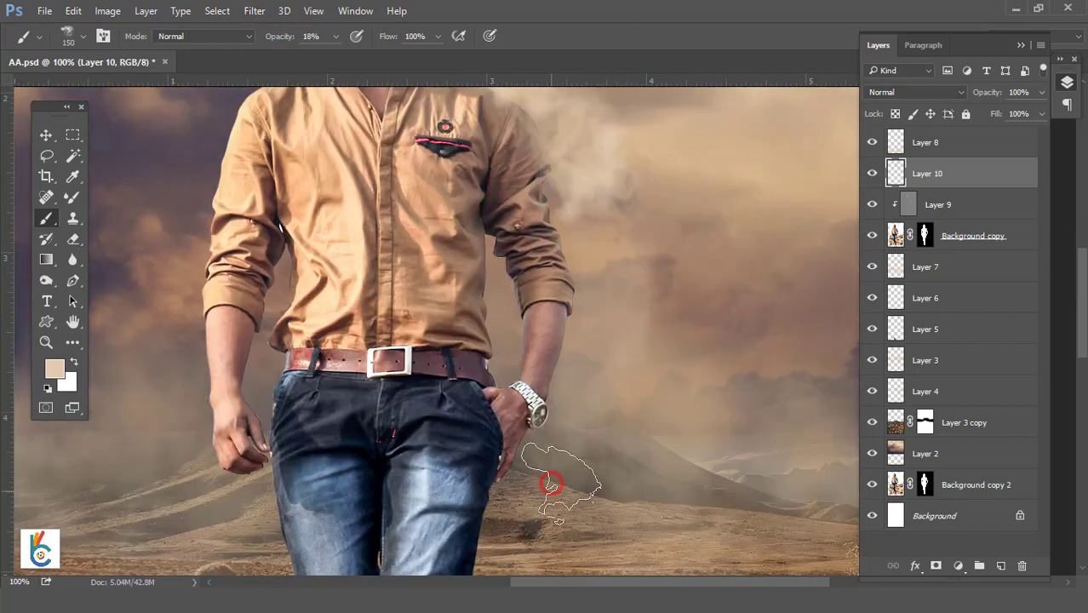
scroll(511, 477, down, 3)
drag(479, 439, 464, 528)
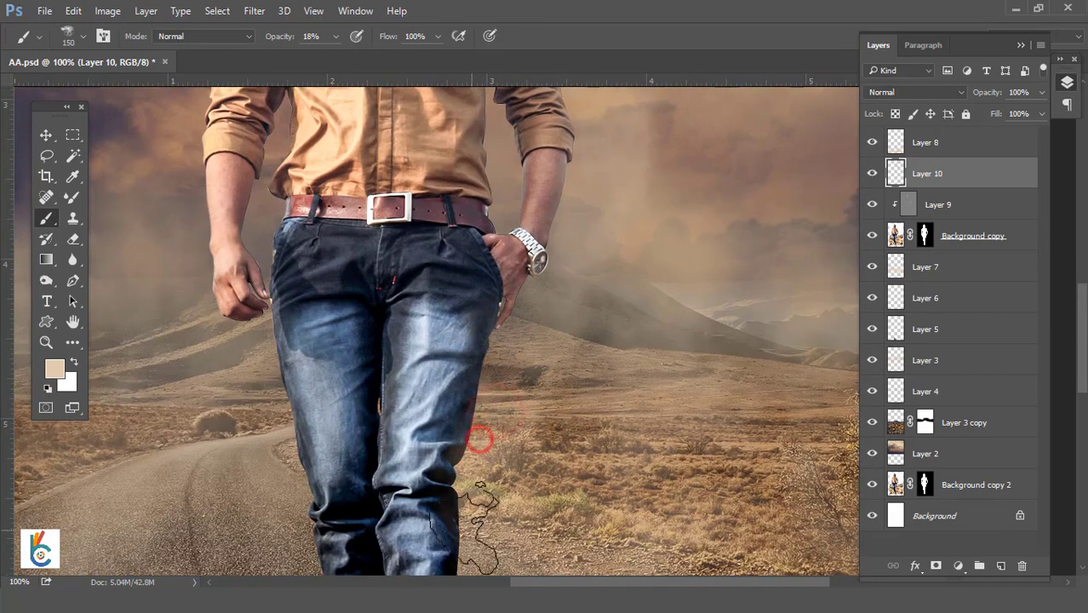
scroll(479, 439, down, 3)
scroll(498, 458, down, 3)
mouse_move(453, 287)
mouse_down()
mouse_move(469, 360)
mouse_move(332, 421)
mouse_up()
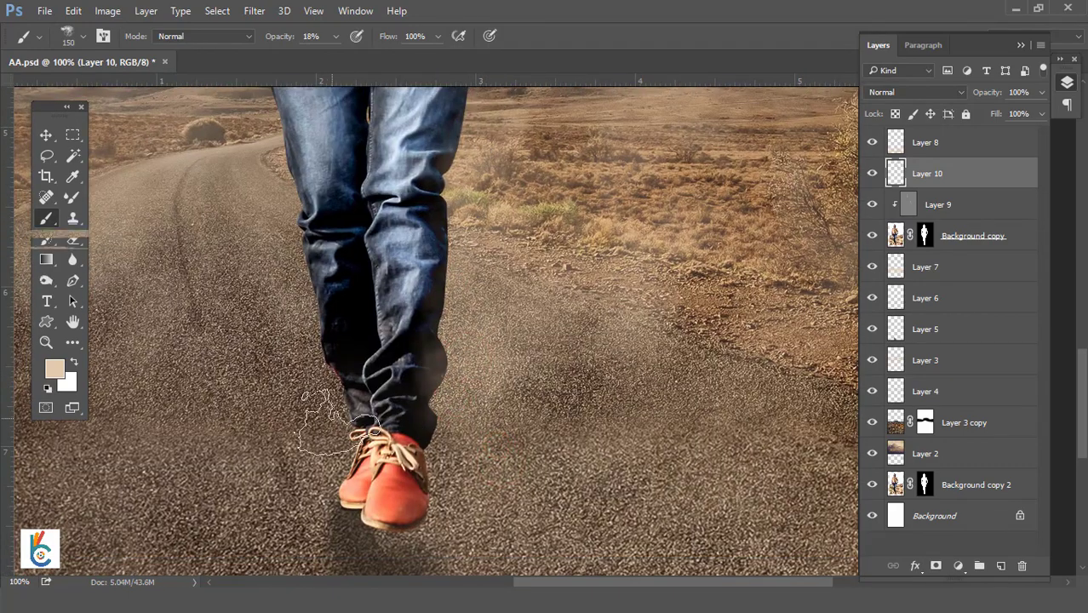
drag(256, 213, 358, 362)
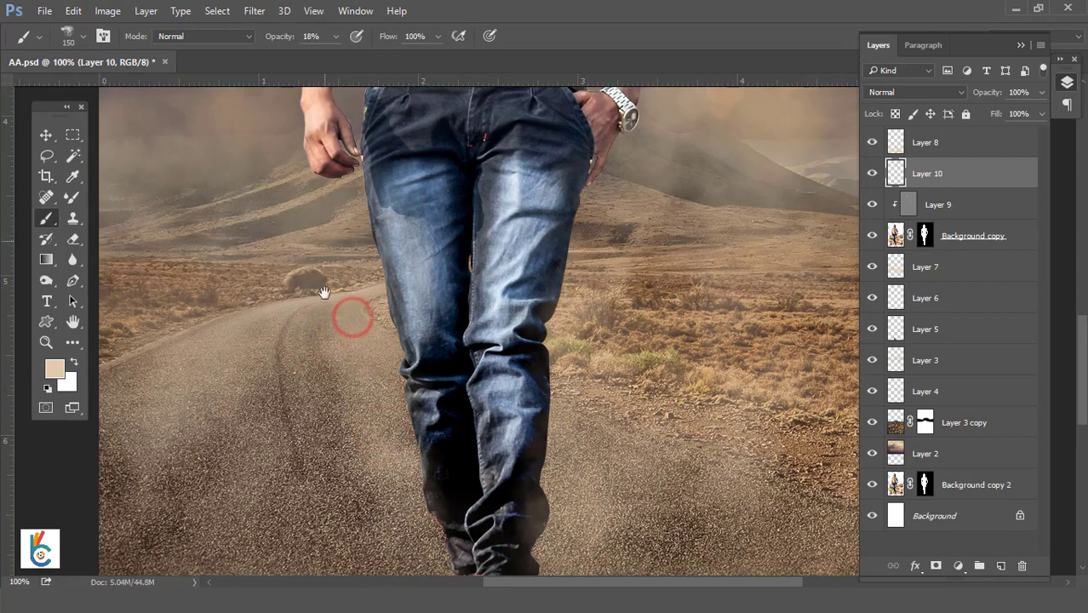
drag(323, 293, 370, 486)
drag(315, 181, 328, 370)
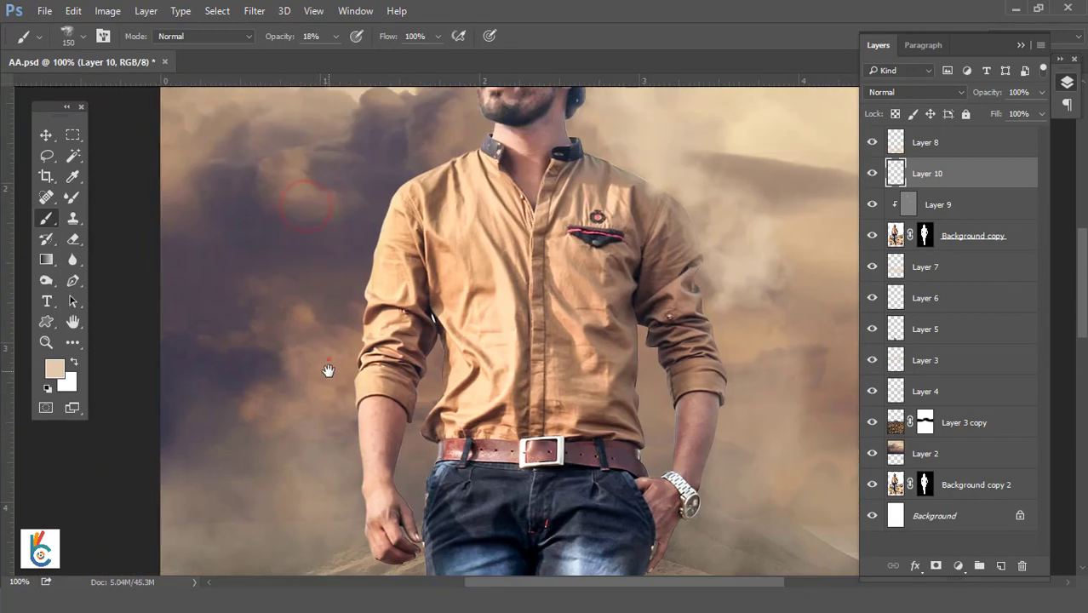
scroll(340, 255, up, 5)
click(381, 311)
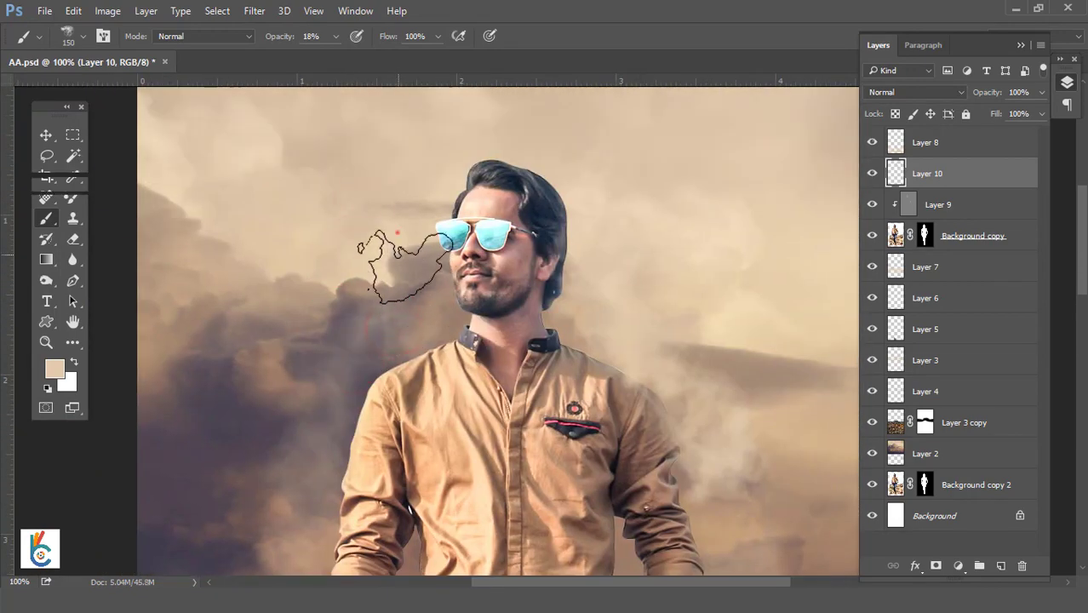
- Fit the image on screen and lower Layer 10's smoke opacity to 40%
click(46, 135)
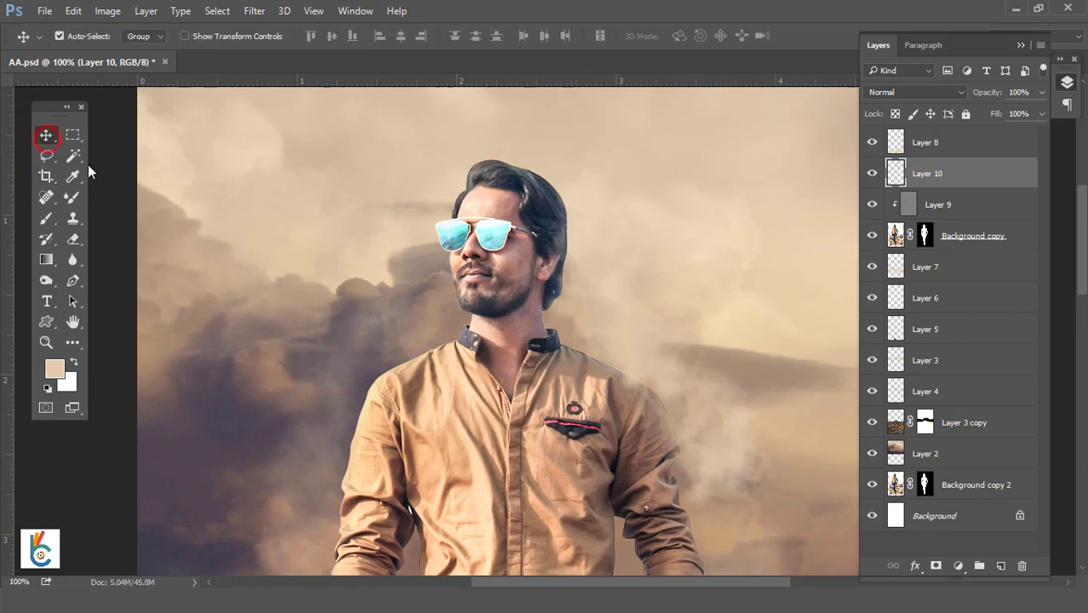
right_click(419, 201)
click(434, 215)
click(872, 173)
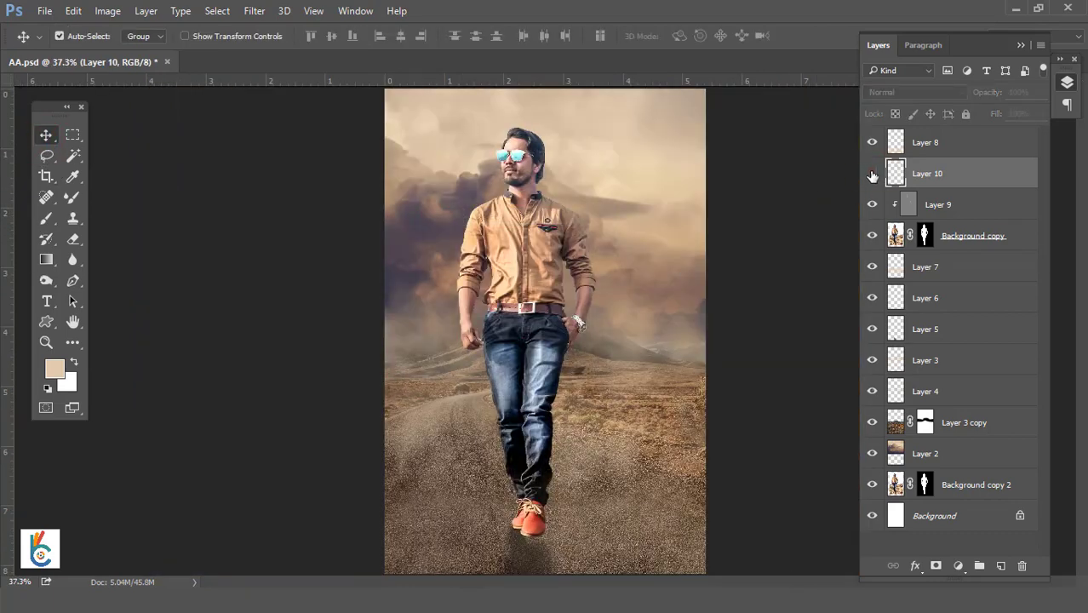
click(872, 173)
drag(962, 95, 944, 95)
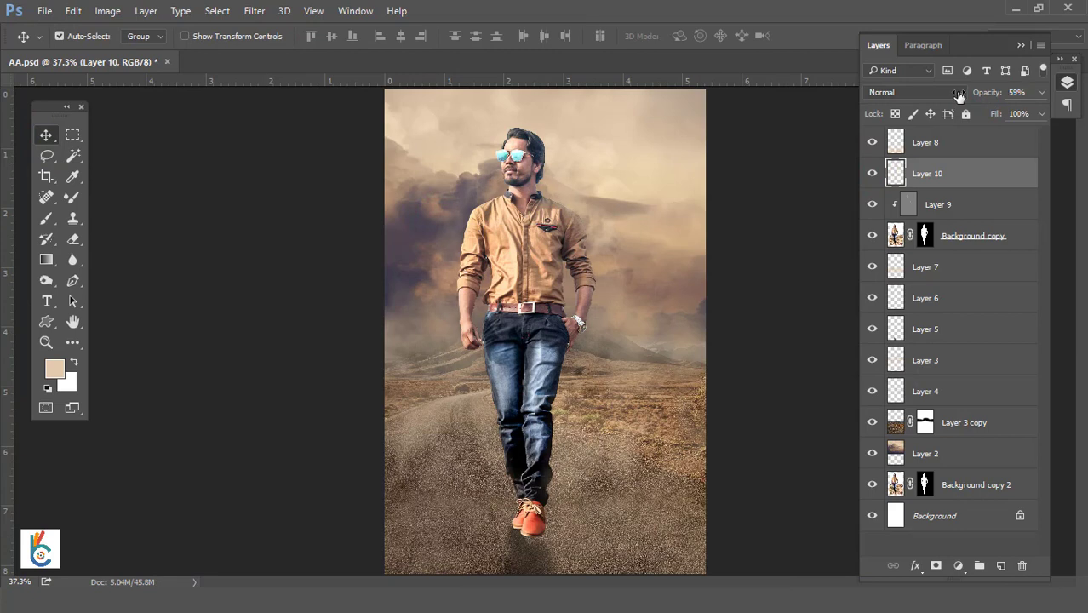
key(4)
- Inspect the man's head up close, then select Layer 8 and save the composite
click(1067, 82)
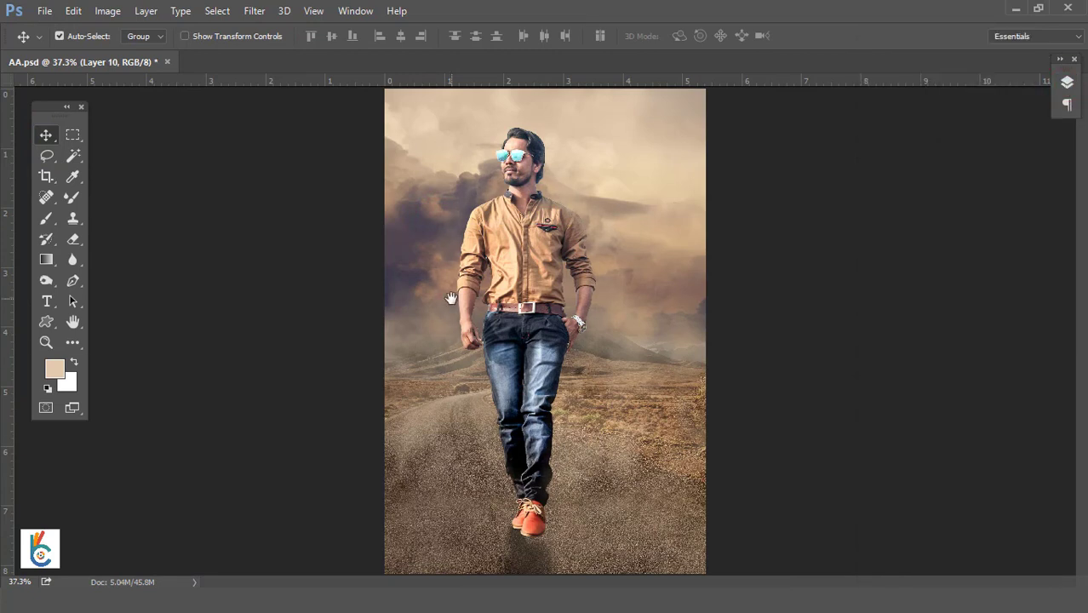
ctrl+click(474, 158)
ctrl+click(515, 153)
right_click(537, 169)
click(558, 162)
click(1071, 85)
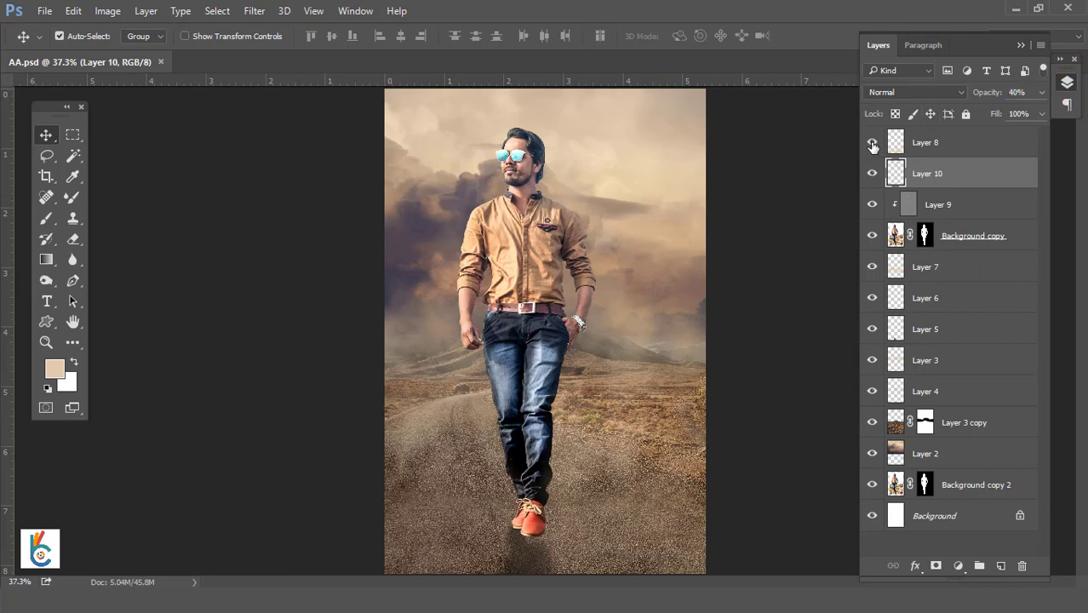
click(872, 144)
click(969, 143)
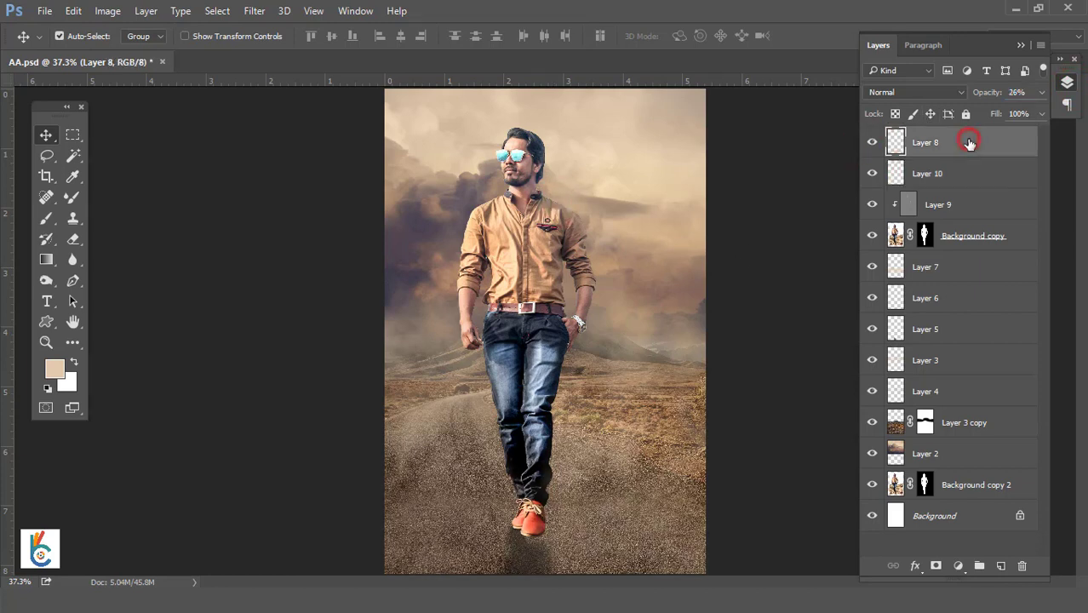
key(ctrl+s)
- Bring 6d82e-diwali2010-rsi_19_1.jpg from File Explorer into Photoshop and into the composite
click(281, 511)
click(771, 134)
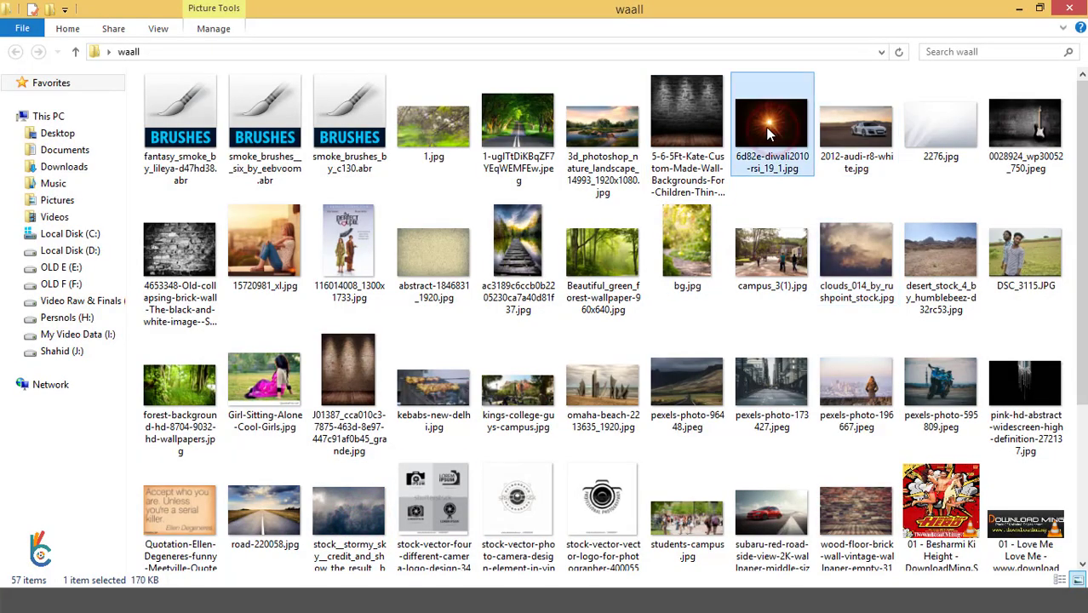
drag(767, 134, 645, 38)
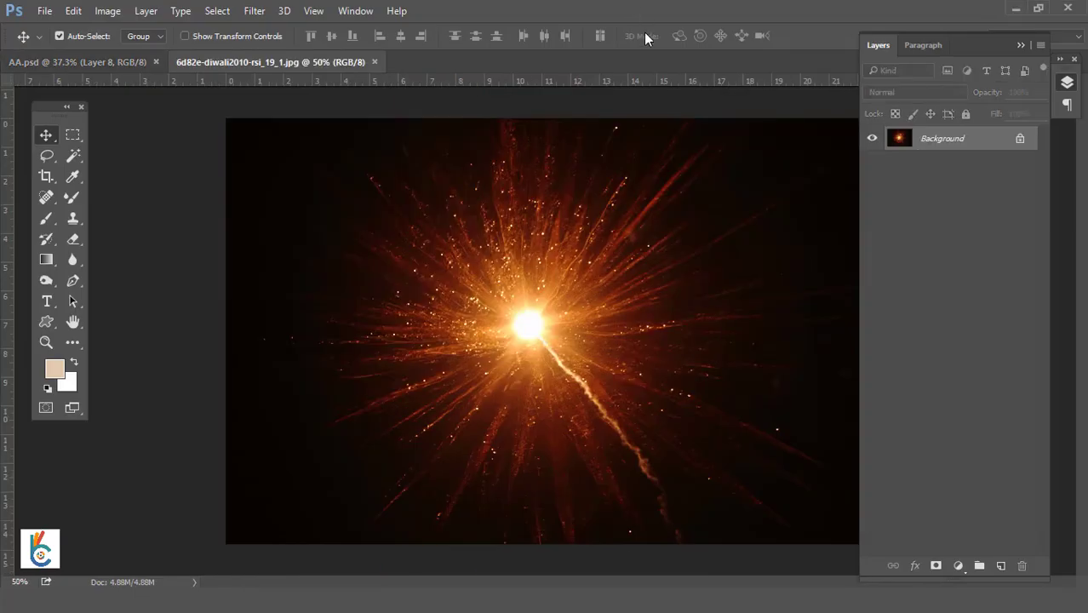
drag(511, 336, 502, 228)
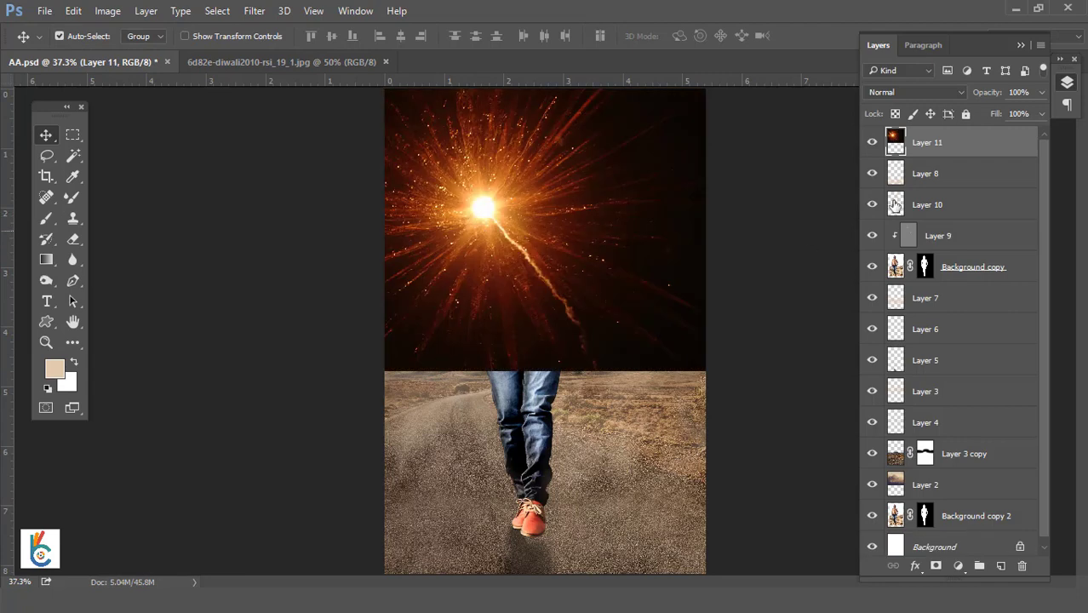
- Scale the burst layer to about 73% and move it over the man's torso
key(ctrl+t)
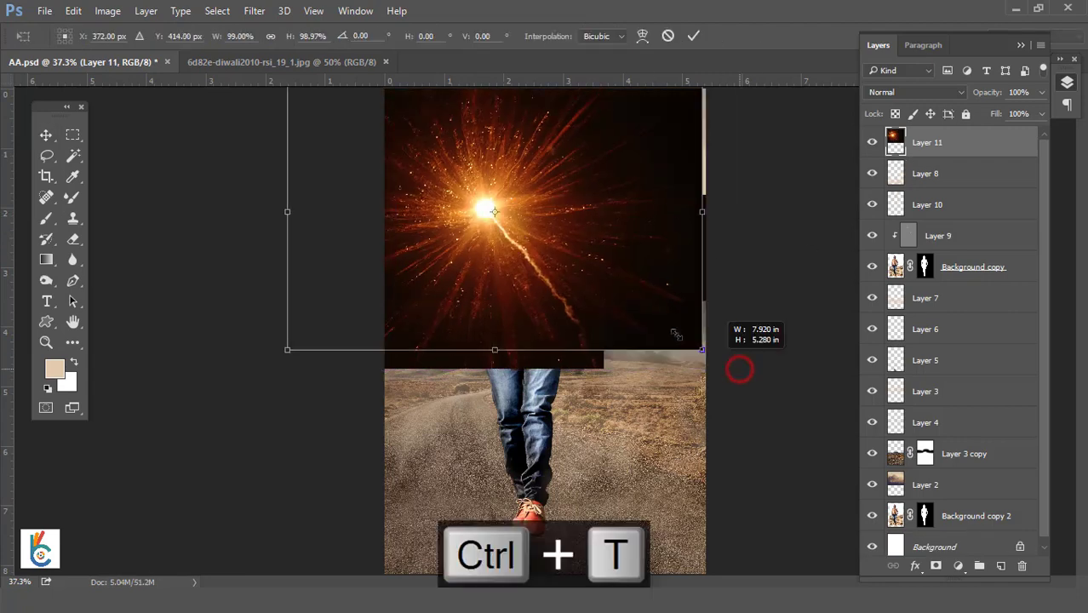
drag(736, 364, 668, 377)
drag(608, 243, 656, 305)
click(694, 36)
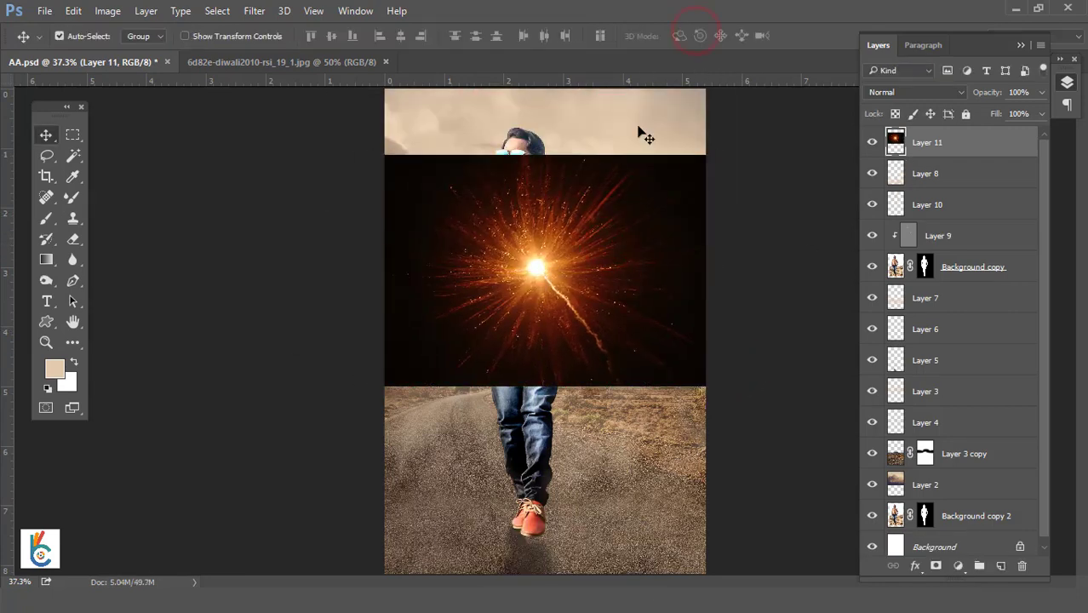
- Apply a 25 px Gaussian Blur to the burst and set its blend mode to Screen
click(254, 10)
click(511, 204)
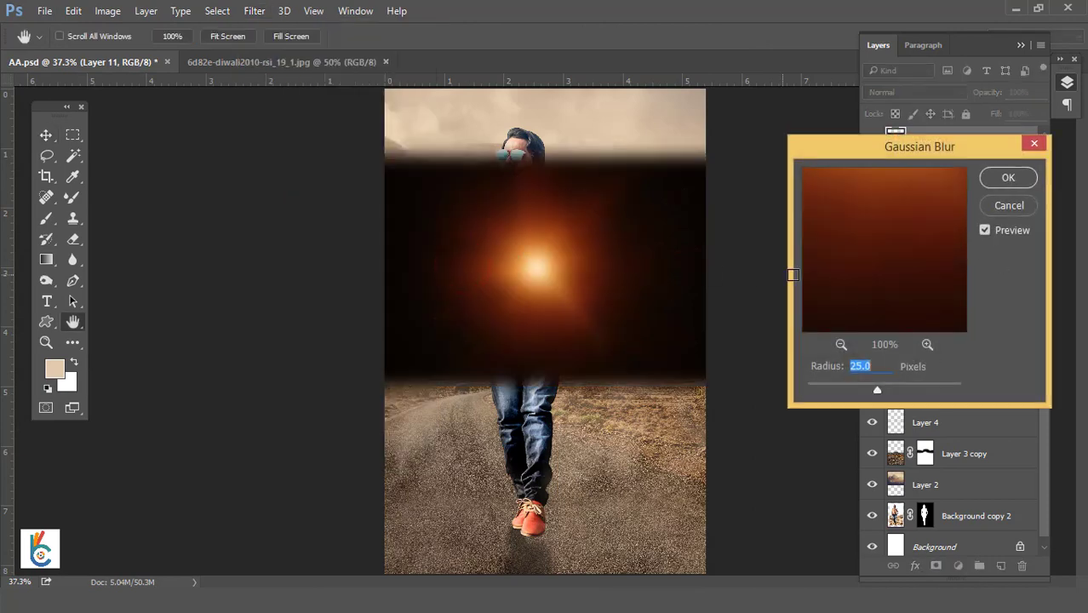
click(1005, 177)
click(937, 92)
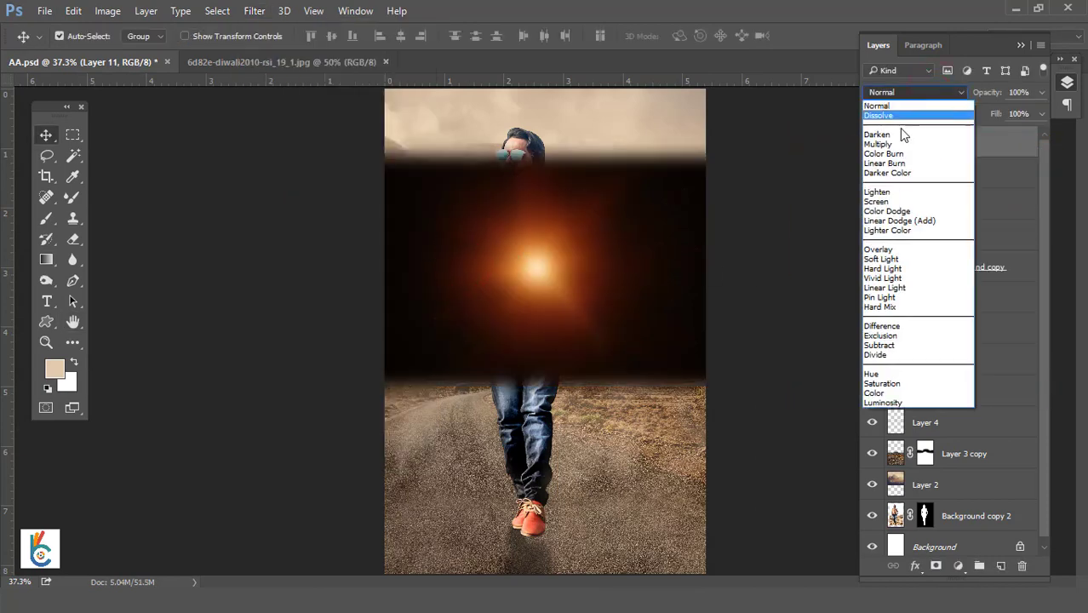
click(893, 202)
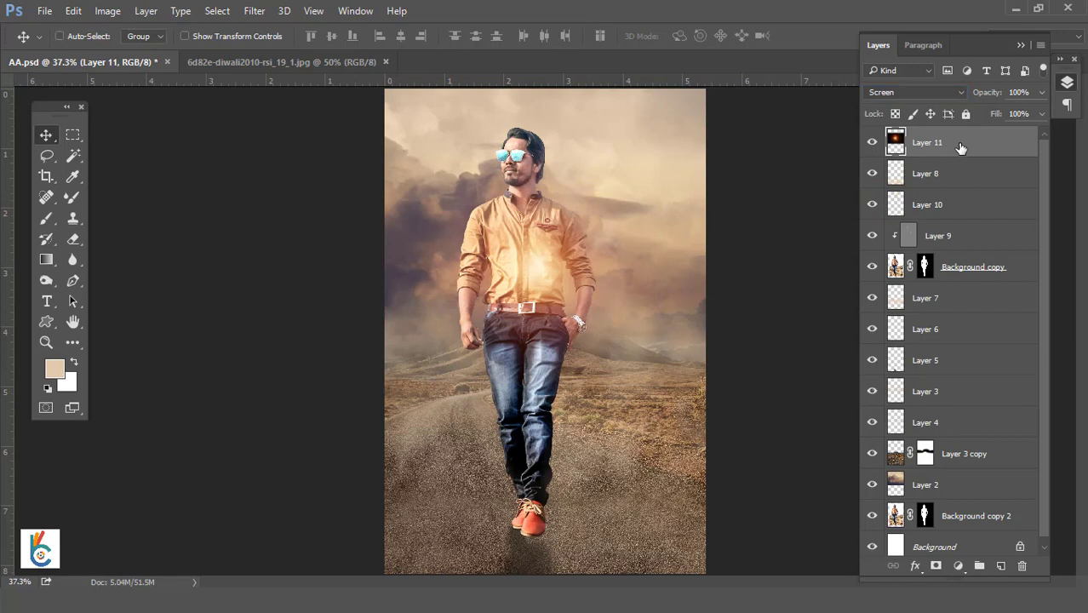
key(ctrl+l)
- Darken the glow with Levels black input 13 and move Layer 11 below Background copy
drag(767, 251, 769, 252)
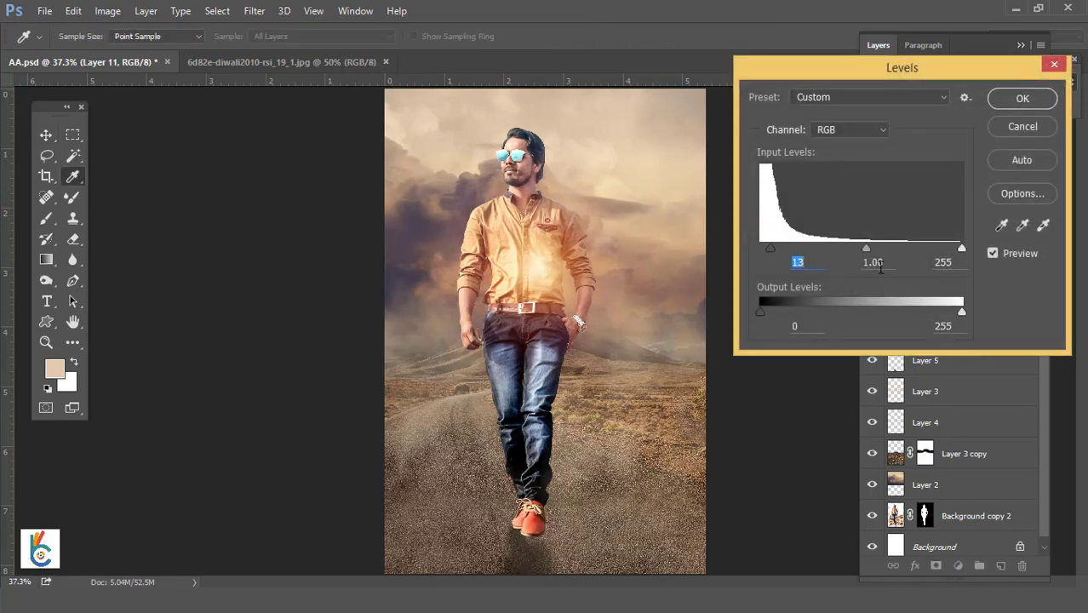
click(1023, 110)
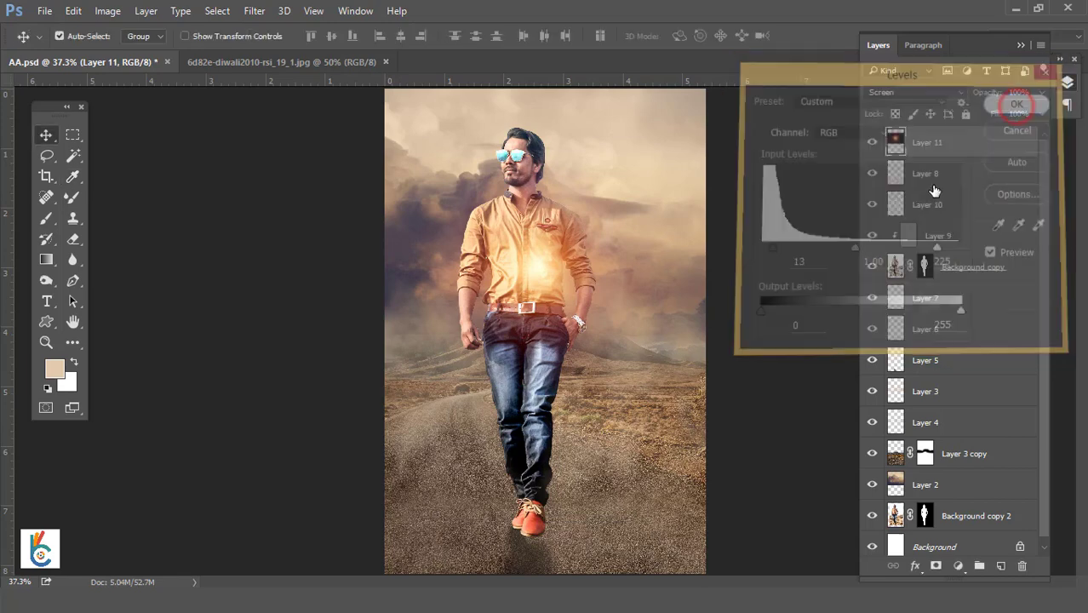
drag(959, 142, 937, 256)
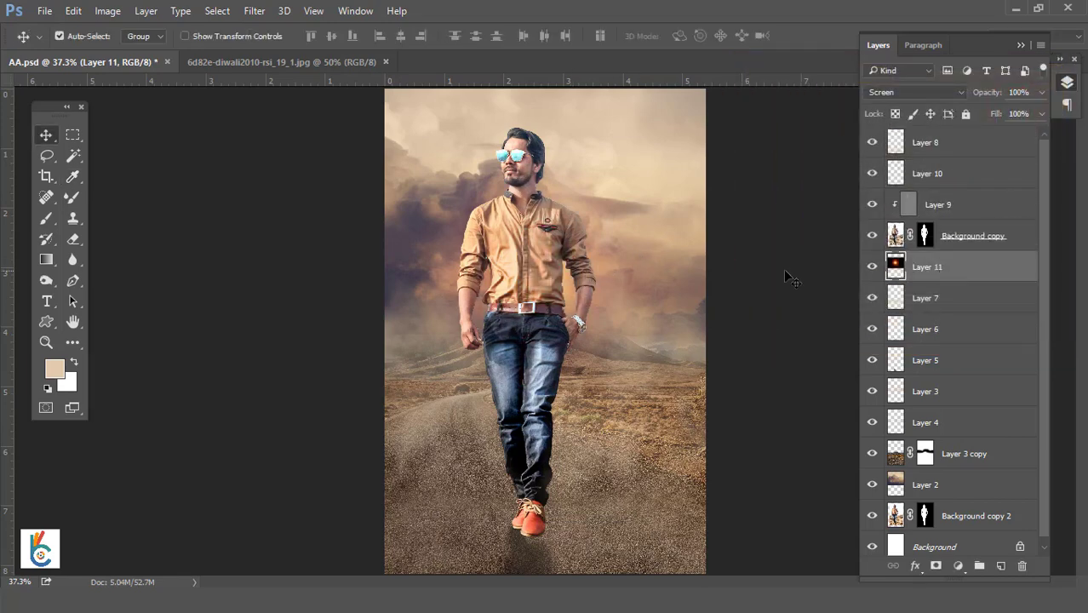
- Shift the glow left behind the man and stamp a merged Layer 12 on top
key(ctrl+t)
mouse_move(586, 243)
mouse_down()
mouse_move(615, 266)
mouse_move(632, 222)
mouse_move(528, 232)
mouse_move(516, 208)
mouse_move(517, 235)
mouse_move(528, 184)
mouse_move(522, 217)
mouse_move(506, 224)
mouse_move(508, 260)
mouse_move(532, 250)
mouse_move(532, 260)
mouse_move(508, 240)
mouse_up()
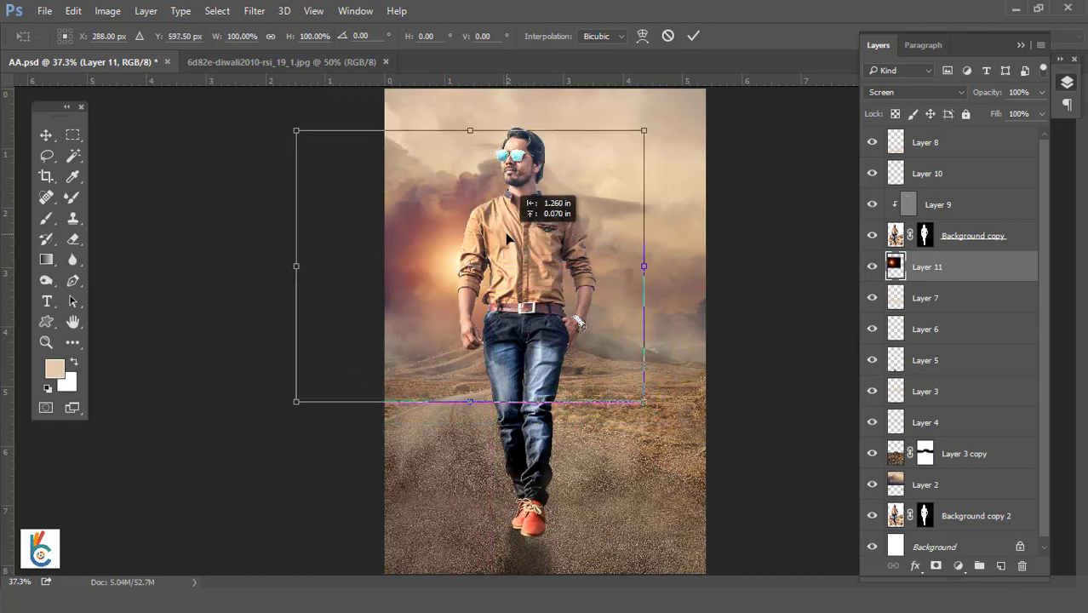
click(693, 36)
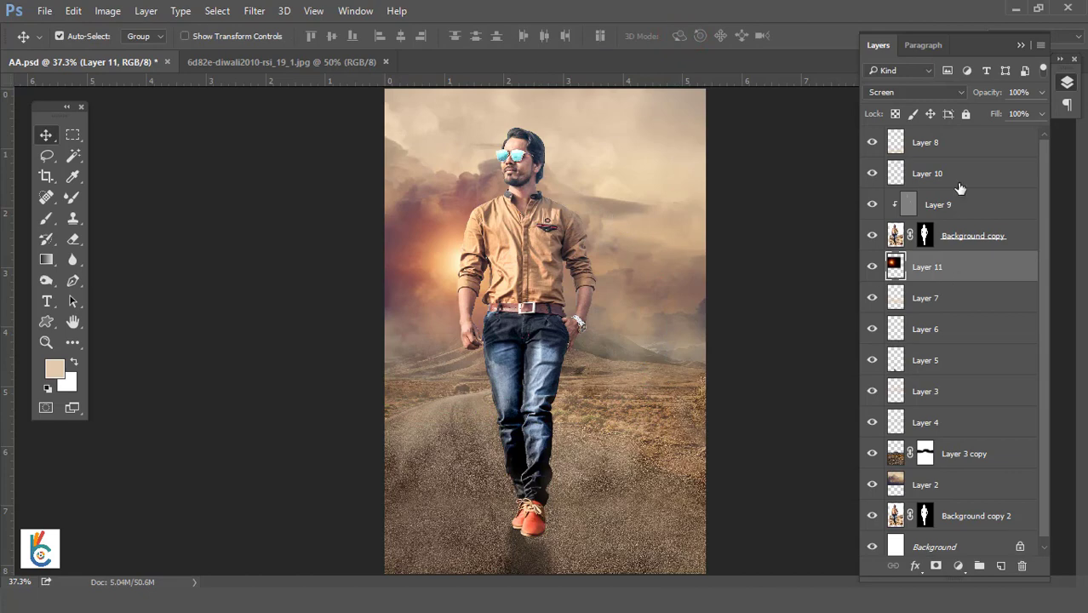
click(968, 142)
key(ctrl+shift+alt+e)
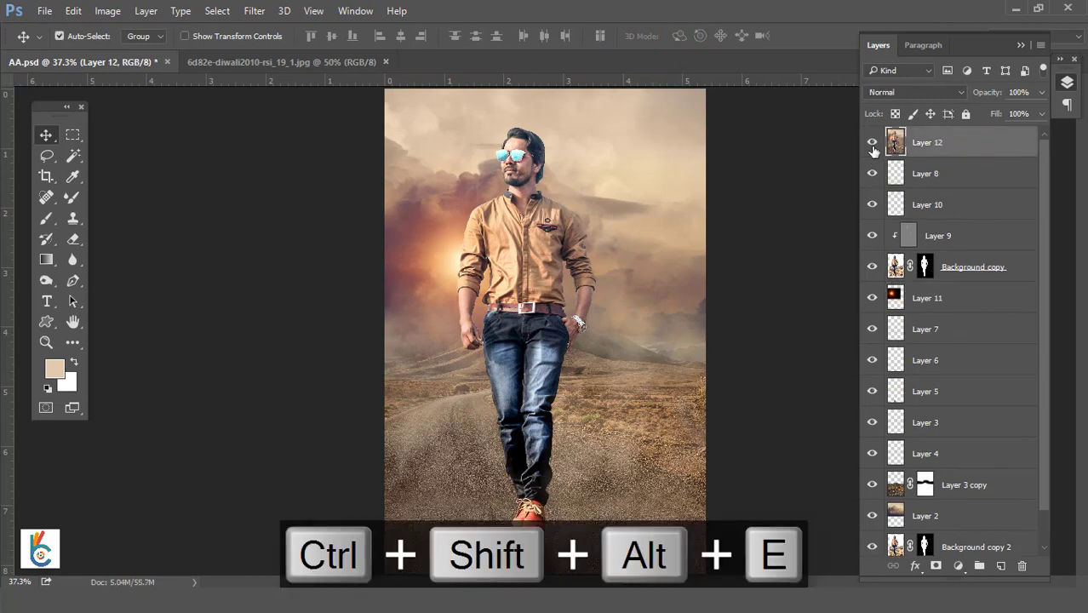
- Save the composite and close the diwali burst document
key(ctrl+s)
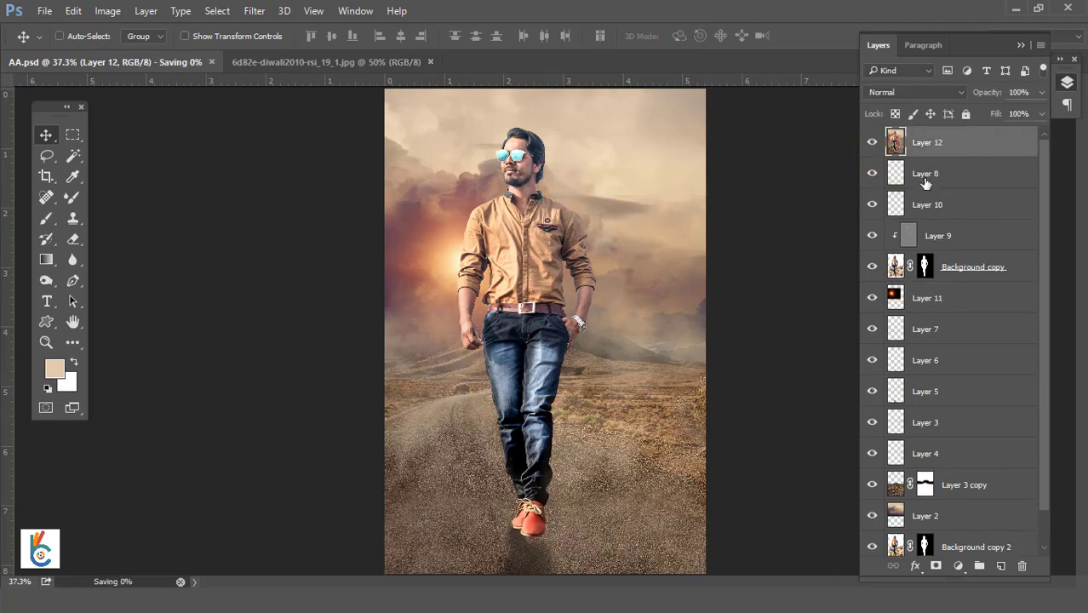
click(377, 62)
key(ctrl+w)
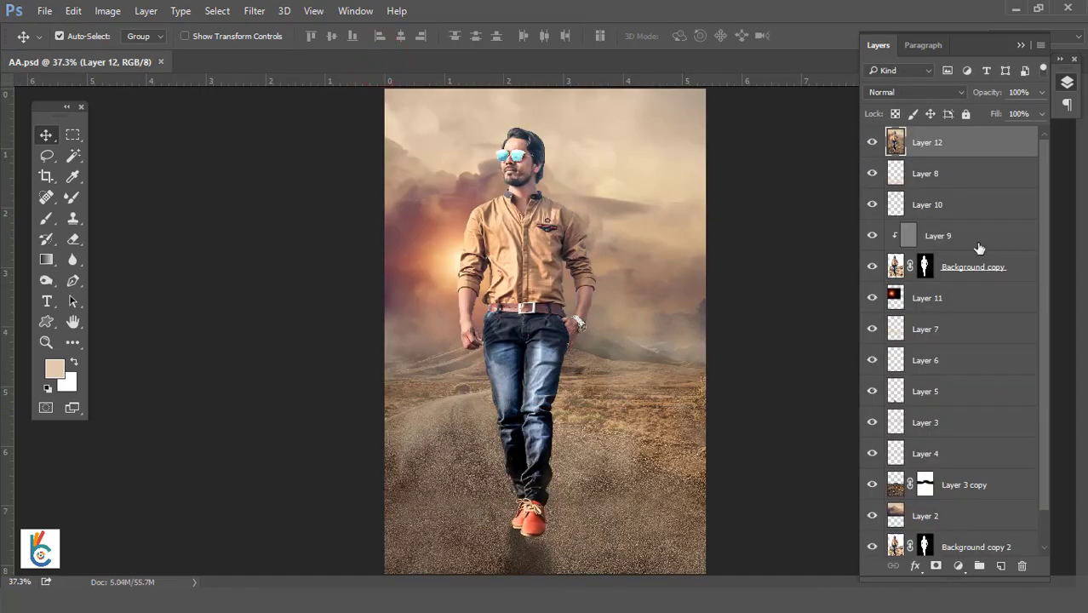
- In Camera Raw, set temperature and tint +1, exposure +0.30, whites +22, blacks +19, and add clarity
click(253, 11)
click(284, 101)
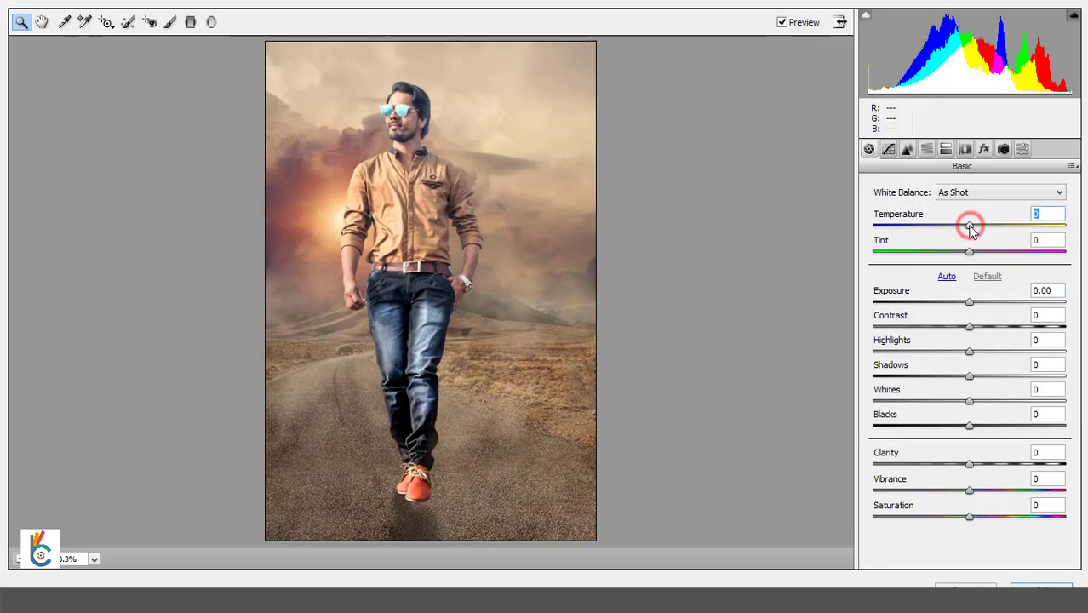
click(972, 227)
click(968, 254)
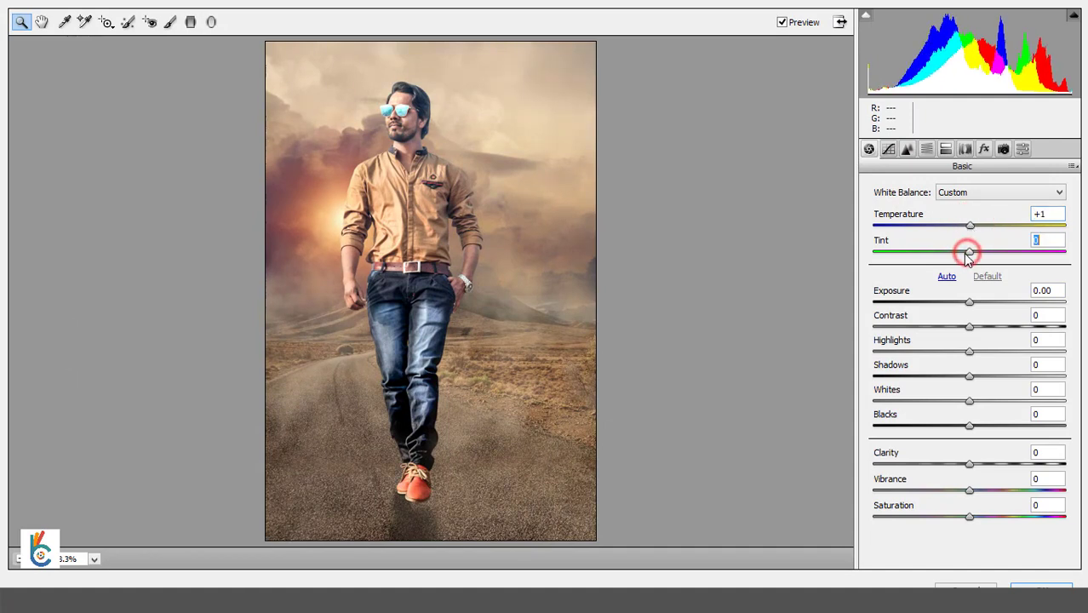
drag(968, 258, 972, 260)
mouse_move(970, 304)
mouse_down()
mouse_move(999, 330)
mouse_move(953, 356)
mouse_move(962, 377)
mouse_up()
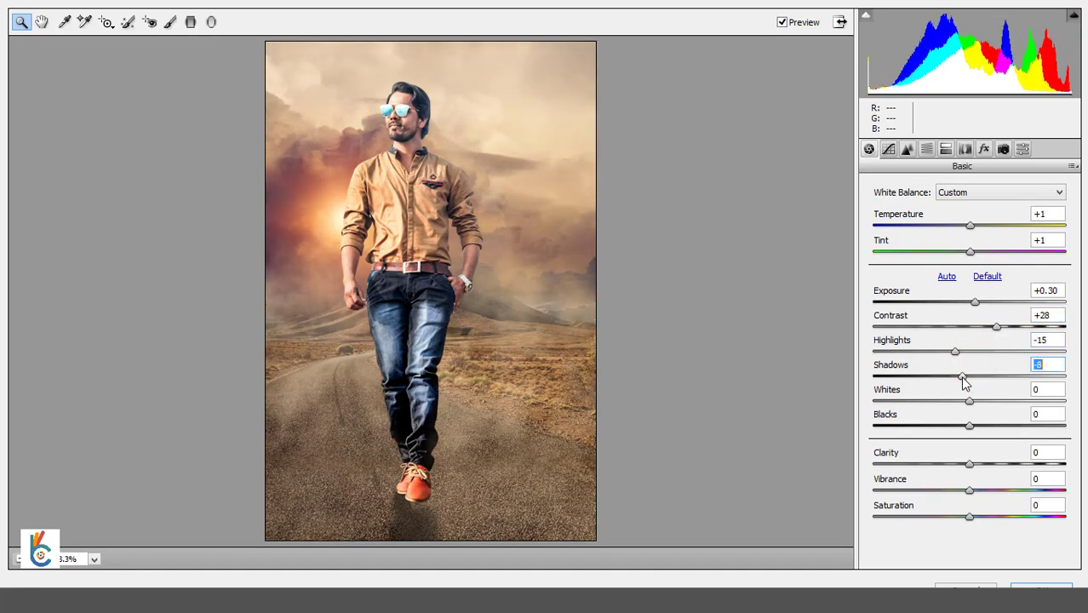
mouse_move(974, 410)
mouse_down()
mouse_move(994, 403)
mouse_move(988, 425)
mouse_up()
mouse_move(972, 465)
mouse_down()
mouse_move(998, 466)
mouse_move(962, 491)
mouse_move(968, 517)
mouse_up()
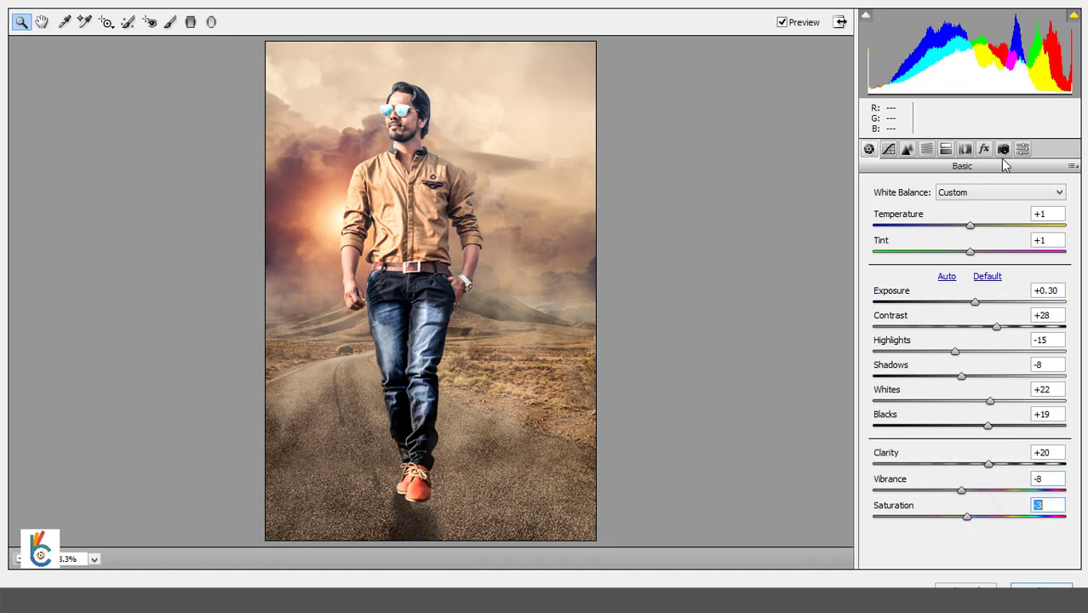
- Add a Color Priority post-crop vignette at -28
click(984, 149)
click(979, 321)
click(945, 334)
click(969, 356)
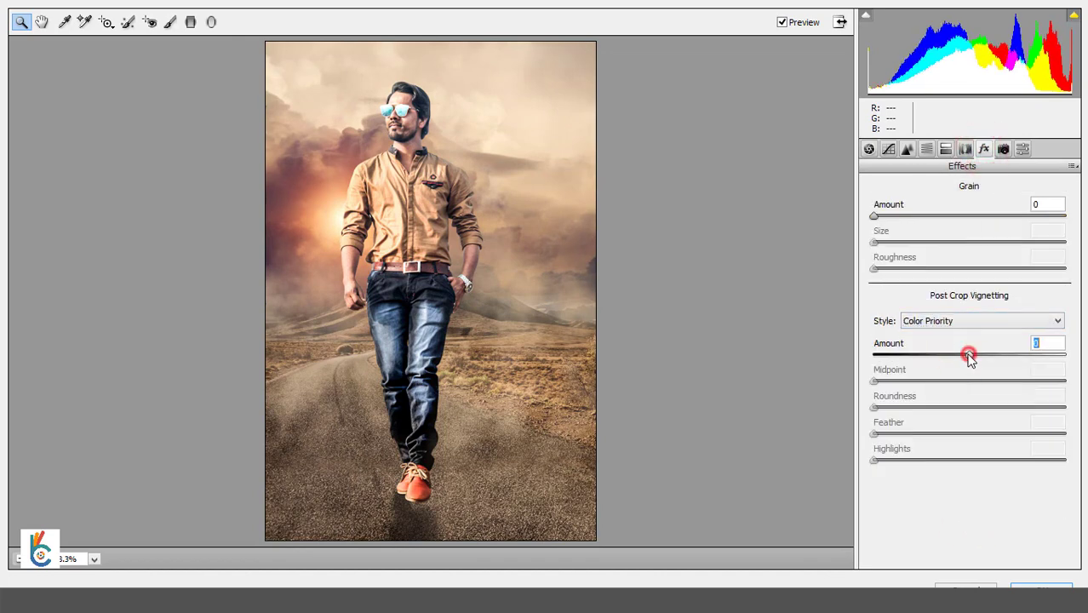
drag(969, 356, 943, 362)
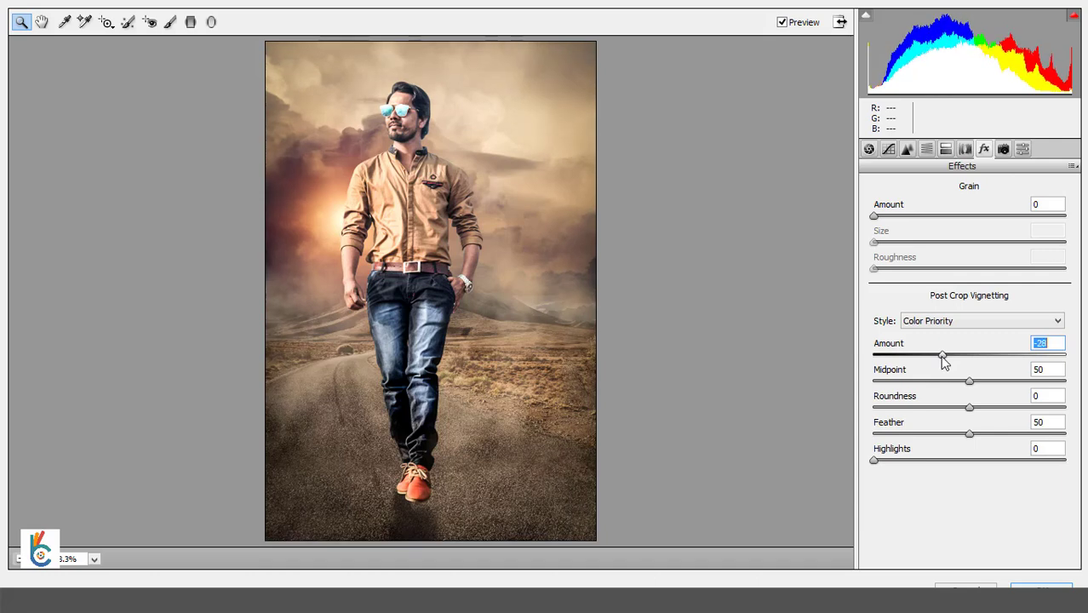
- Darken the bottom, right and left edges with graduated filters at -1.30 exposure
click(190, 21)
drag(429, 541, 408, 348)
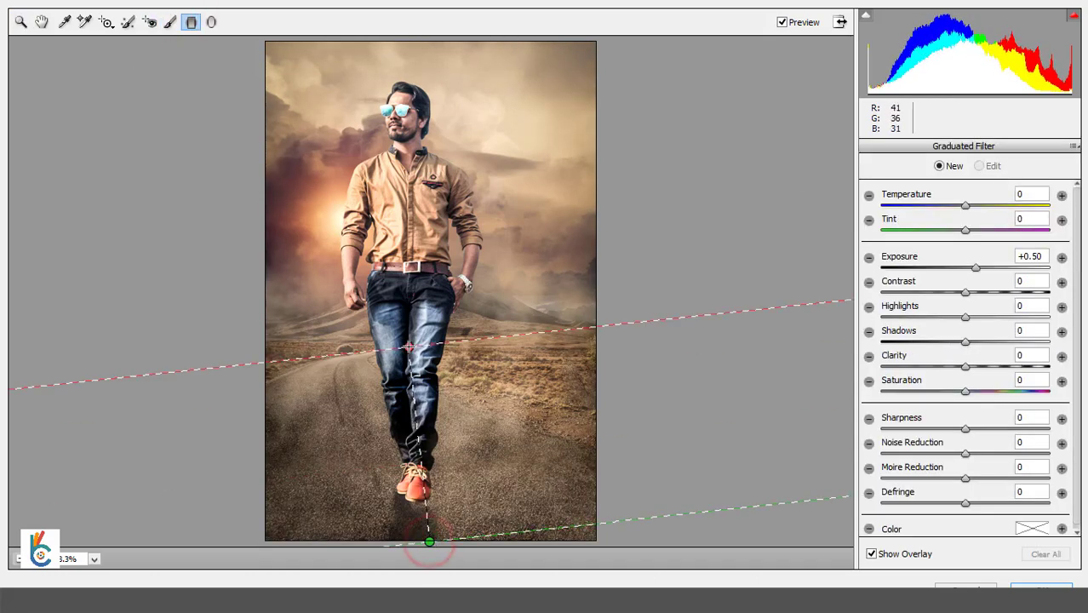
drag(975, 269, 939, 269)
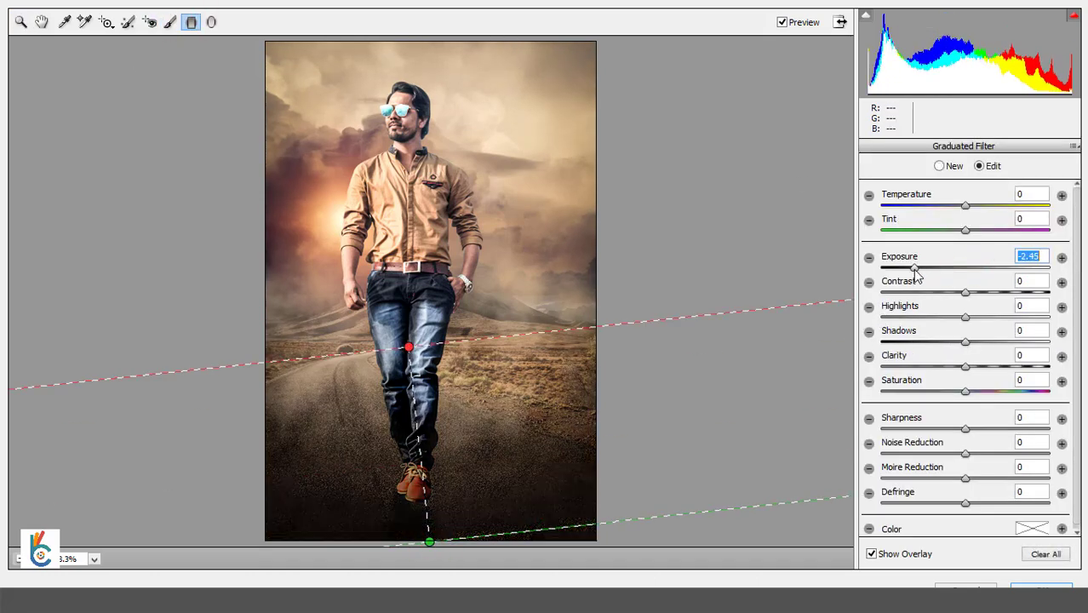
drag(707, 393, 462, 377)
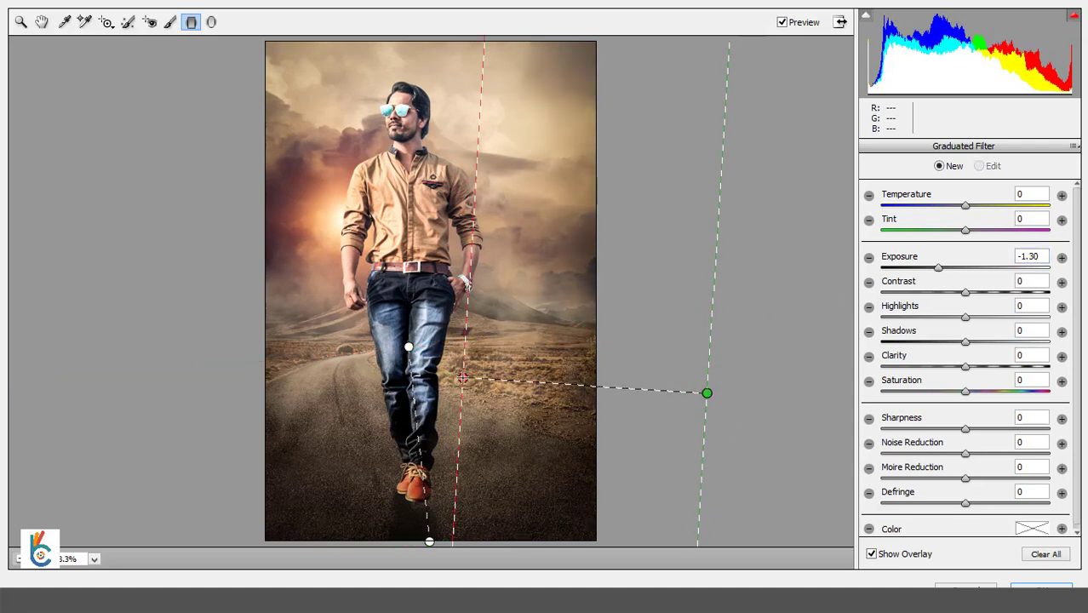
mouse_move(160, 410)
mouse_down()
mouse_move(387, 364)
mouse_move(388, 389)
mouse_up()
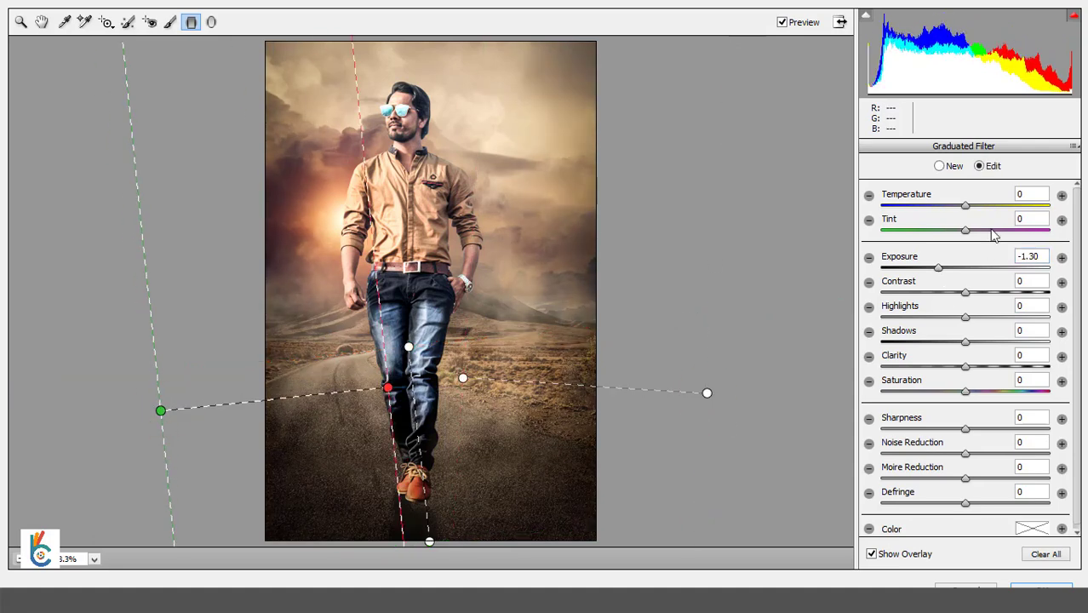
click(42, 21)
- Brighten the Oranges luminance to +14 in the HSL settings
click(927, 149)
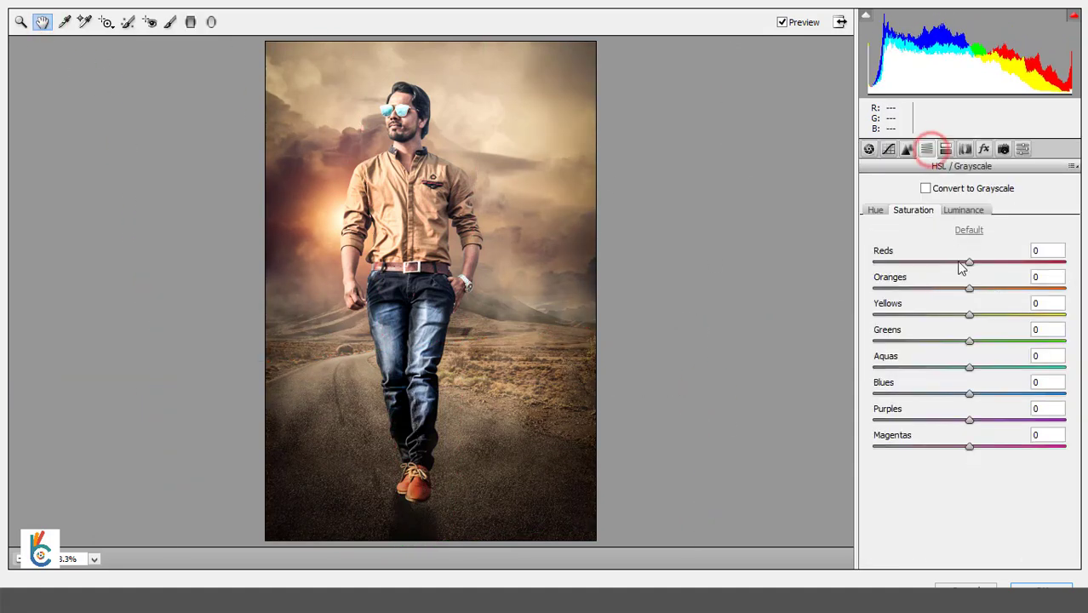
click(971, 286)
click(963, 210)
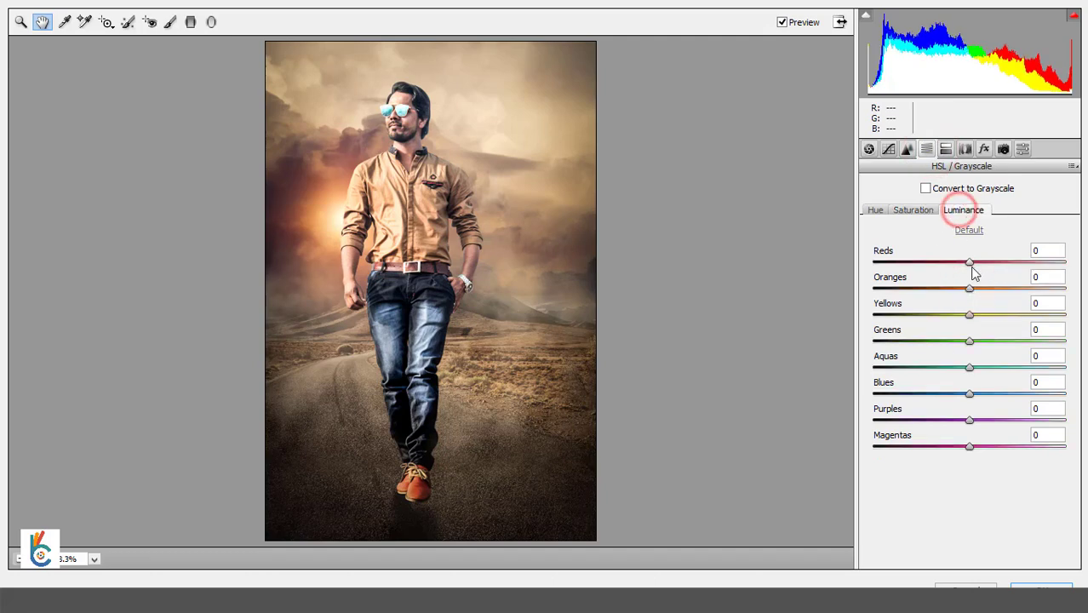
click(971, 288)
mouse_move(974, 290)
mouse_down()
mouse_move(962, 287)
mouse_move(977, 292)
mouse_up()
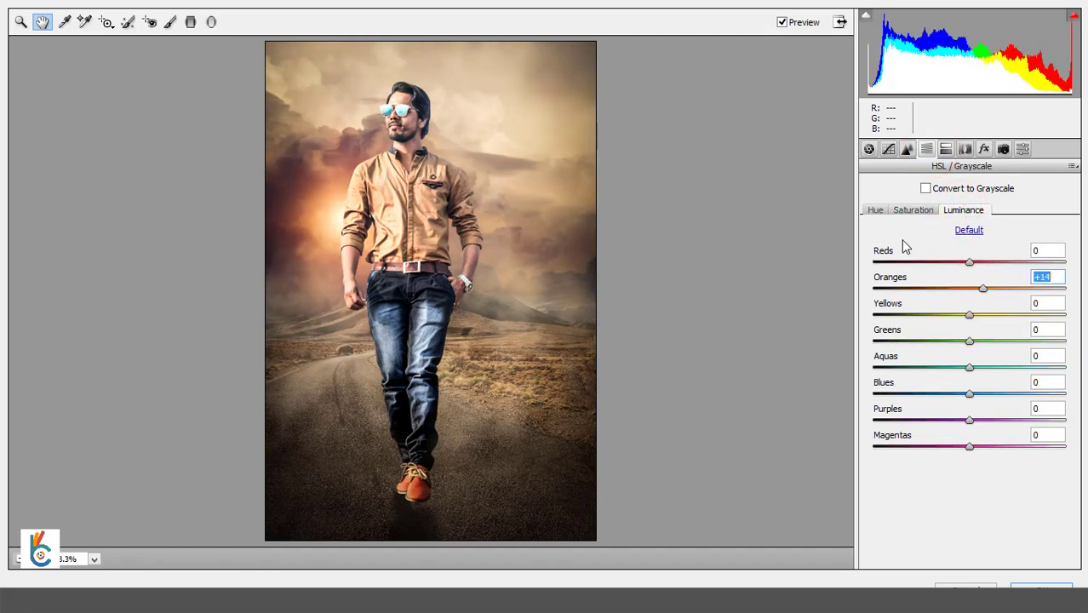
click(875, 211)
- Split tone highlights to hue 48, saturation 20 and shadows to hue 225, saturation 17
click(909, 152)
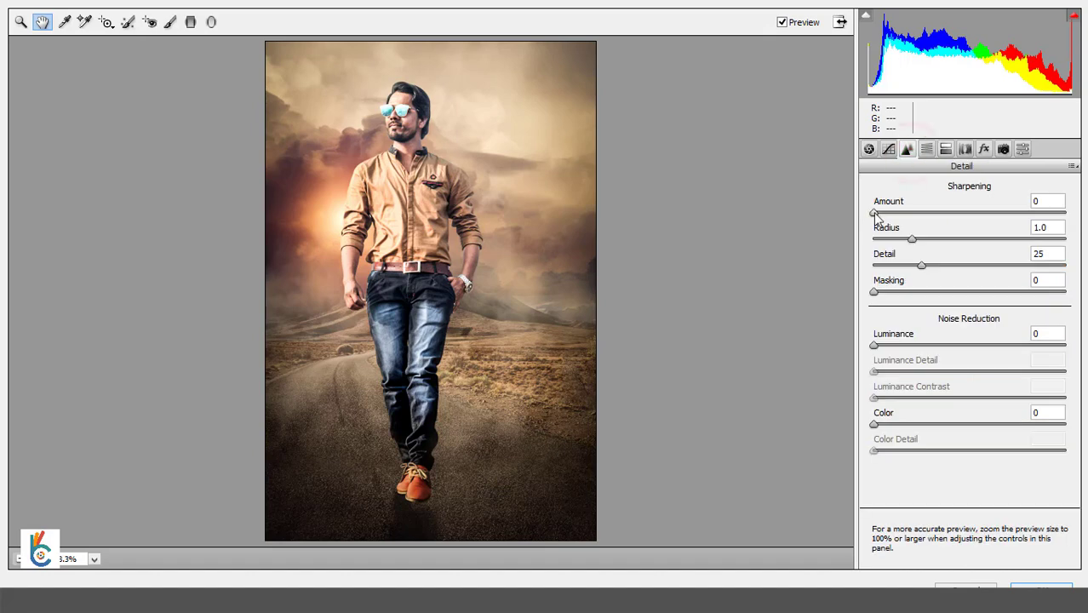
click(876, 213)
click(946, 151)
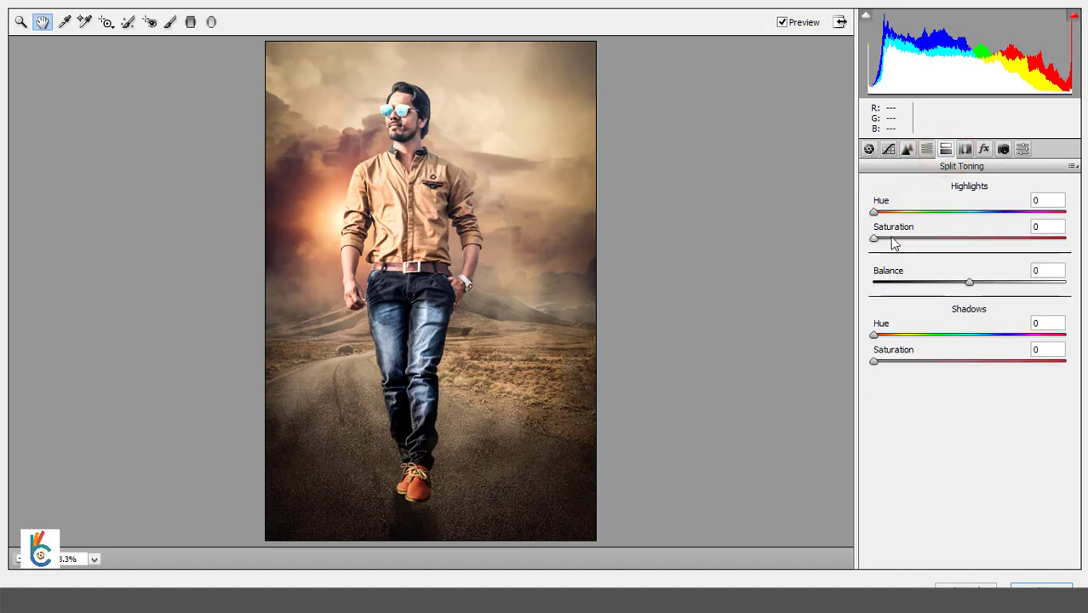
mouse_move(875, 210)
mouse_down()
mouse_move(899, 211)
mouse_move(929, 243)
mouse_move(911, 245)
mouse_up()
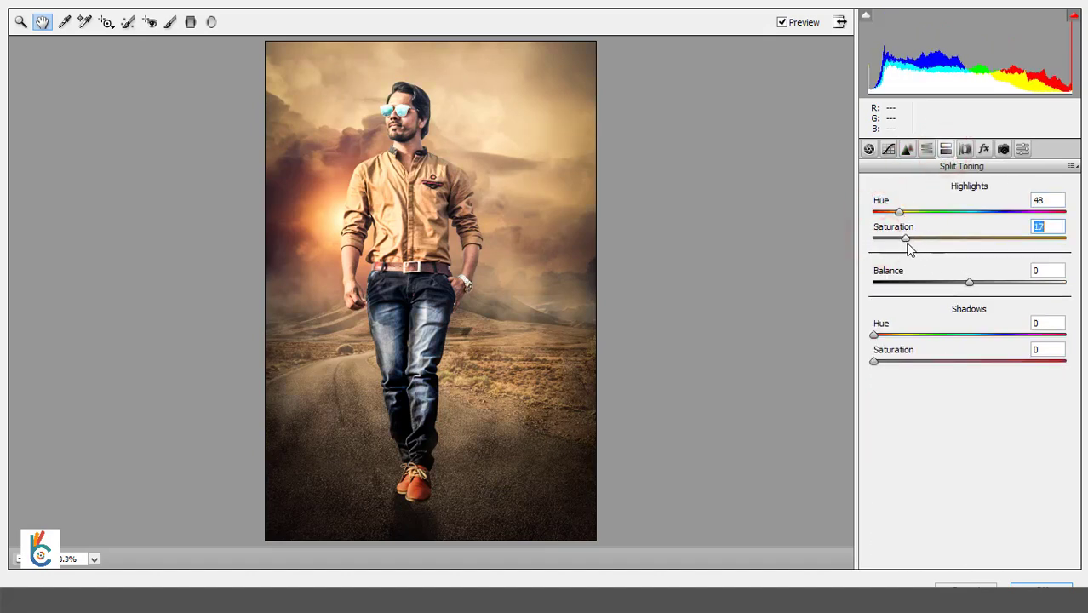
mouse_move(875, 335)
mouse_down()
mouse_move(906, 335)
mouse_move(906, 361)
mouse_move(1005, 335)
mouse_move(988, 336)
mouse_up()
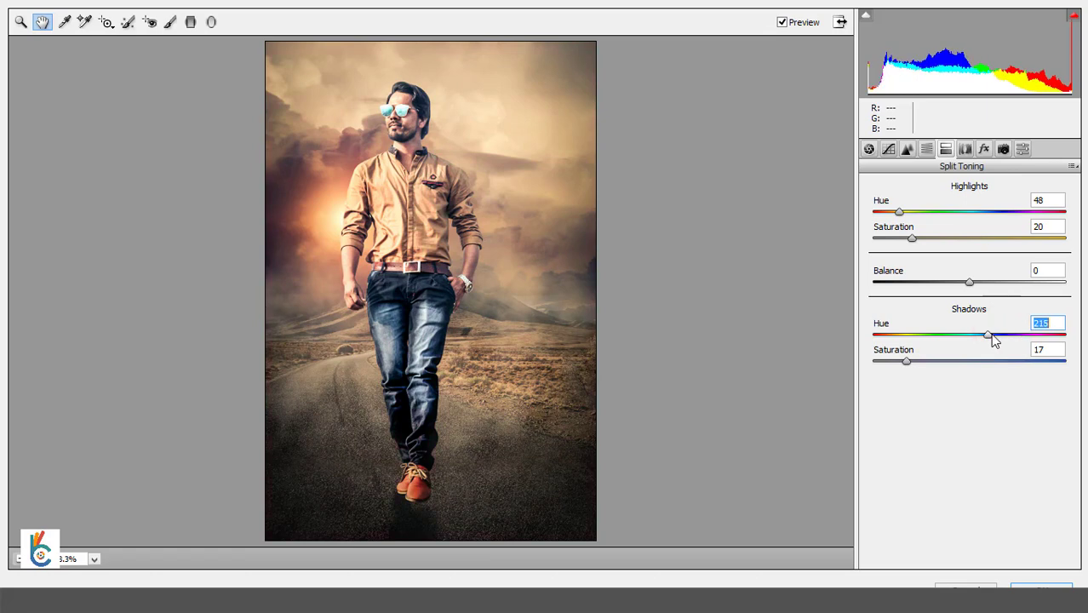
- Add sharpening around 9, darken the bottom with a -2.30 graduated filter, and apply the grade
click(888, 149)
click(907, 149)
drag(881, 213, 882, 218)
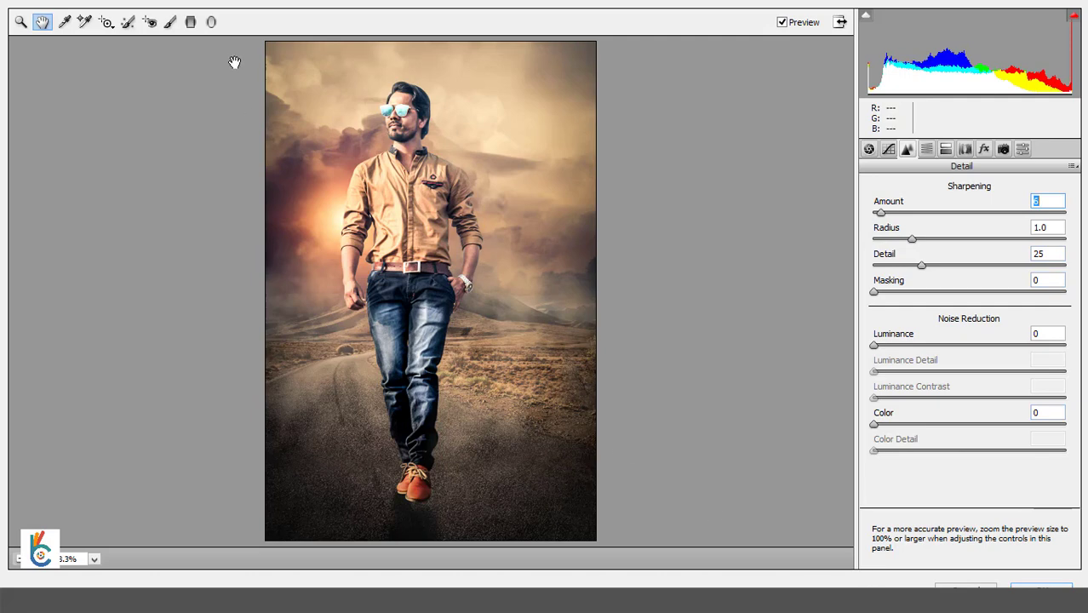
click(192, 24)
drag(430, 542, 430, 541)
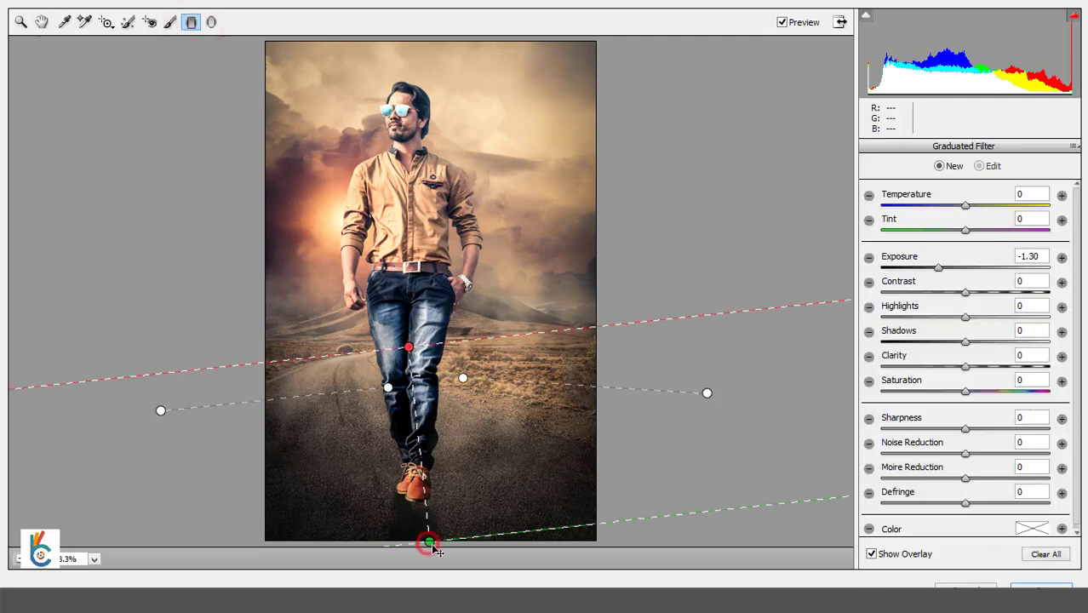
drag(938, 267, 919, 268)
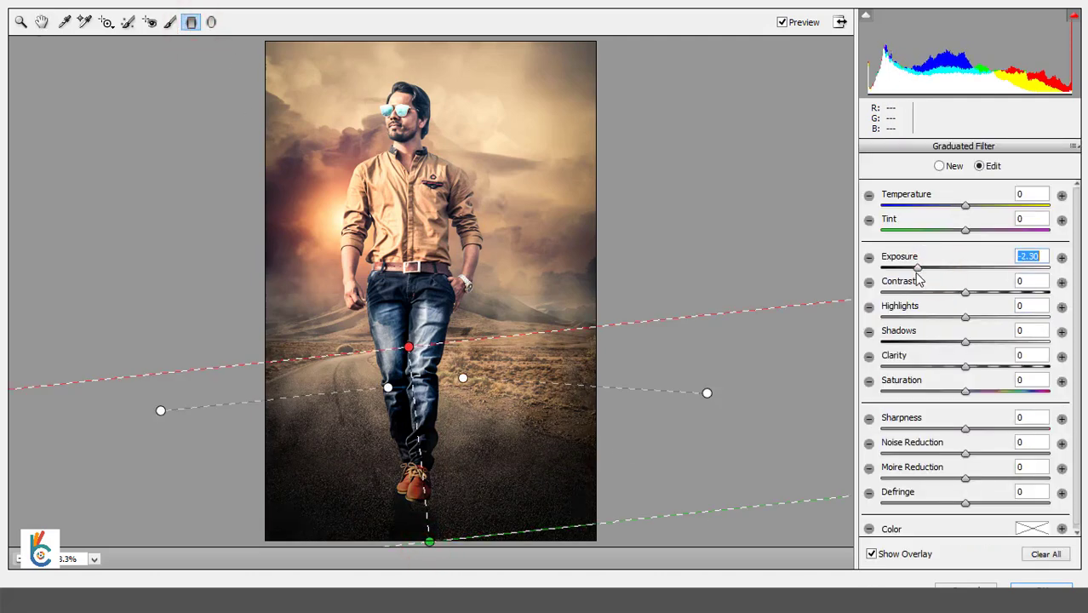
click(1056, 588)
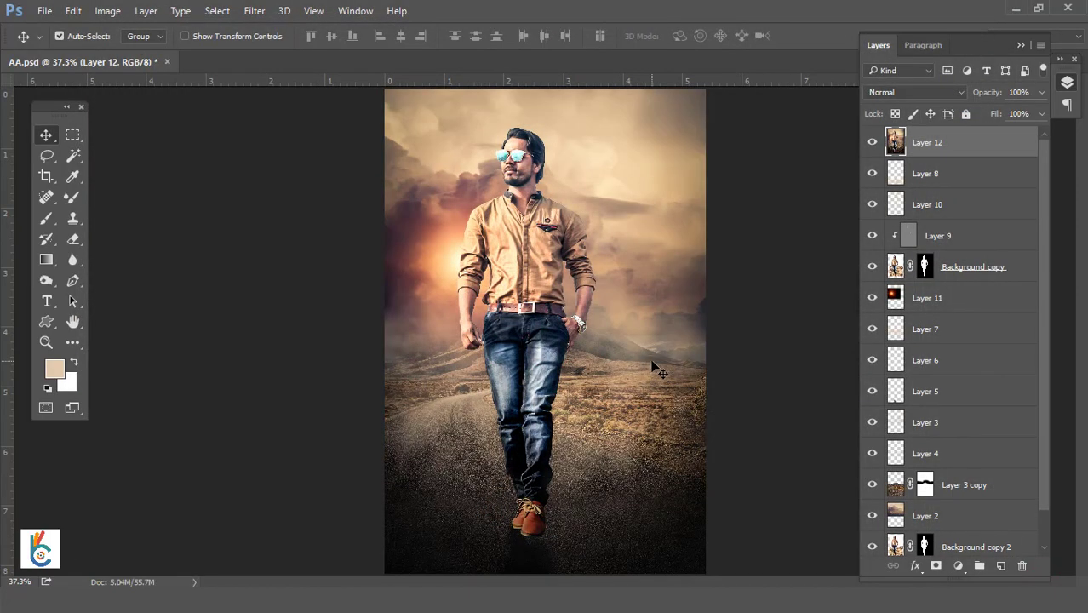
- Fit the image to the window and add a Gradient Fill layer fading over the lower road
click(619, 251)
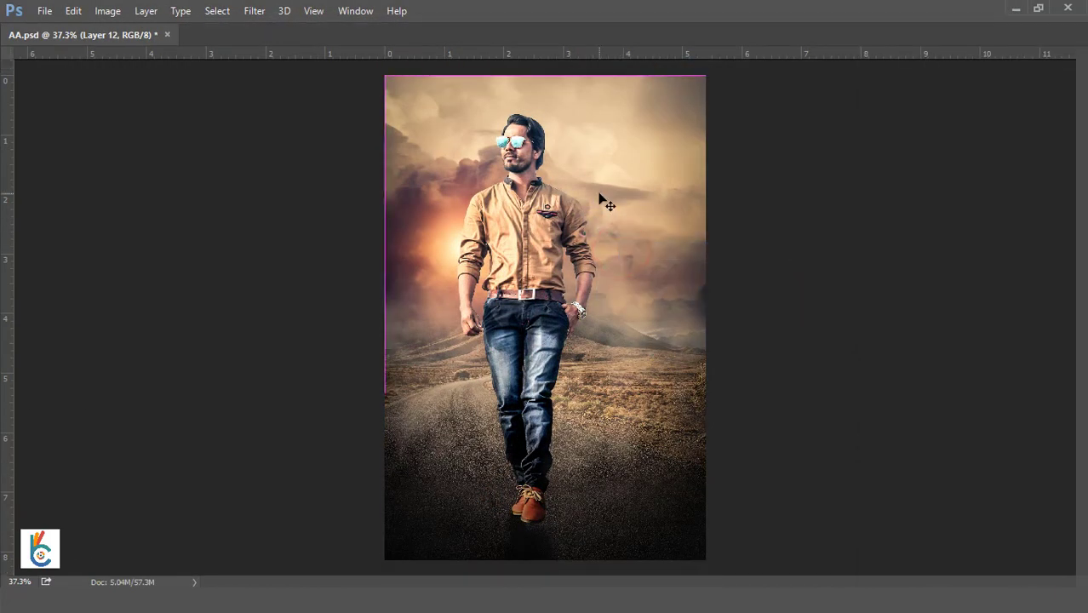
click(601, 199)
right_click(601, 194)
click(635, 205)
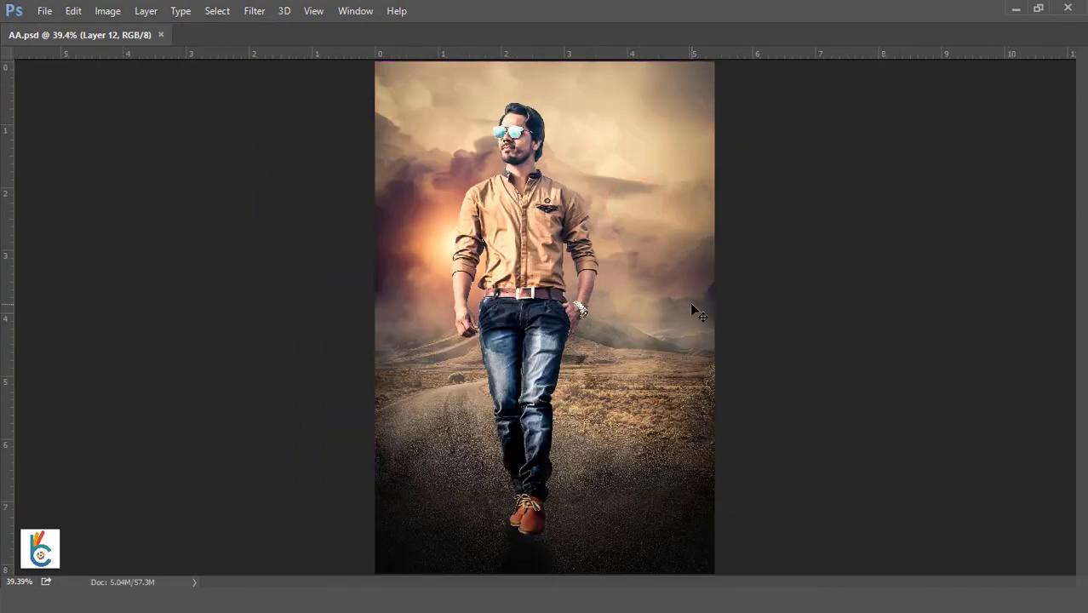
right_click(582, 138)
click(606, 149)
key(F7)
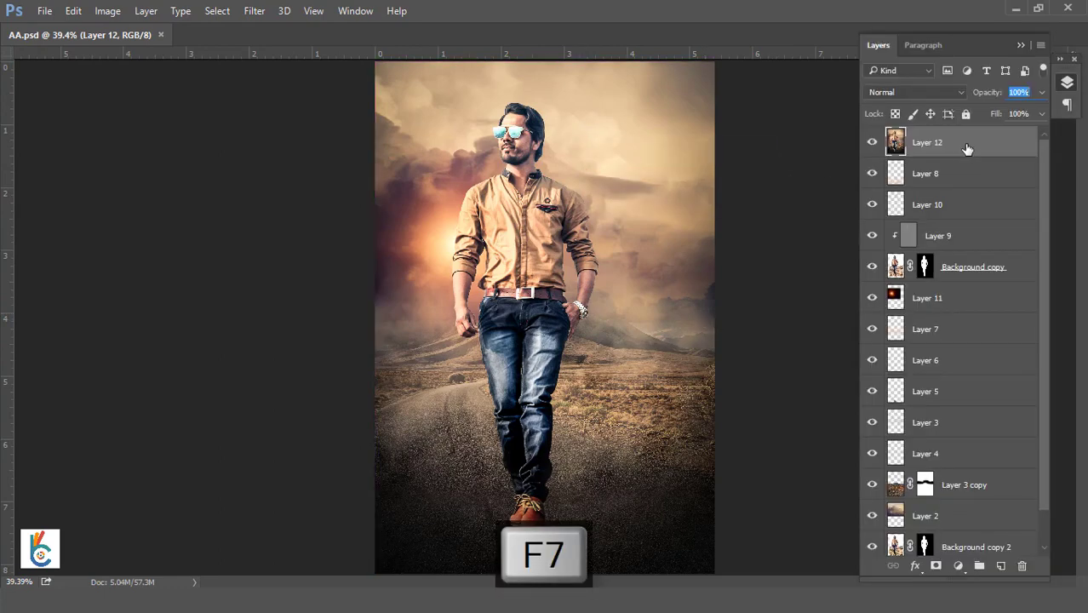
click(961, 574)
click(928, 247)
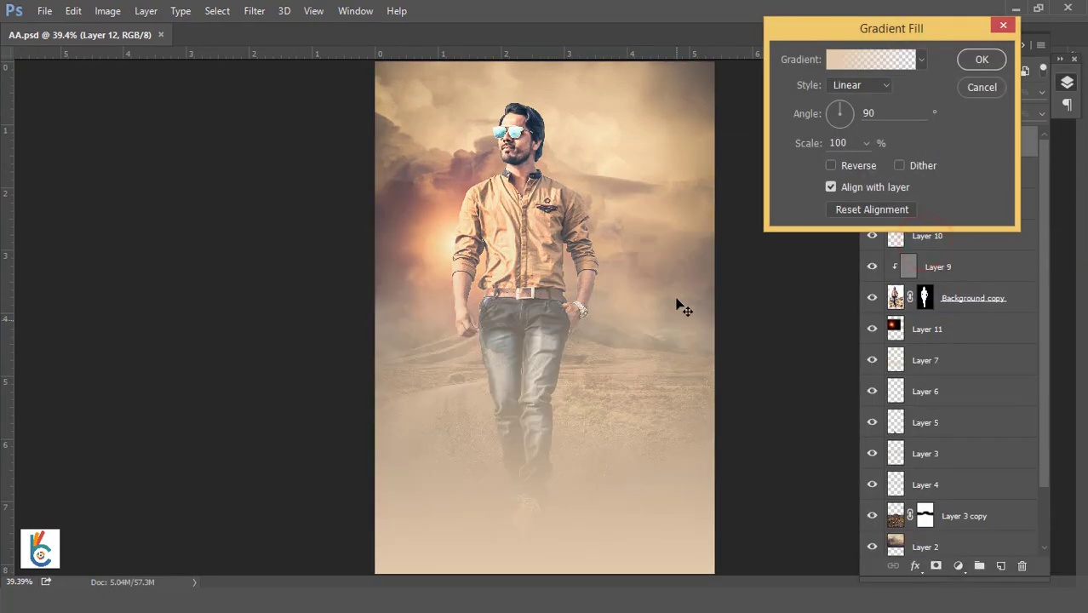
mouse_move(632, 219)
mouse_down()
mouse_move(627, 516)
mouse_move(620, 418)
mouse_up()
click(982, 60)
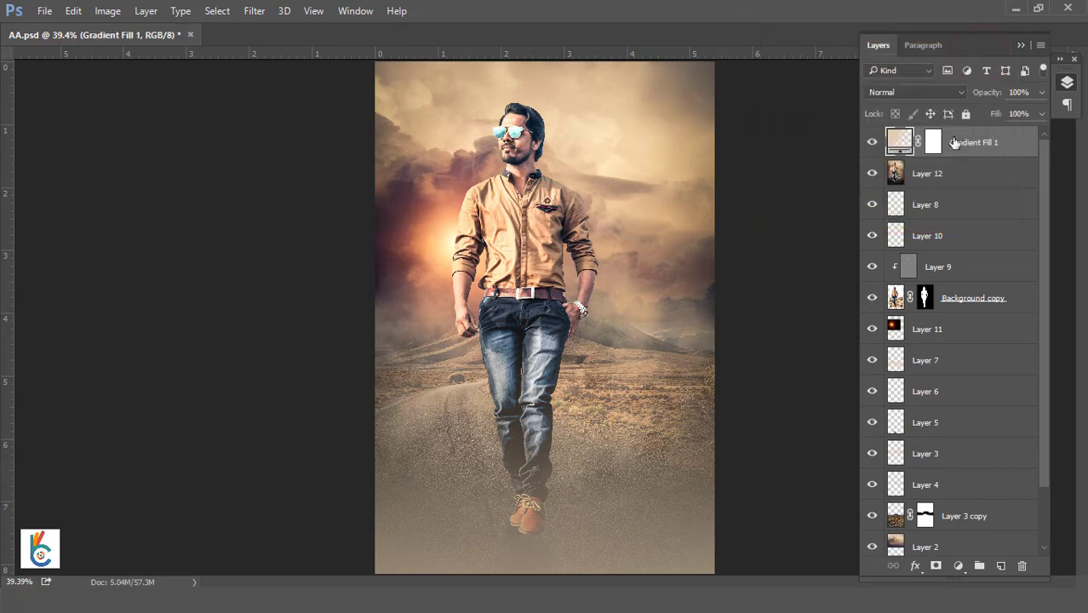
- Compare blend modes on the gradient layer and settle on Subtract
click(915, 92)
click(890, 151)
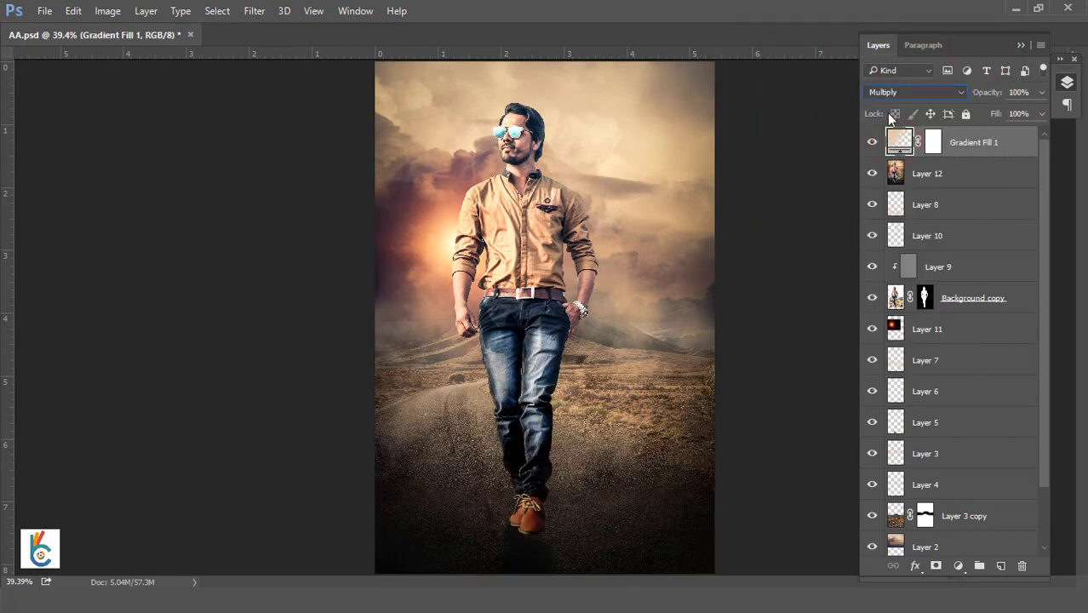
click(916, 92)
click(890, 100)
key(Down)
key(Down)
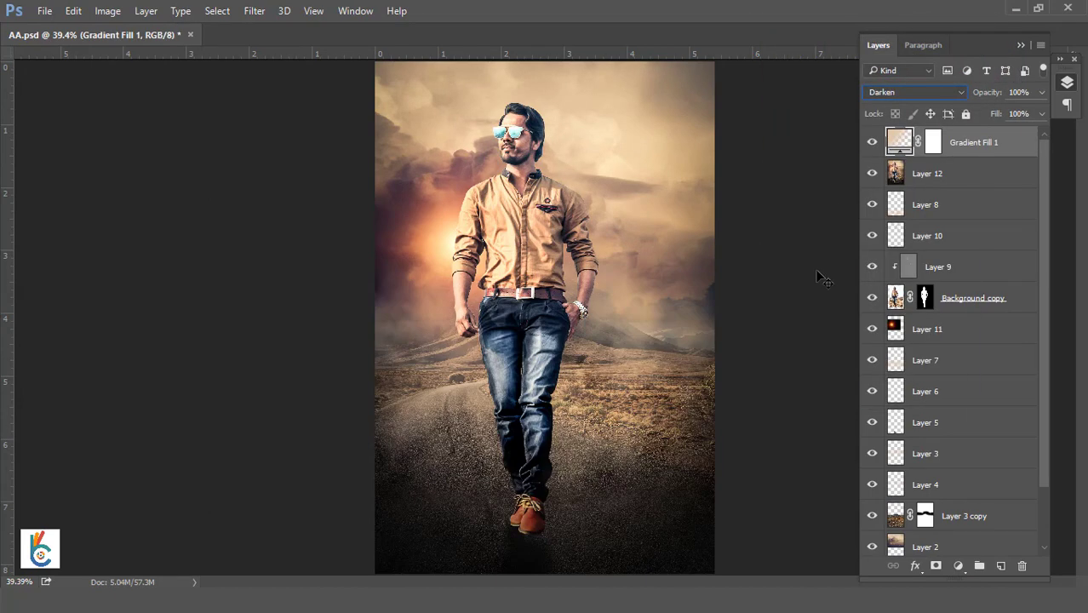
key(Down)
key(Down)
key(Down)
key(Down)
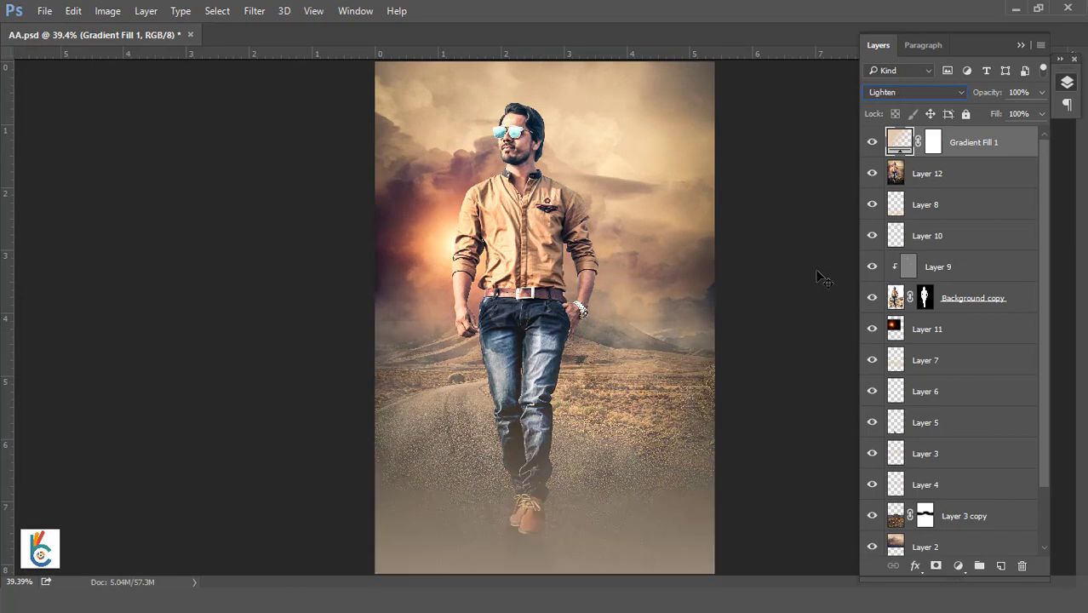
key(Down)
key(Down)
key(Down)
key(Down)
key(Down)
key(Down)
key(Down)
key(Down)
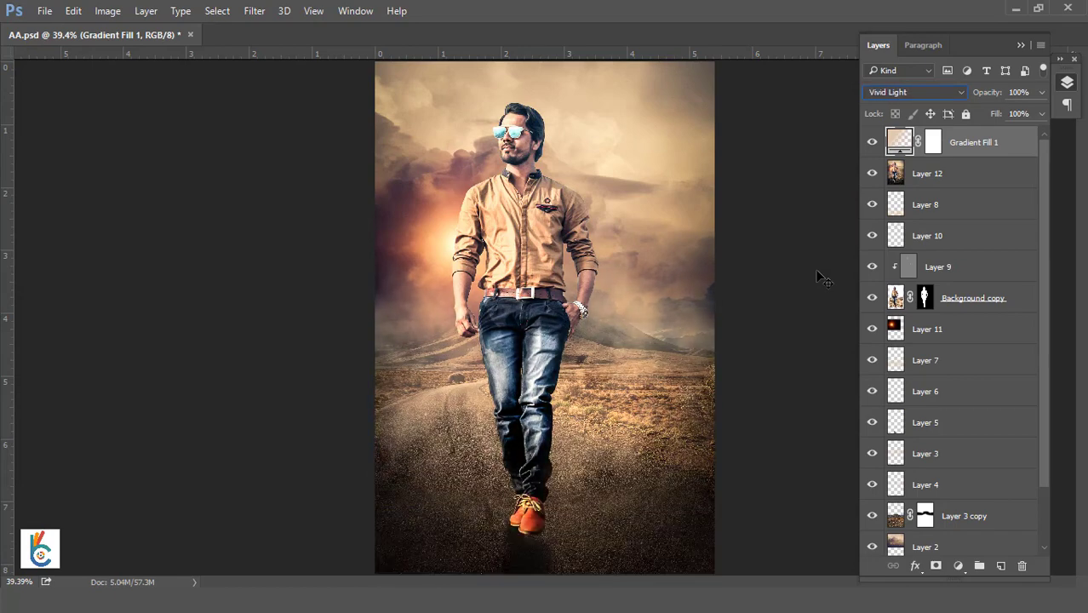
key(Down)
key(Down)
key(Down)
key(Down)
key(Down)
key(Down)
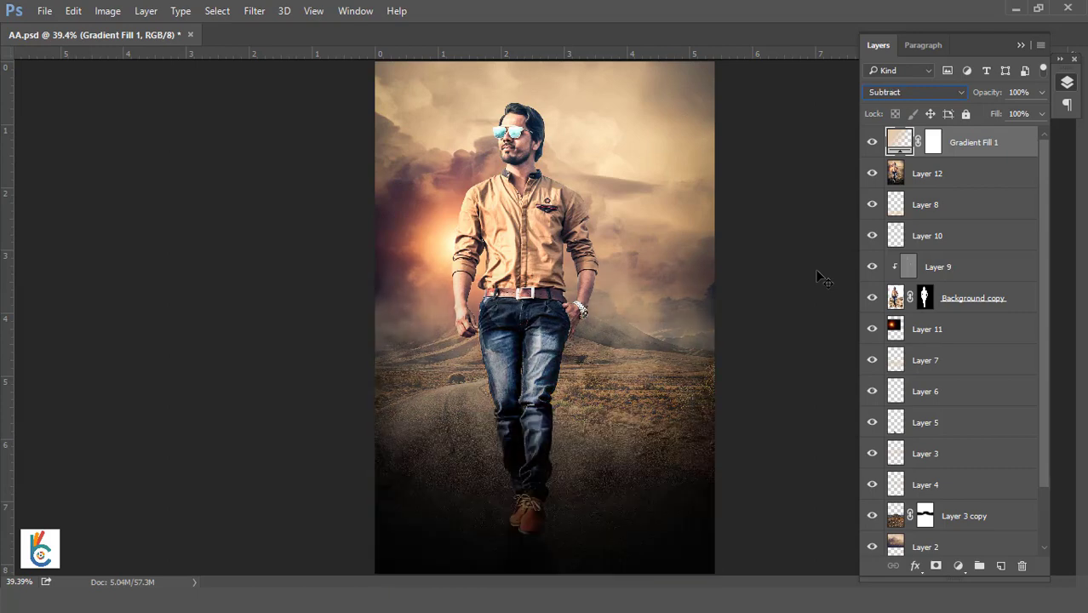
key(Down)
key(Up)
- Lower the gradient layer's opacity to 50% and save the document
click(916, 92)
click(976, 133)
mouse_move(1005, 94)
mouse_down()
mouse_move(959, 95)
mouse_move(986, 95)
mouse_up()
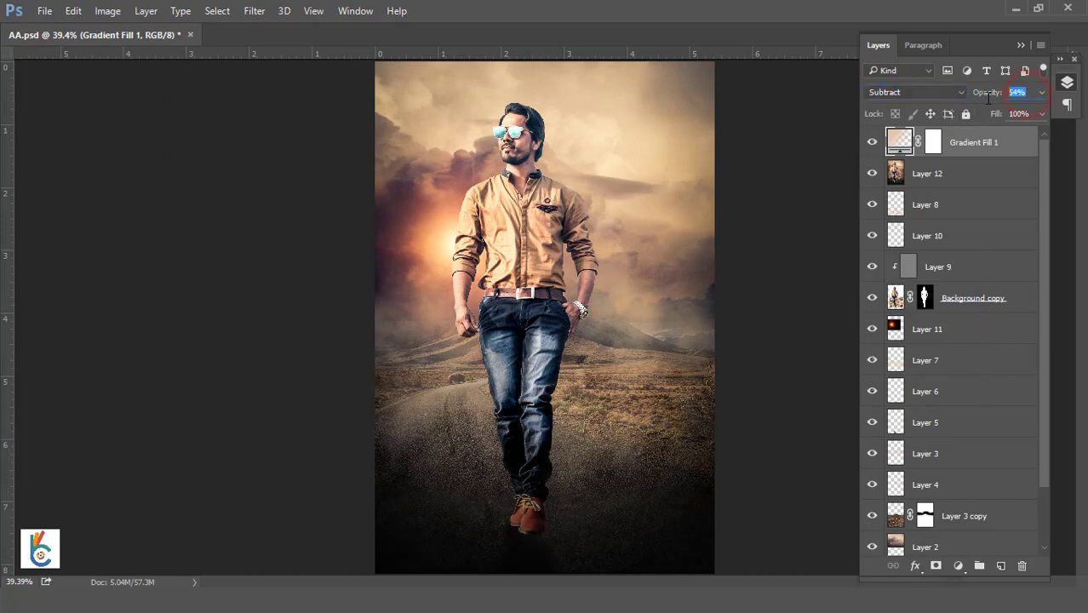
click(872, 142)
click(872, 143)
right_click(580, 317)
key(Escape)
key(ctrl+s)
- Stamp visible layers into a new layer, then add a Color Lookup layer and try 3DLUT presets
key(ctrl+shift+alt+e)
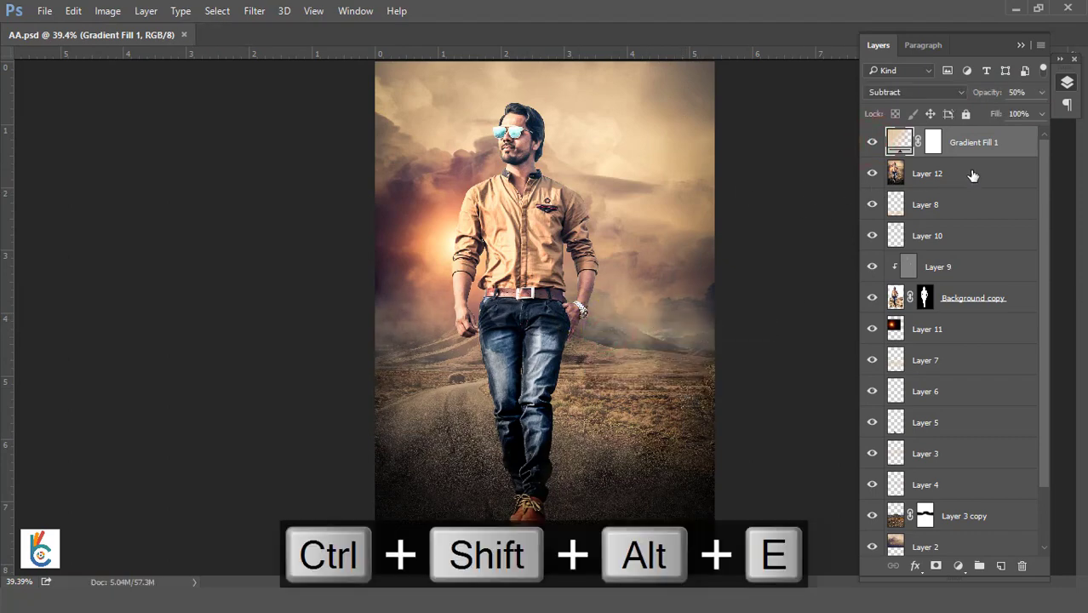
click(959, 566)
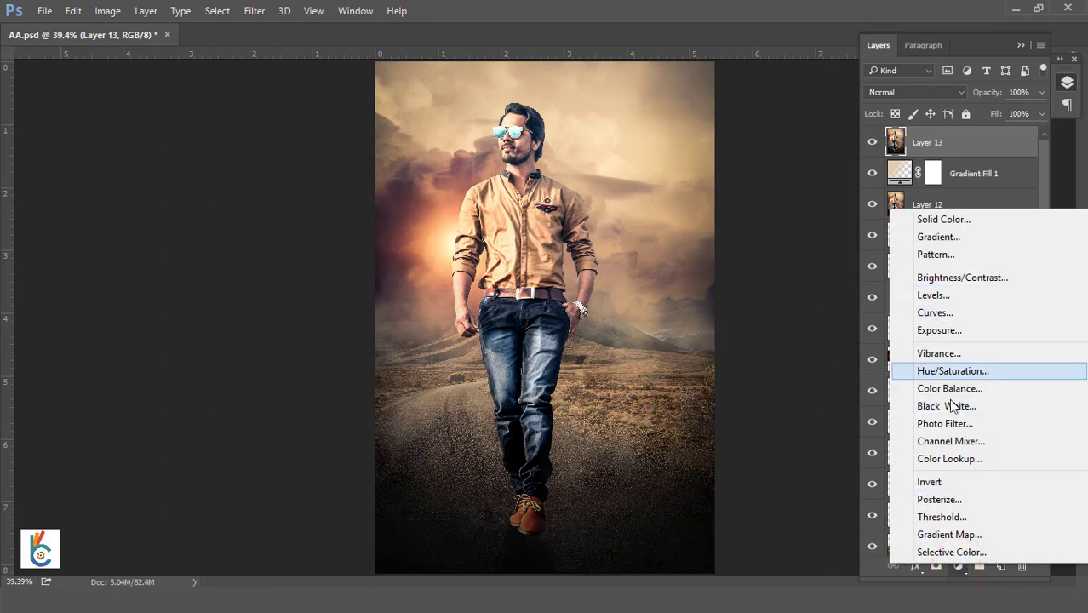
click(952, 460)
key(Down)
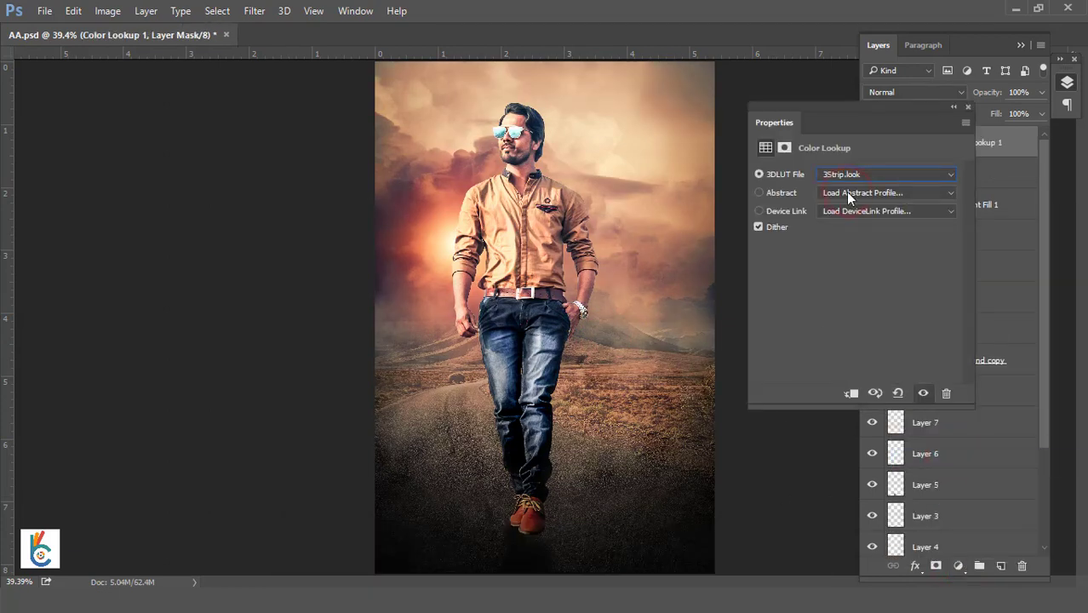
key(Down)
key(Down)
key(Down)
key(Down)
key(Down)
key(Down)
key(Down)
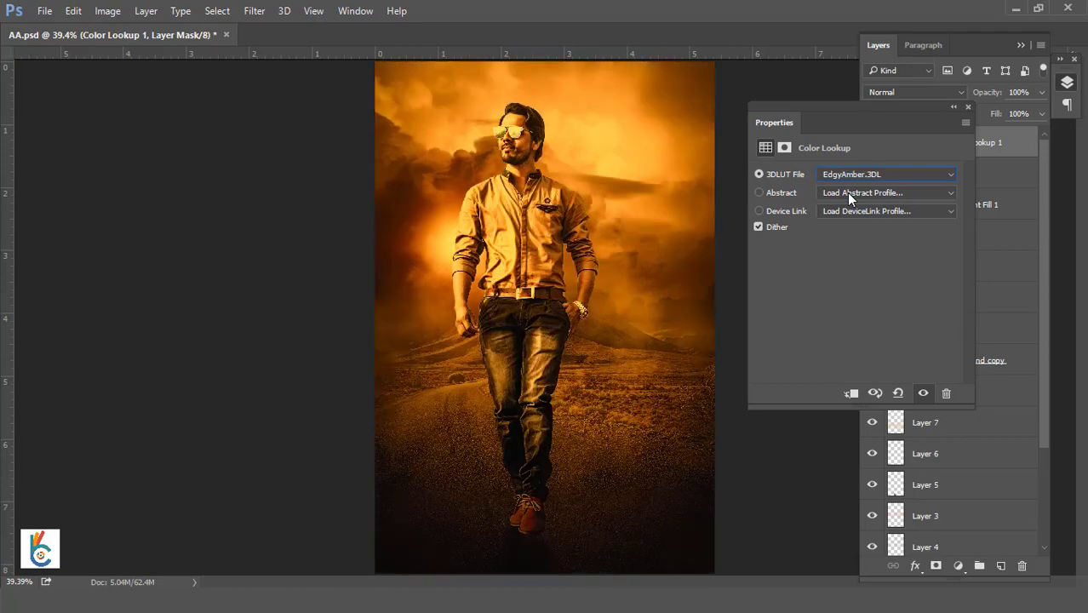
key(Up)
- Toggle Color Lookup 1 on and off to compare, leave it visible, and save
click(969, 109)
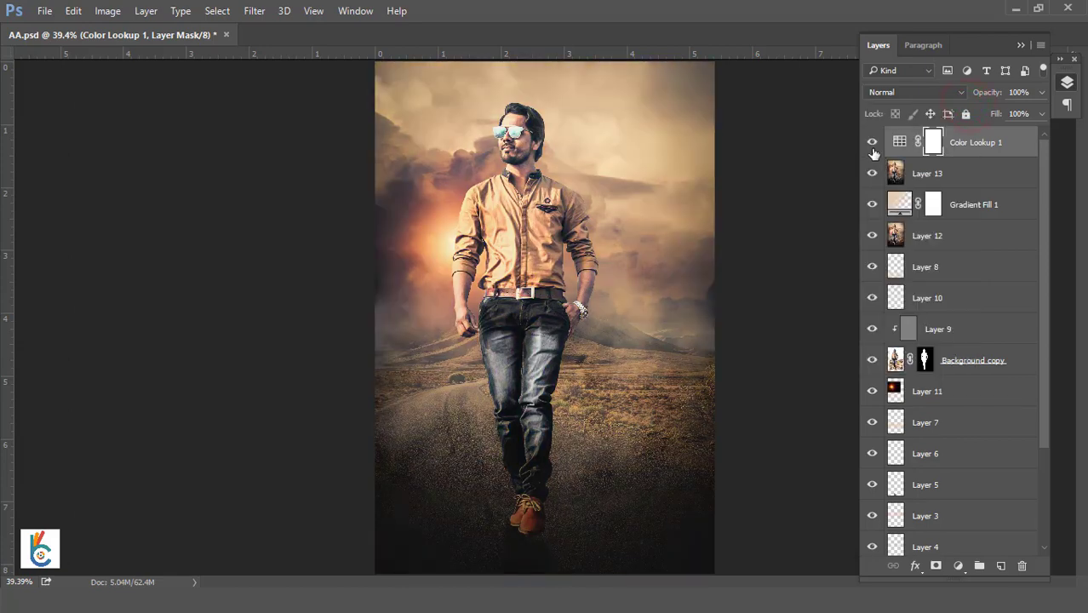
click(872, 143)
click(872, 143)
click(872, 143)
click(872, 143)
click(872, 143)
click(872, 143)
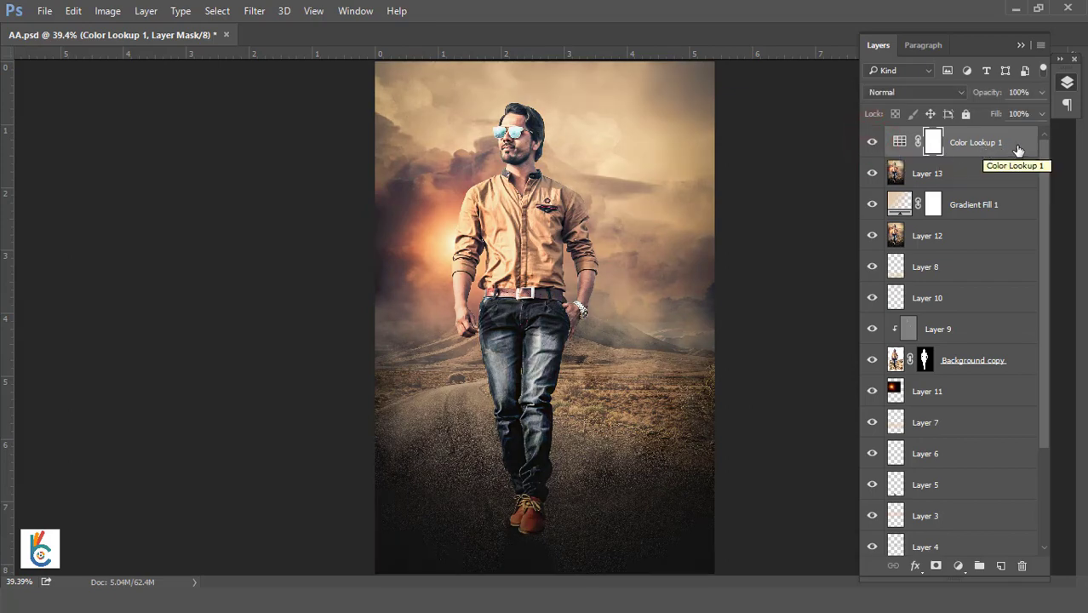
click(872, 143)
click(873, 143)
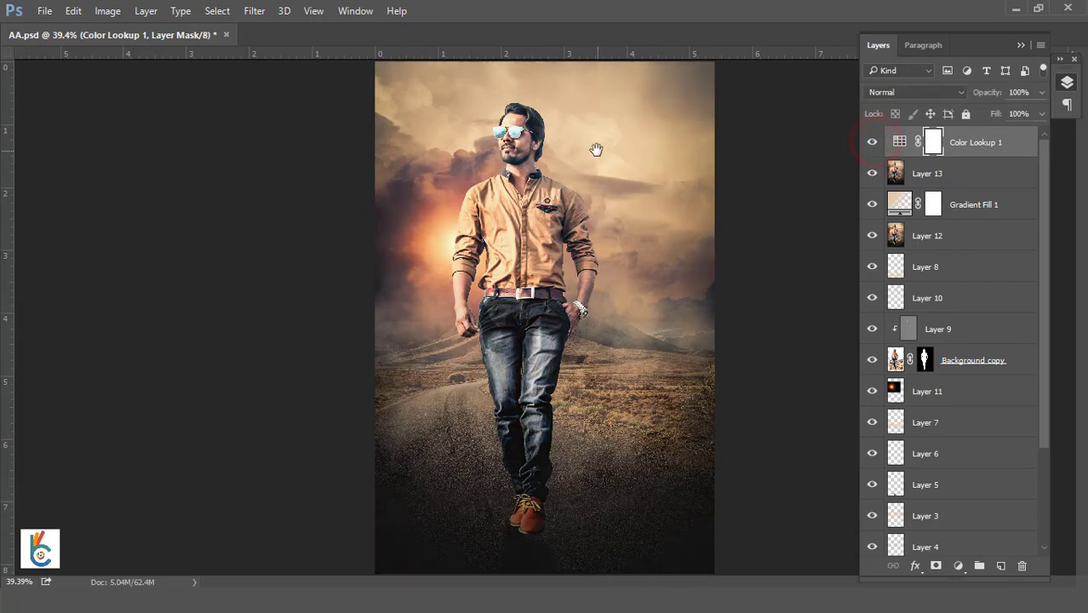
key(ctrl+s)
- Show the composite full screen on black, fitted on screen, with rulers hidden
key(f)
key(f)
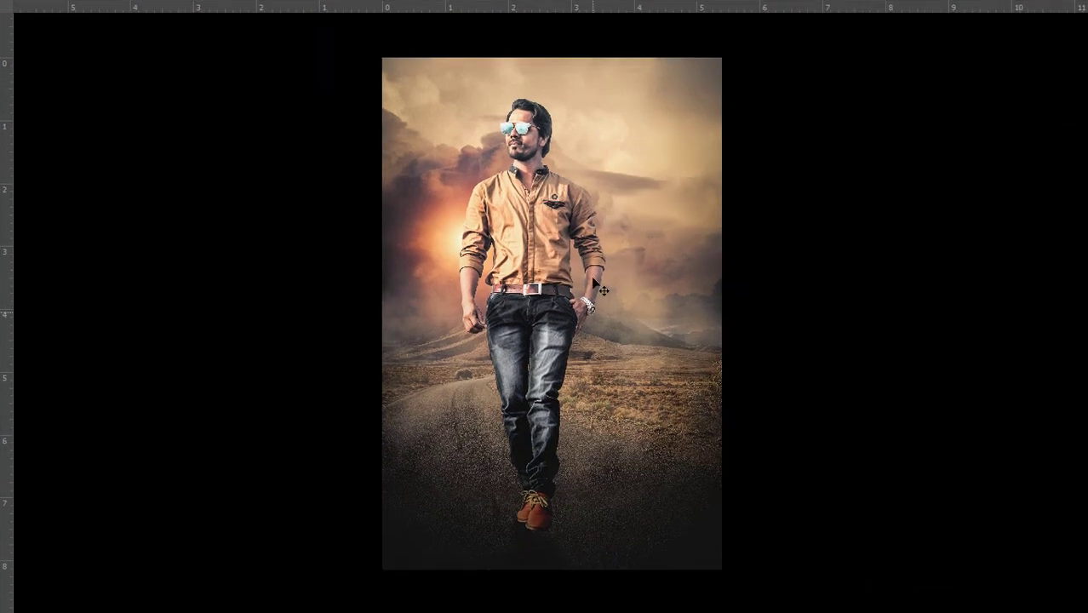
right_click(608, 217)
click(614, 217)
key(ctrl+r)
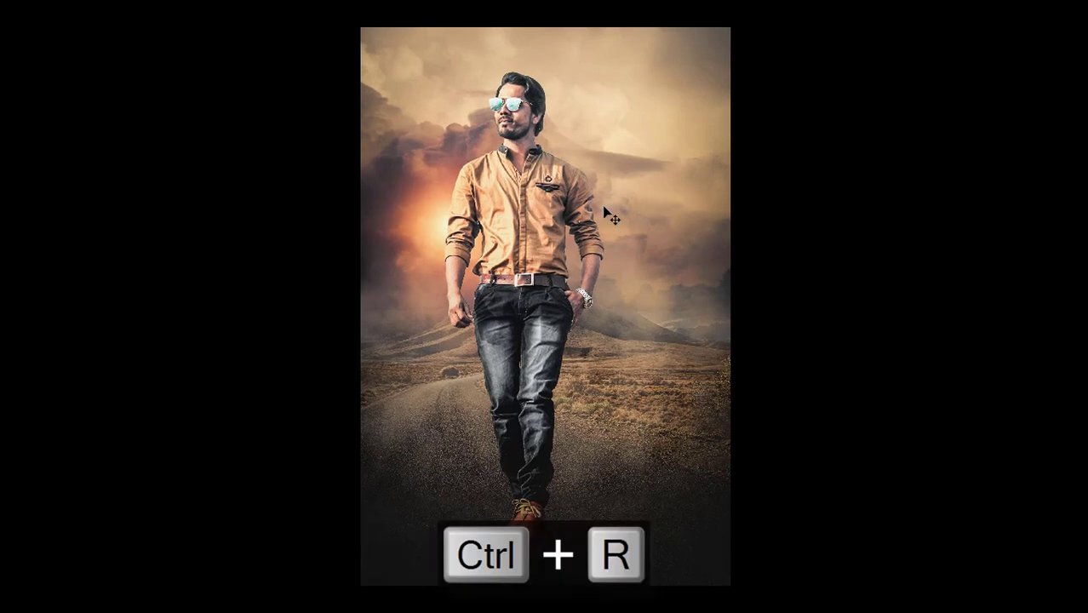
right_click(564, 122)
click(592, 134)
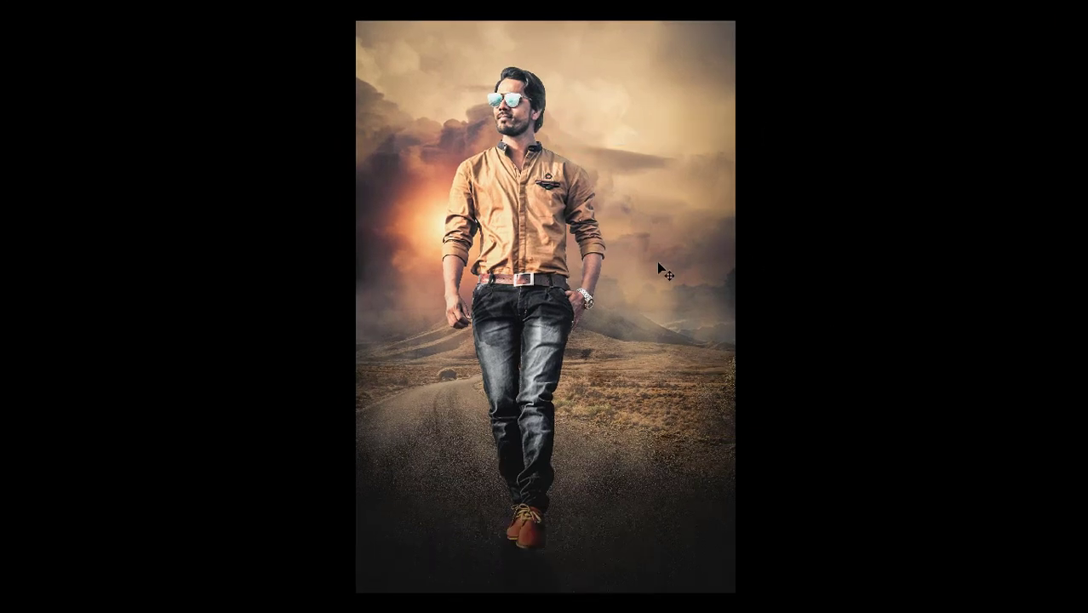